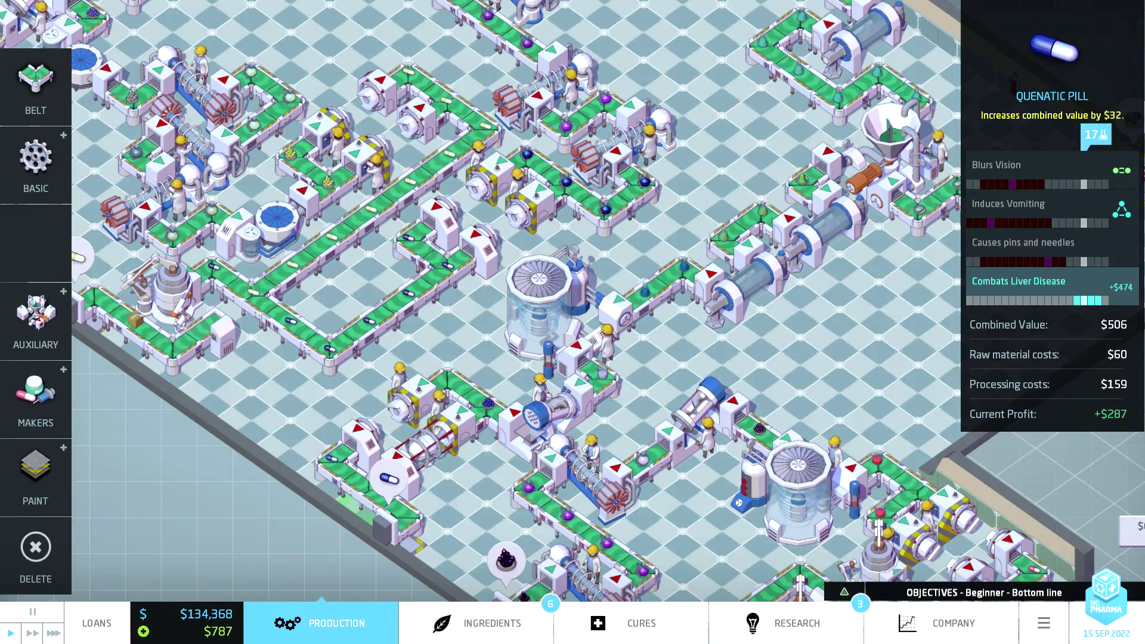
Place a rotated Analyzer from the Auxiliary machines on the lower-left production line.
click(54, 183)
click(38, 333)
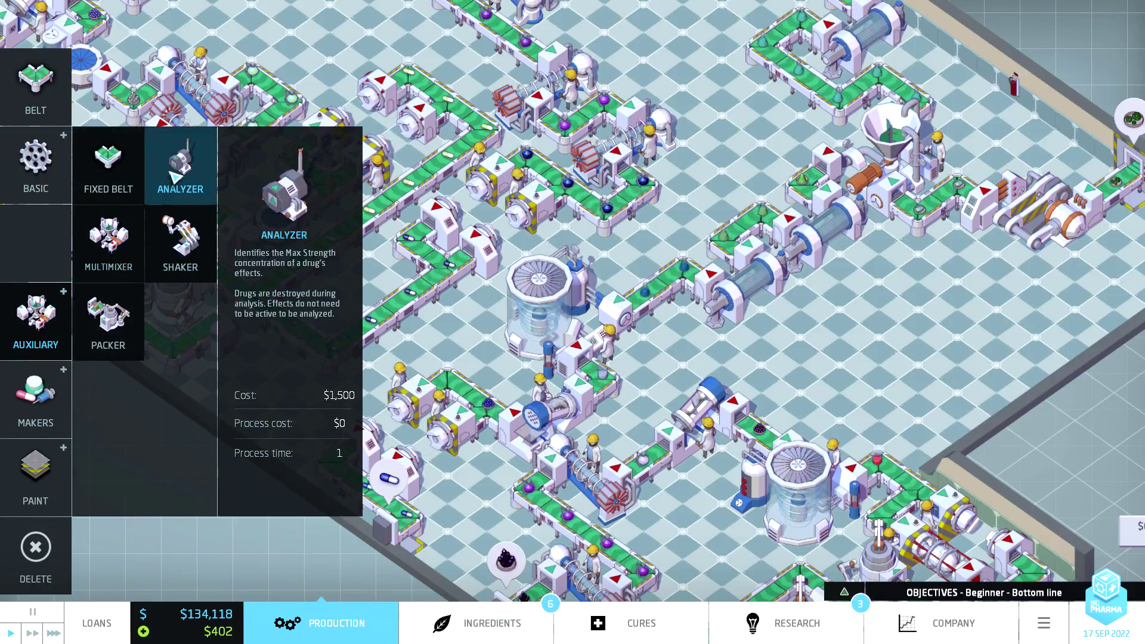
click(180, 166)
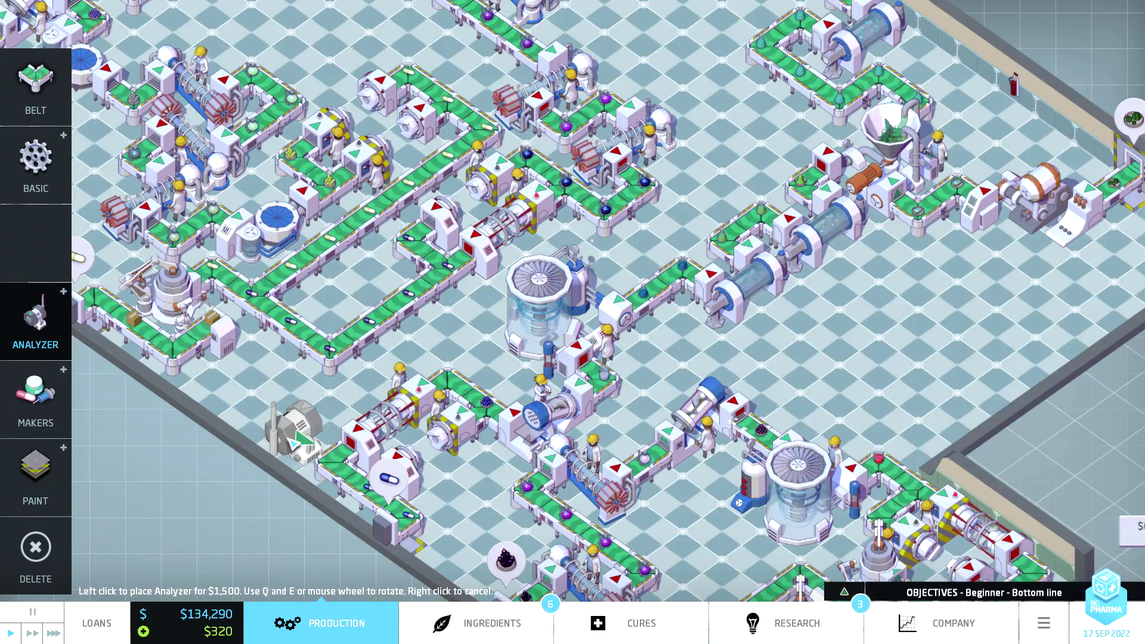
key(e)
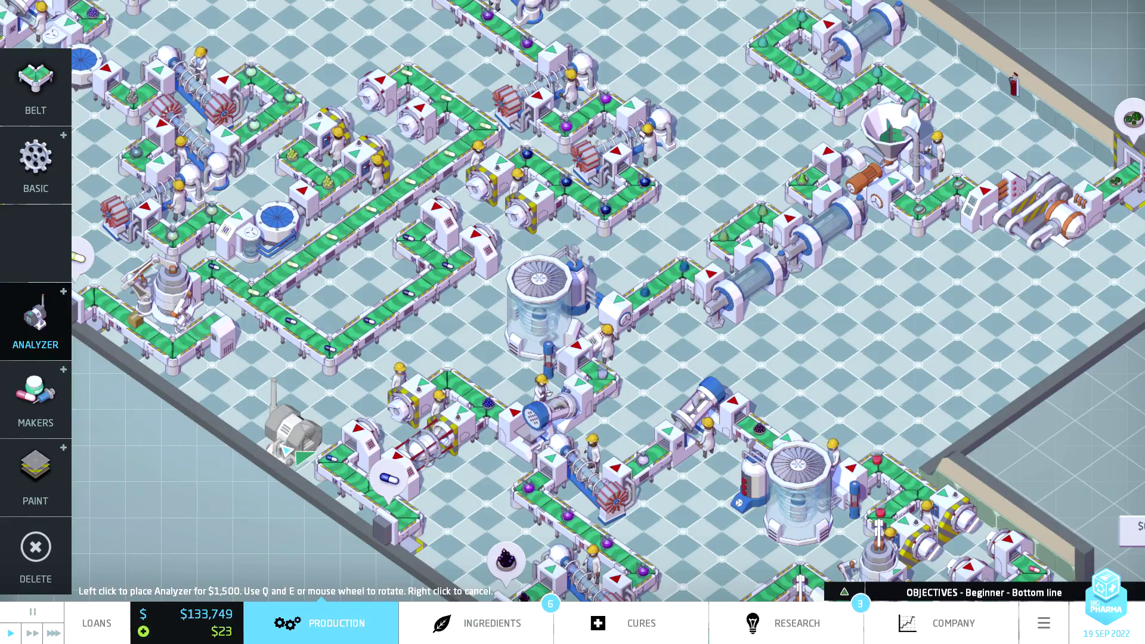
click(294, 434)
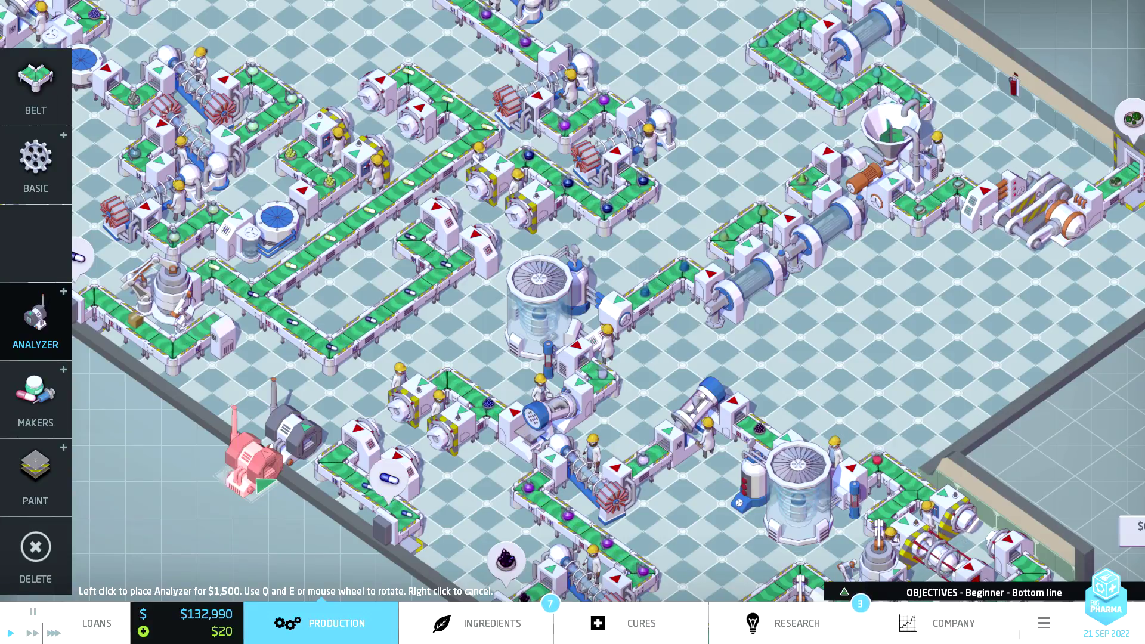
key(b)
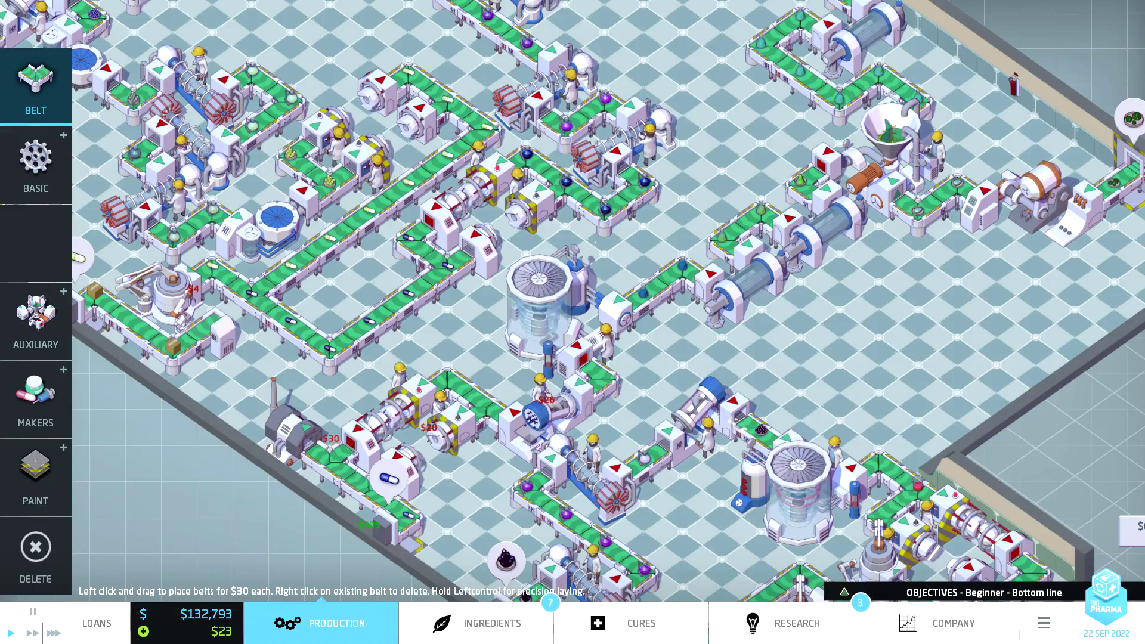
key(Escape)
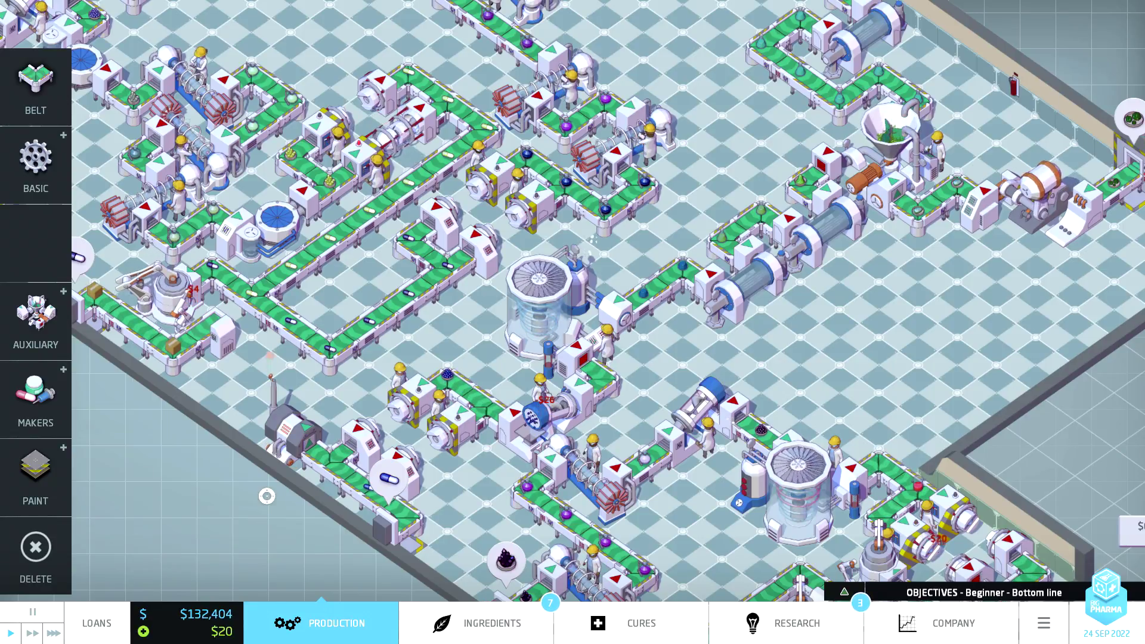
mouse_move(290, 430)
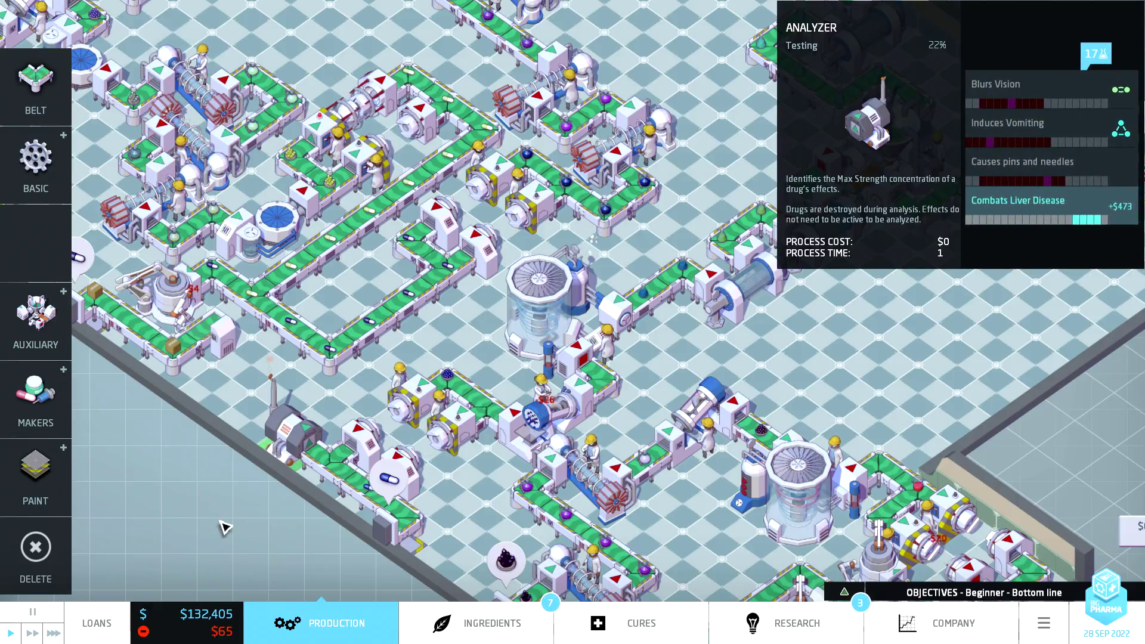
Buy the 30% Arid Jangostein Chunks discount and fire explorers down to two.
click(503, 624)
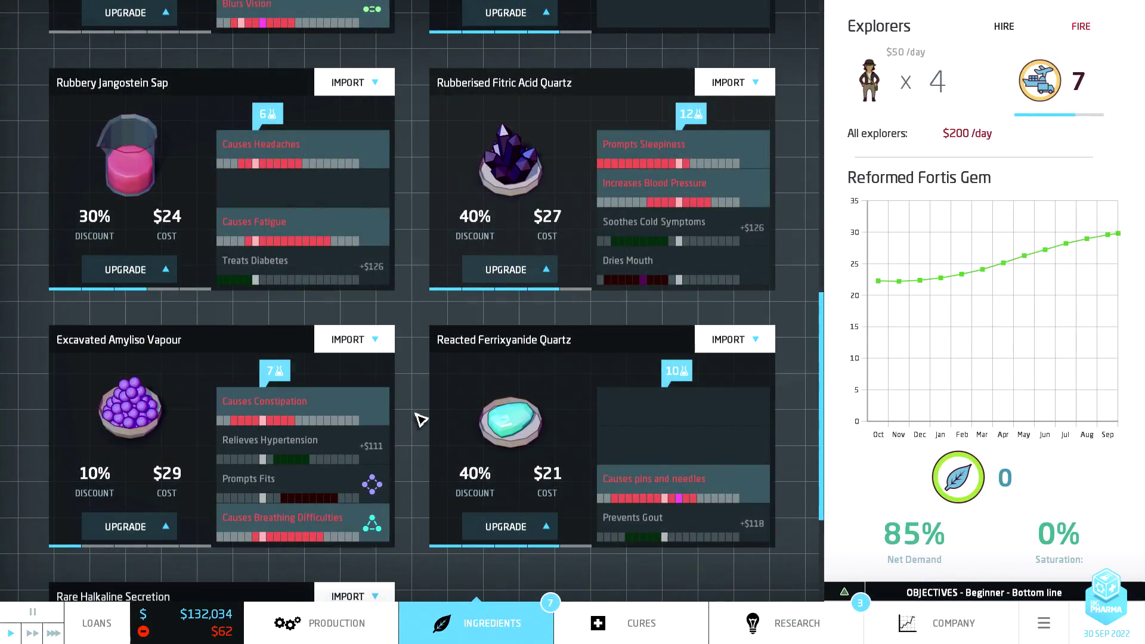
scroll(417, 456, down, 3)
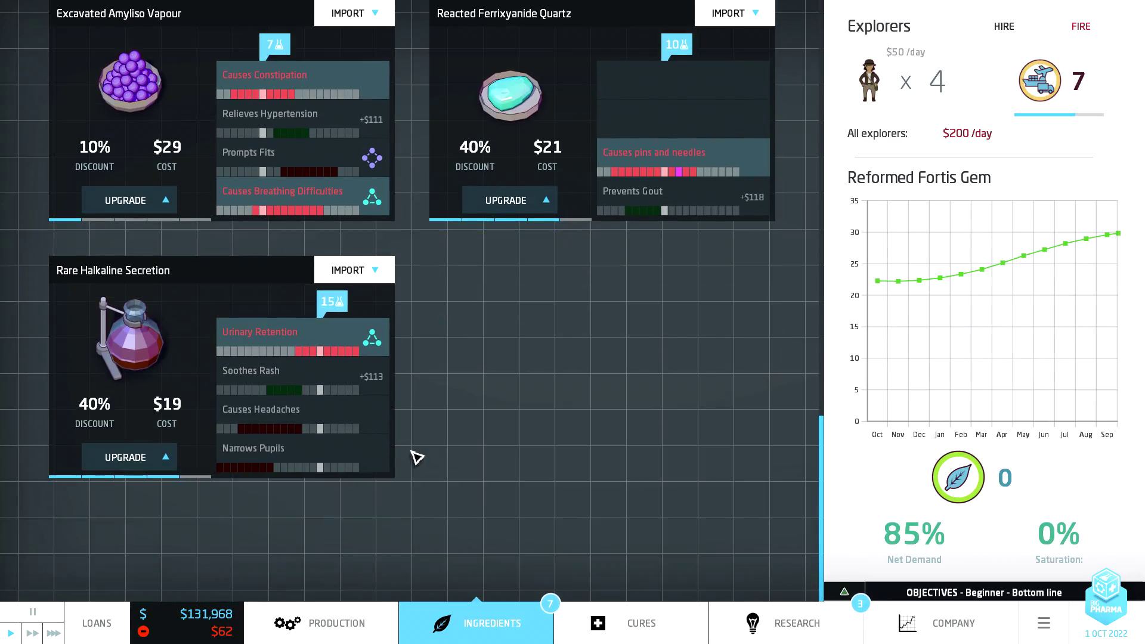
scroll(417, 456, up, 3)
scroll(416, 456, down, 3)
scroll(416, 457, up, 2)
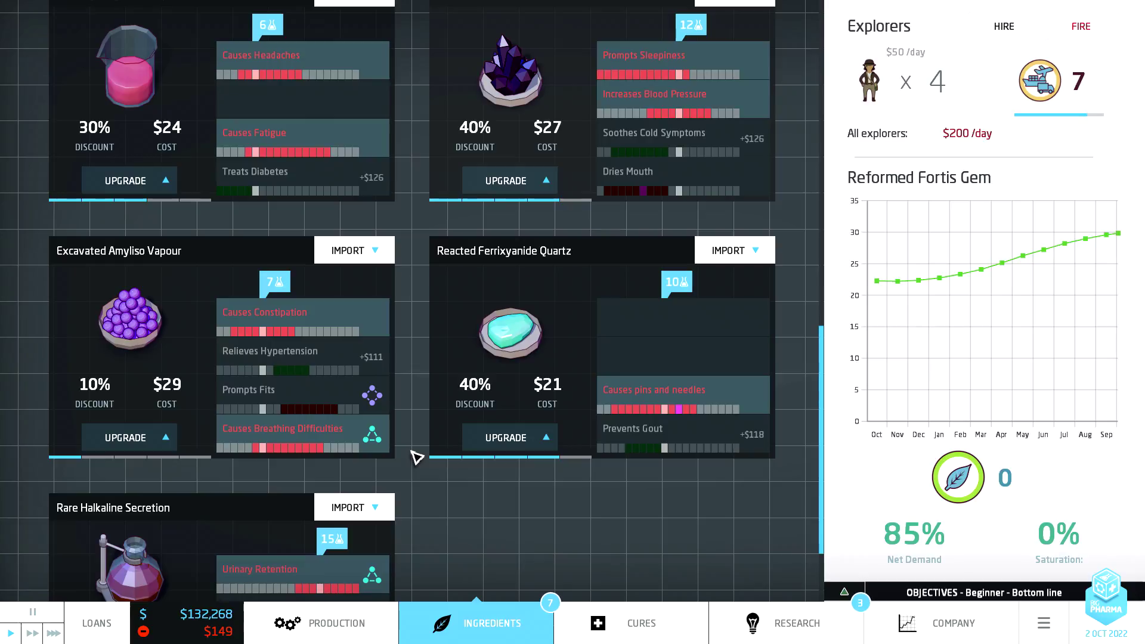
scroll(416, 456, up, 1)
scroll(416, 457, up, 1)
scroll(417, 456, up, 2)
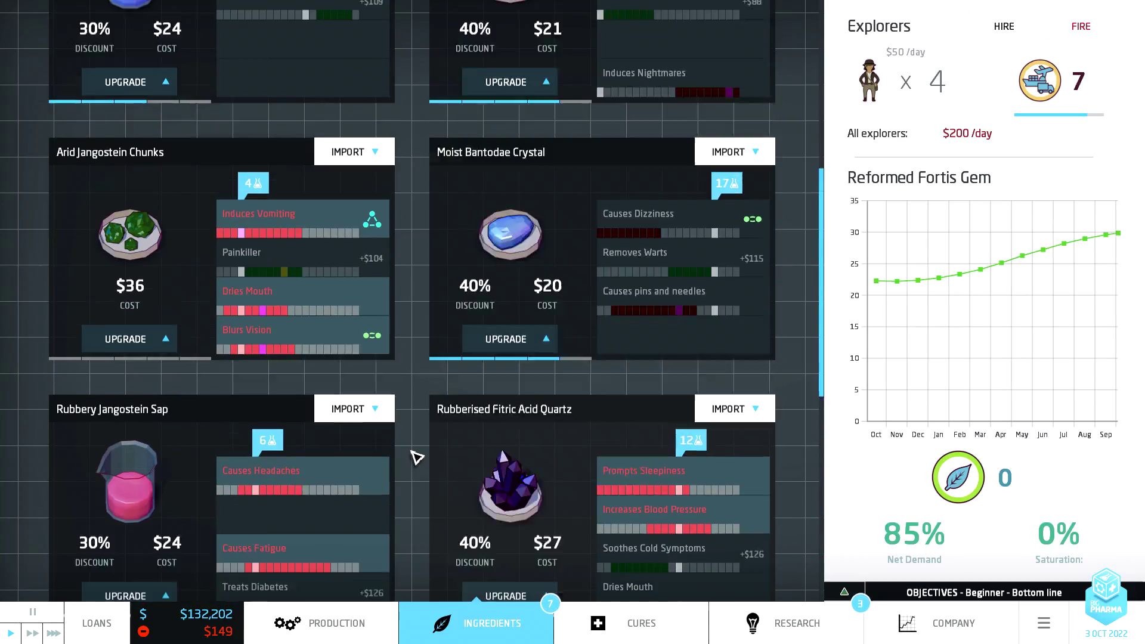
scroll(416, 456, up, 1)
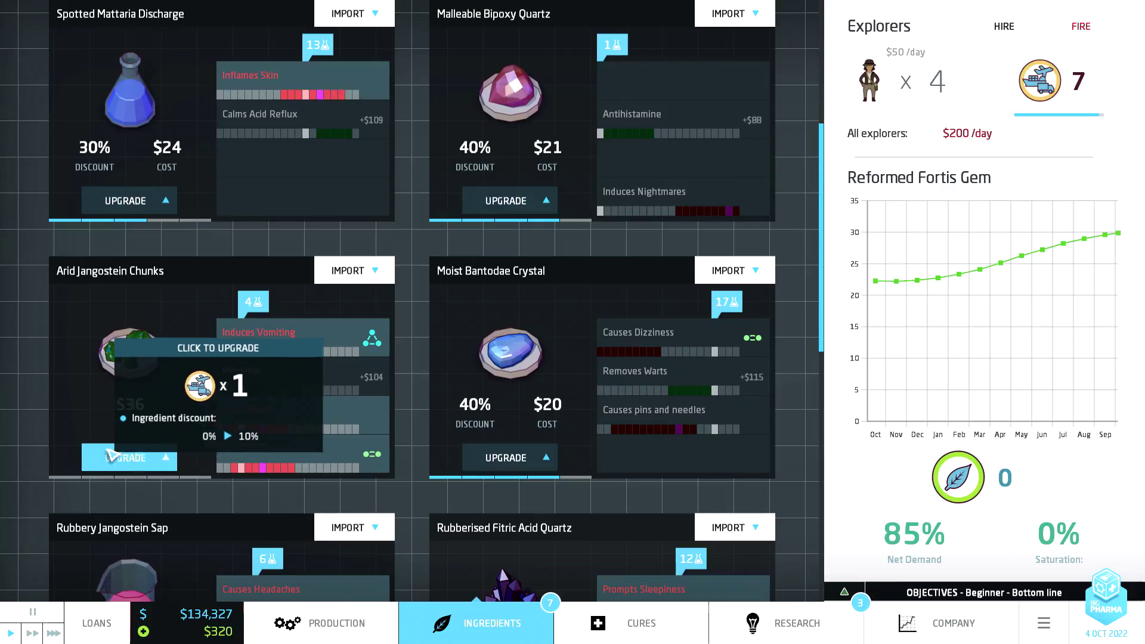
click(145, 460)
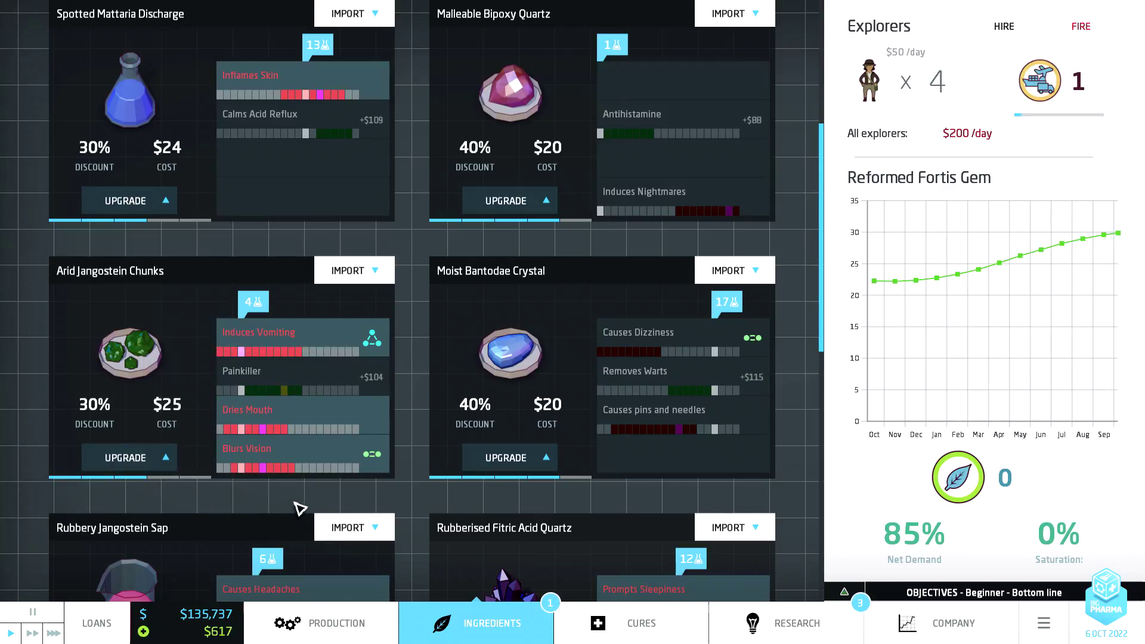
scroll(412, 508, up, 3)
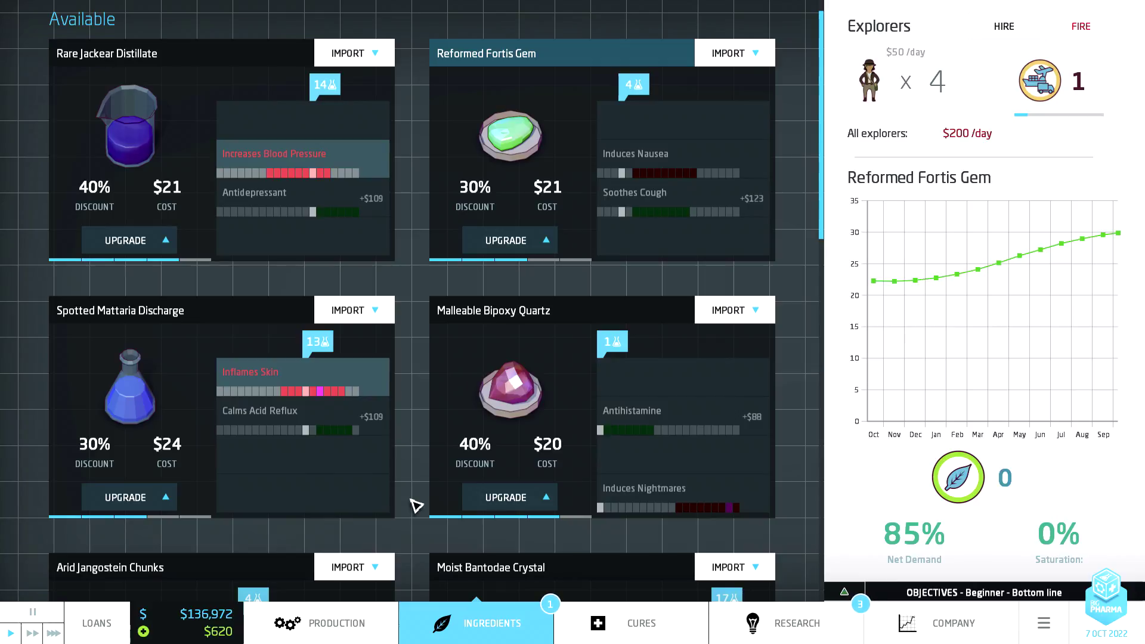
scroll(413, 502, down, 4)
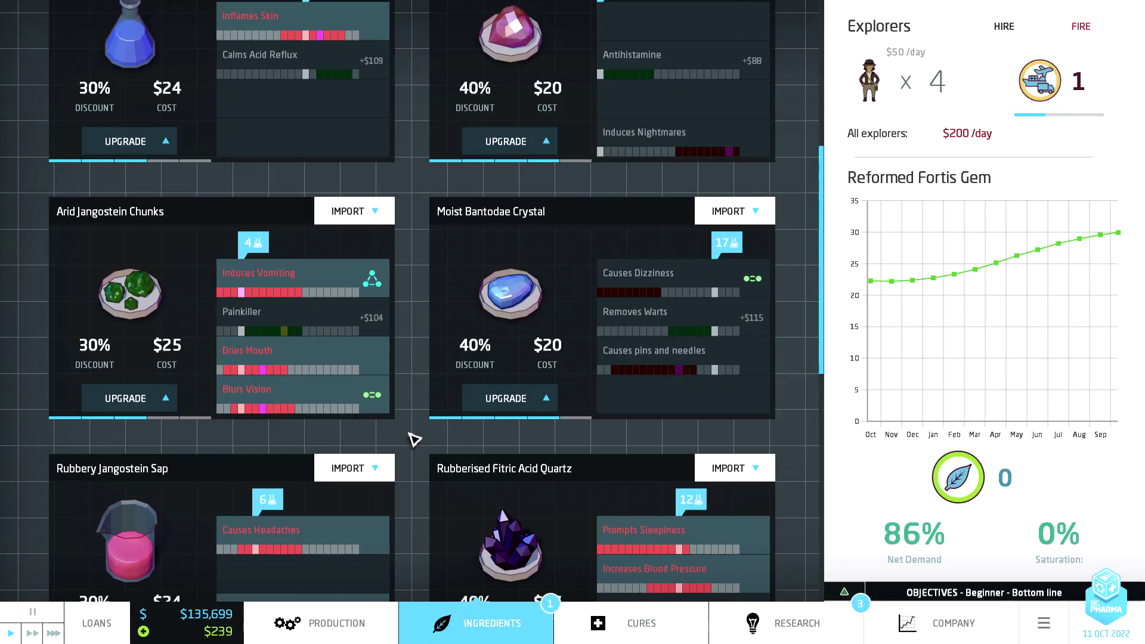
click(1086, 27)
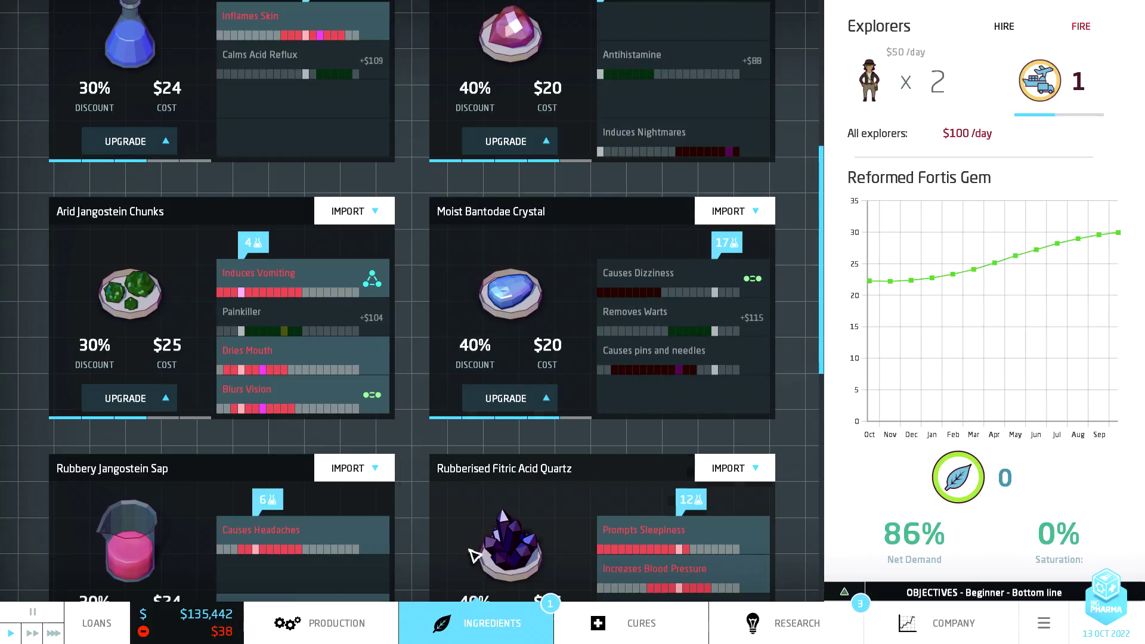
Look over the research tree, then return to the factory floor and pan sideways.
key(r)
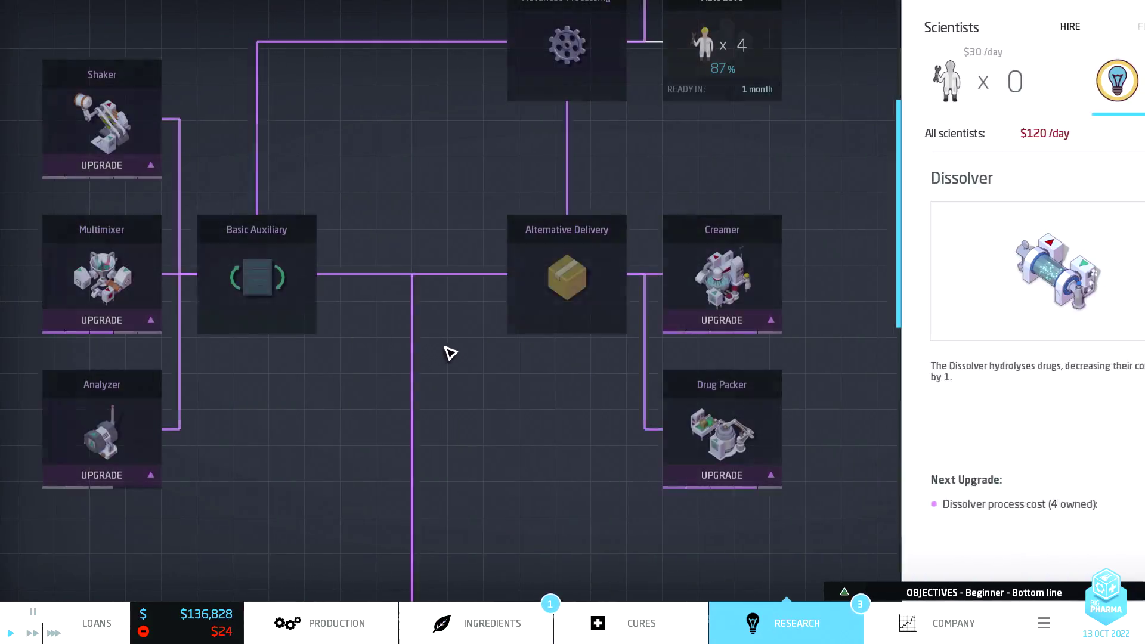
scroll(461, 350, up, 3)
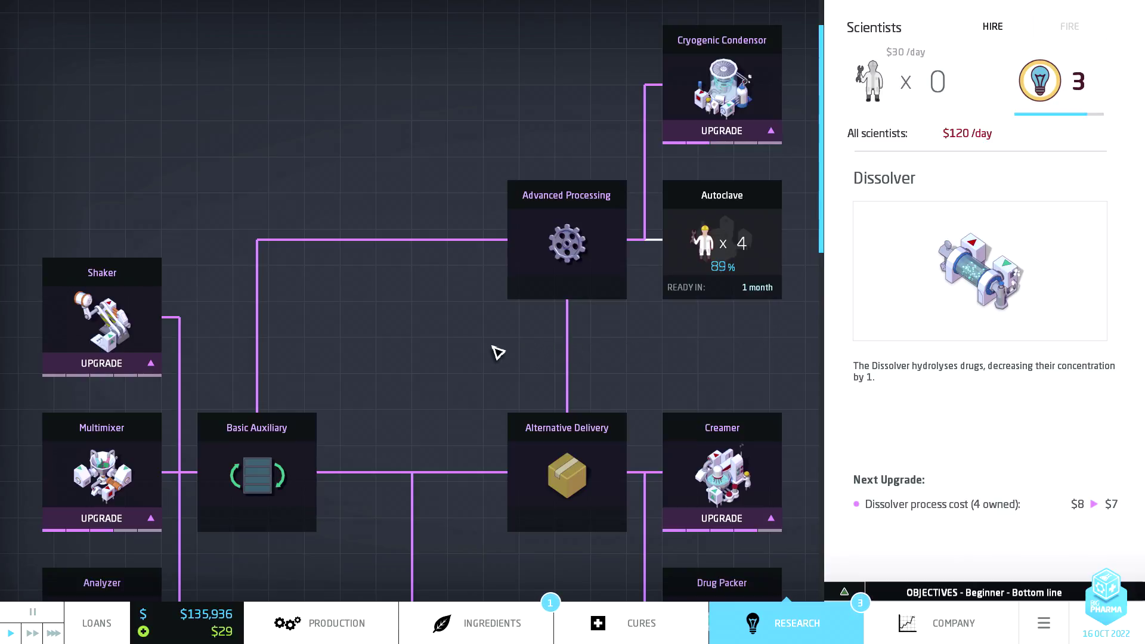
scroll(438, 358, down, 1)
scroll(439, 358, down, 1)
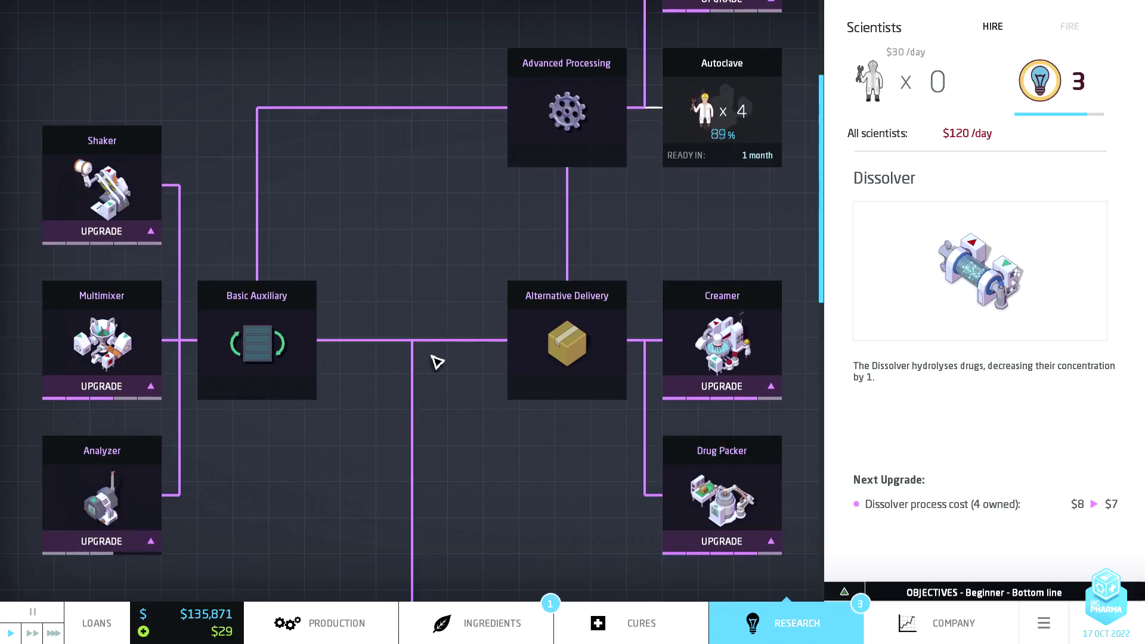
scroll(435, 360, up, 4)
scroll(436, 361, down, 4)
scroll(435, 361, down, 3)
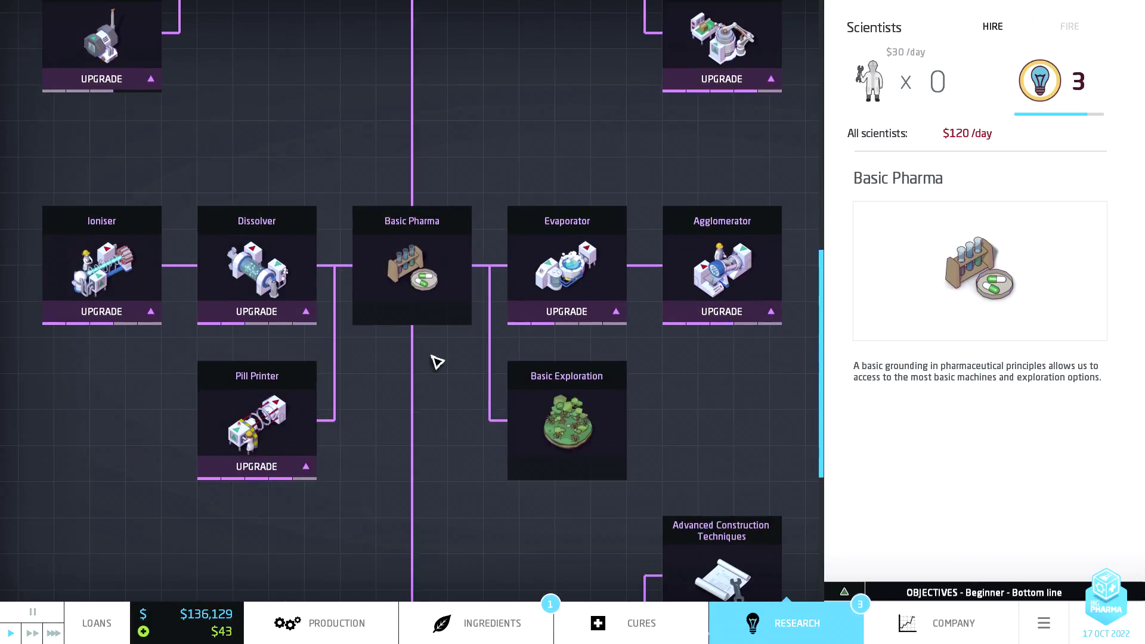
scroll(436, 361, down, 1)
scroll(436, 360, down, 1)
scroll(436, 361, down, 1)
scroll(436, 361, up, 6)
scroll(435, 361, up, 3)
scroll(436, 361, down, 1)
scroll(436, 361, down, 1)
scroll(435, 361, down, 2)
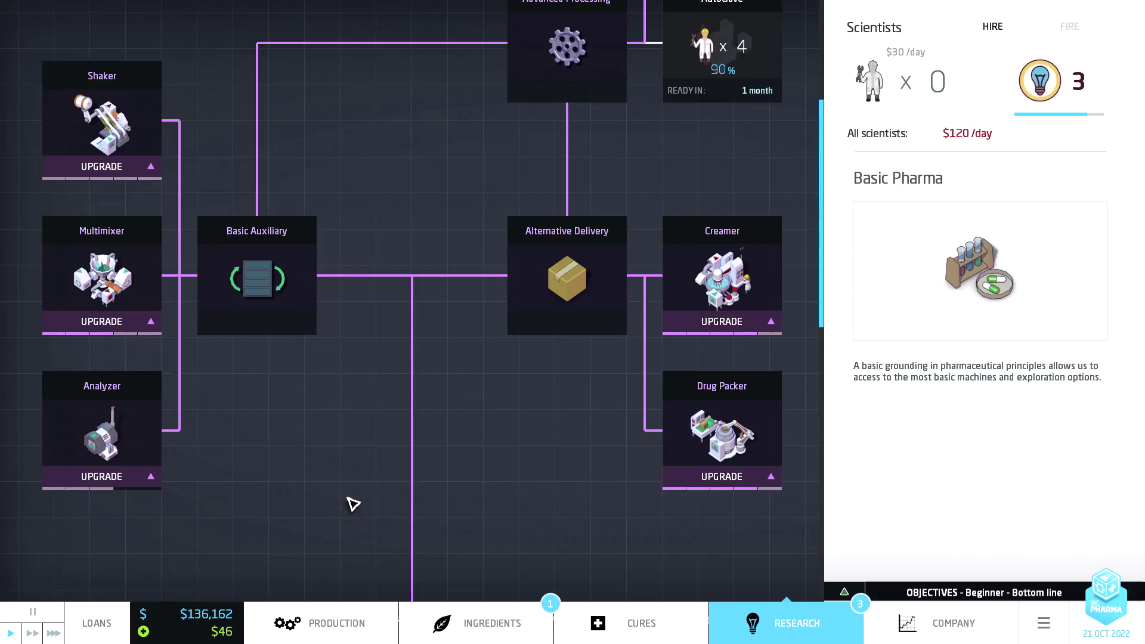
click(307, 619)
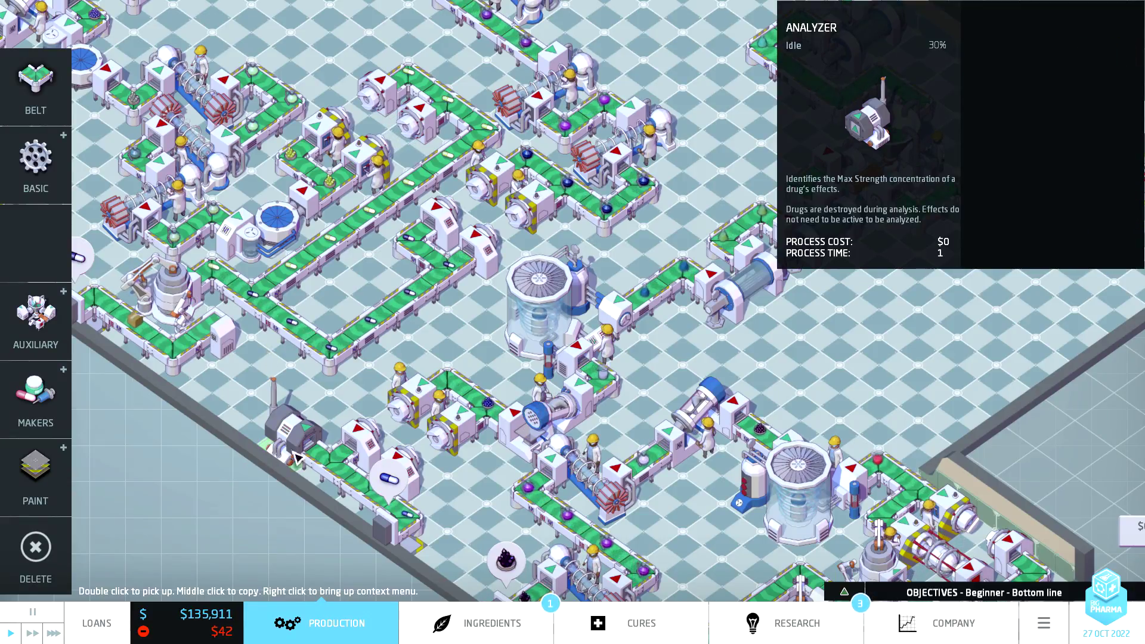
key(d)
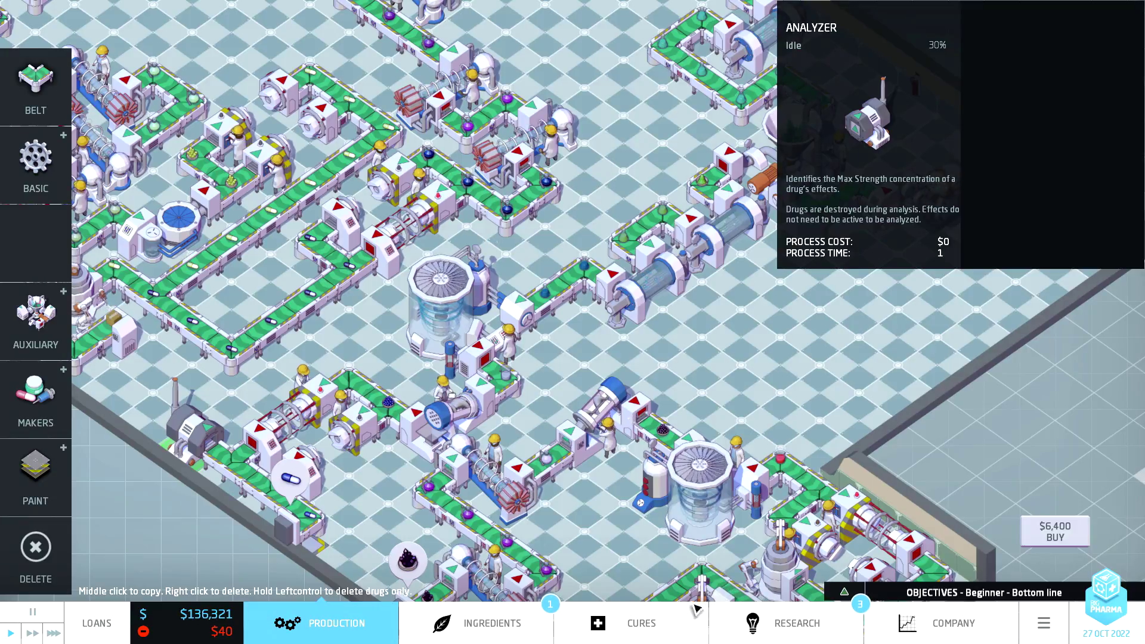
Browse the cures overview, then switch to the research tree.
click(667, 621)
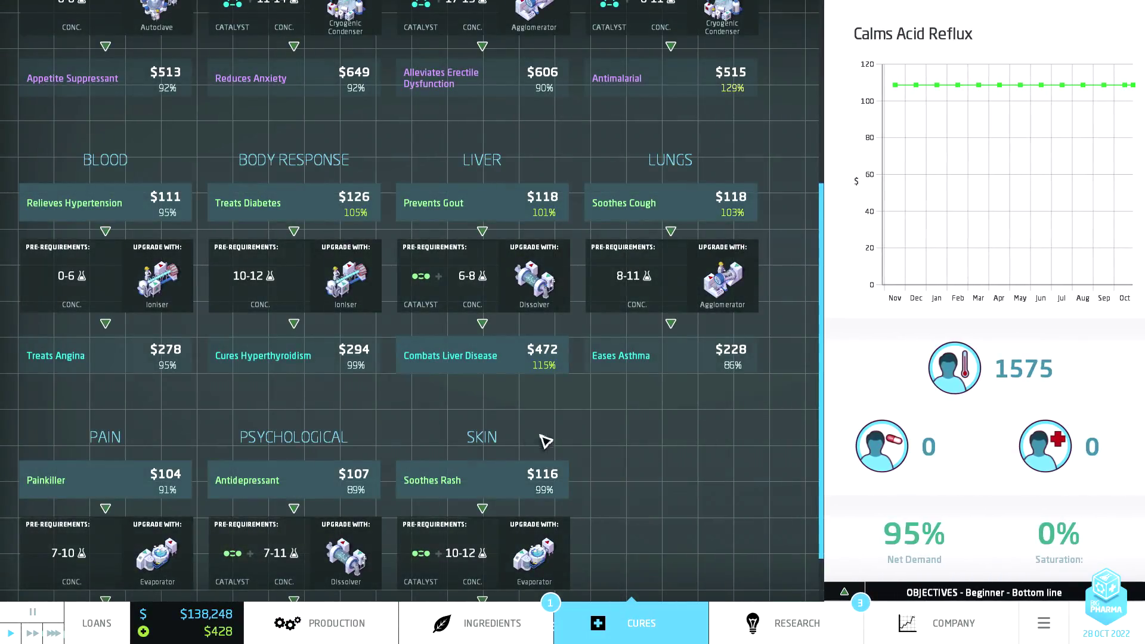
scroll(549, 439, down, 2)
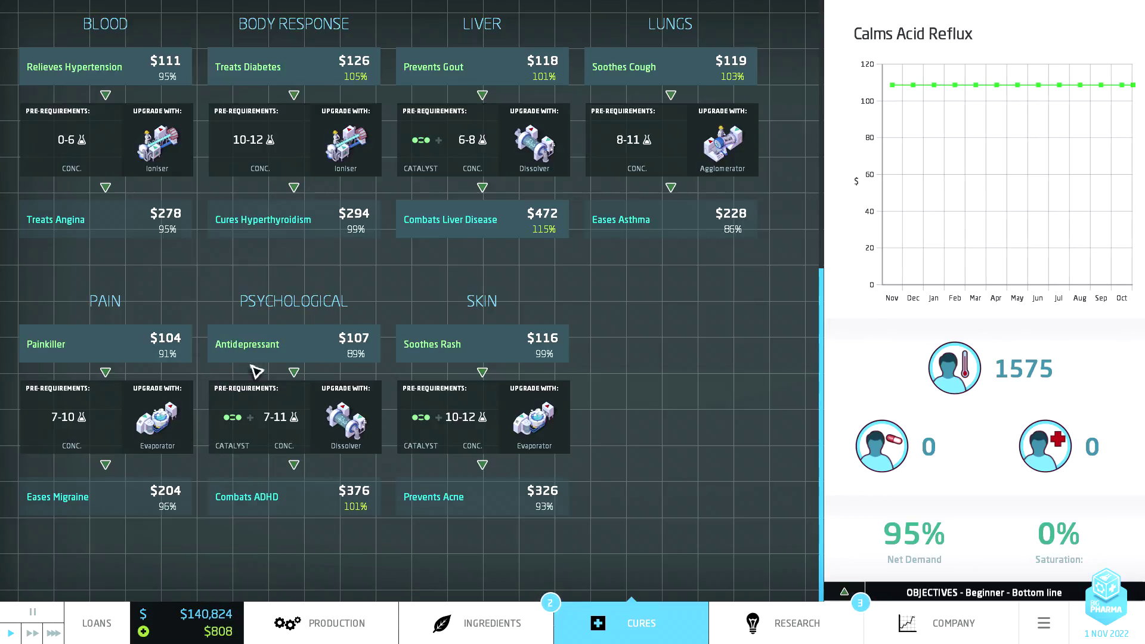
mouse_move(293, 481)
mouse_move(294, 344)
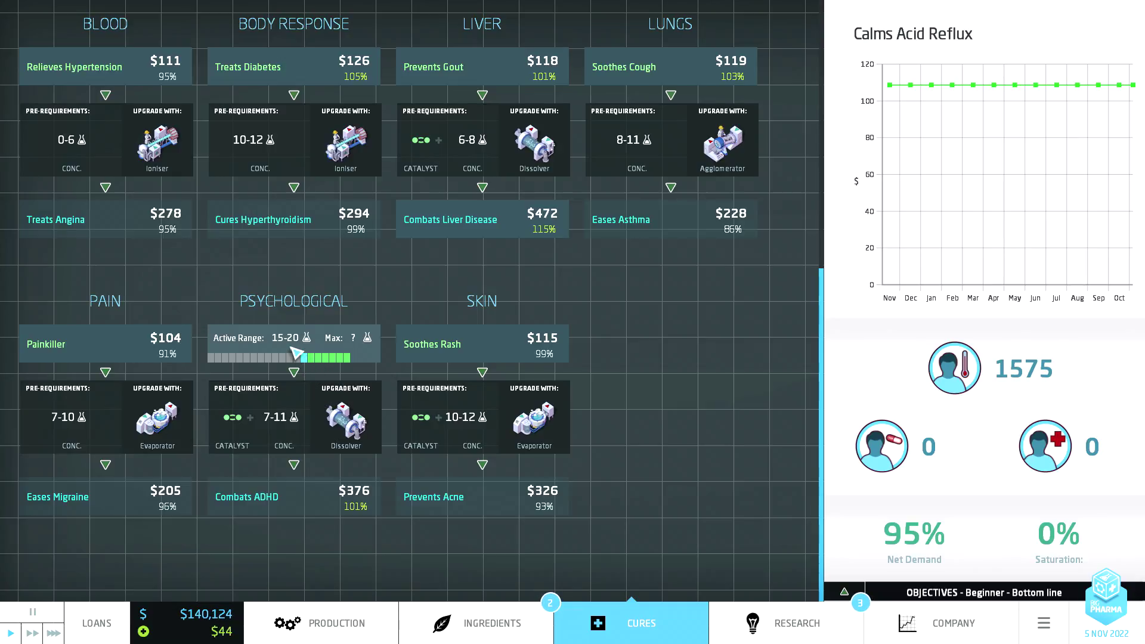
click(757, 623)
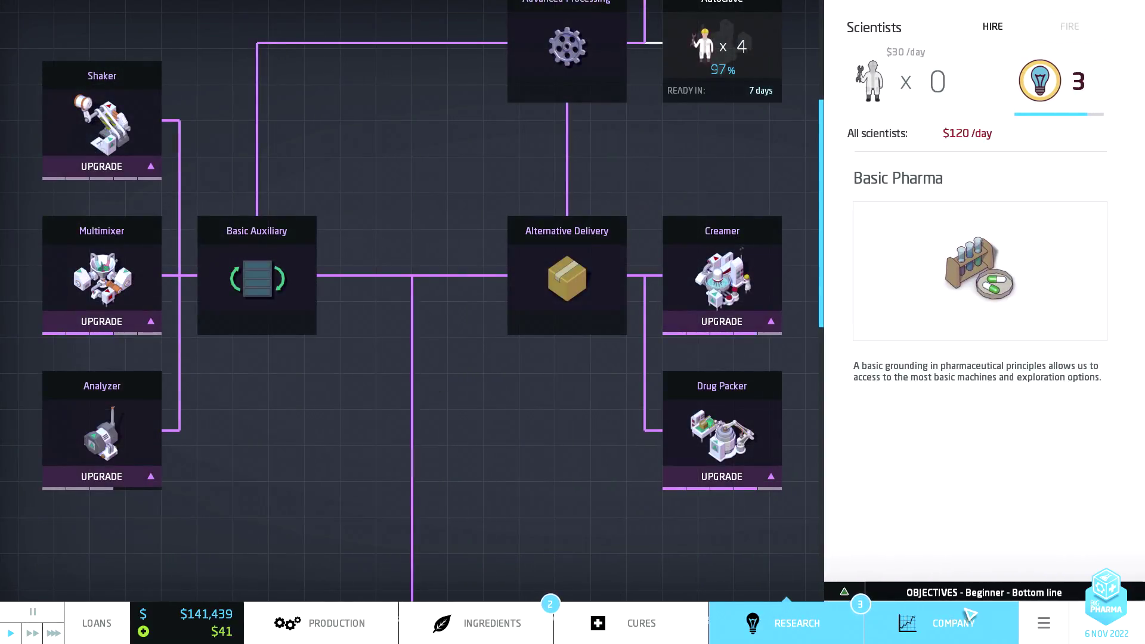
Review the company Products table and cashflow, then return to the cures overview.
click(966, 618)
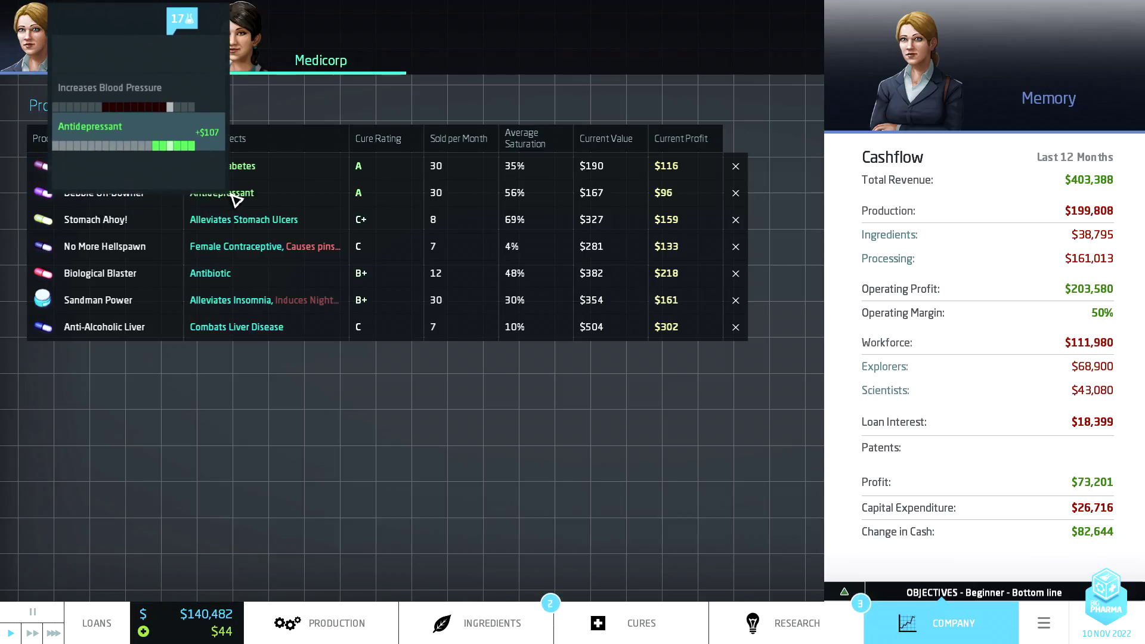
click(626, 621)
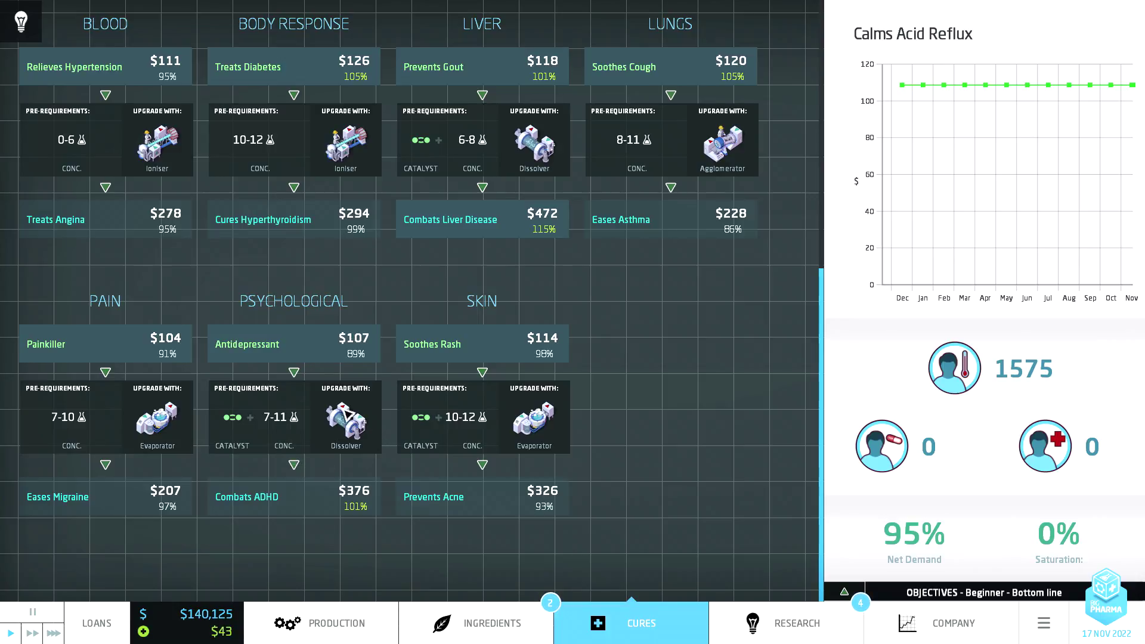
Upgrade the Dissolver in the research tree, spending the remaining research points.
click(785, 624)
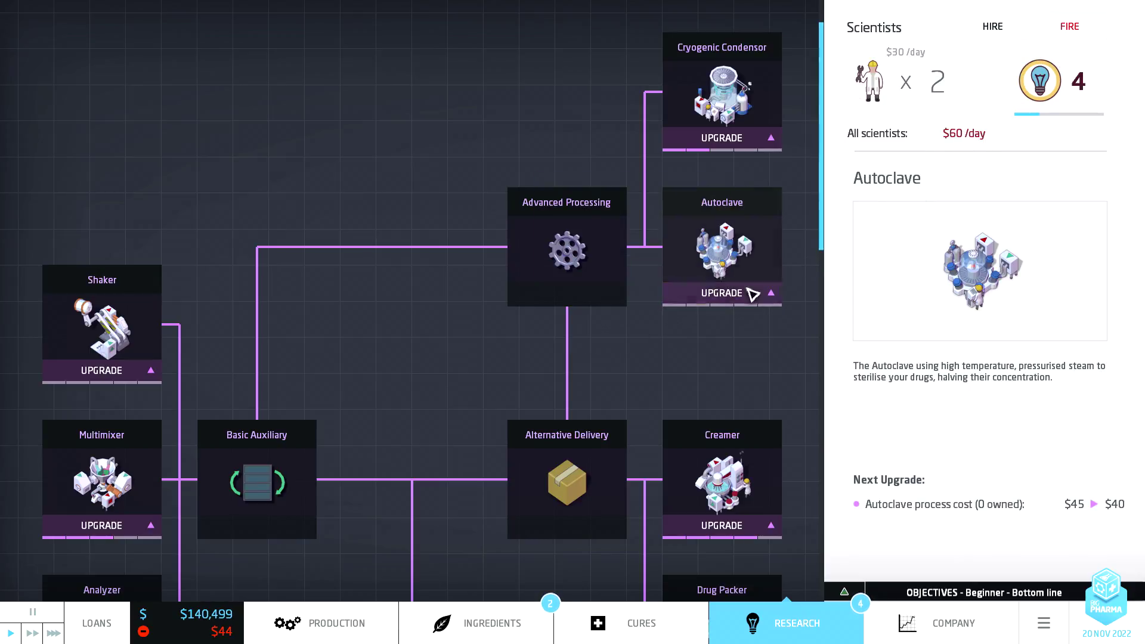
scroll(441, 400, down, 1)
scroll(441, 400, down, 2)
scroll(443, 405, down, 2)
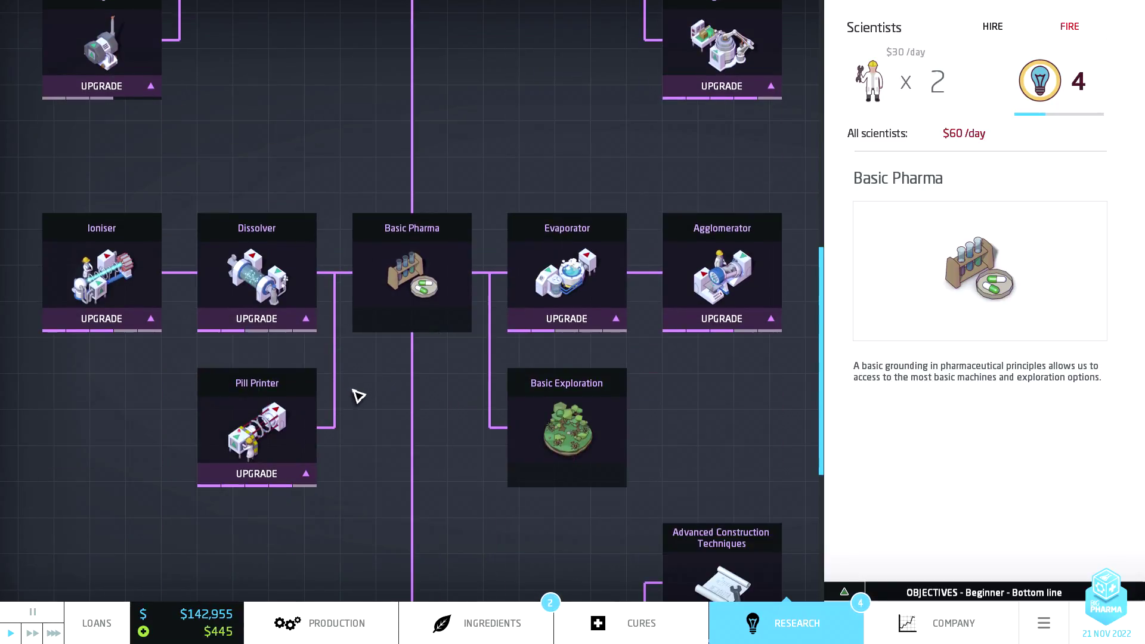
click(258, 320)
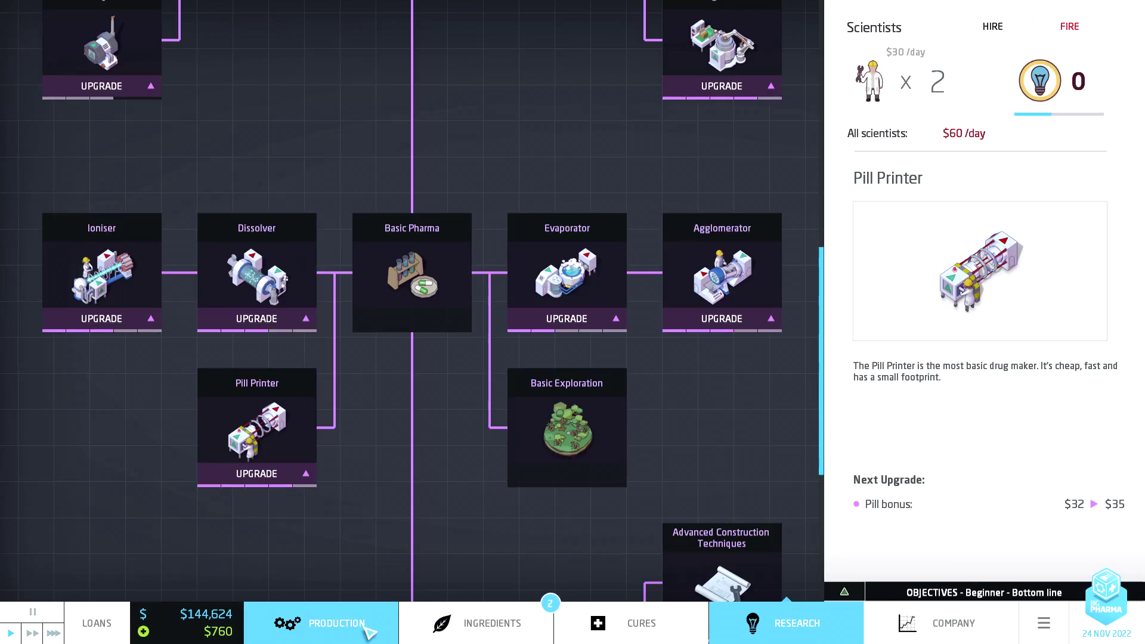
Return to the factory floor, close the Analyzer details and survey the empty plot.
click(367, 626)
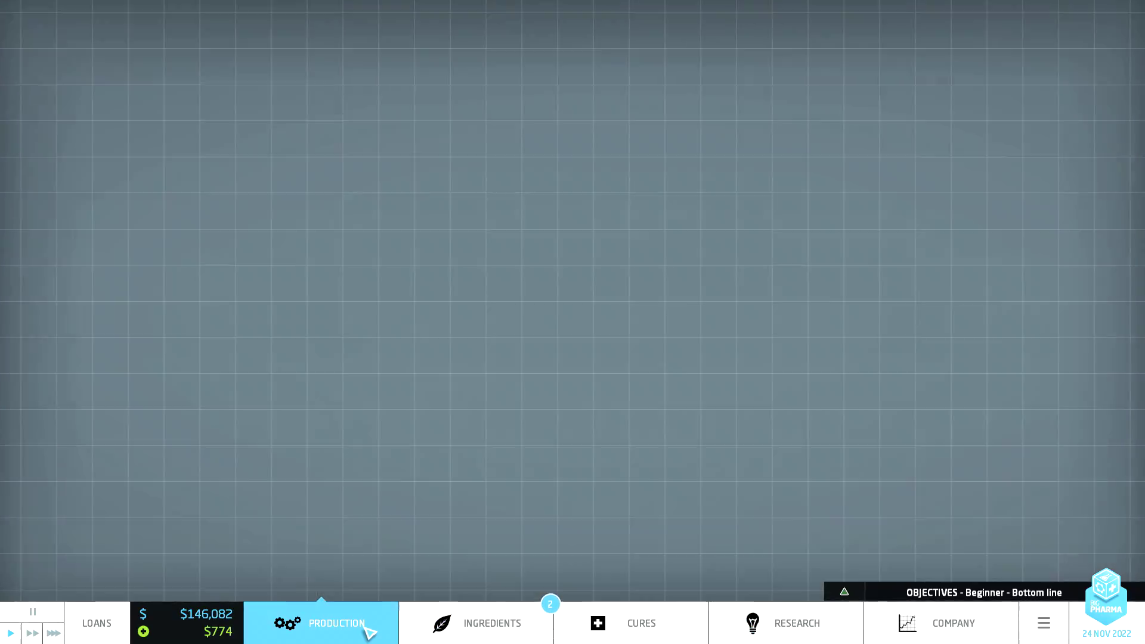
key(d)
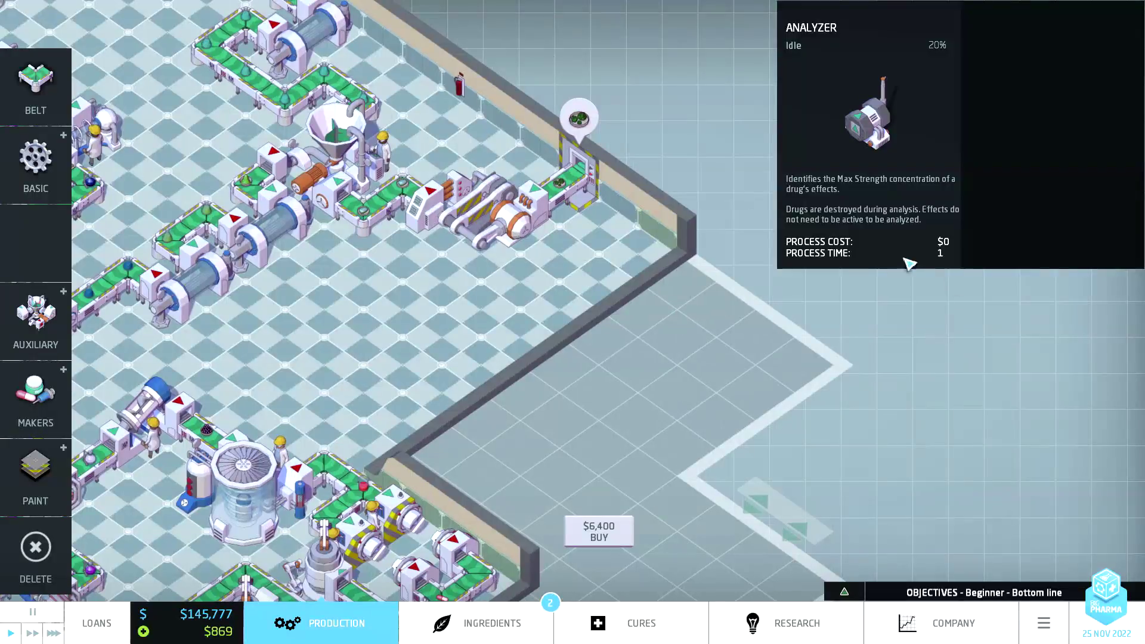
key(w)
key(a)
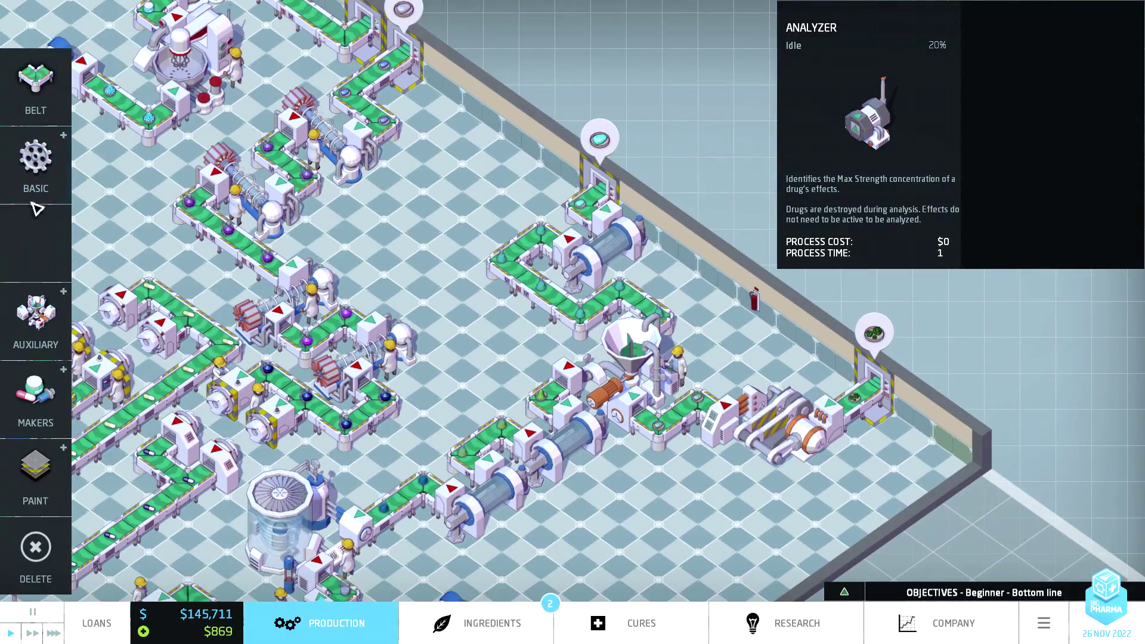
key(w)
key(a)
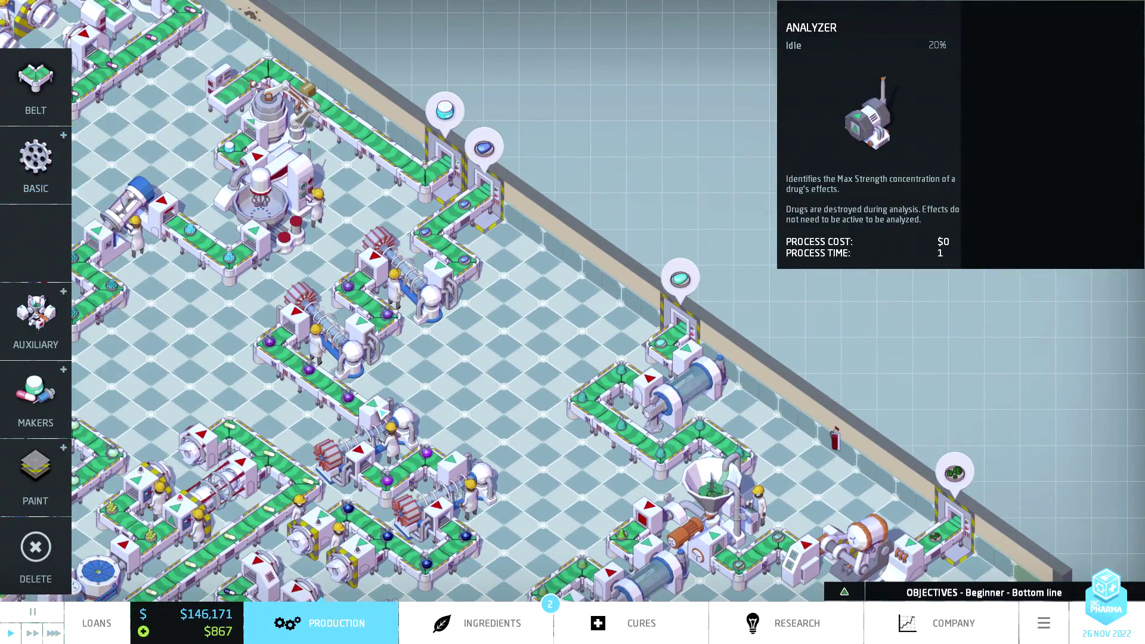
scroll(581, 349, down, 1)
key(s)
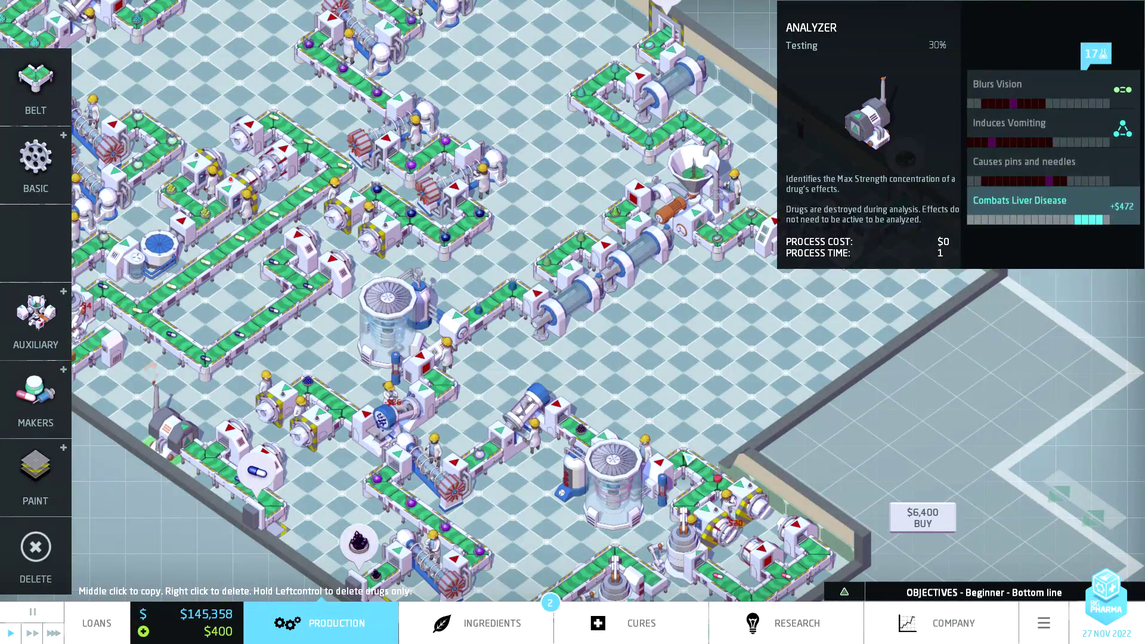
click(742, 357)
key(s)
key(d)
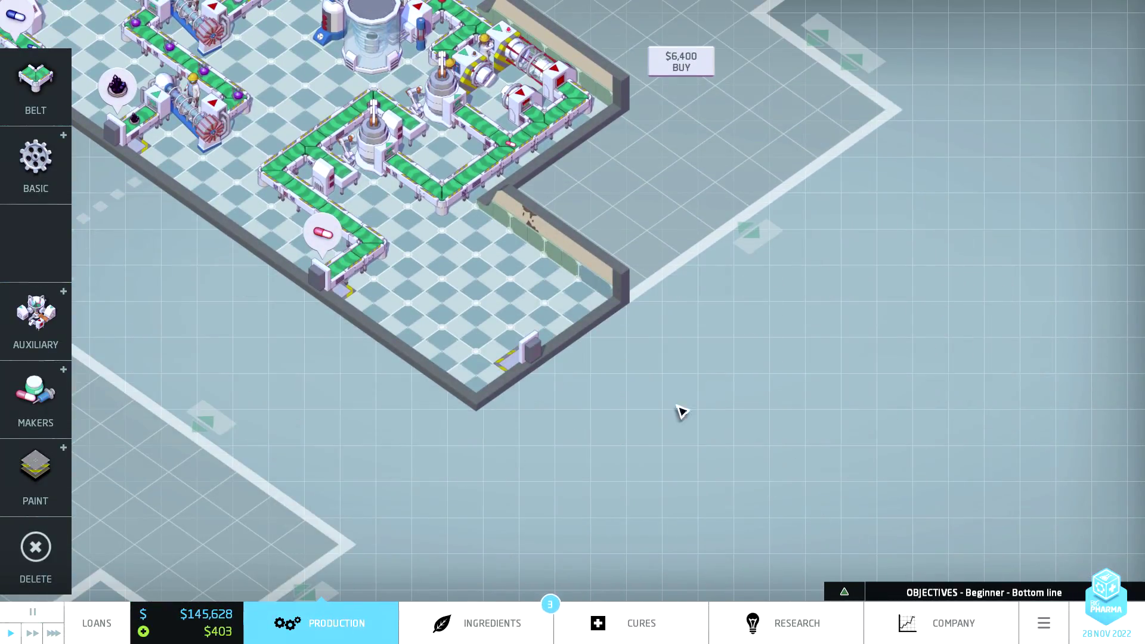
key(a)
key(w)
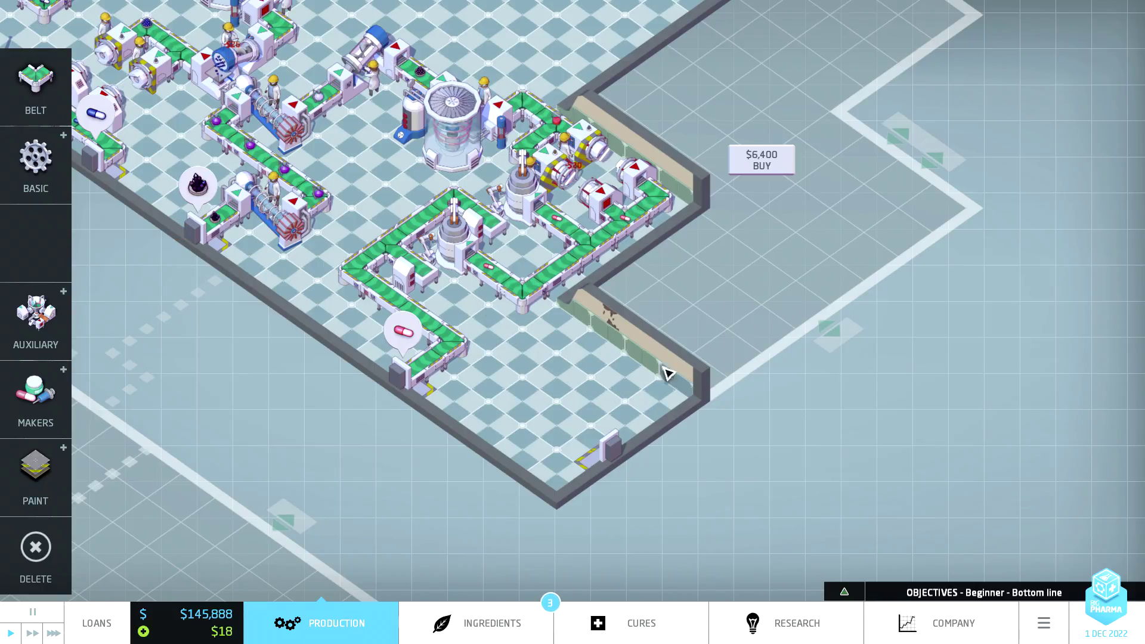
key(w)
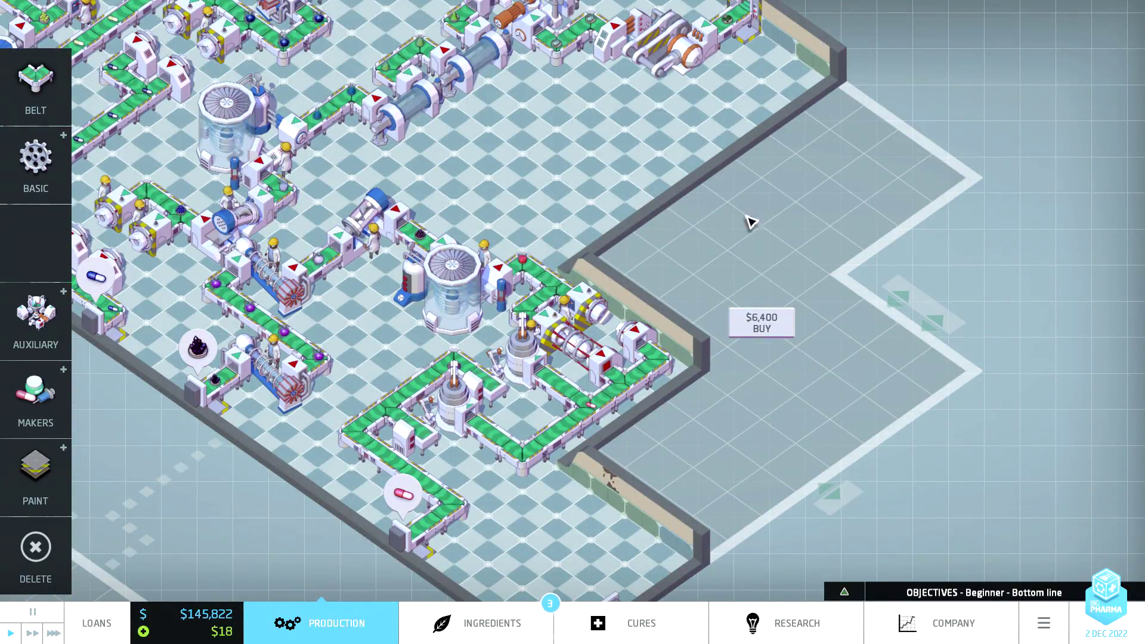
key(s)
key(s)
key(s)
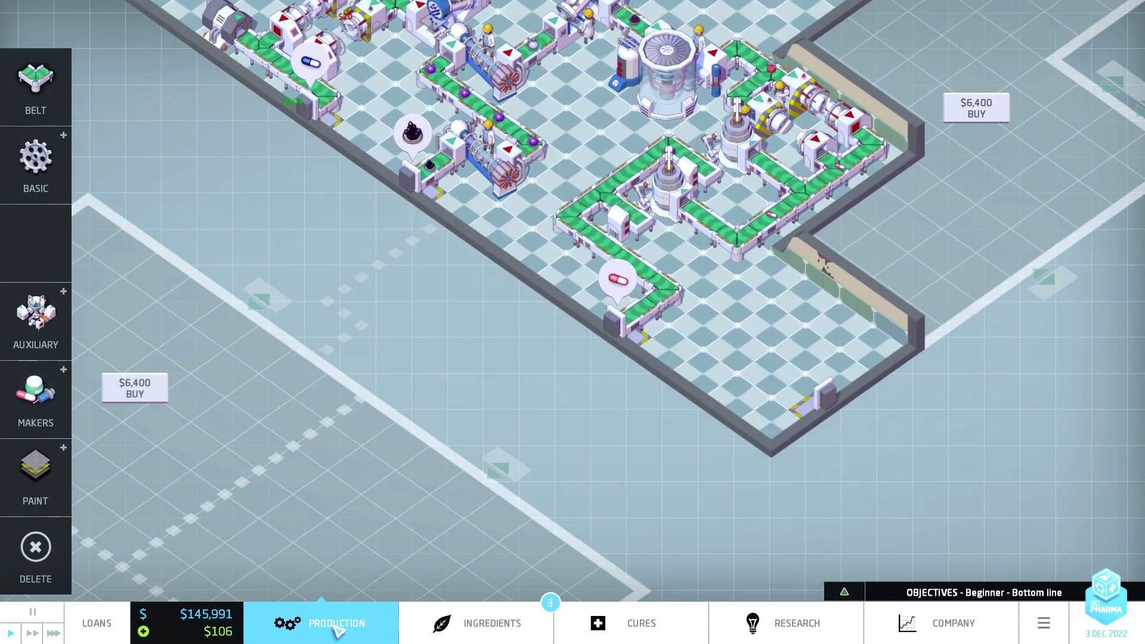
key(d)
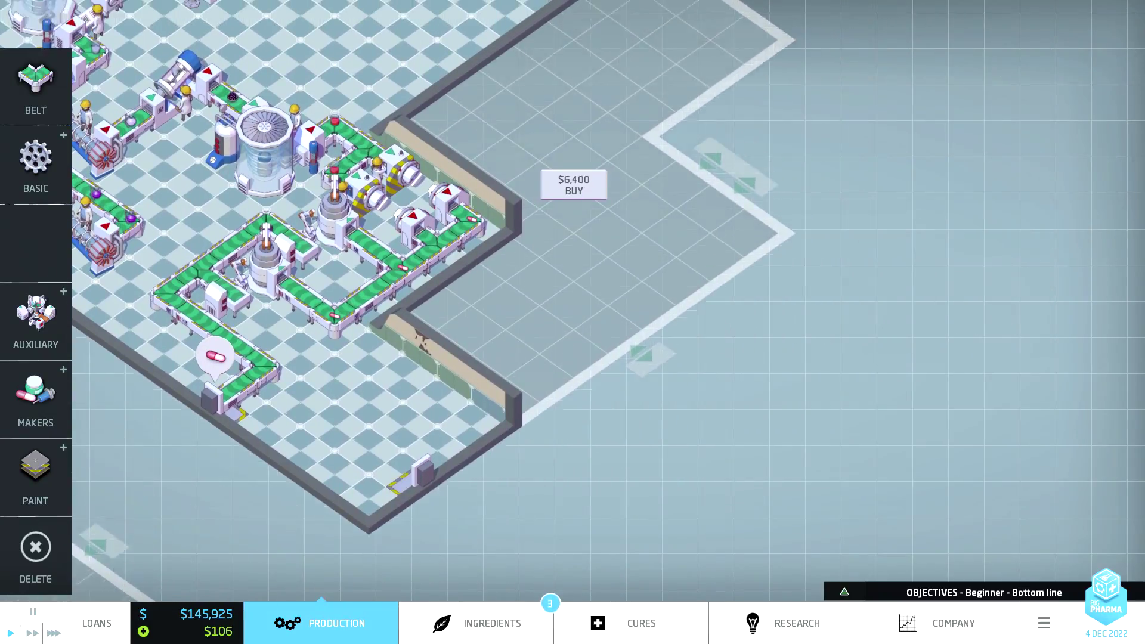
key(w)
key(s)
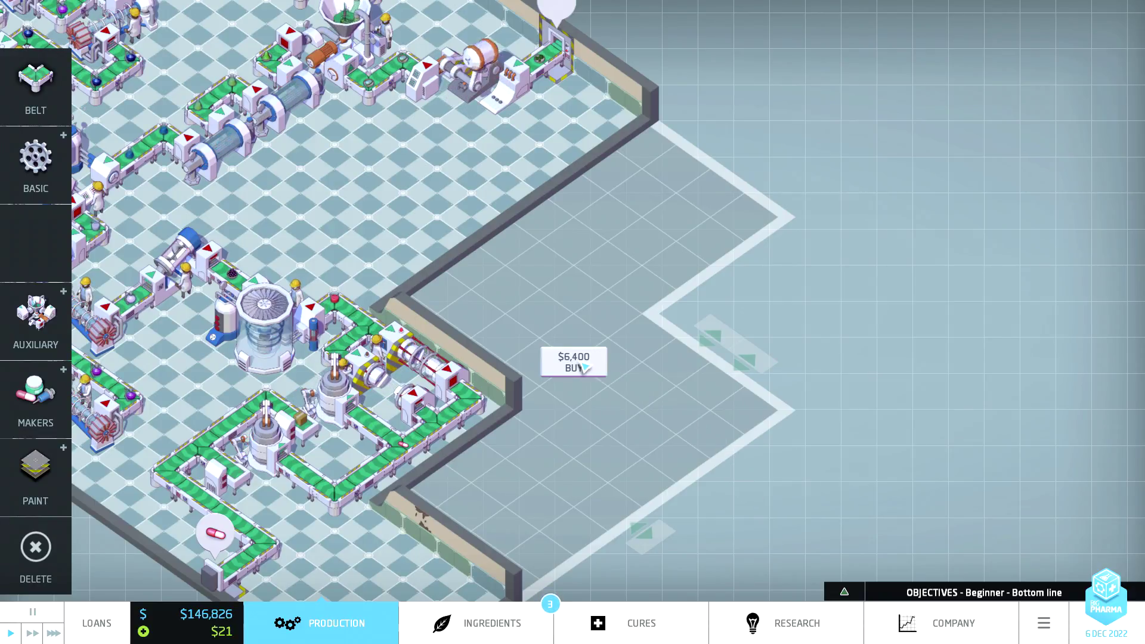
Check the revenue objectives and buy the adjacent plot for $6,400.
click(848, 594)
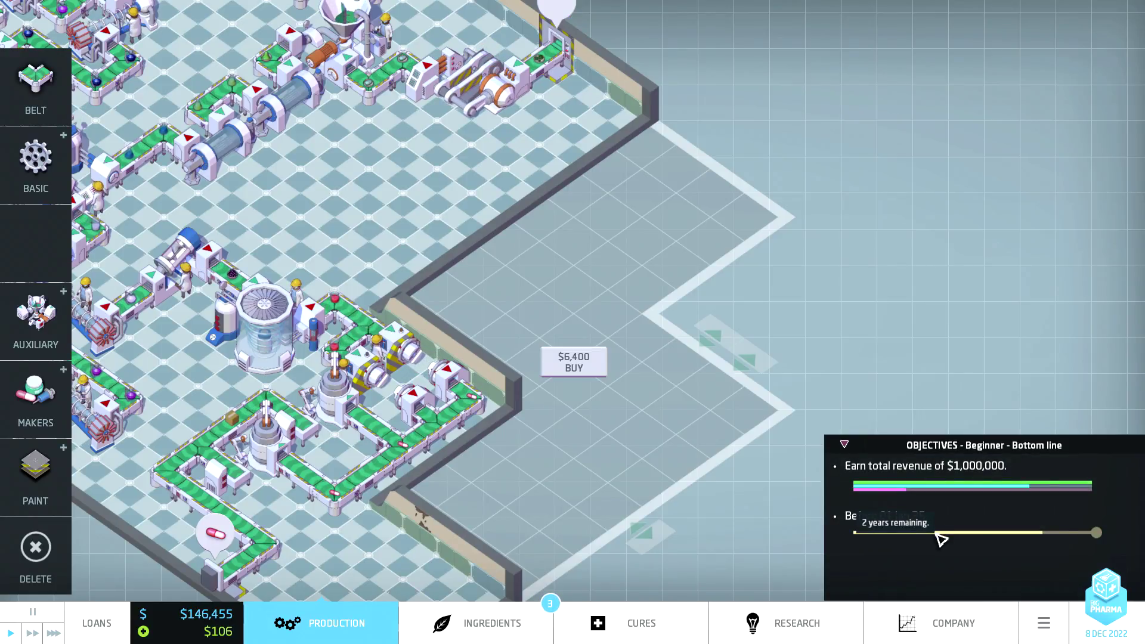
mouse_move(1010, 486)
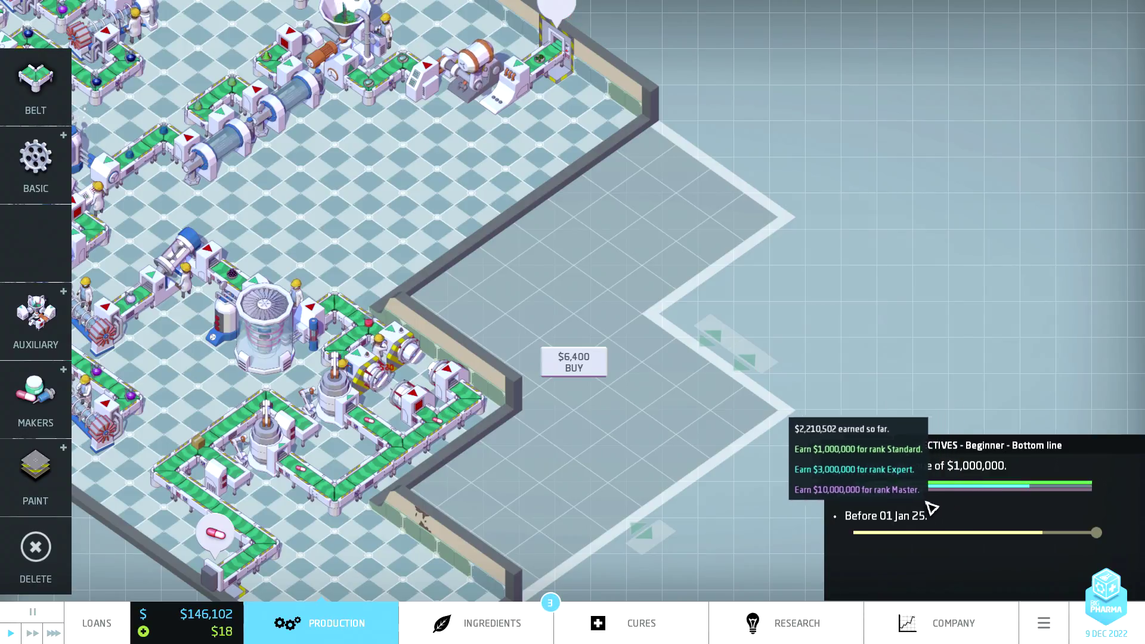
click(845, 447)
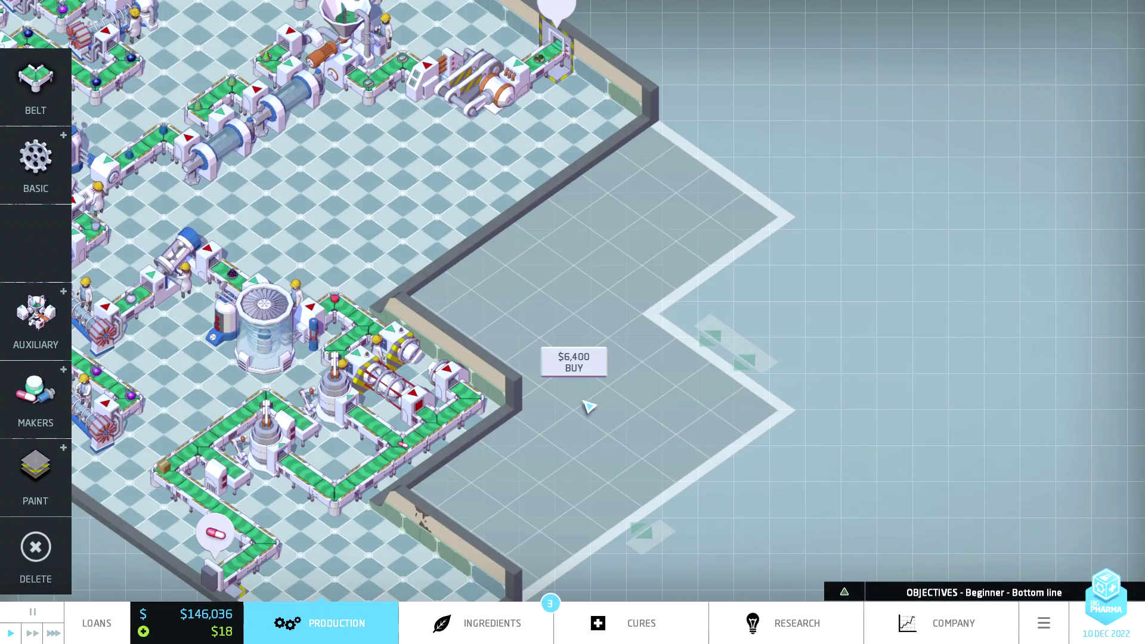
click(573, 363)
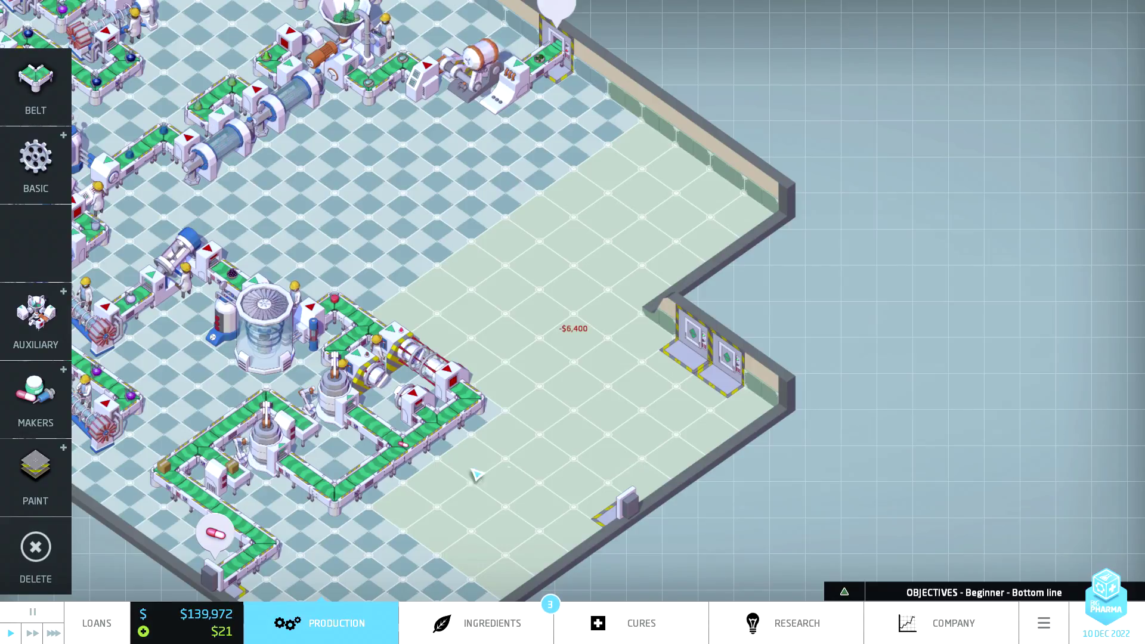
Paint the new room's entire floor with the Checker C pattern.
click(33, 476)
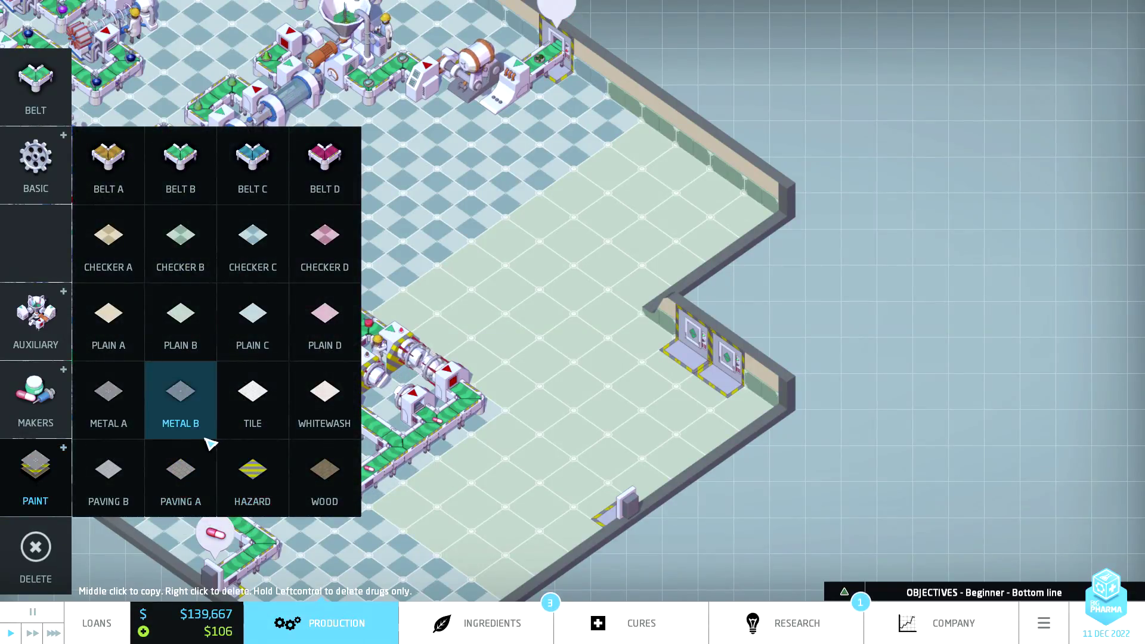
click(251, 250)
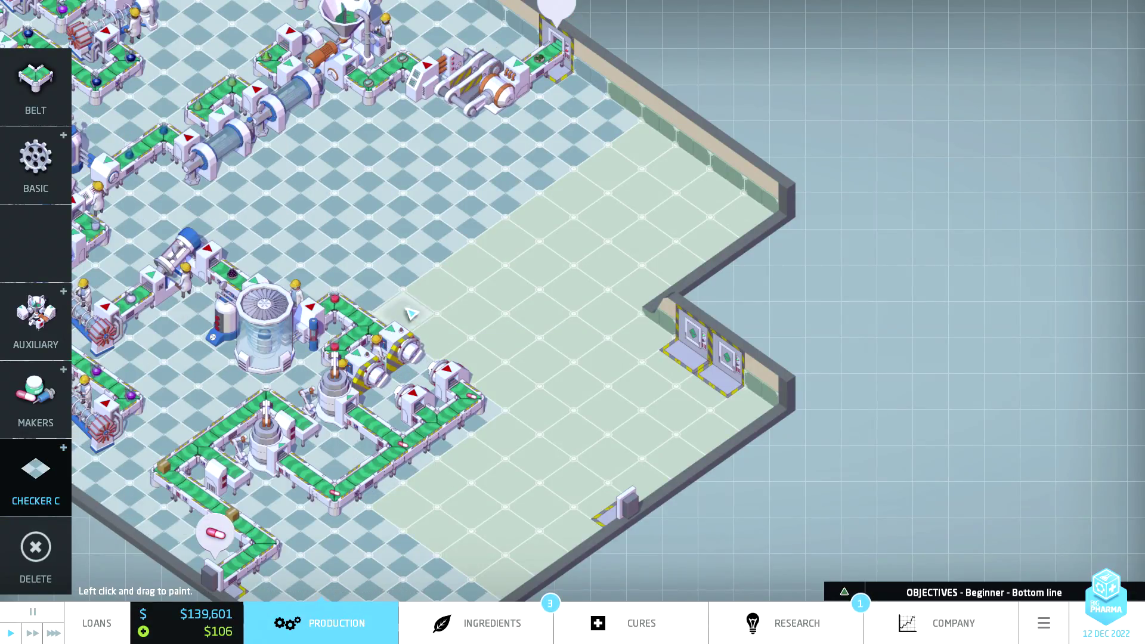
drag(754, 218, 403, 470)
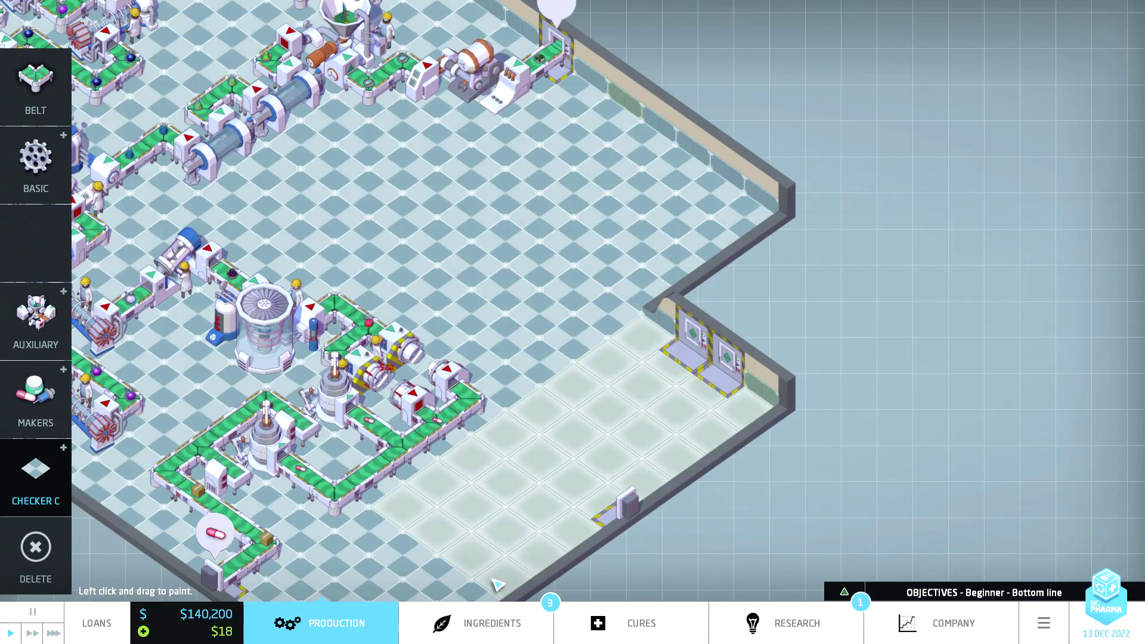
drag(586, 555, 514, 573)
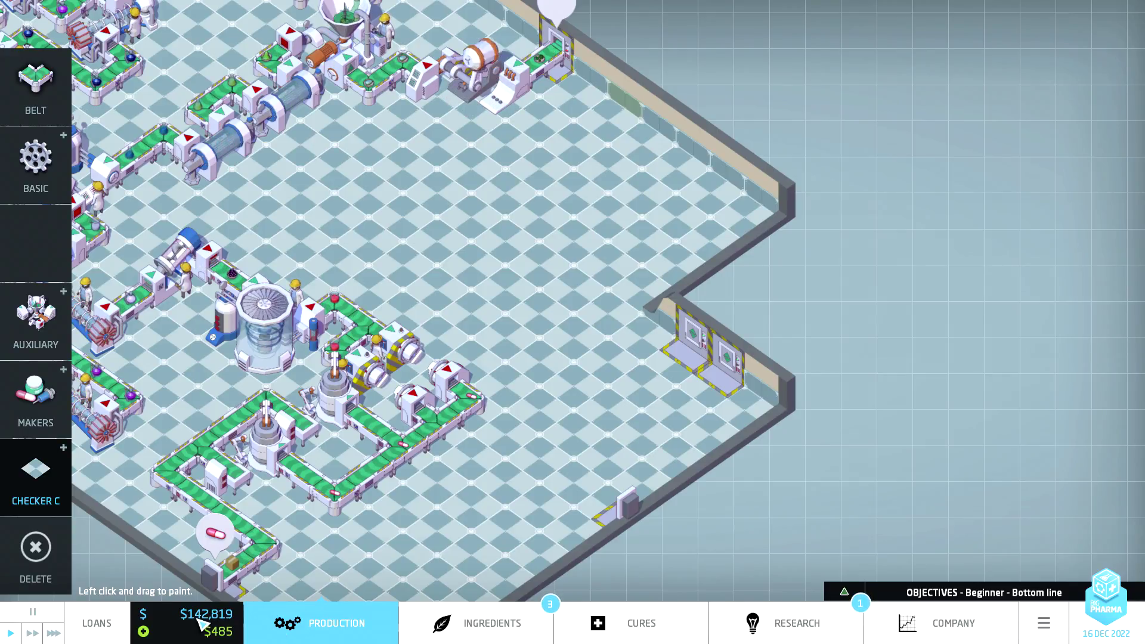
key(s)
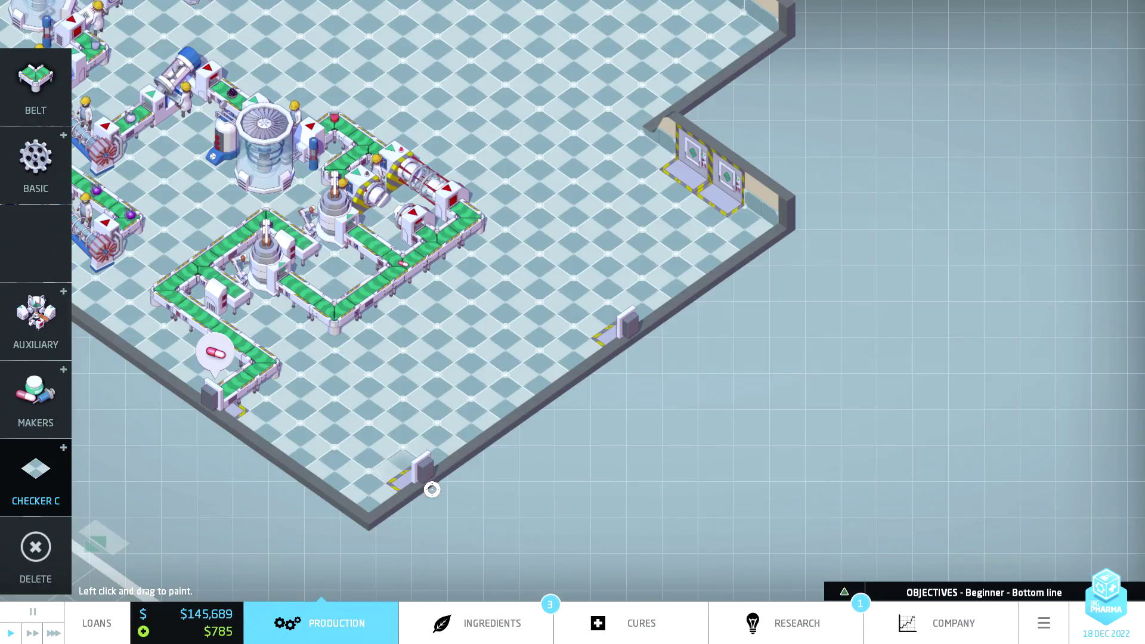
Import Rare Jackear Distillate and lay a belt tile at its wall import bay.
right_click(427, 485)
click(427, 485)
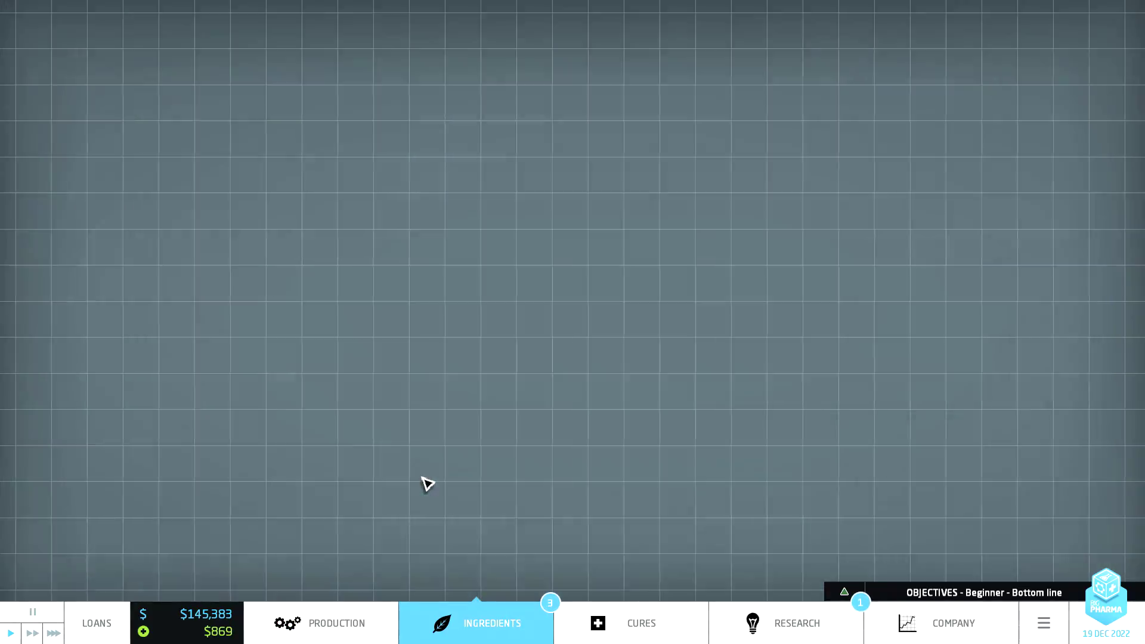
scroll(423, 432, up, 3)
scroll(424, 432, up, 2)
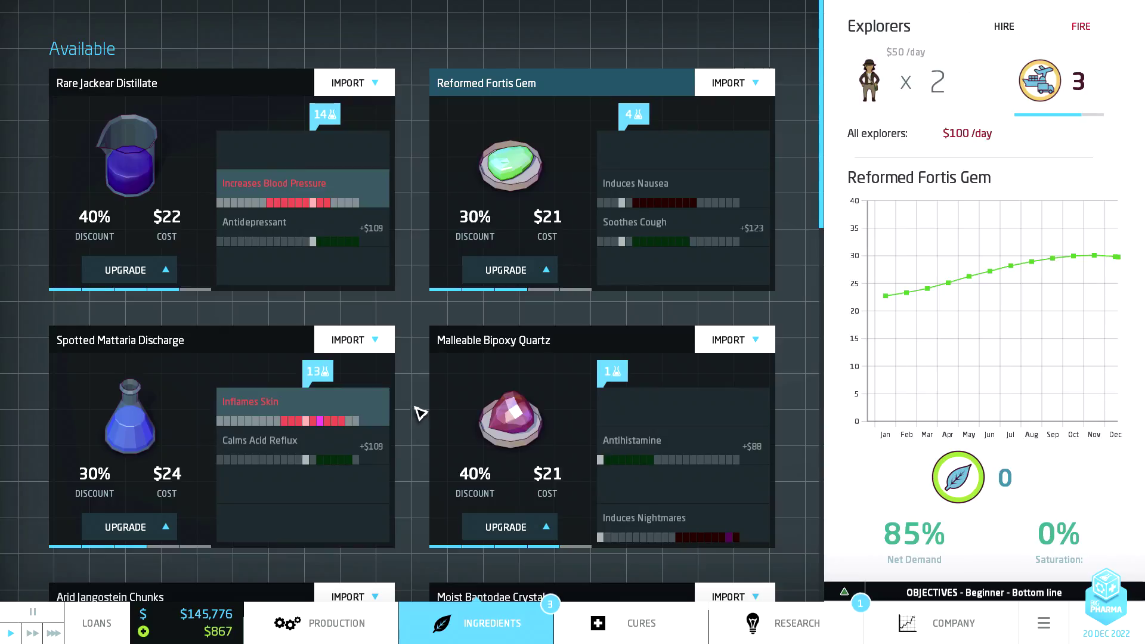
click(379, 85)
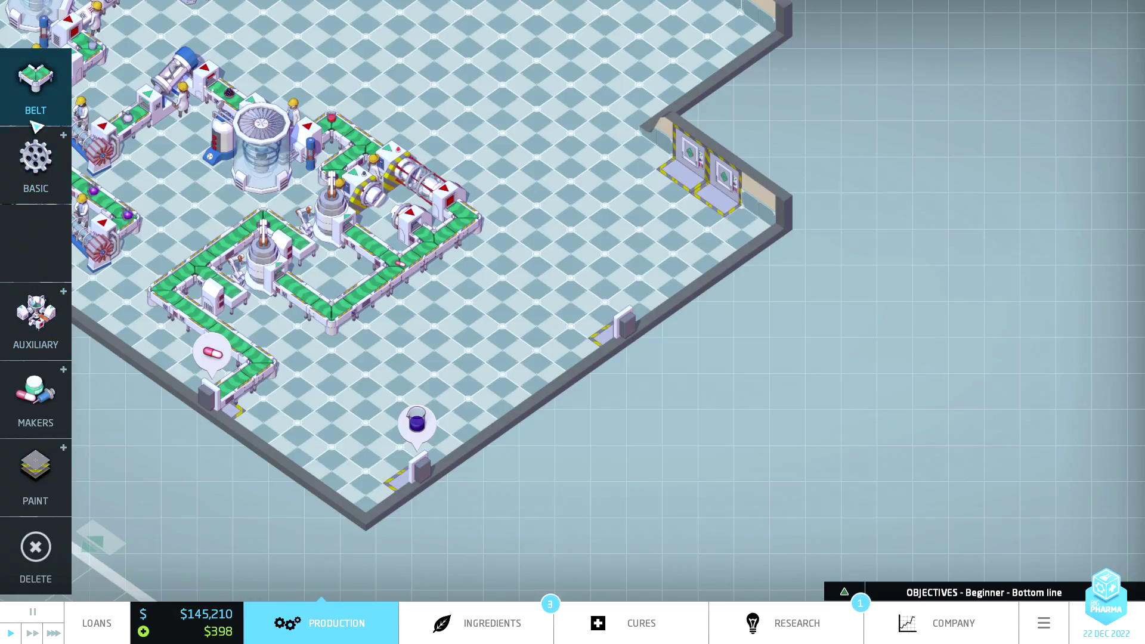
click(36, 125)
click(399, 480)
right_click(296, 553)
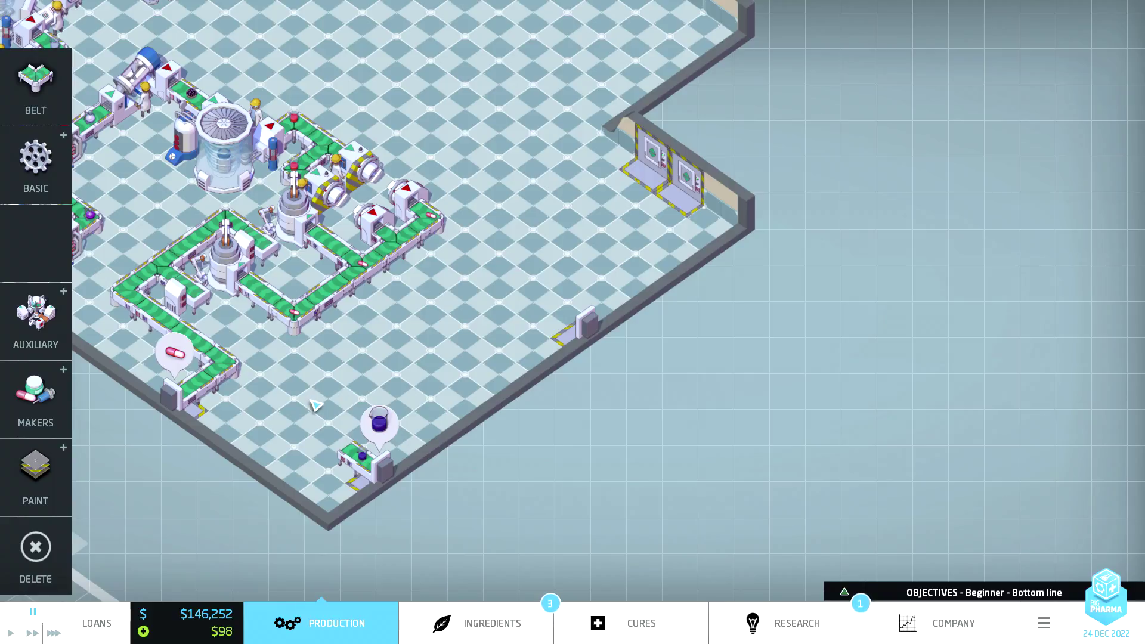
Import green Arid Jangostein Chunks through a second wall point with a belt tile.
click(577, 345)
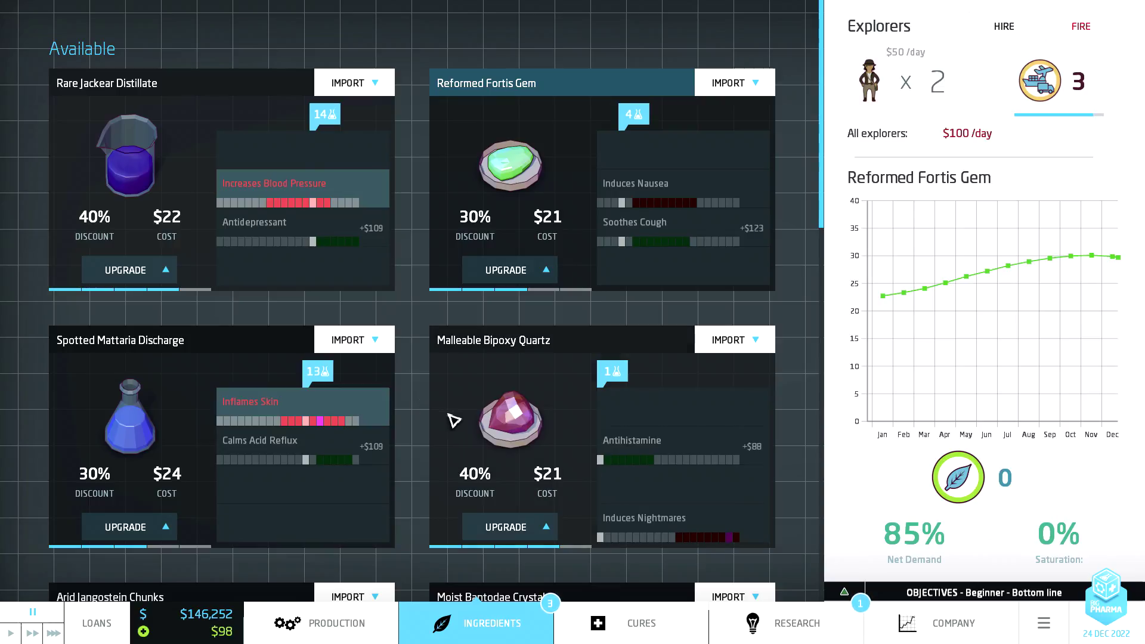
scroll(417, 423, down, 2)
scroll(417, 426, down, 2)
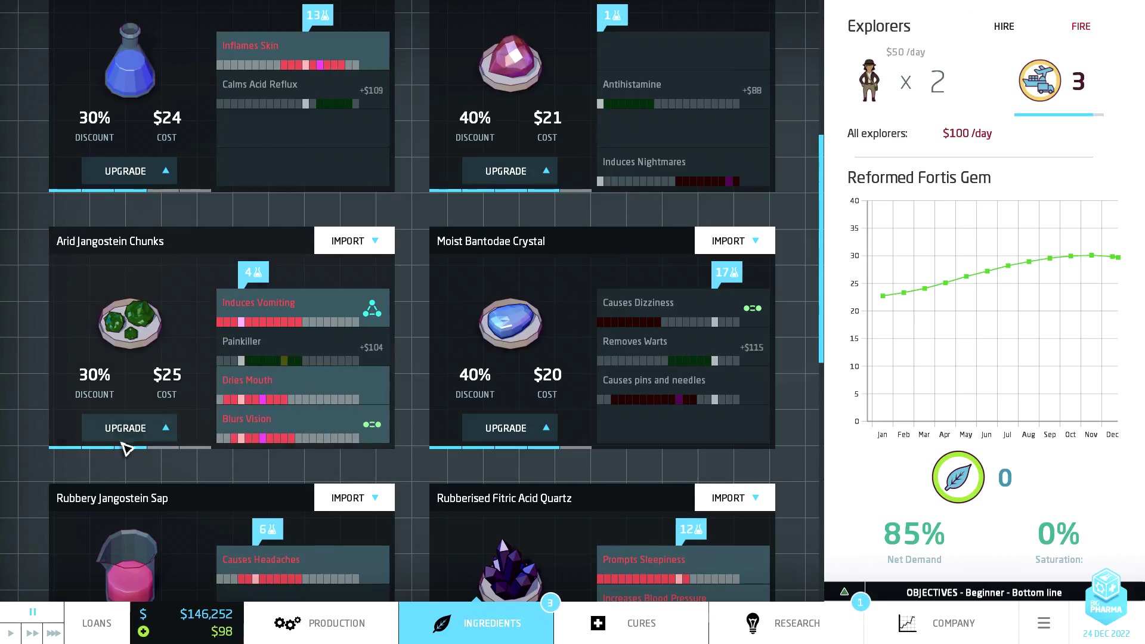
click(379, 243)
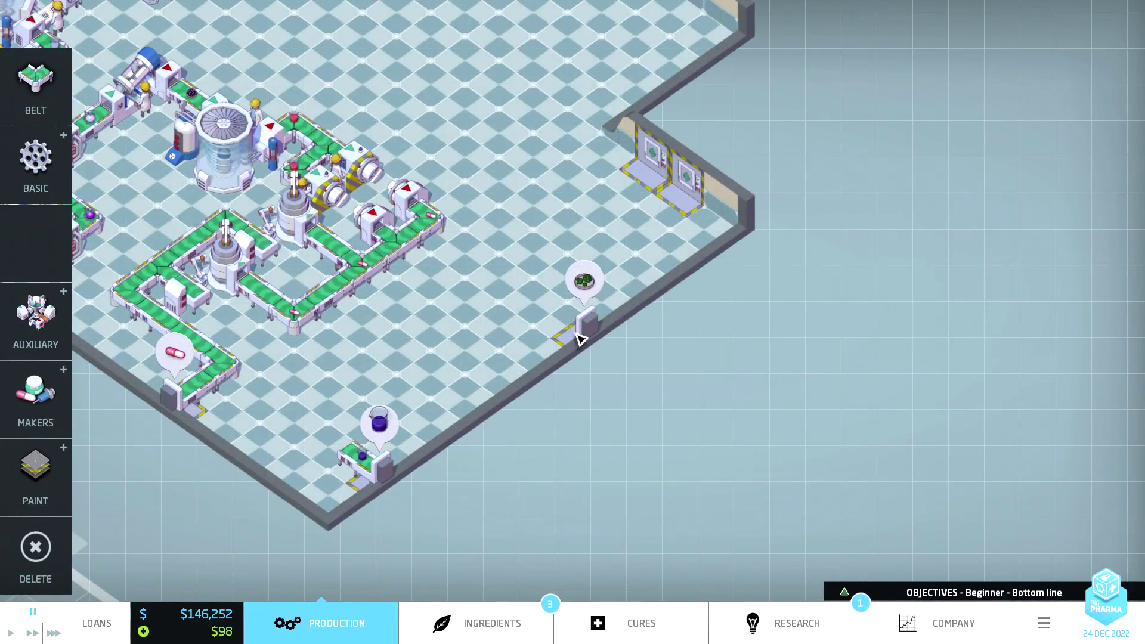
key(b)
key(Escape)
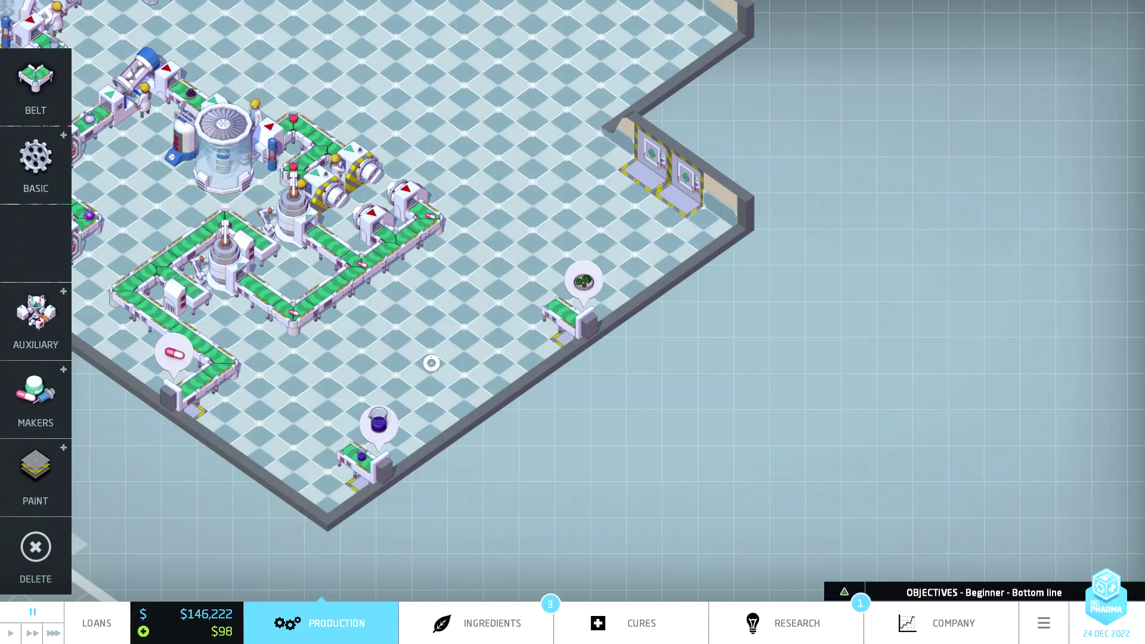
Browse the Cures overview, then the list of importable ingredients.
click(652, 626)
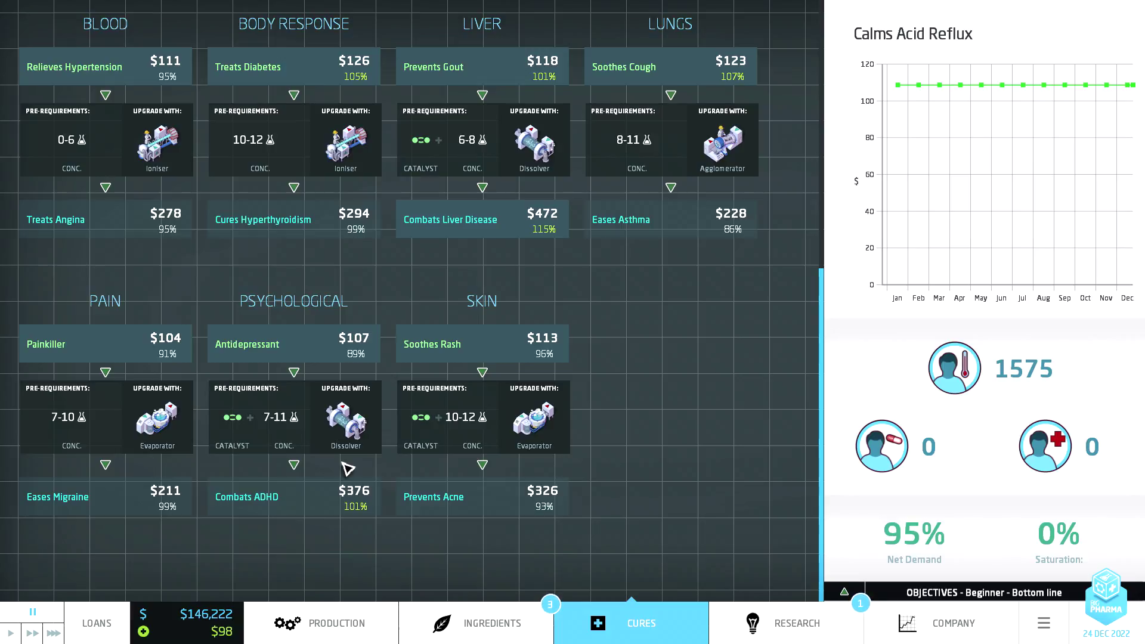
click(448, 626)
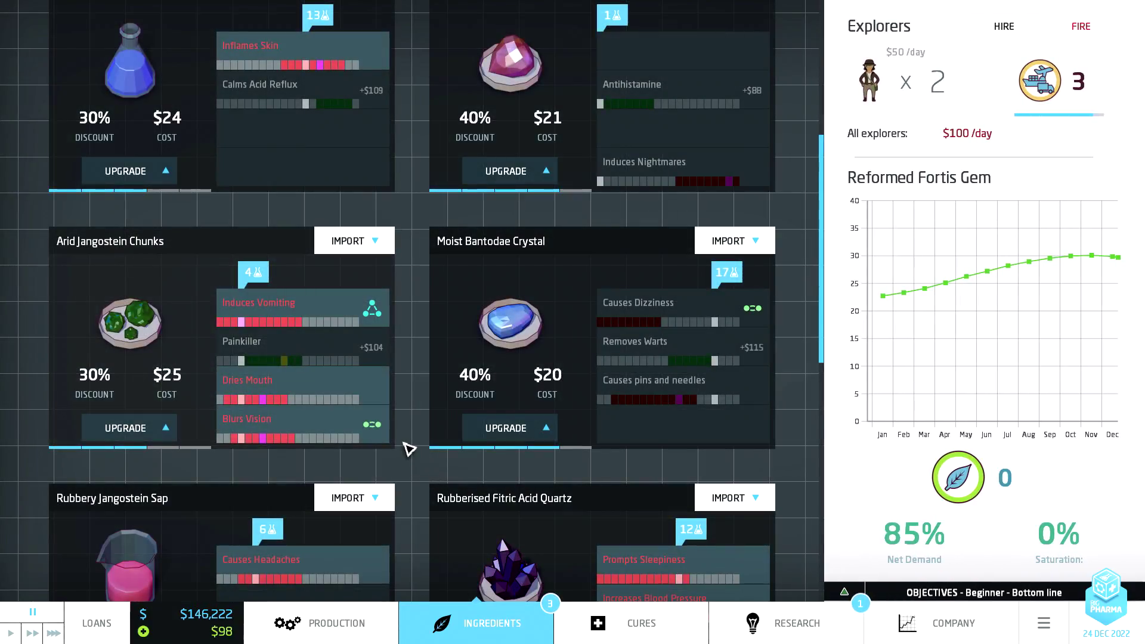
scroll(407, 448, up, 2)
scroll(407, 448, up, 2)
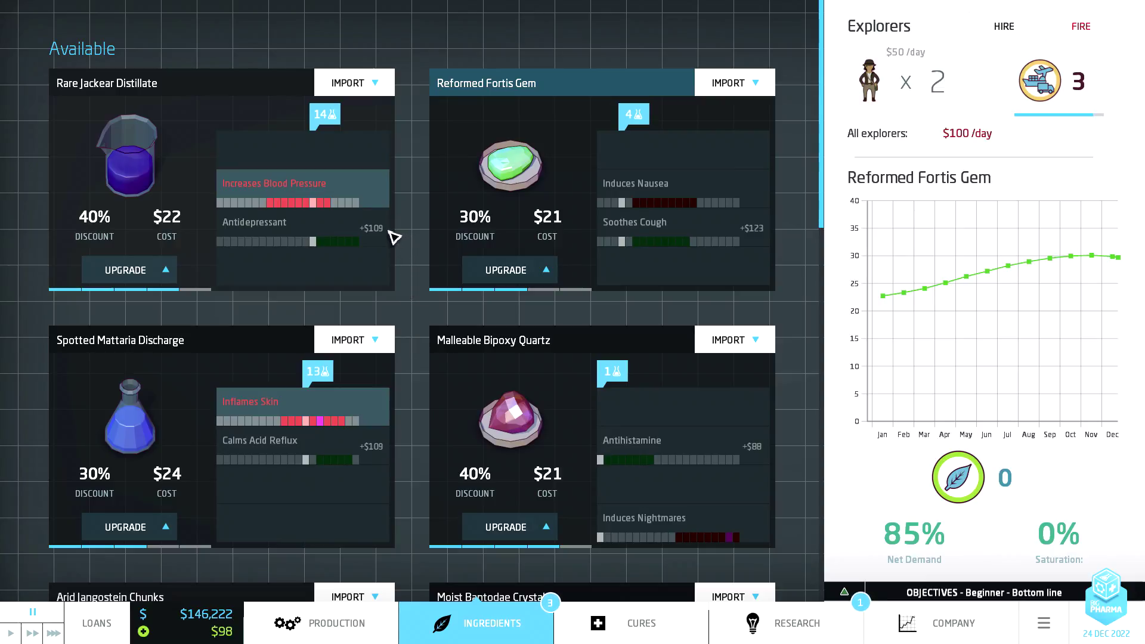
scroll(417, 414, down, 1)
scroll(416, 456, down, 2)
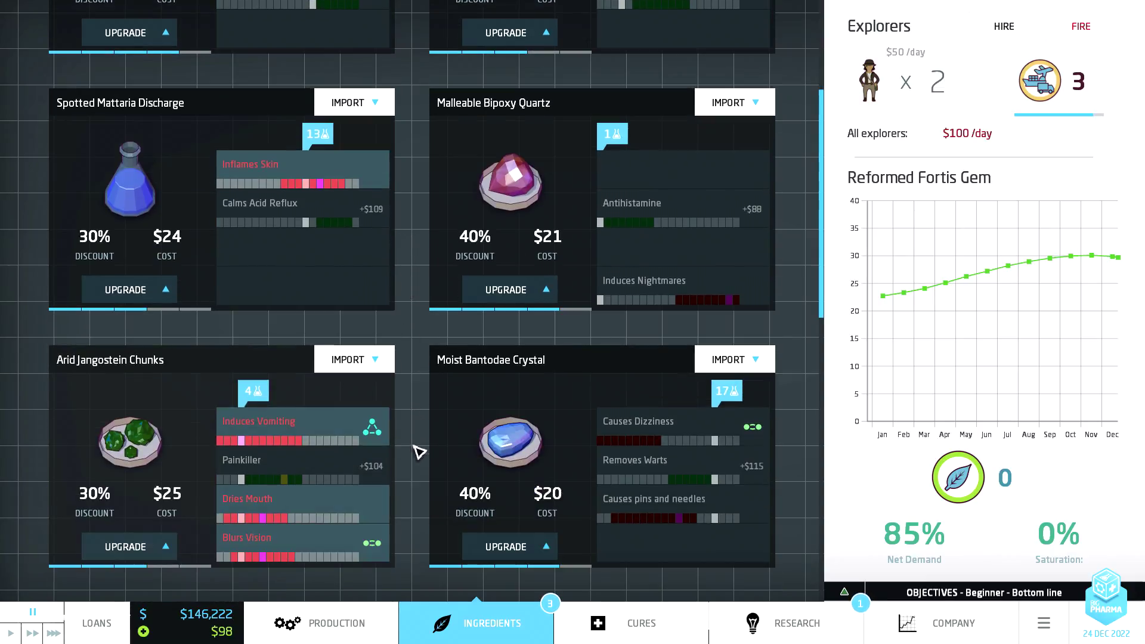
scroll(398, 520, up, 1)
scroll(414, 470, down, 1)
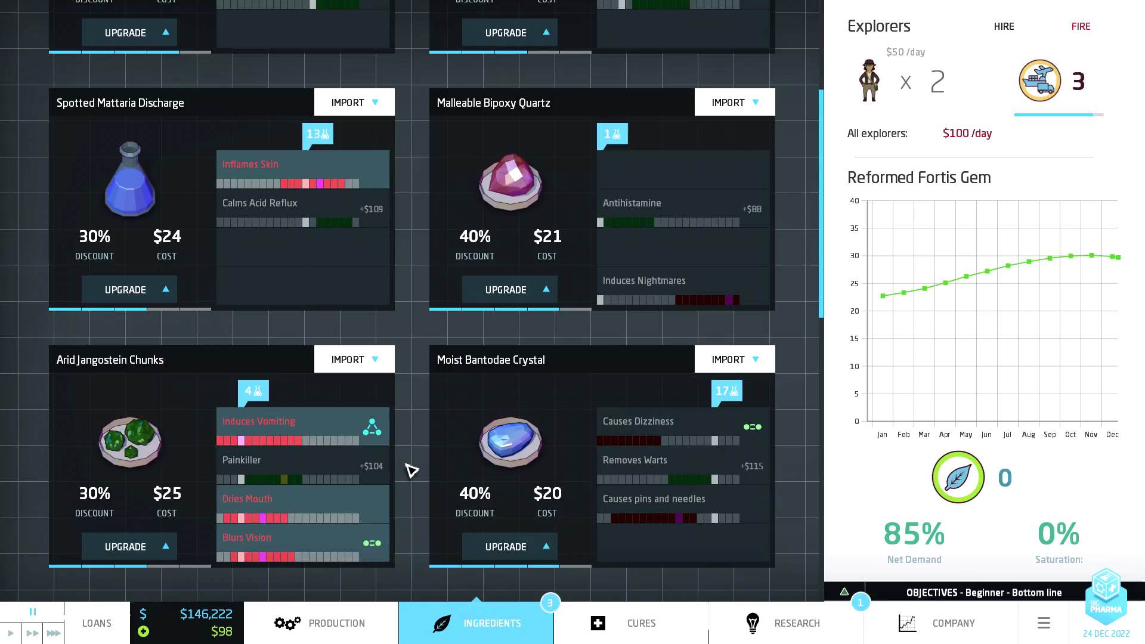
scroll(411, 471, up, 2)
scroll(411, 471, up, 1)
scroll(411, 471, down, 2)
scroll(410, 471, down, 1)
scroll(411, 471, up, 3)
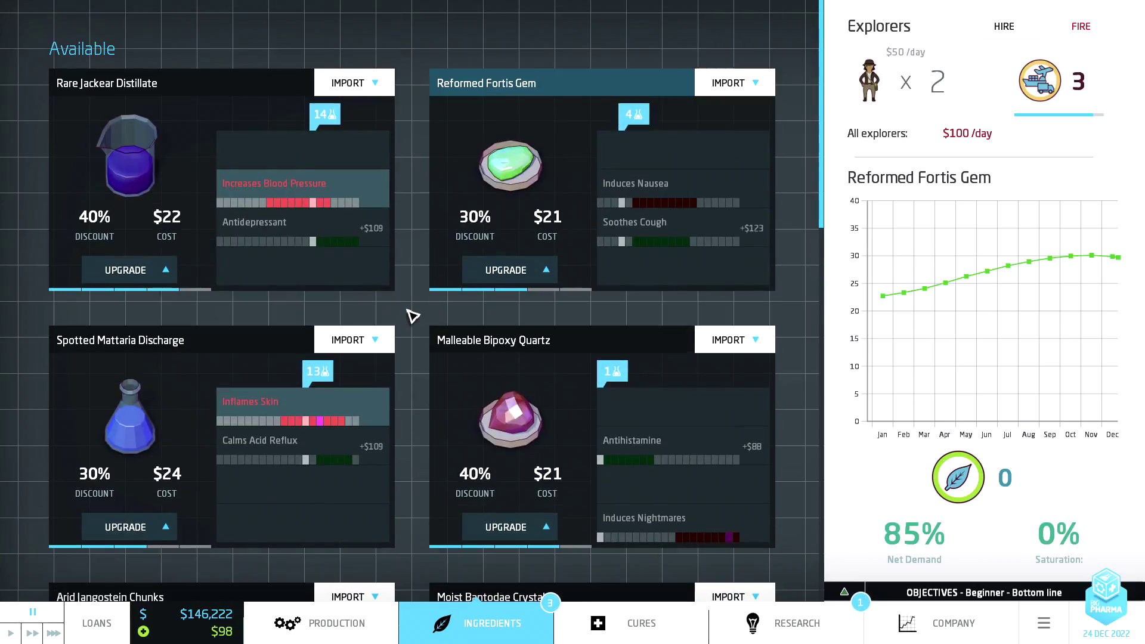
scroll(402, 338, down, 3)
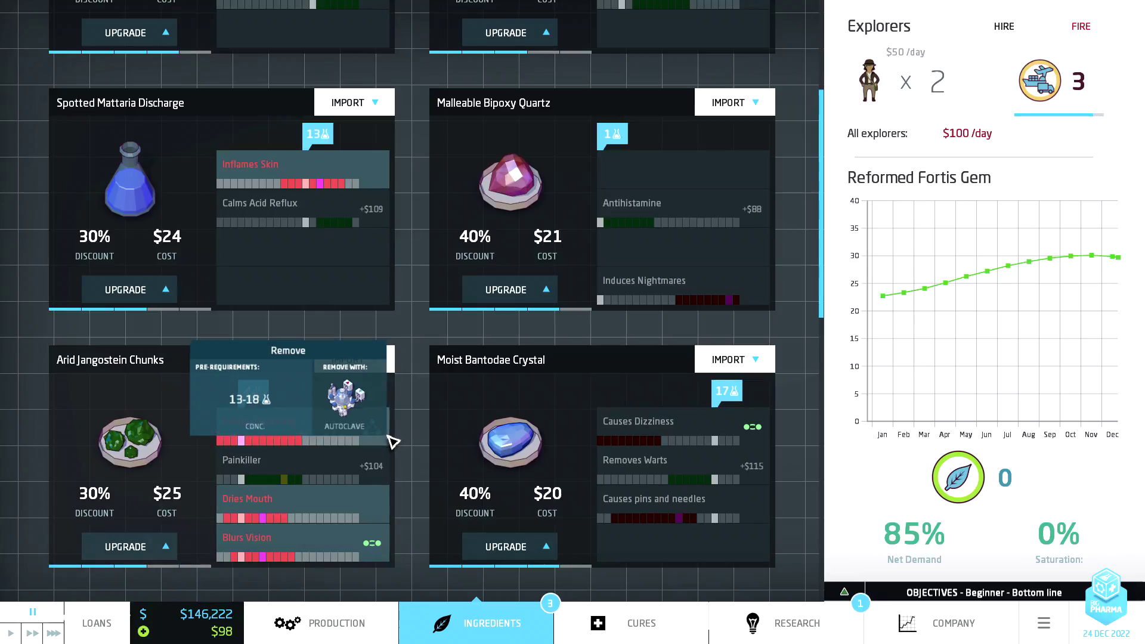
scroll(405, 406, up, 3)
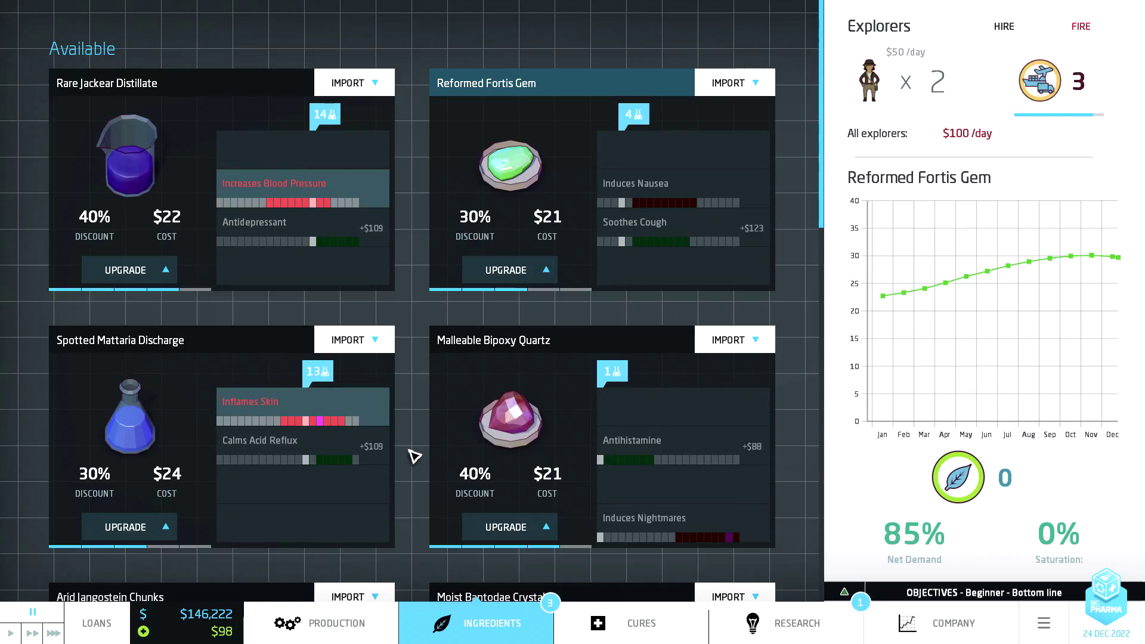
Place a rotated Ioniser beside the purple Rare Jackear Distillate intake.
click(349, 622)
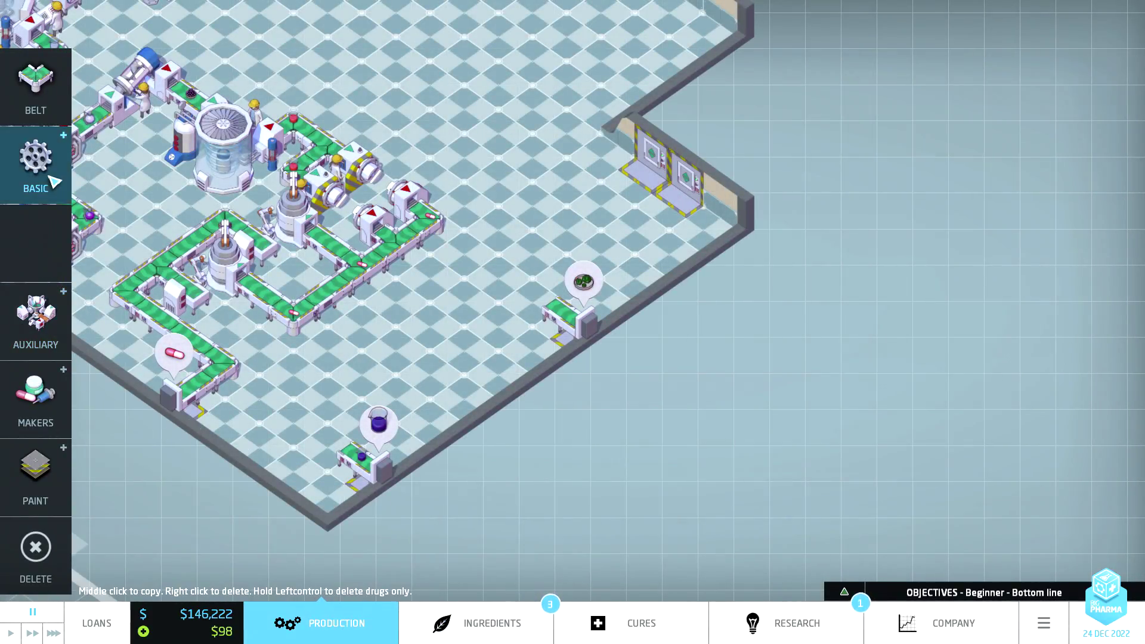
click(52, 182)
mouse_move(179, 244)
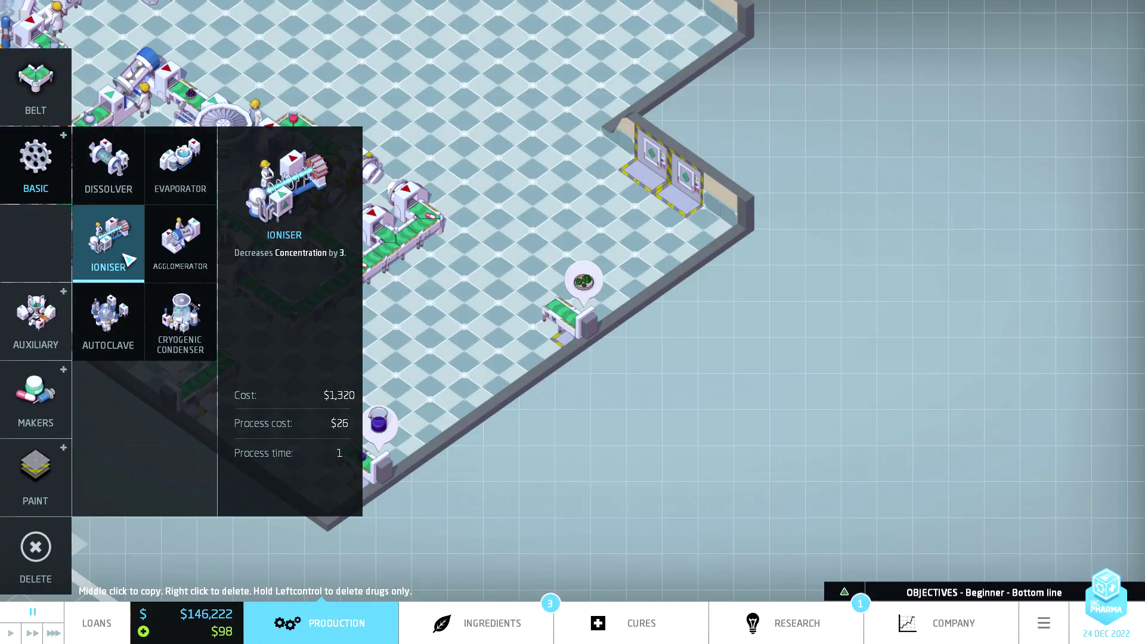
click(133, 258)
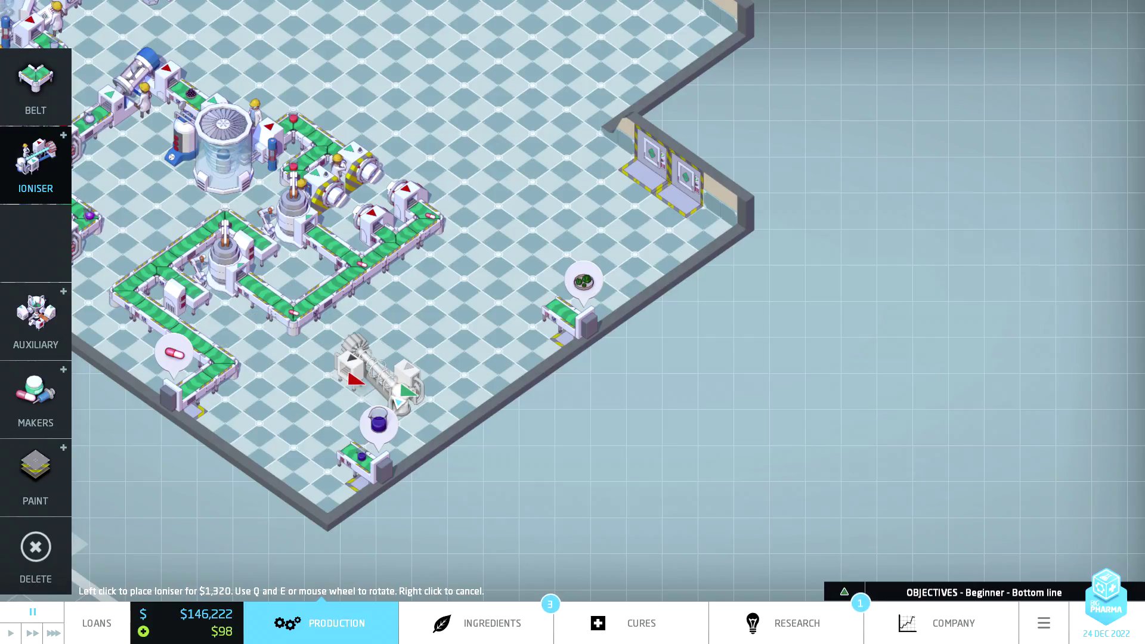
key(e)
key(e)
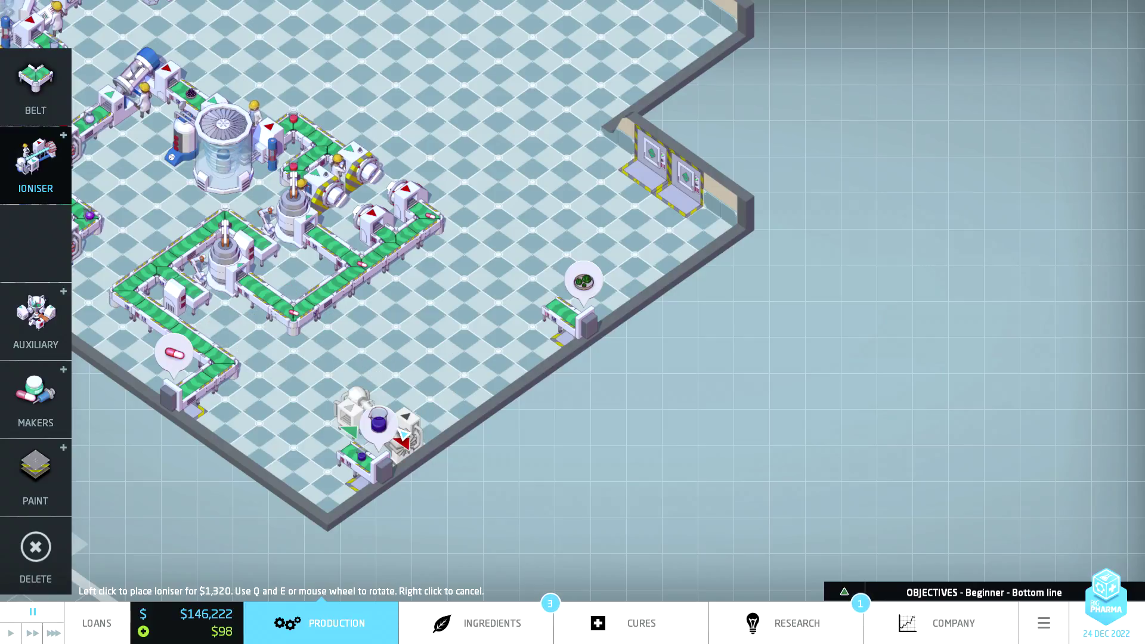
click(376, 426)
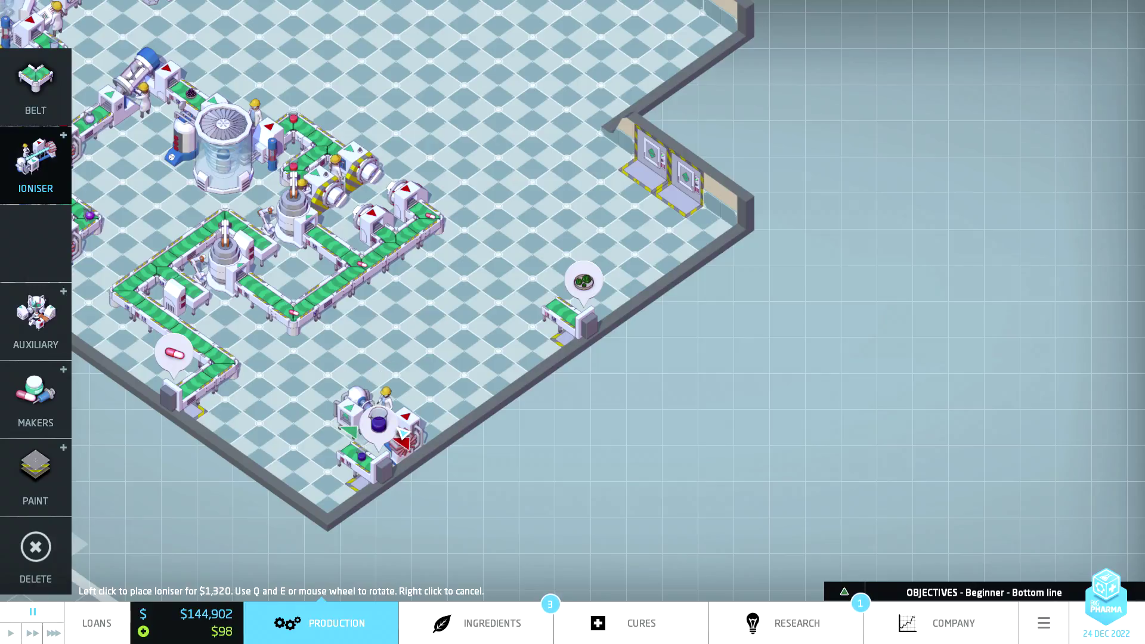
right_click(339, 441)
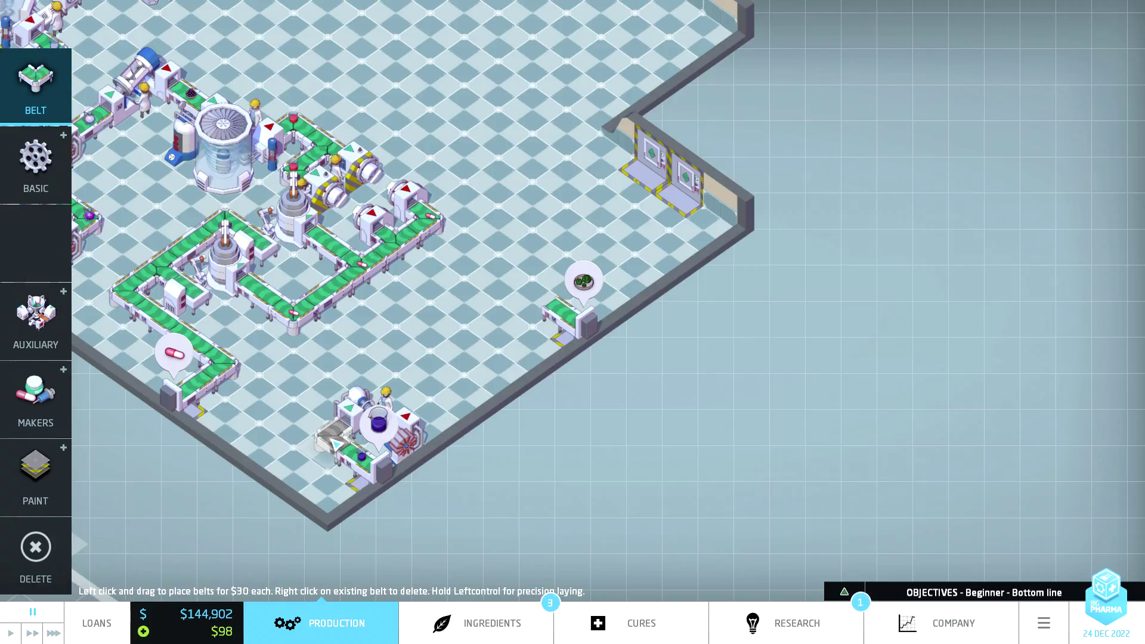
Lay belt tiles on both the left and right sides of the ioniser.
click(333, 439)
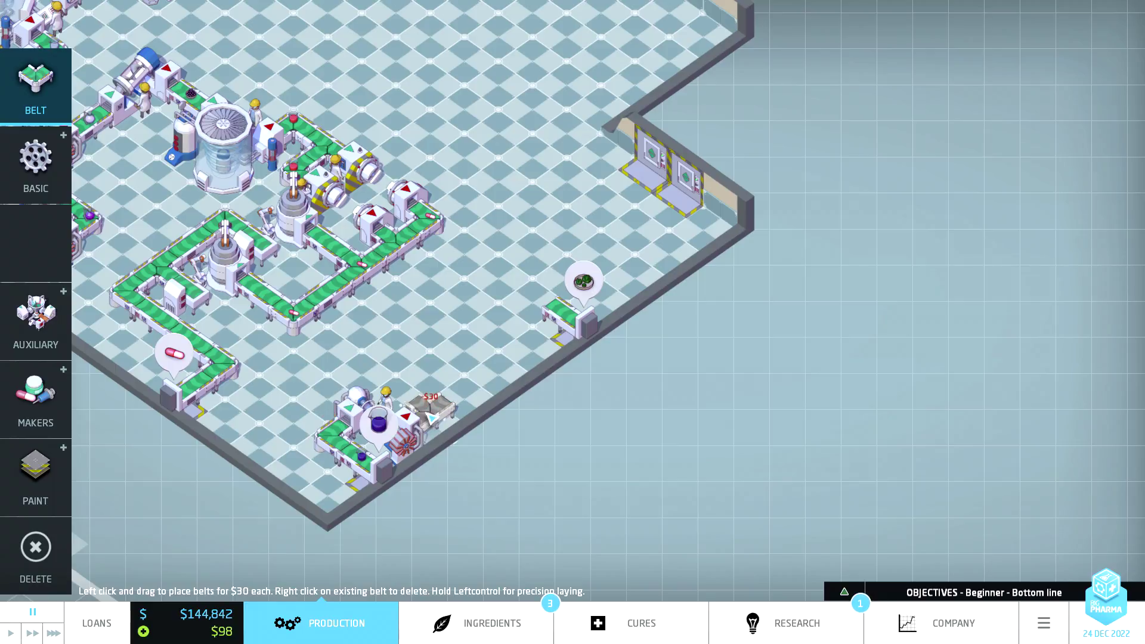
click(427, 421)
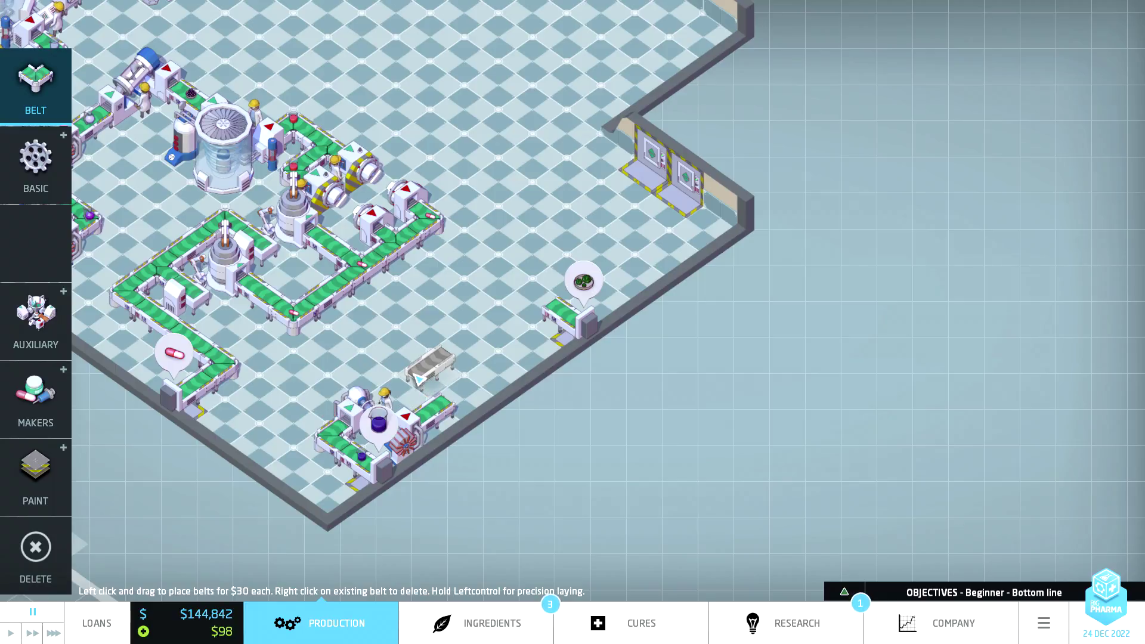
right_click(431, 385)
click(59, 179)
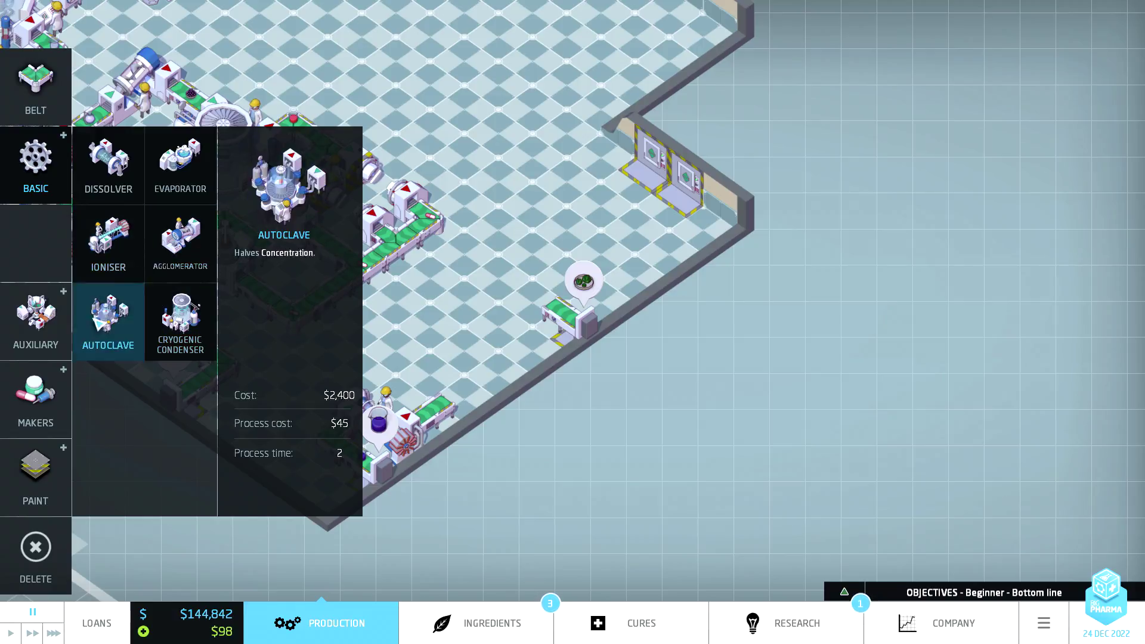
Place a Multimixer beside the green intake, rotated to face the belts.
click(66, 313)
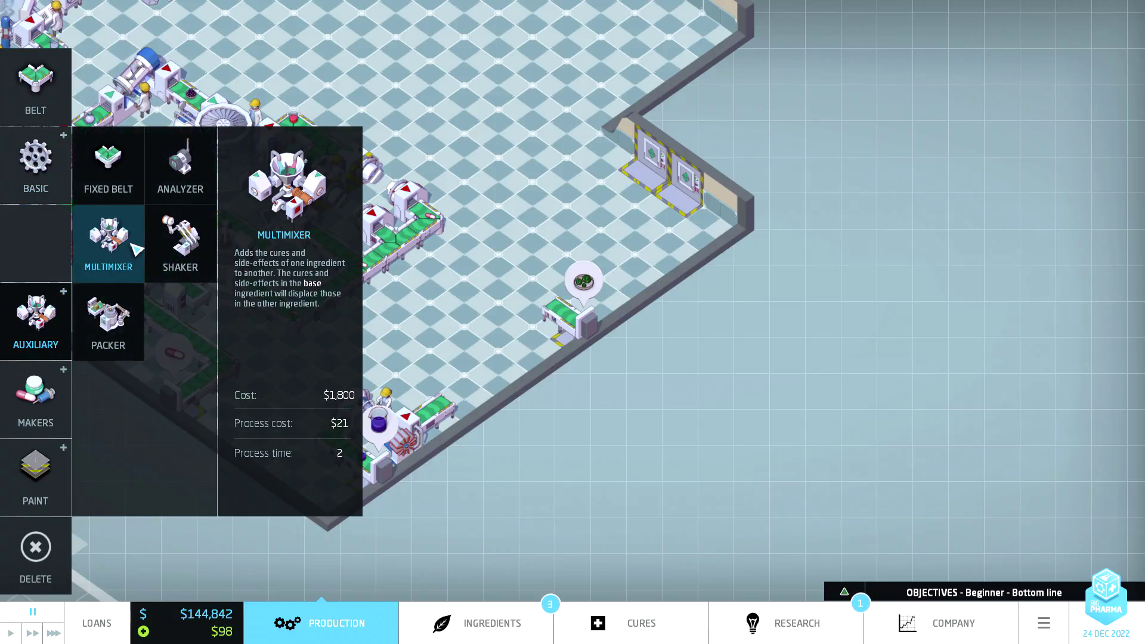
click(108, 242)
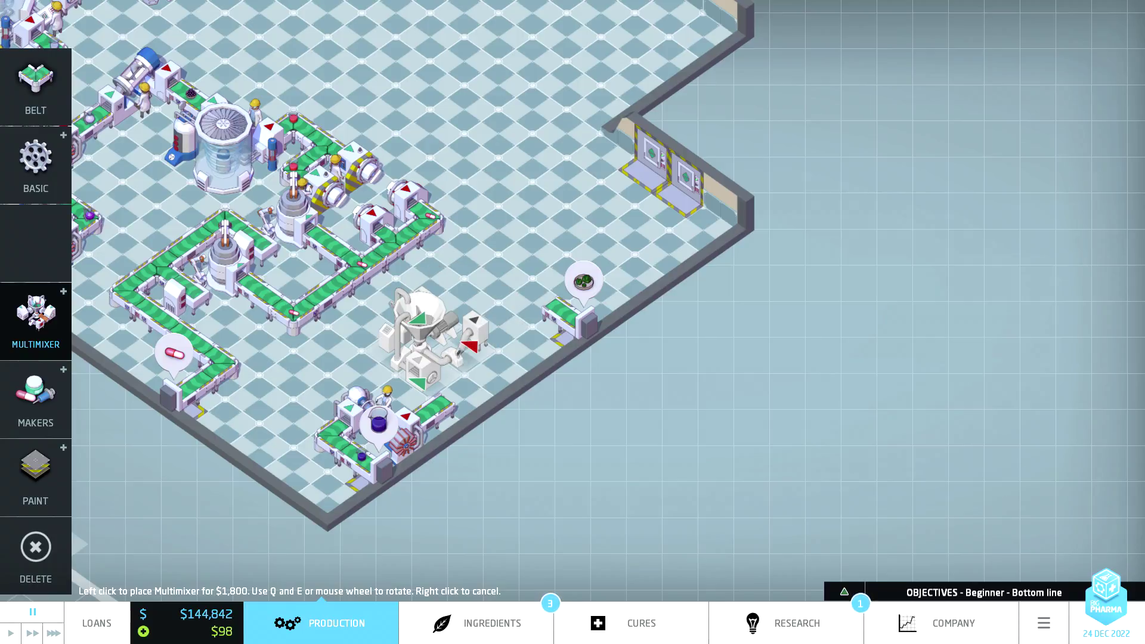
key(q)
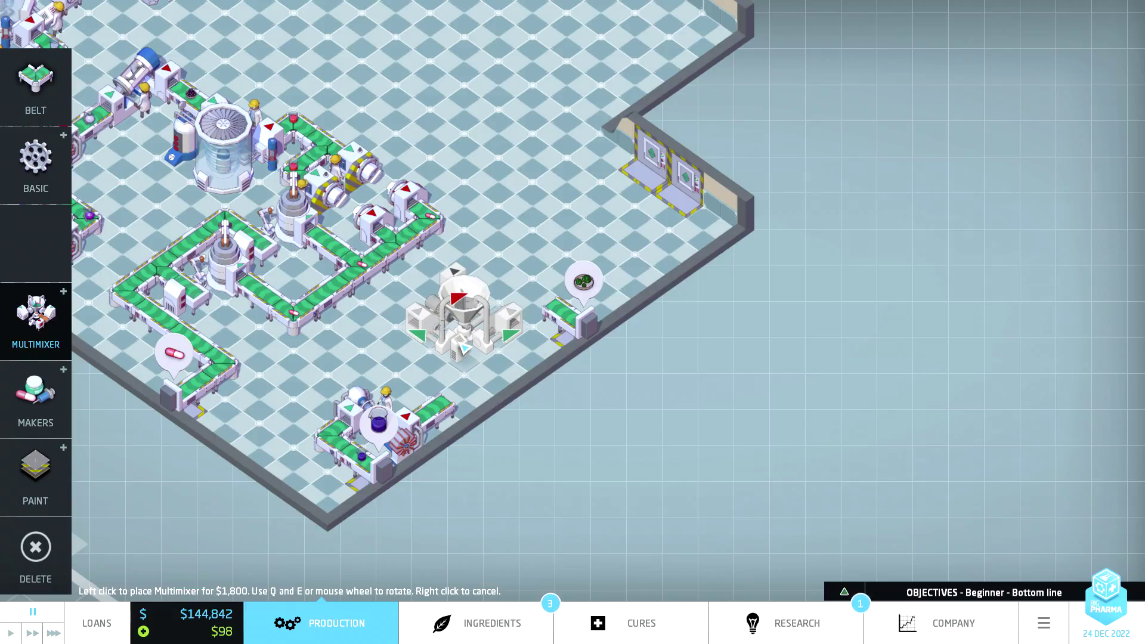
key(e)
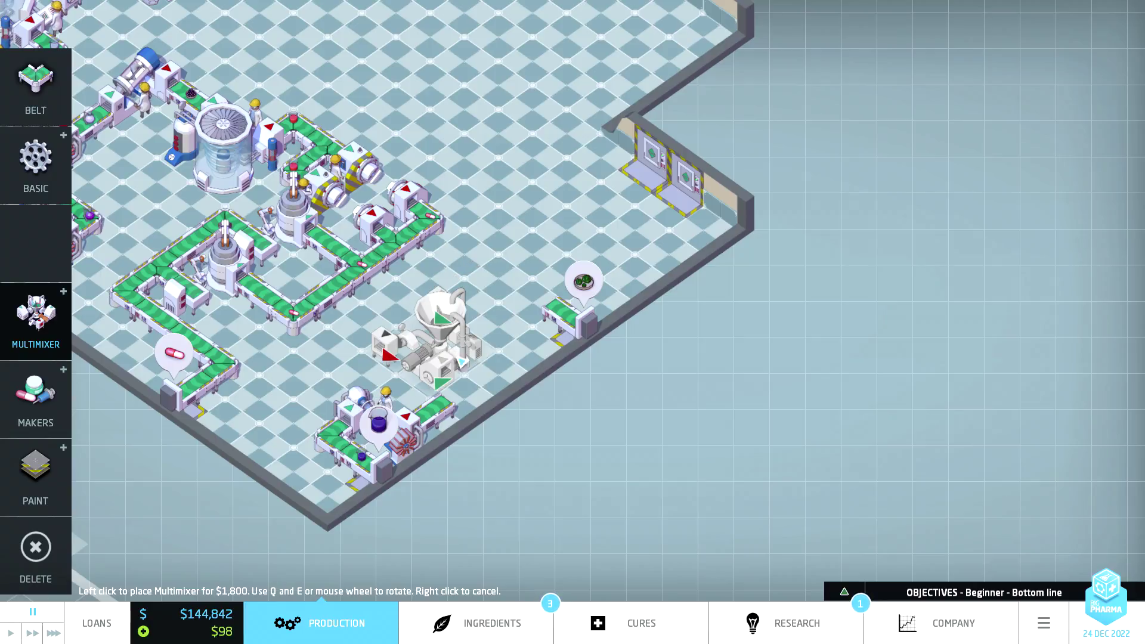
key(e)
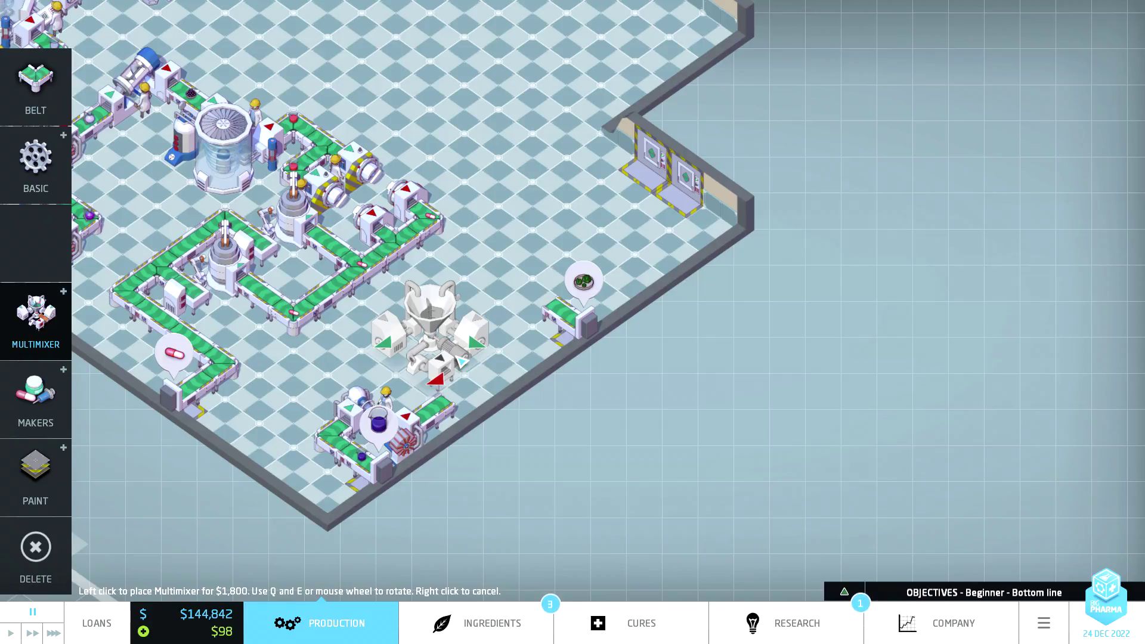
key(e)
key(e)
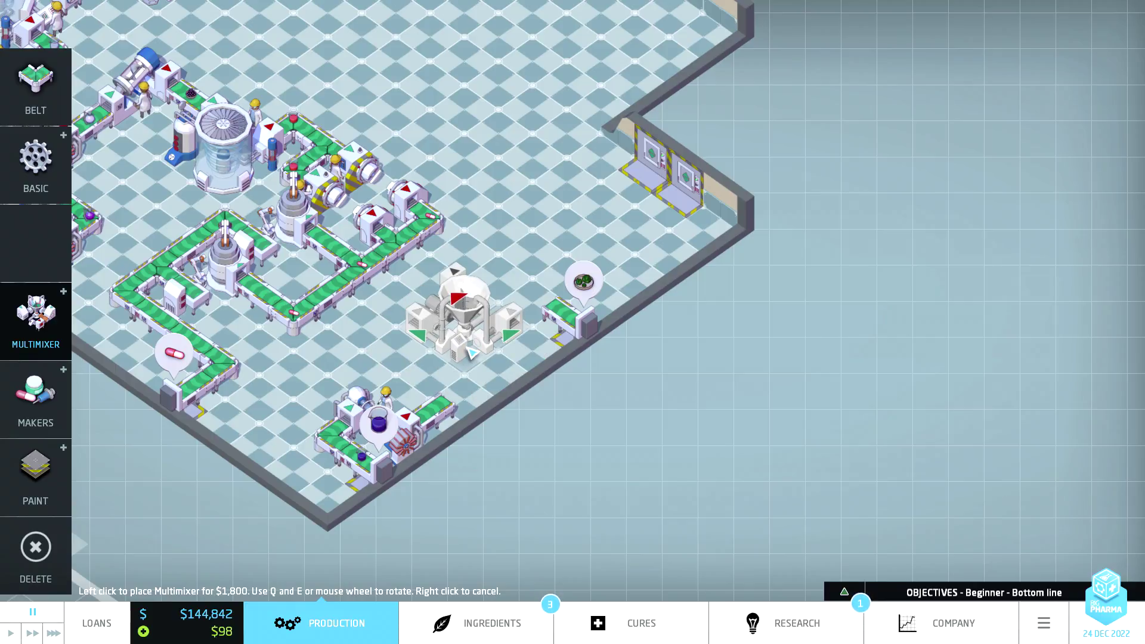
click(471, 352)
Belt the multimixer to the ioniser line and green intake, plus a path above it.
key(b)
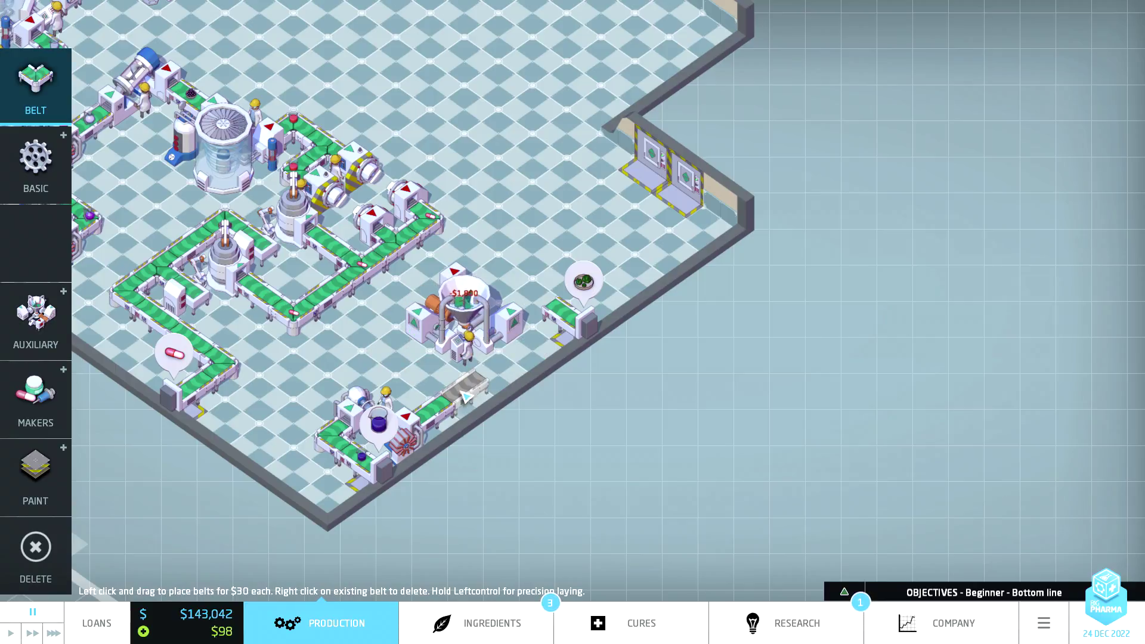
drag(461, 394, 399, 328)
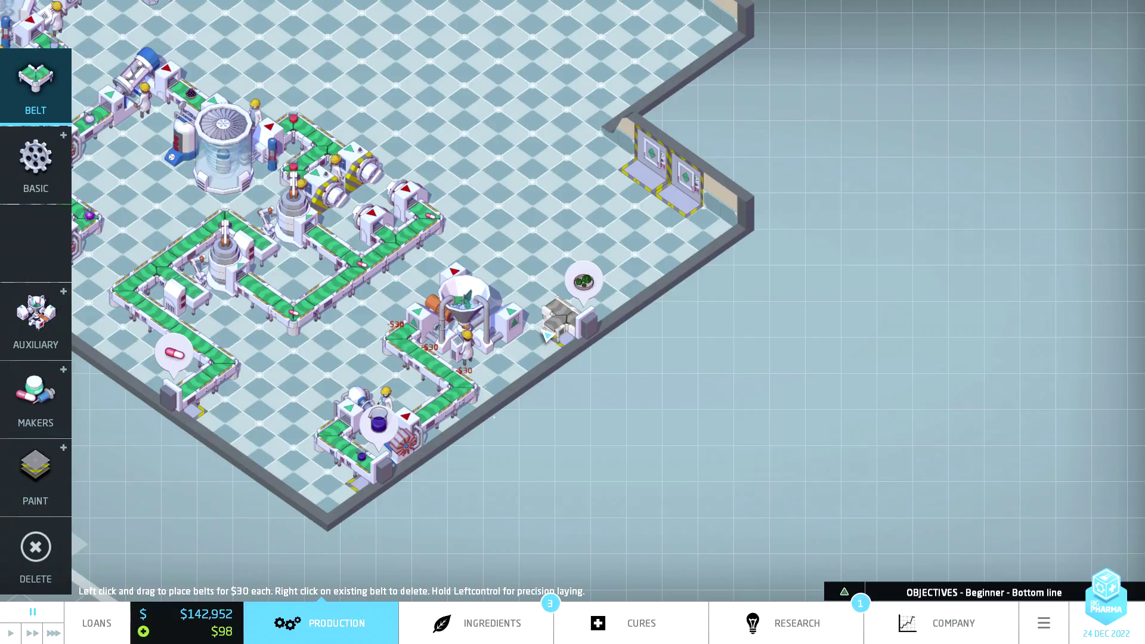
drag(537, 340, 572, 316)
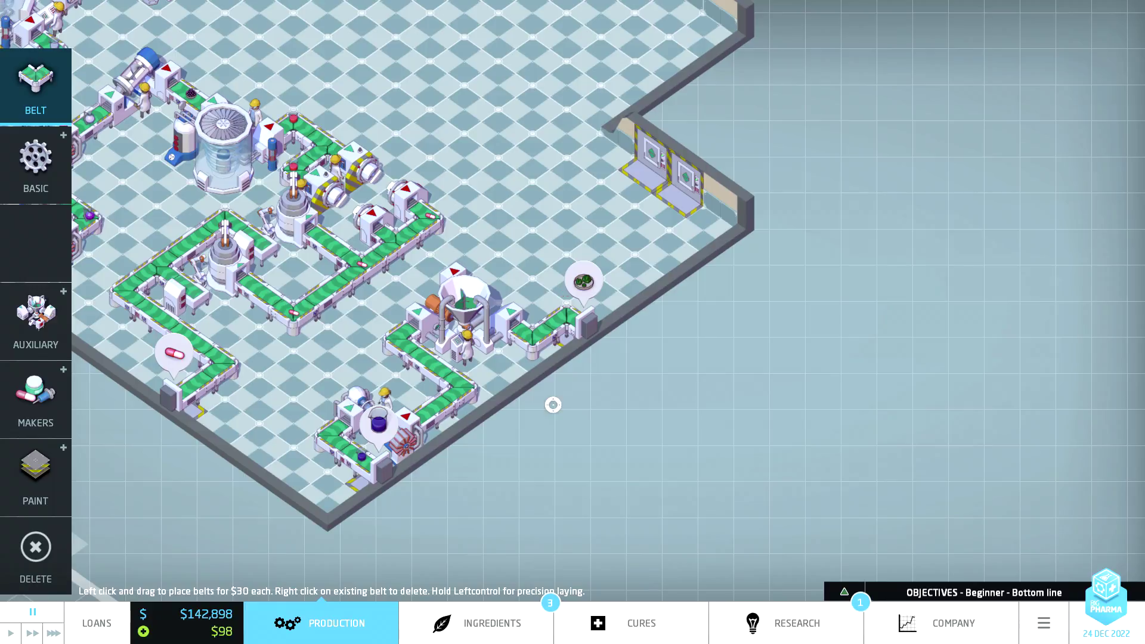
mouse_move(428, 272)
mouse_down()
mouse_move(508, 282)
mouse_move(491, 262)
mouse_up()
right_click(507, 266)
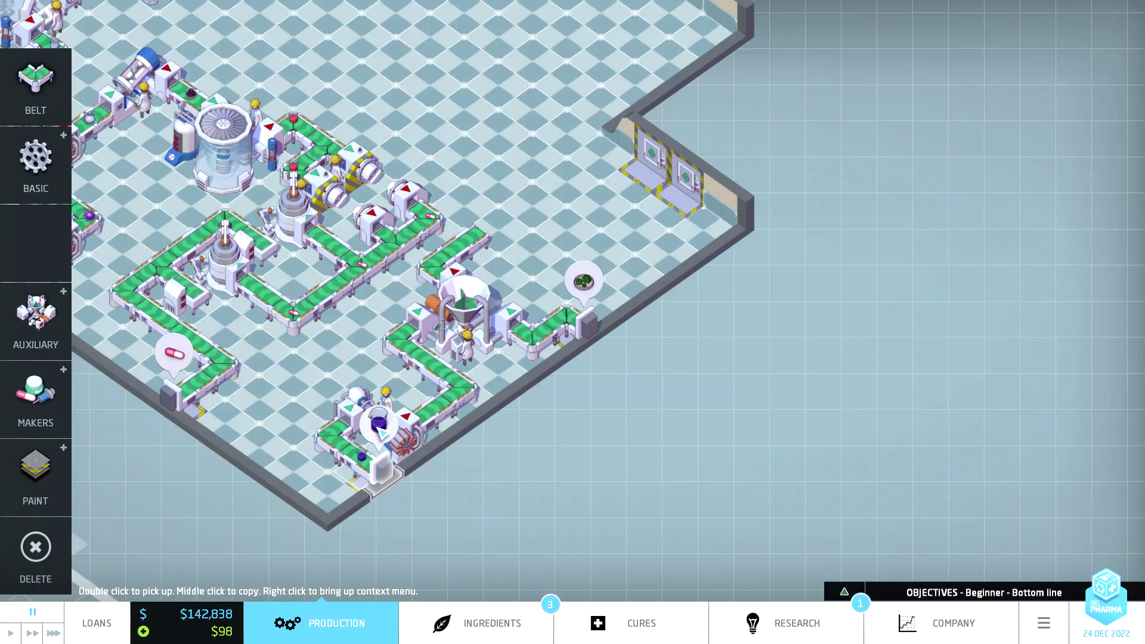
mouse_move(363, 457)
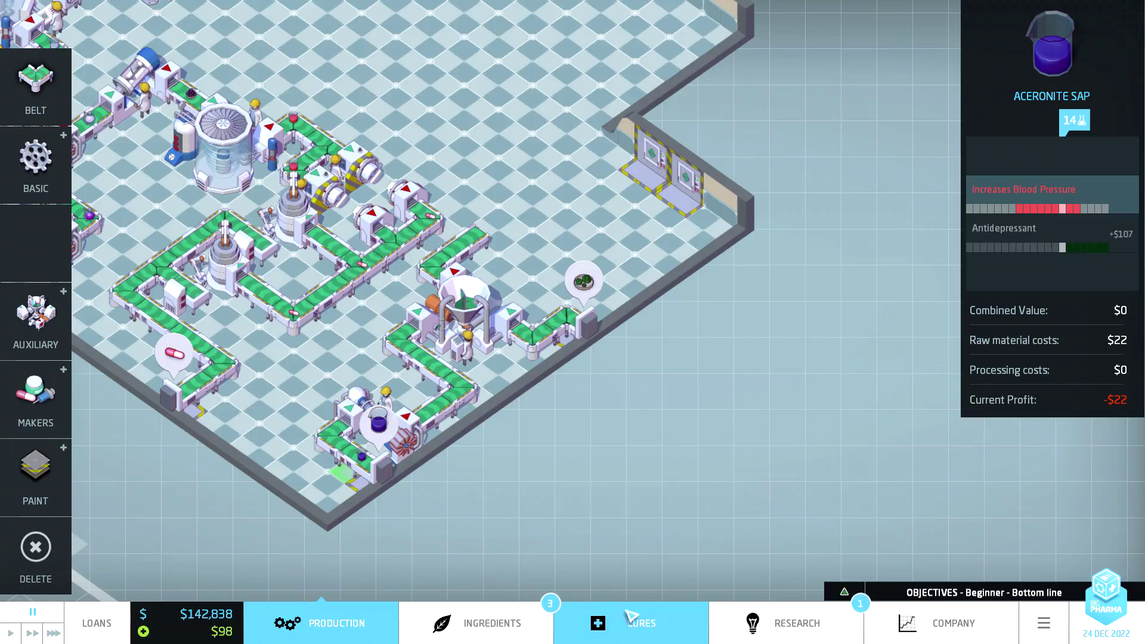
click(646, 624)
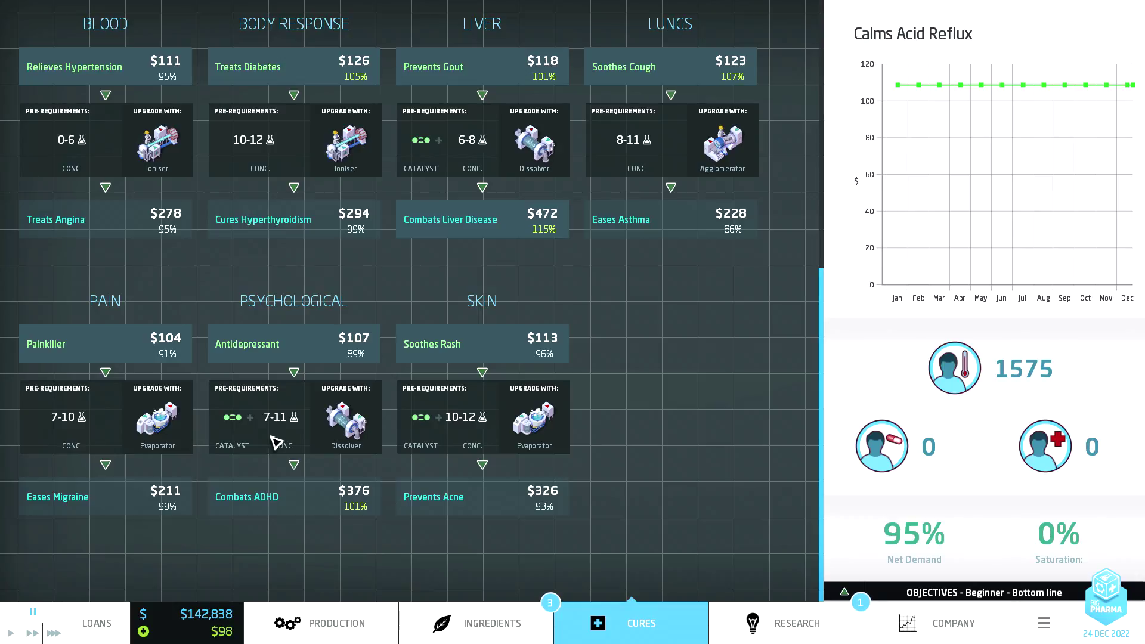
mouse_move(293, 499)
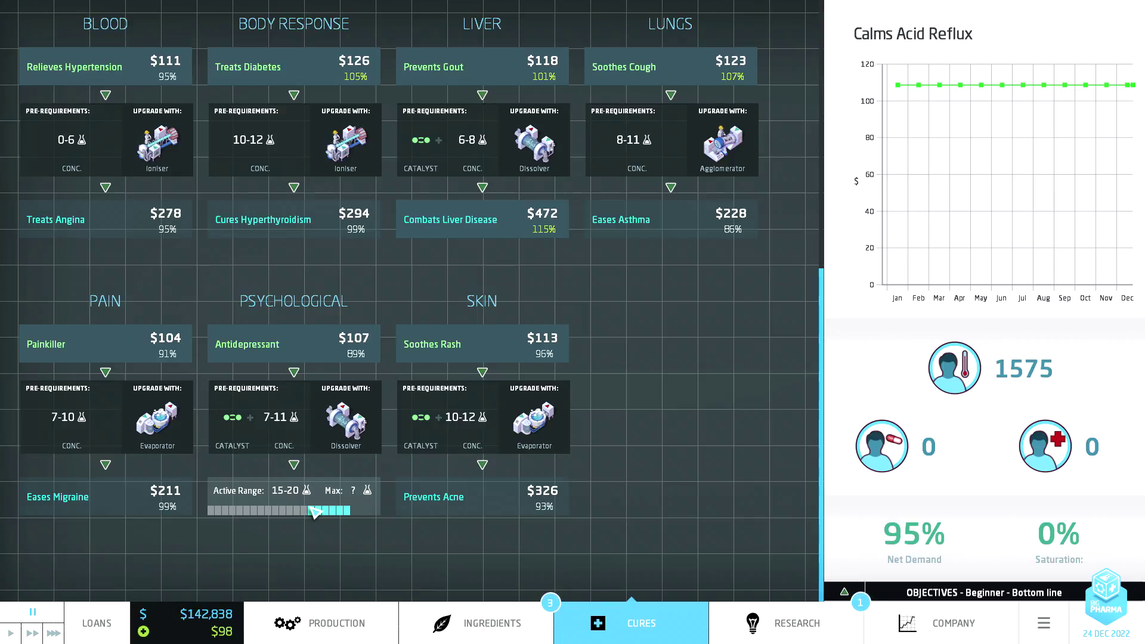
click(322, 622)
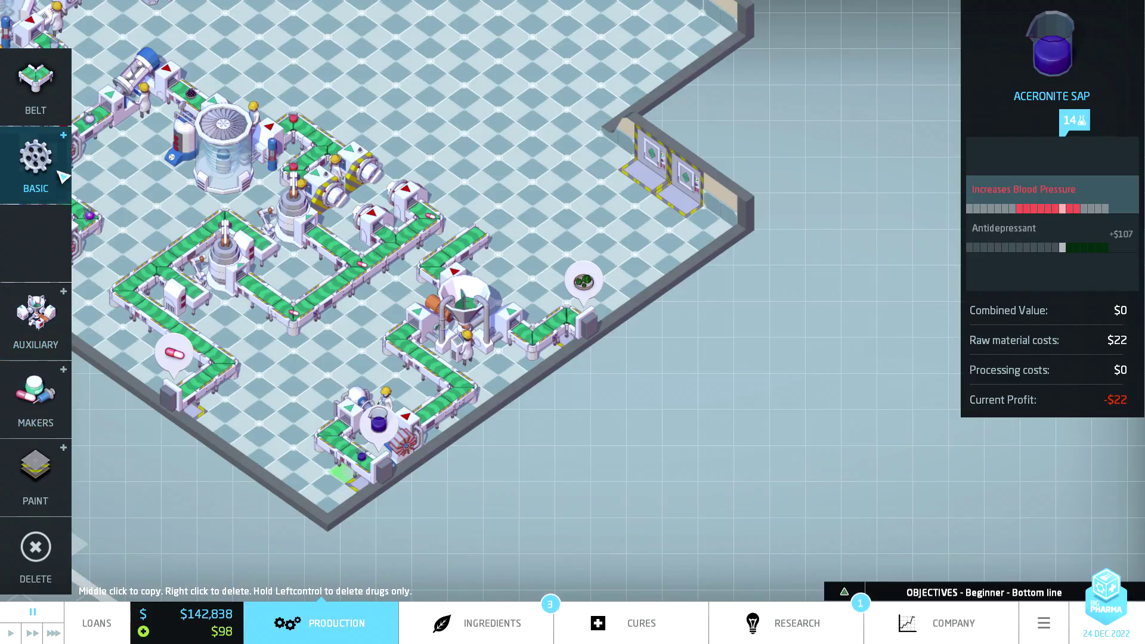
Place a rotated $360 Dissolver on the upper belt above the multimixer.
click(61, 177)
click(126, 174)
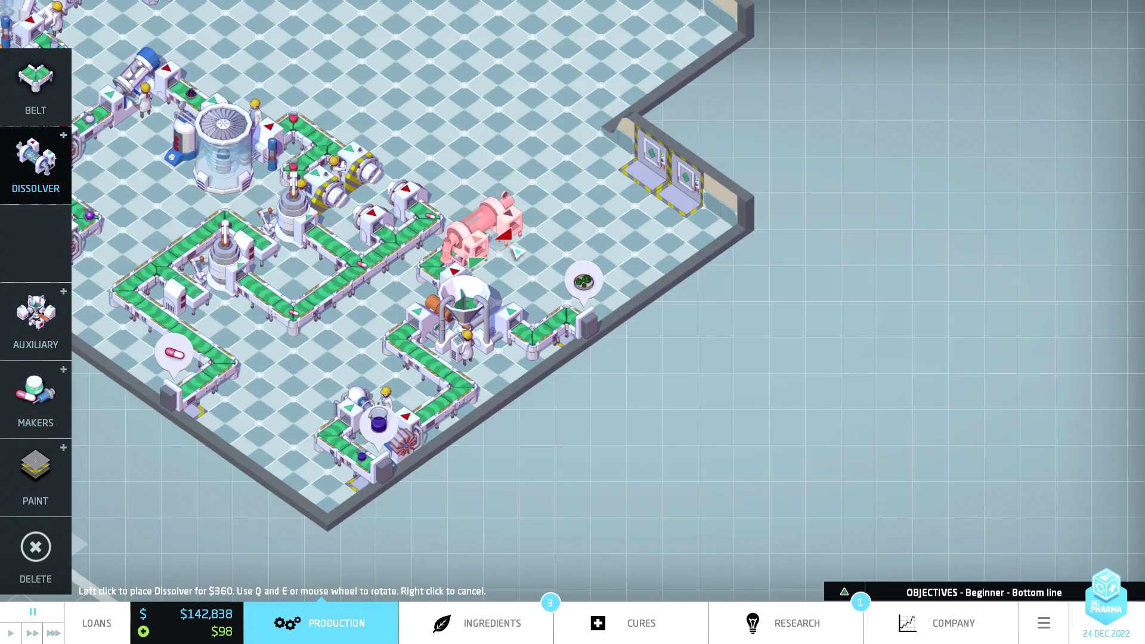
key(e)
key(e)
key(e)
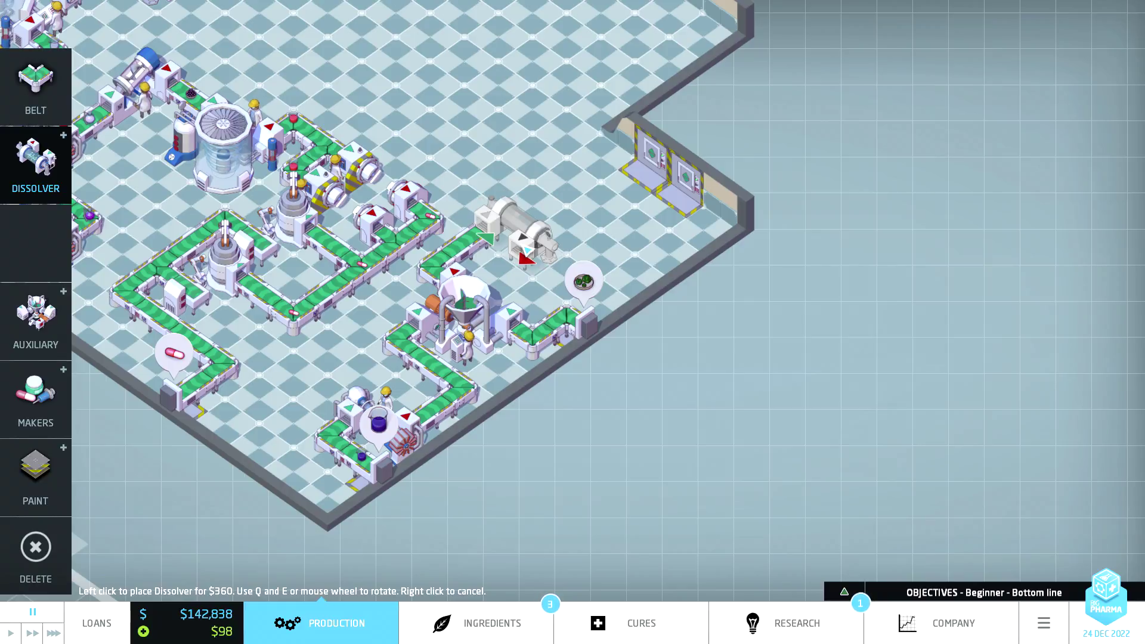
click(521, 231)
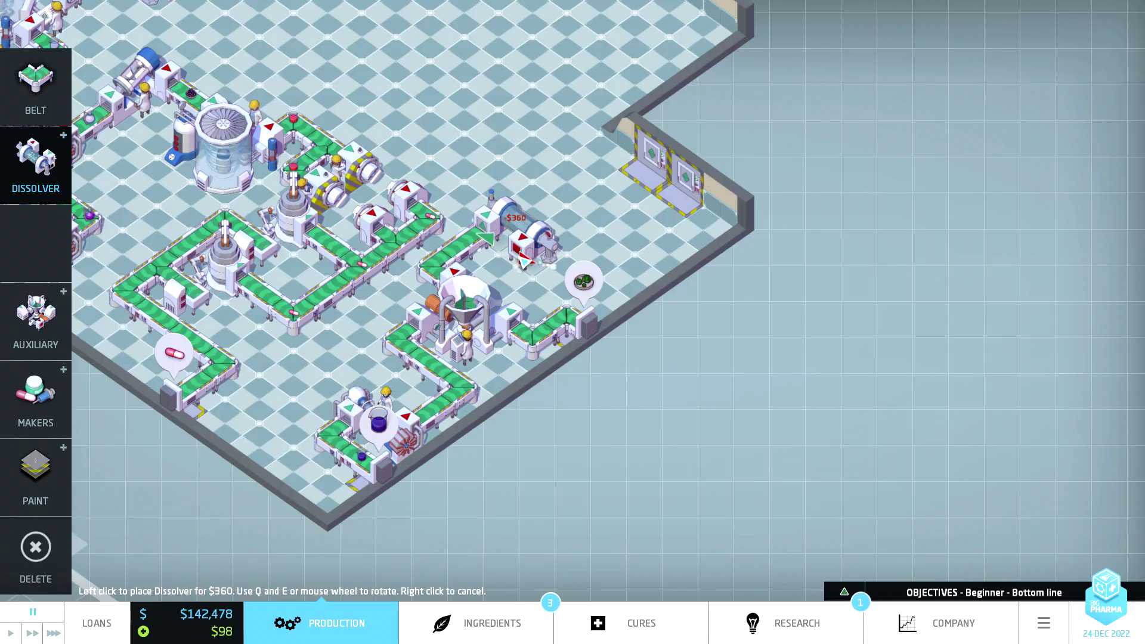
Run a belt from the dissolver's output down toward the multimixer.
right_click(520, 277)
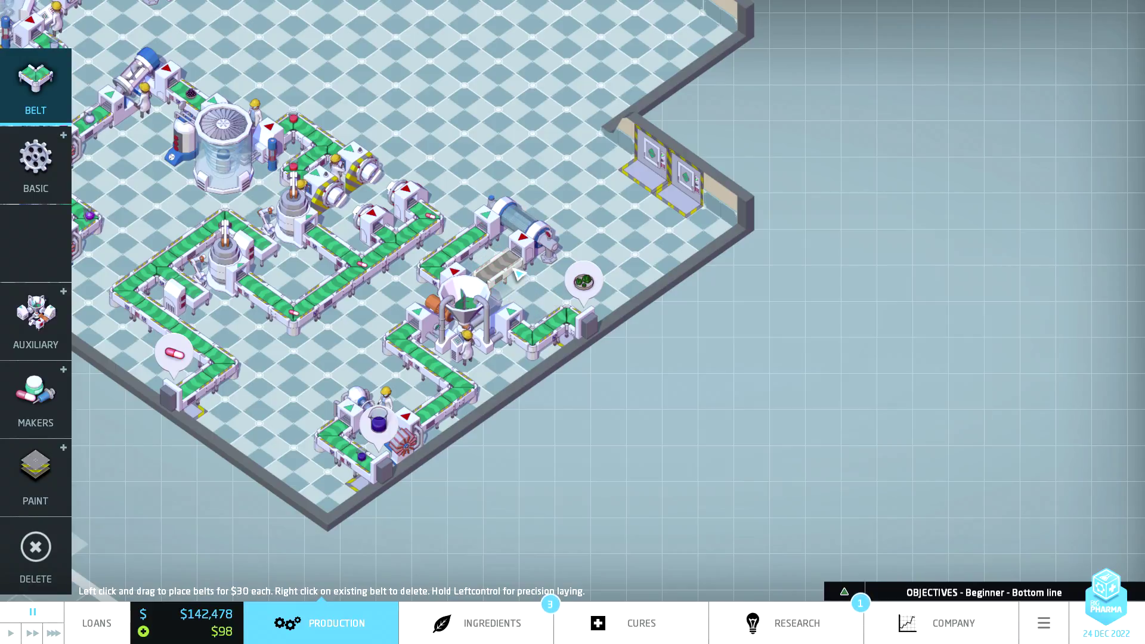
drag(519, 280, 582, 266)
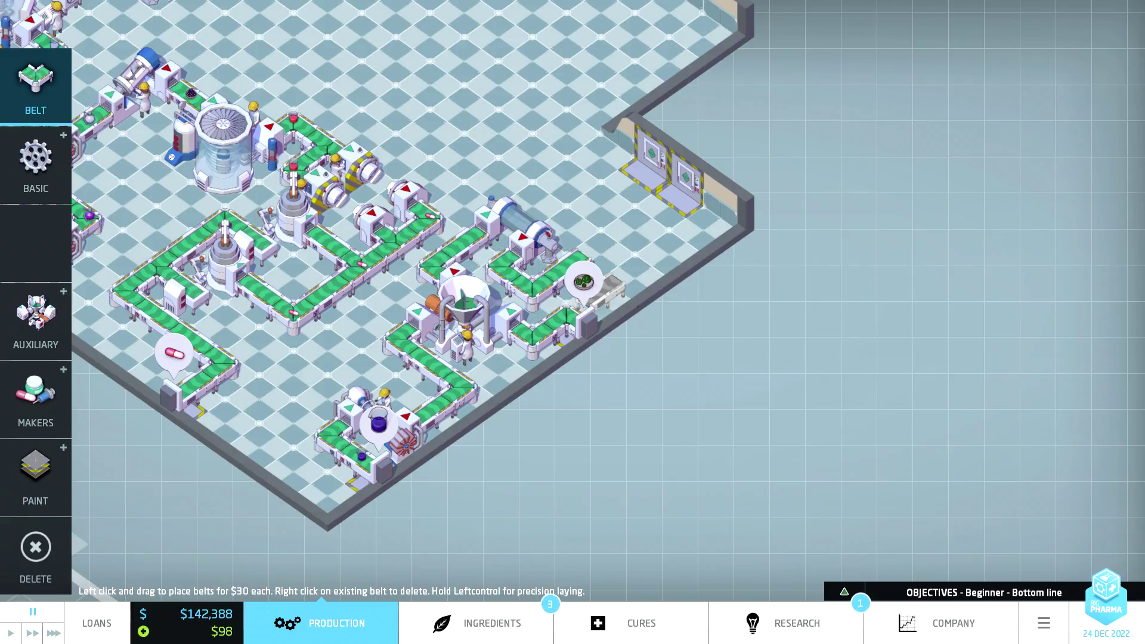
key(w)
key(w)
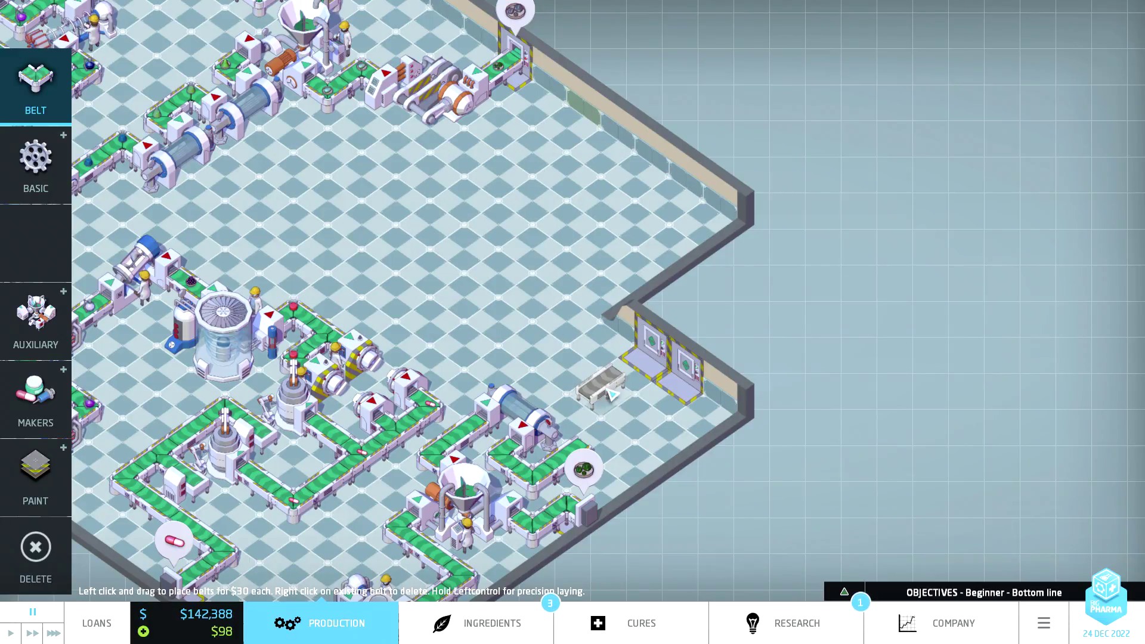
key(s)
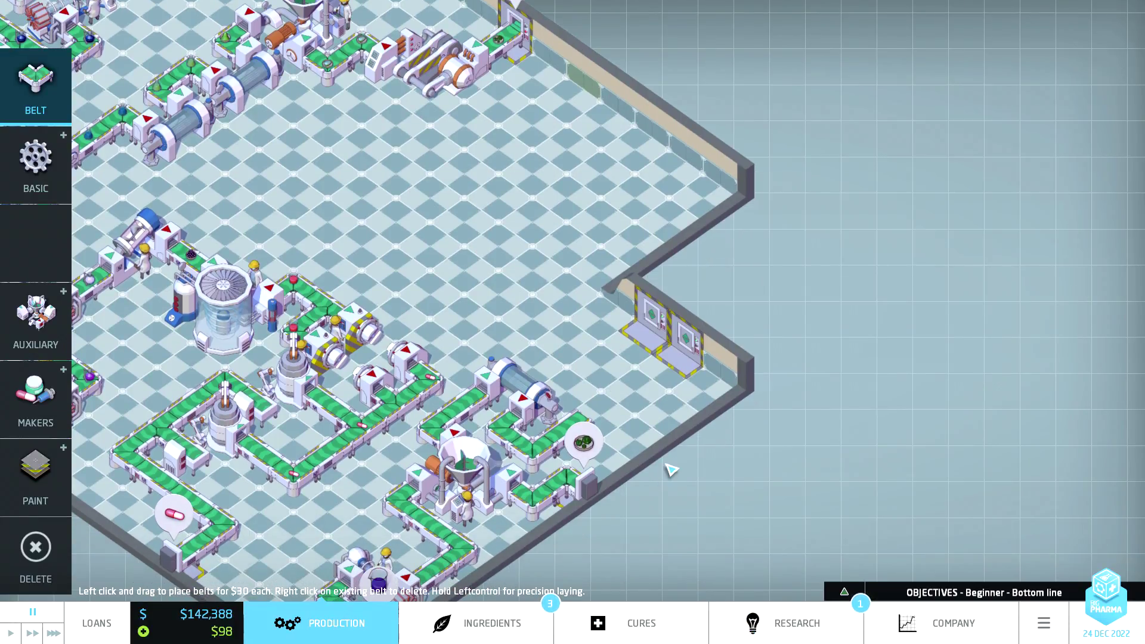
right_click(630, 461)
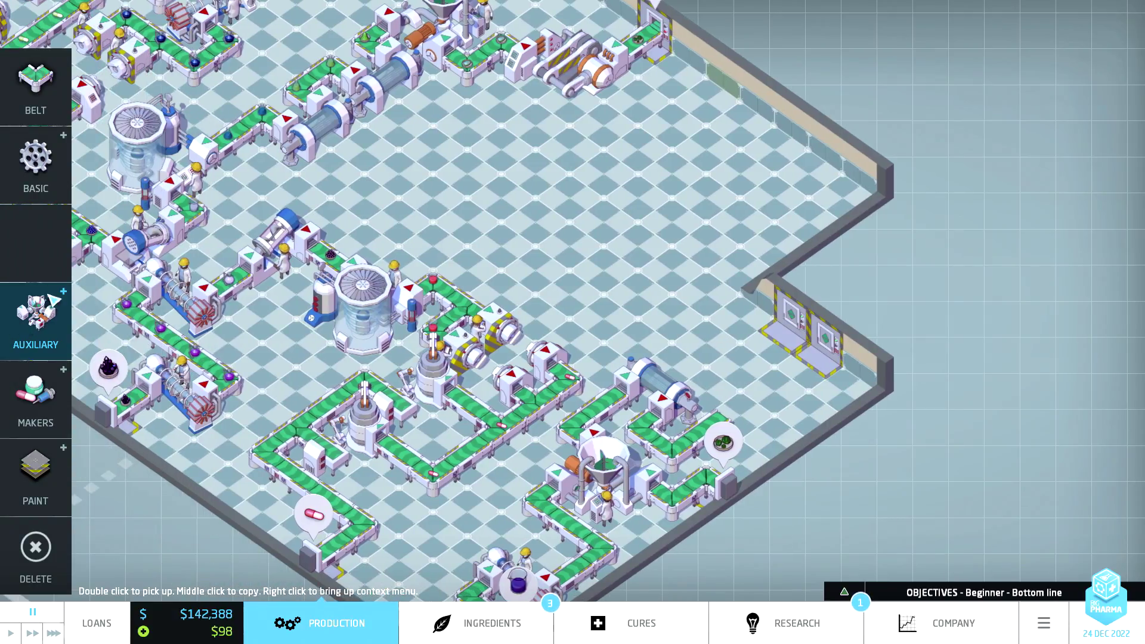
Build a $3,600 Cryogenic Condenser beside the right-hand wall.
click(36, 161)
mouse_move(180, 324)
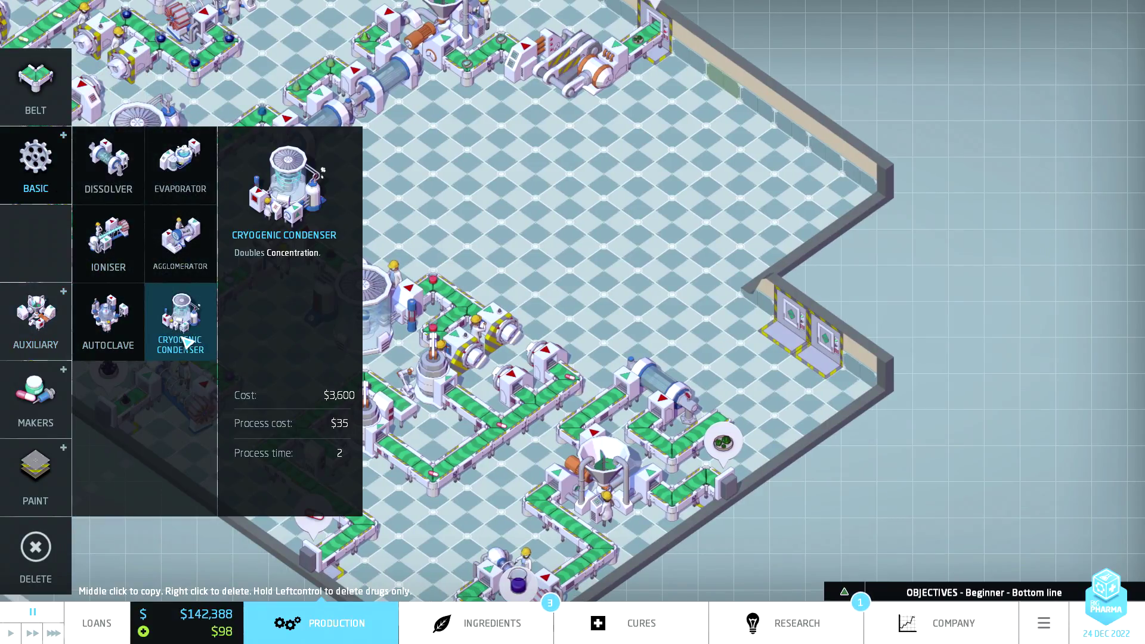
click(169, 343)
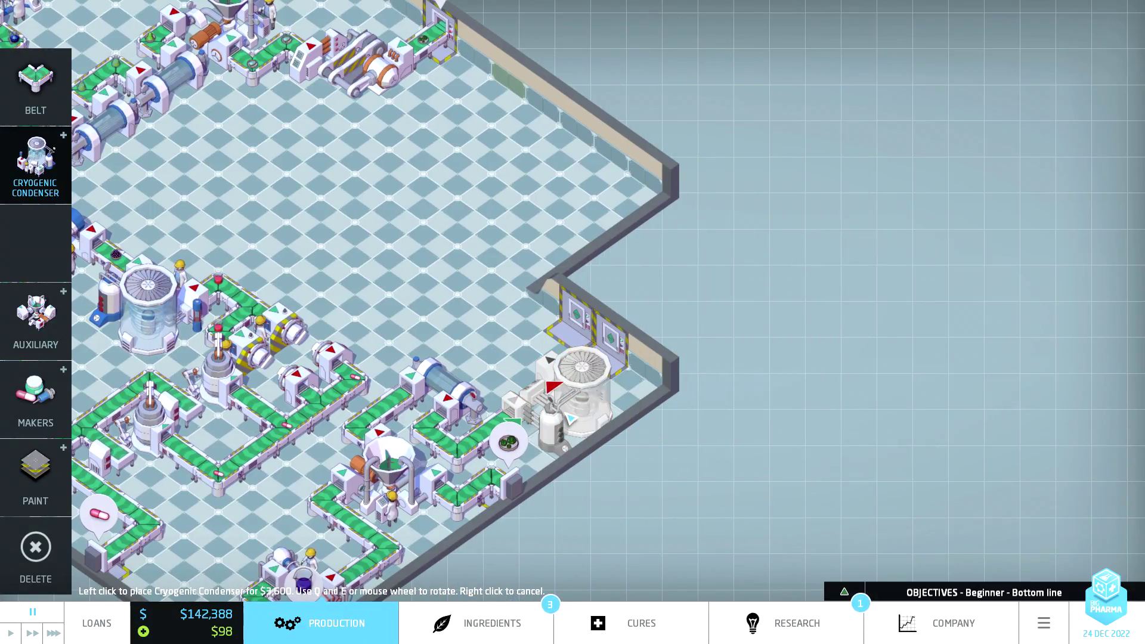
click(572, 394)
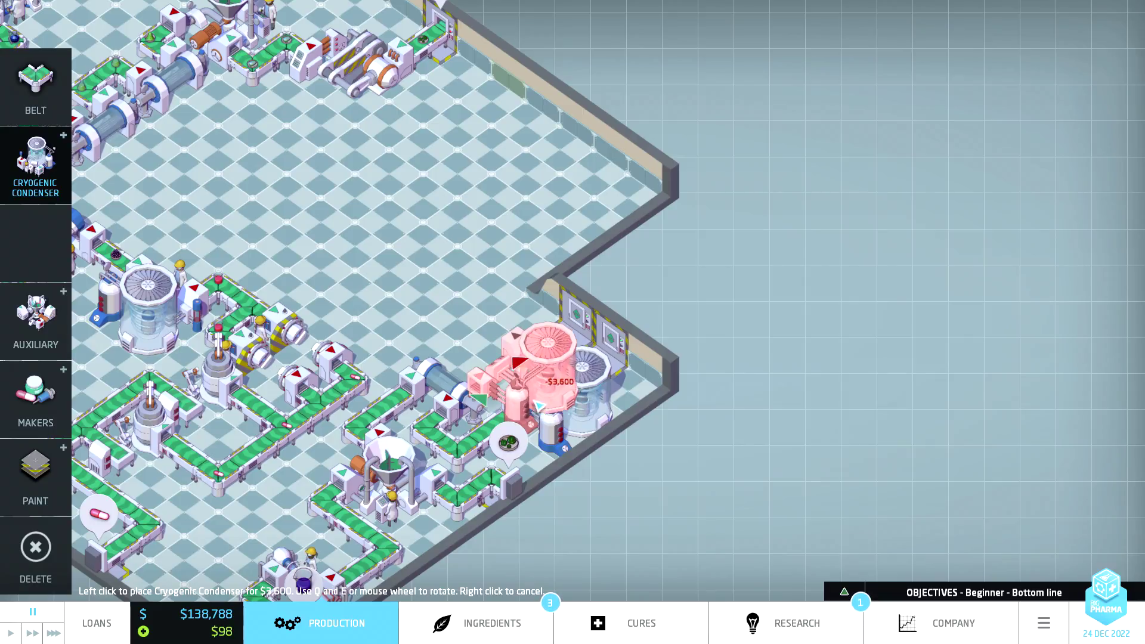
right_click(453, 367)
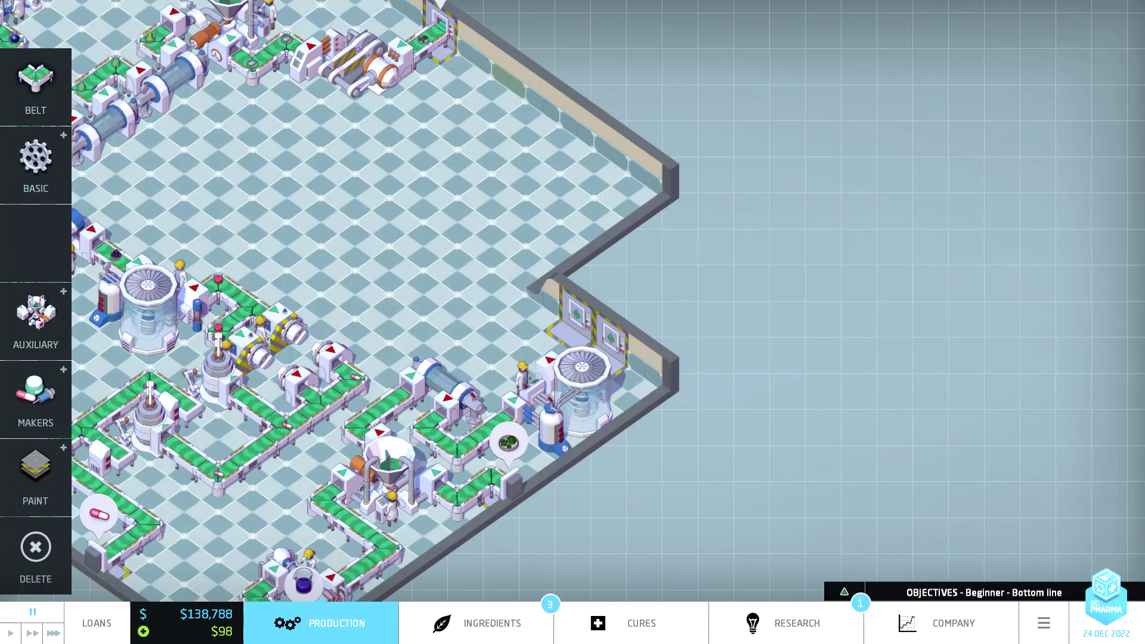
Lay a belt out from the condenser and place a Pill Printer near the right wall.
key(b)
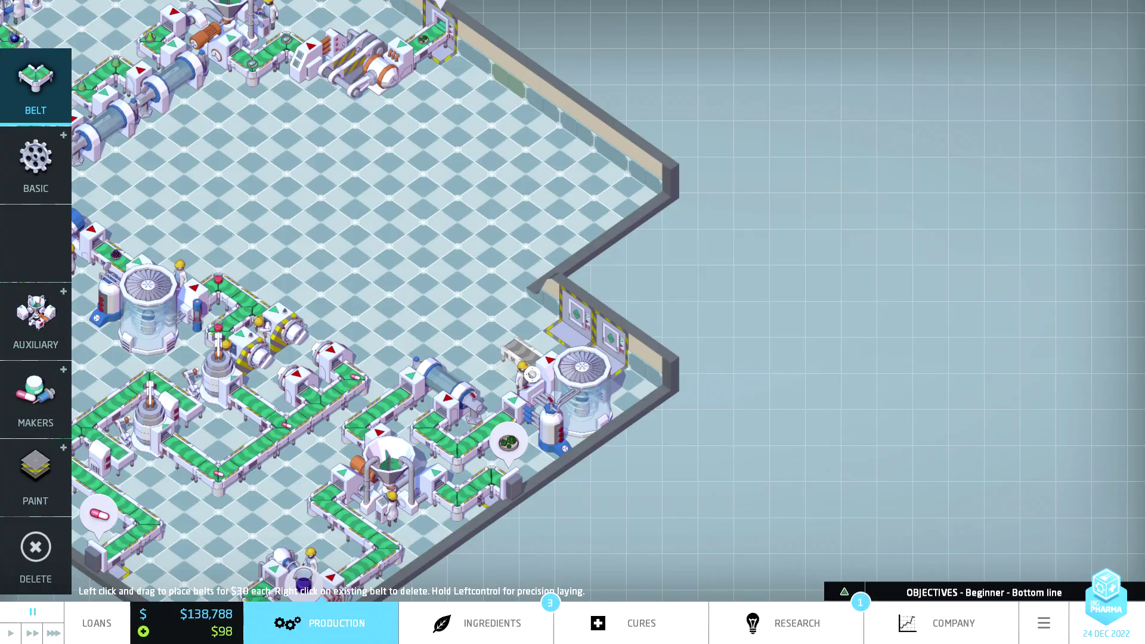
mouse_move(520, 358)
mouse_down()
mouse_move(479, 385)
mouse_move(469, 376)
mouse_move(489, 390)
mouse_move(381, 304)
mouse_move(441, 323)
mouse_up()
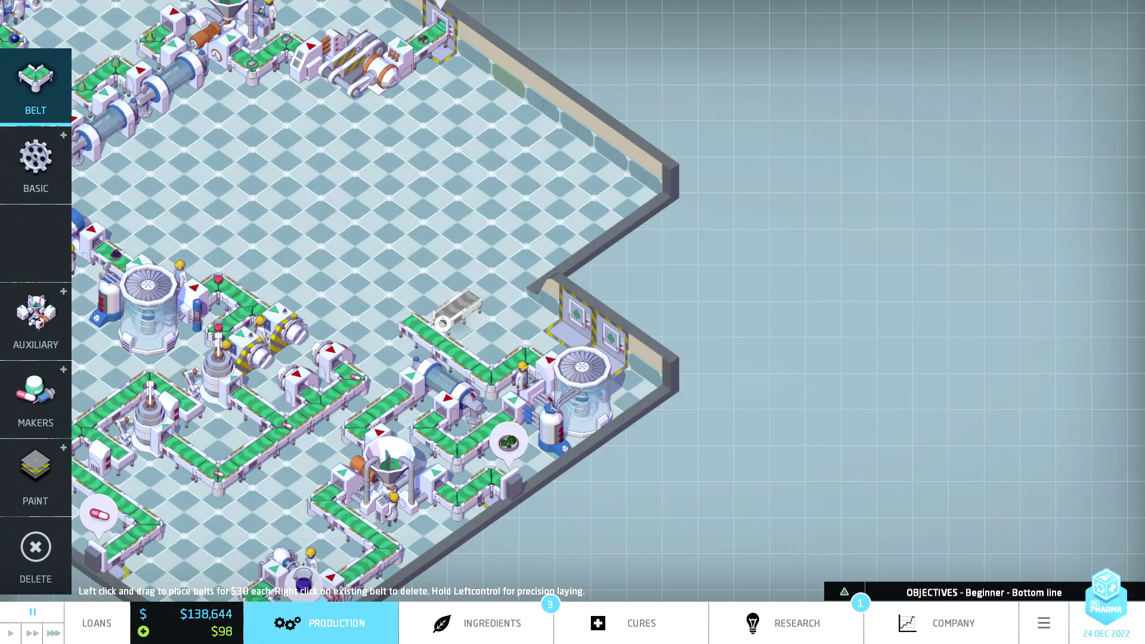
click(40, 179)
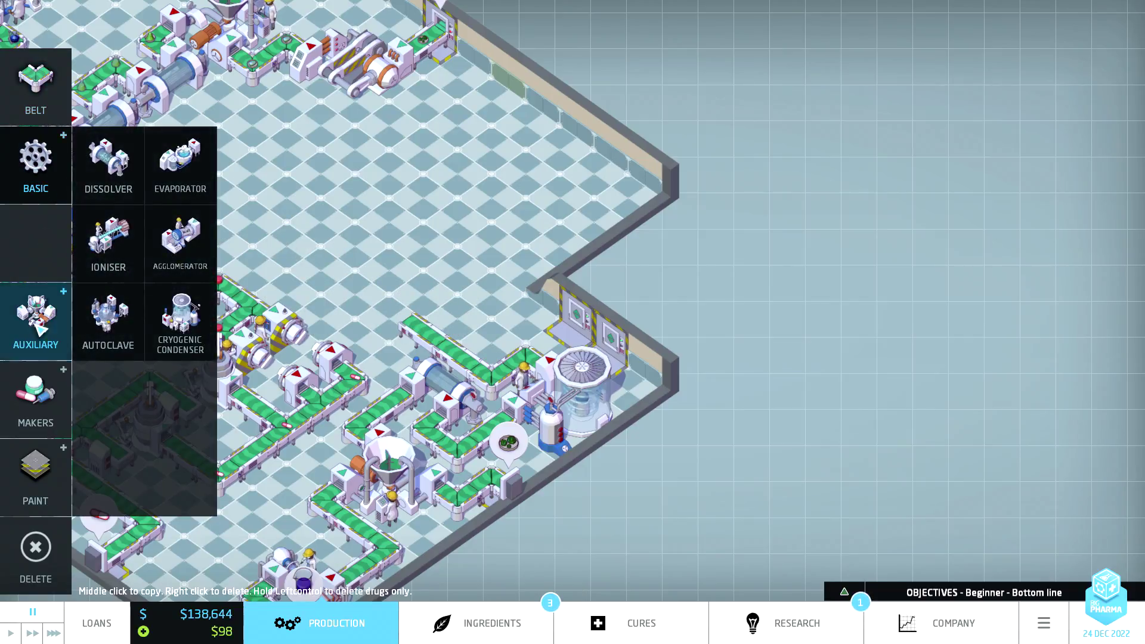
click(35, 393)
click(109, 180)
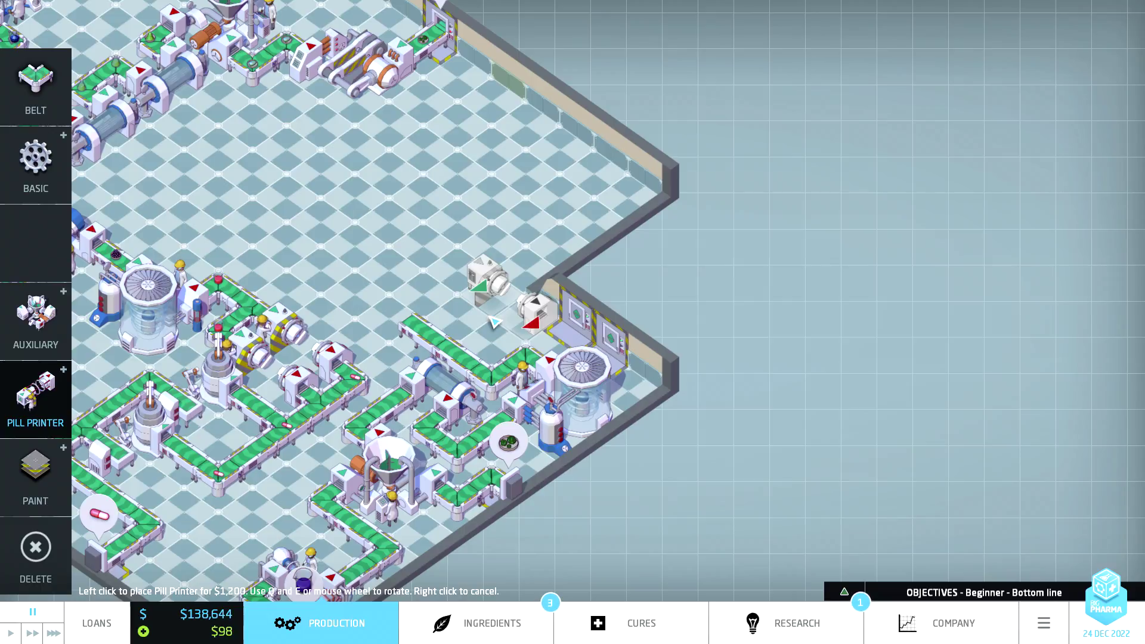
click(495, 322)
right_click(477, 330)
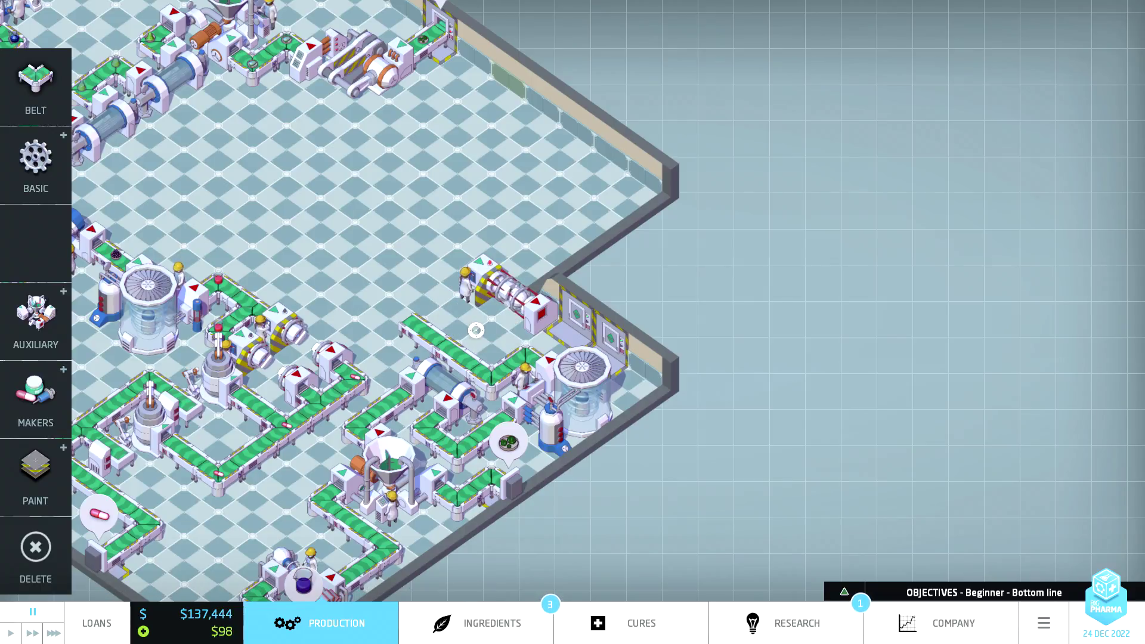
Run a belt up to the pill printer and add belt pieces by the import port.
key(b)
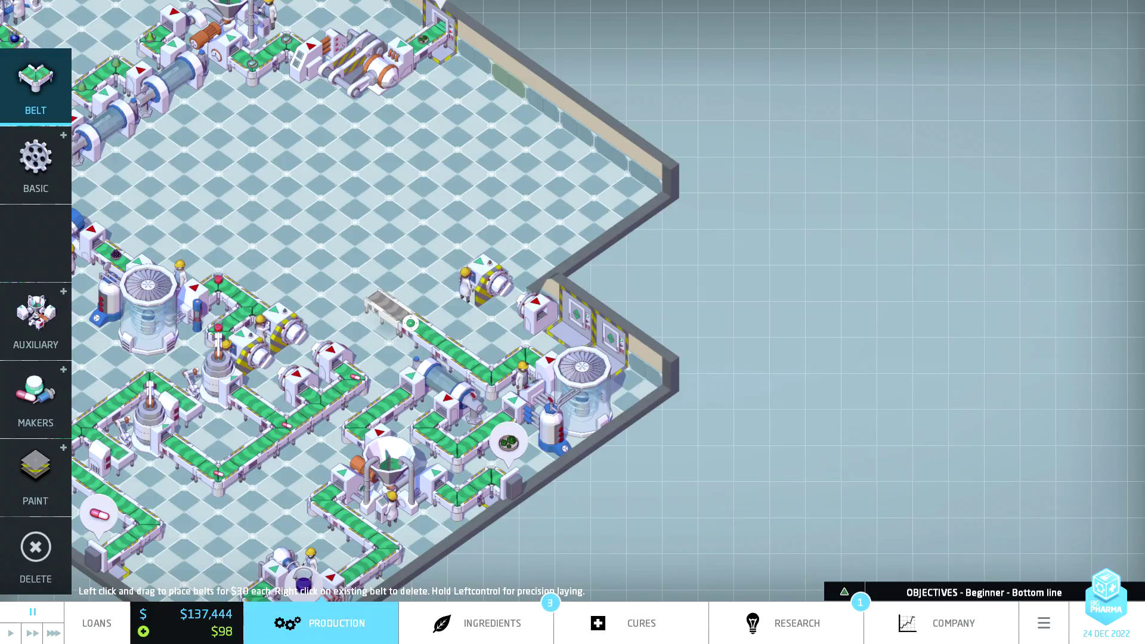
drag(419, 326, 608, 312)
key(Escape)
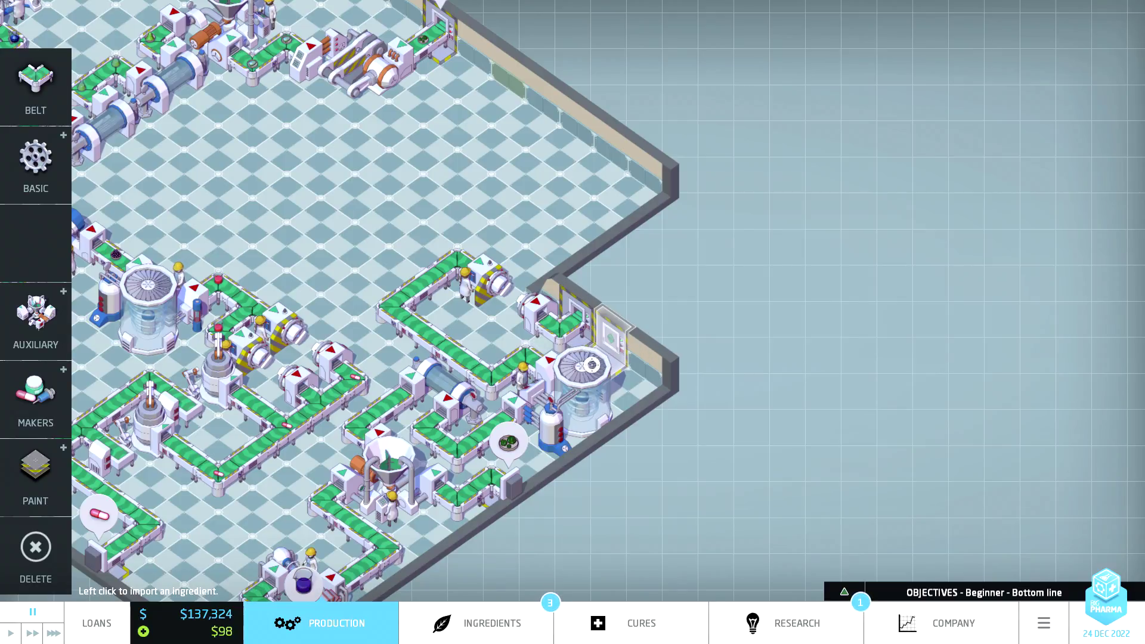
key(b)
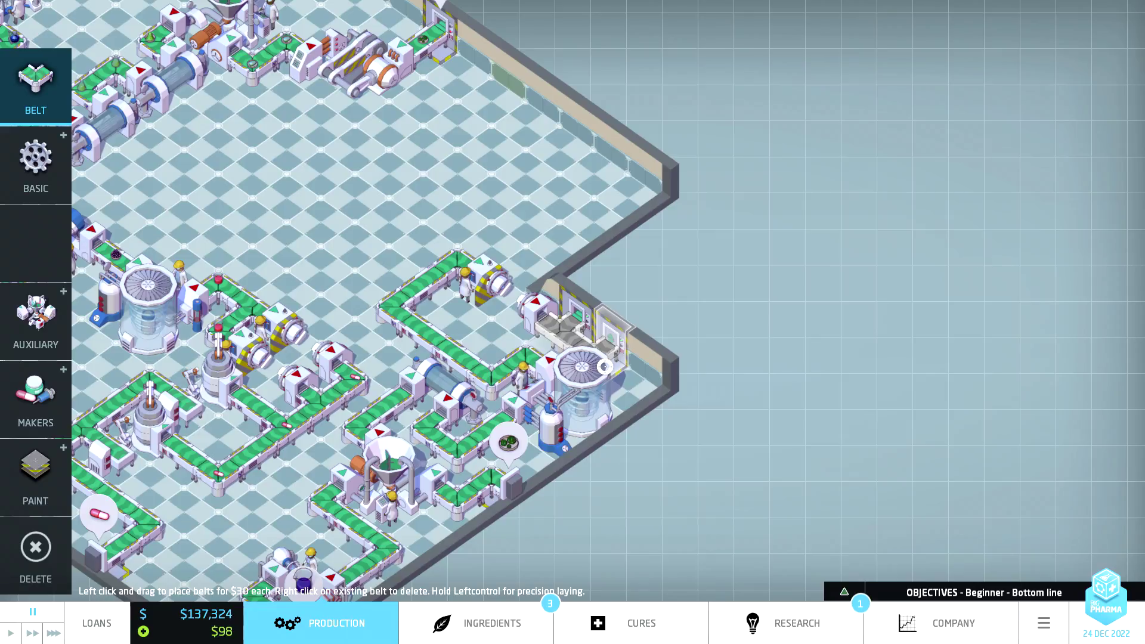
drag(559, 313, 636, 365)
right_click(703, 308)
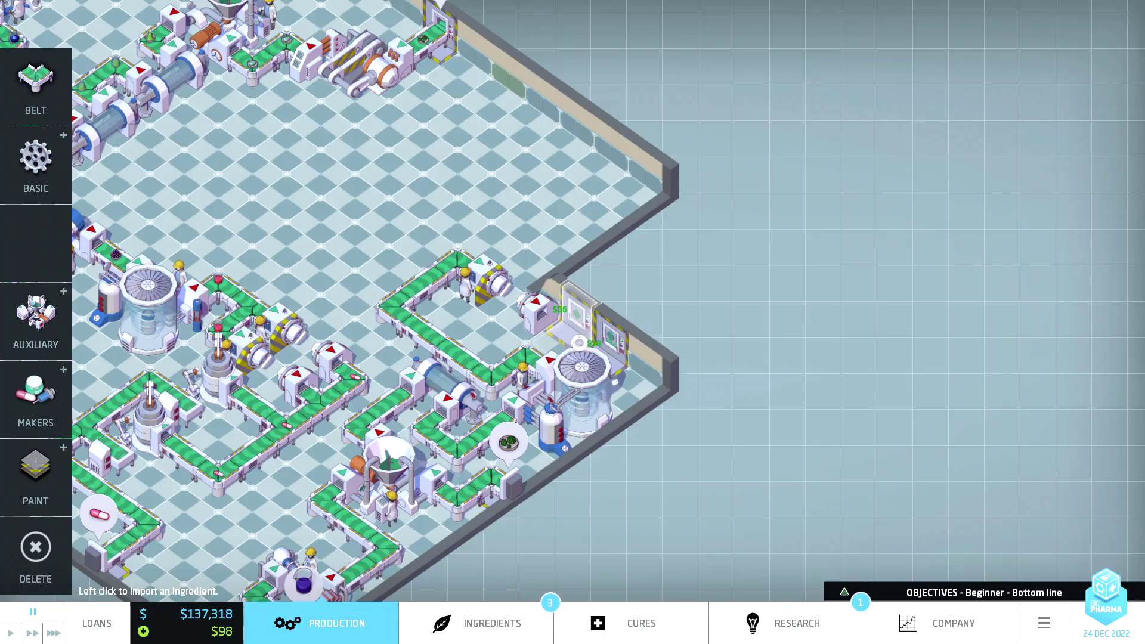
Move the pill printer onto the belt, rotated to face the other way.
click(496, 296)
click(479, 289)
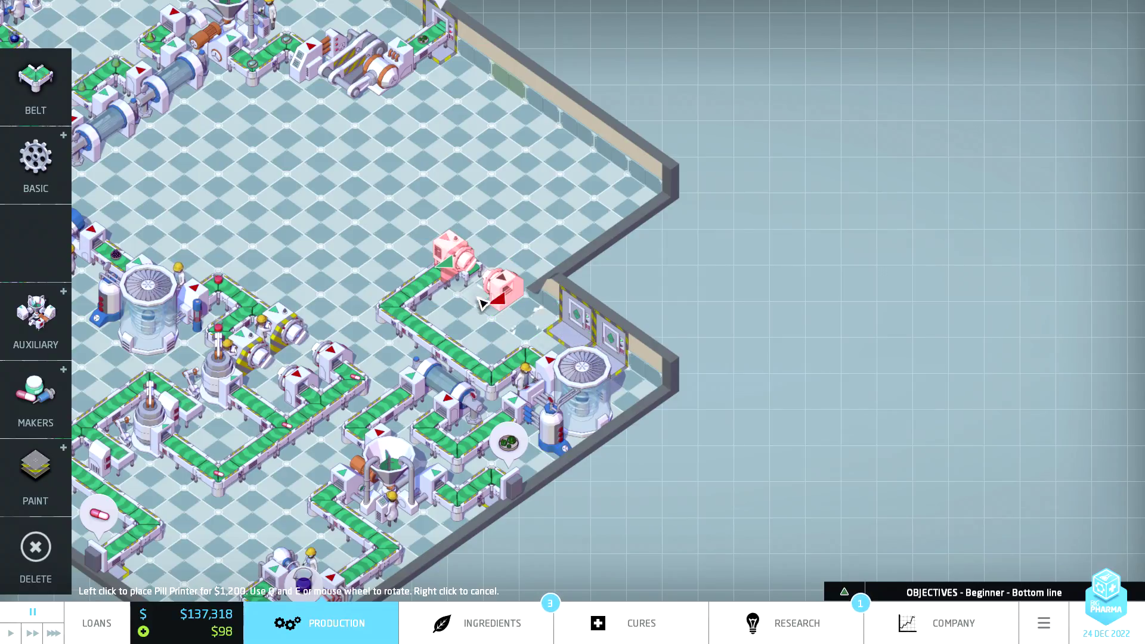
click(479, 318)
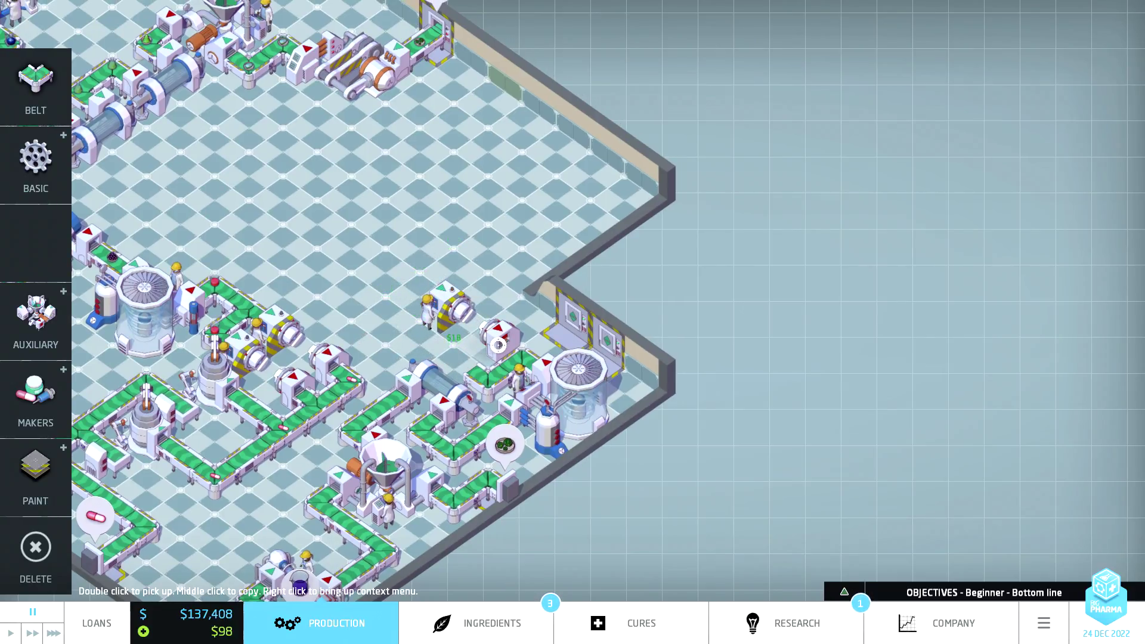
click(460, 319)
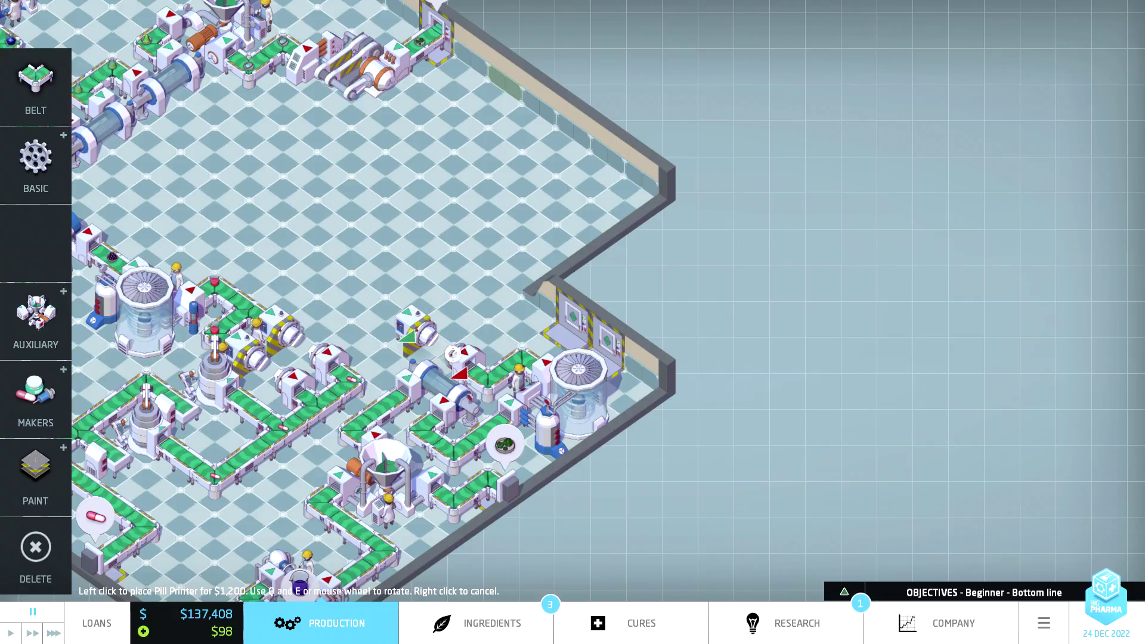
key(r)
key(r)
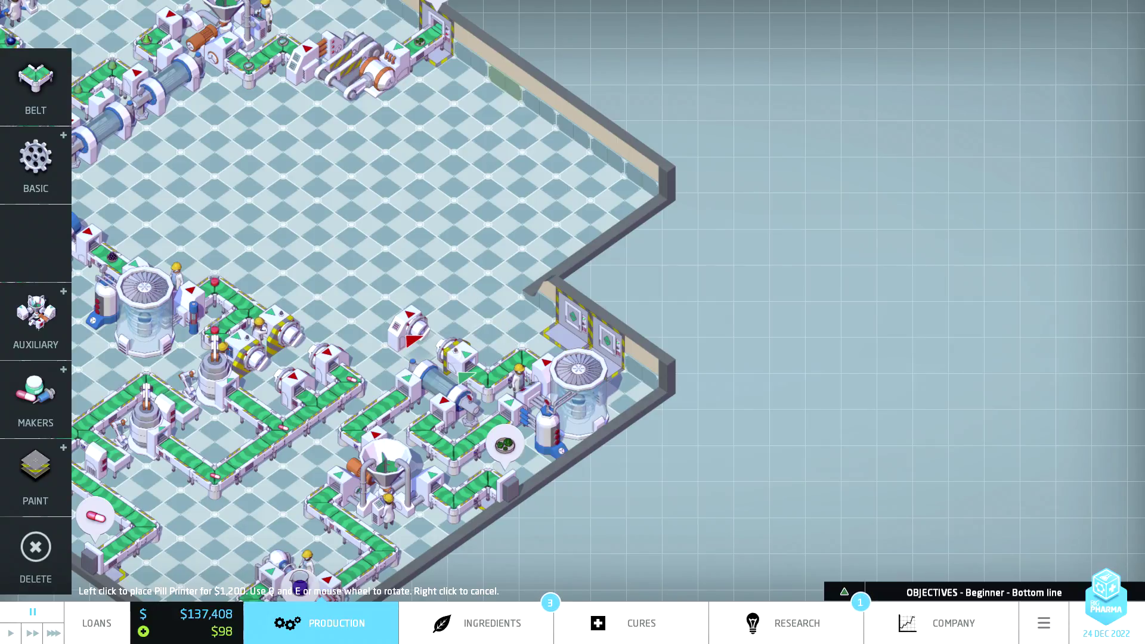
click(409, 330)
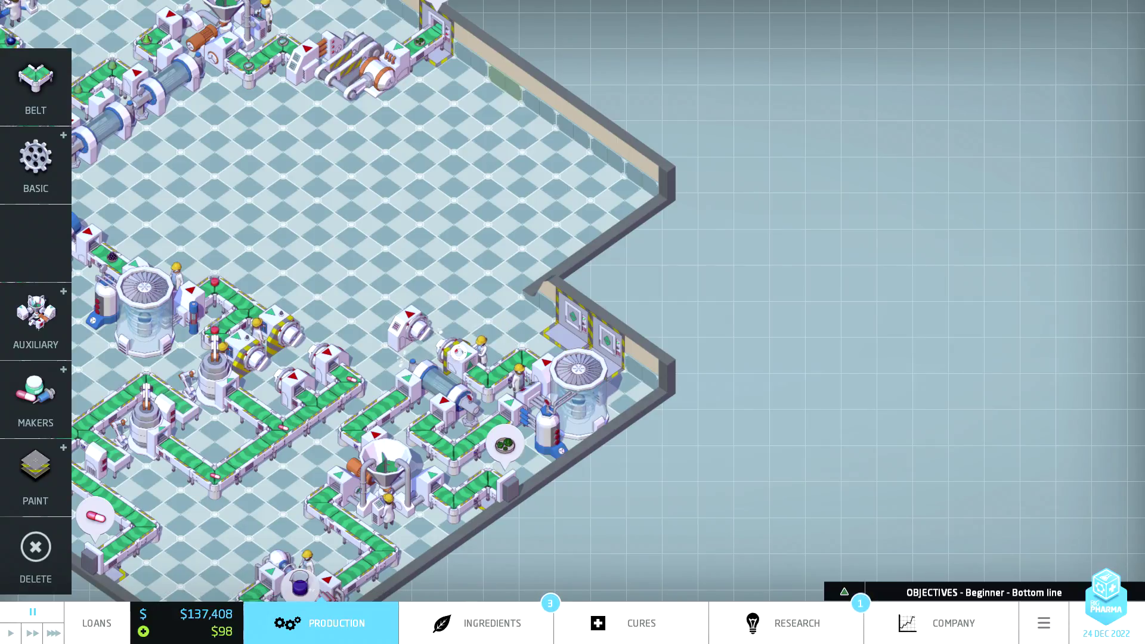
Place a second Pill Printer beside the first one.
click(31, 421)
click(107, 163)
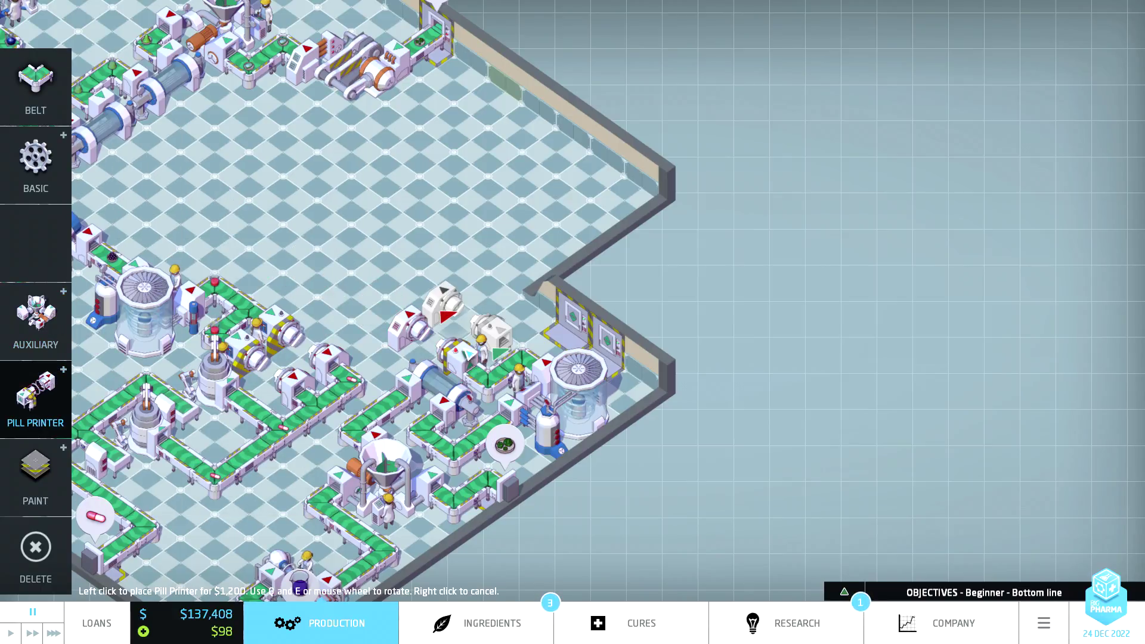
click(445, 314)
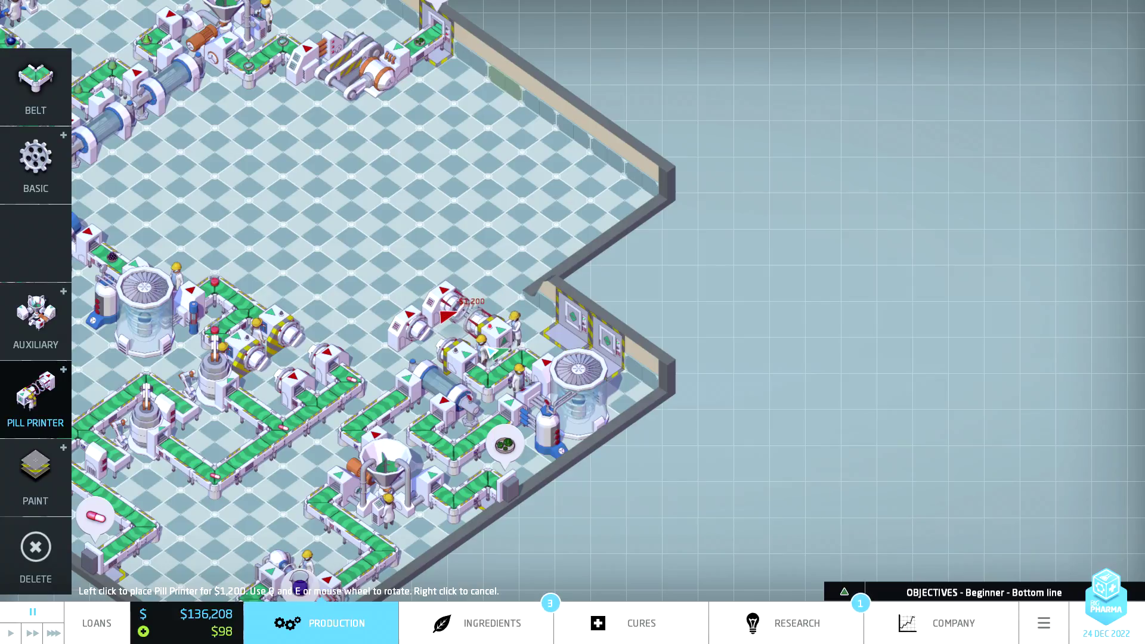
right_click(448, 313)
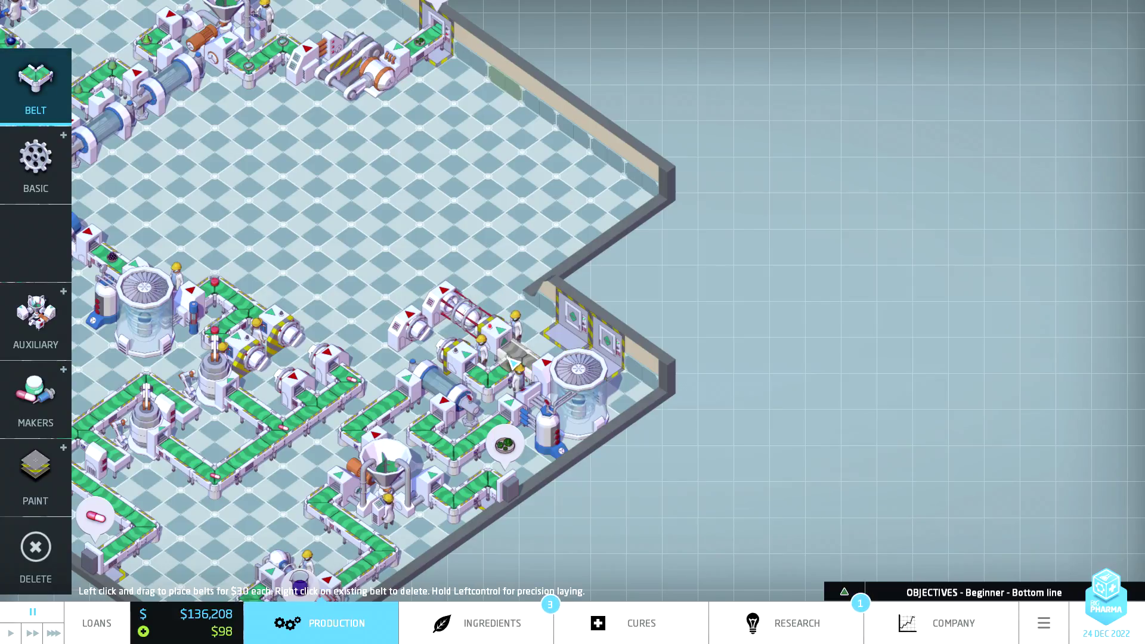
Lay belts linking the pill printers to the condenser and right-wall port.
click(517, 358)
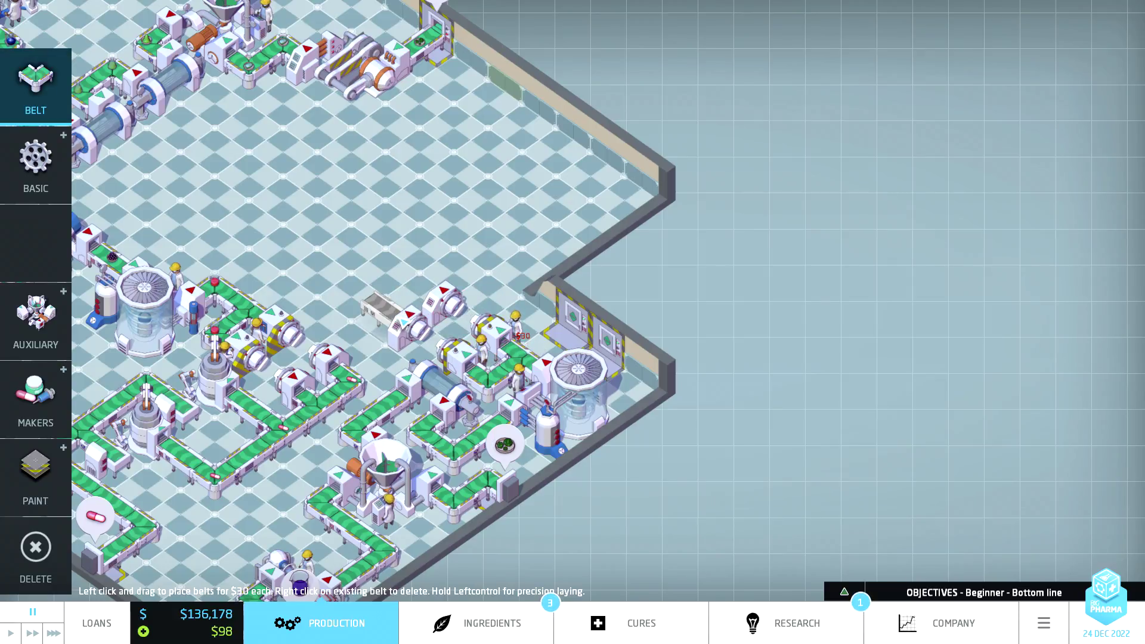
mouse_move(380, 309)
mouse_down()
mouse_move(420, 288)
mouse_move(475, 283)
mouse_up()
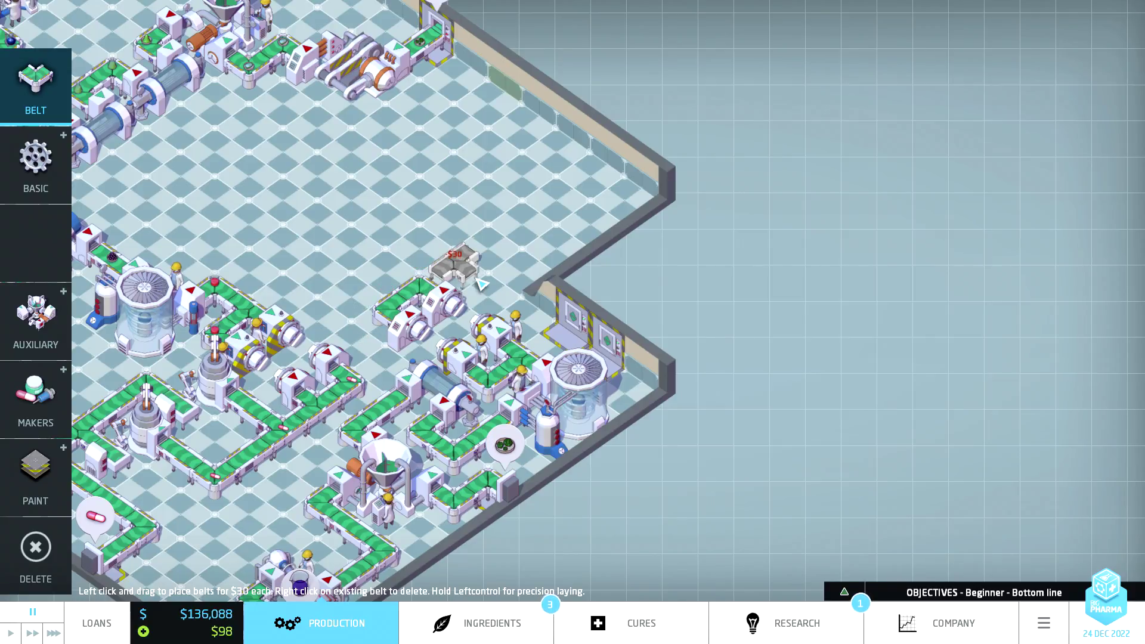
drag(441, 284, 494, 292)
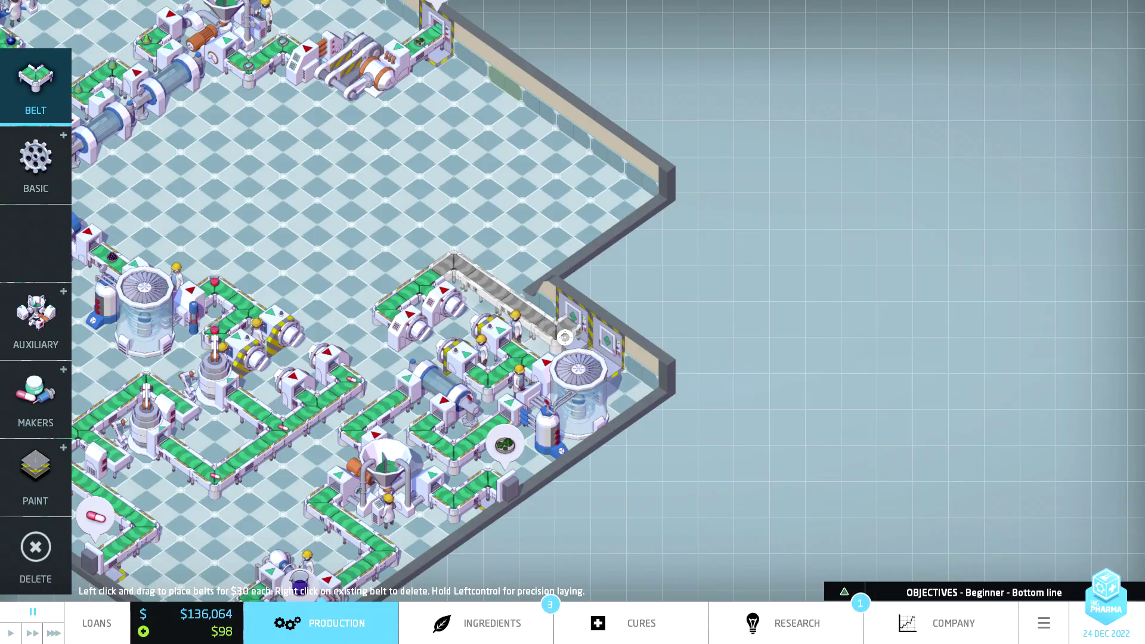
drag(554, 329, 558, 333)
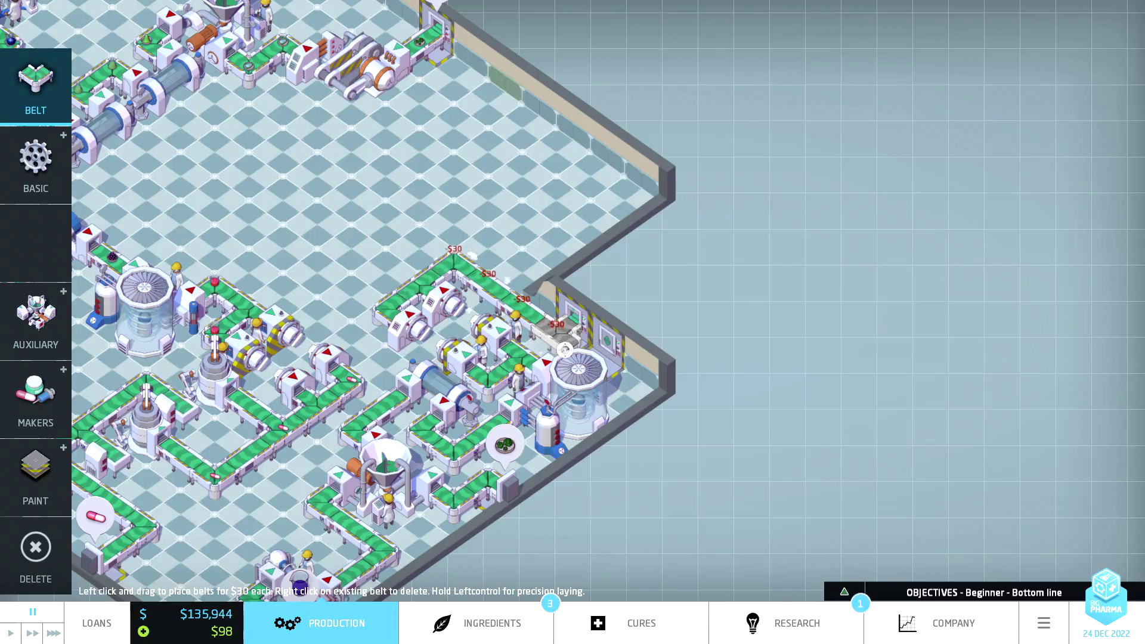
click(611, 365)
right_click(717, 359)
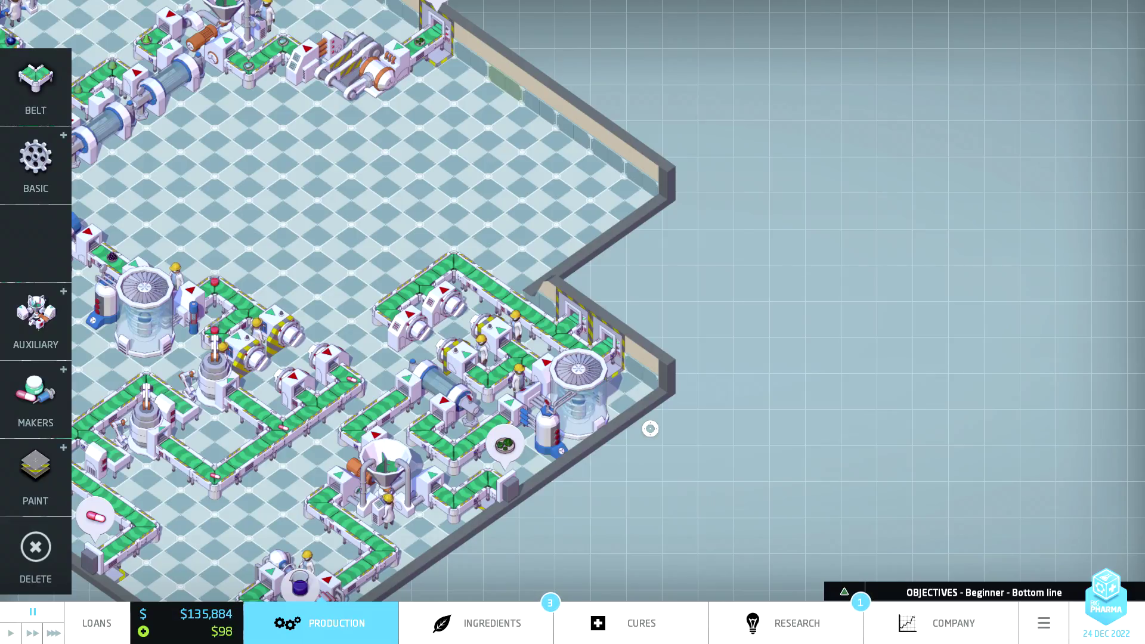
Unpause production and inspect the machines as the new printer makes ADHD pills.
key(s)
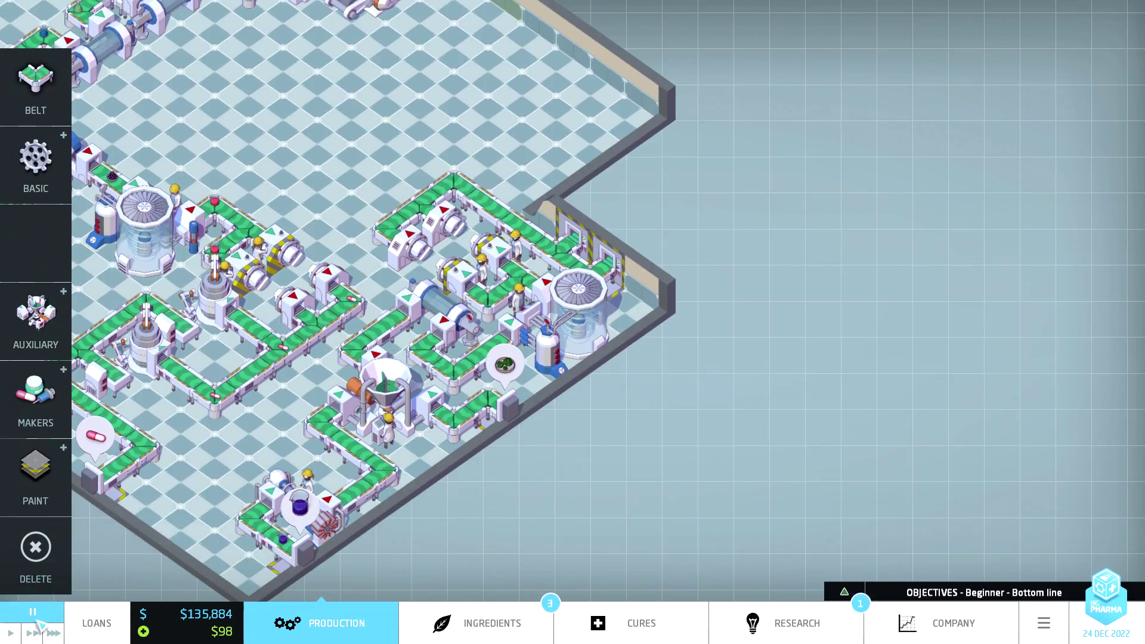
click(20, 636)
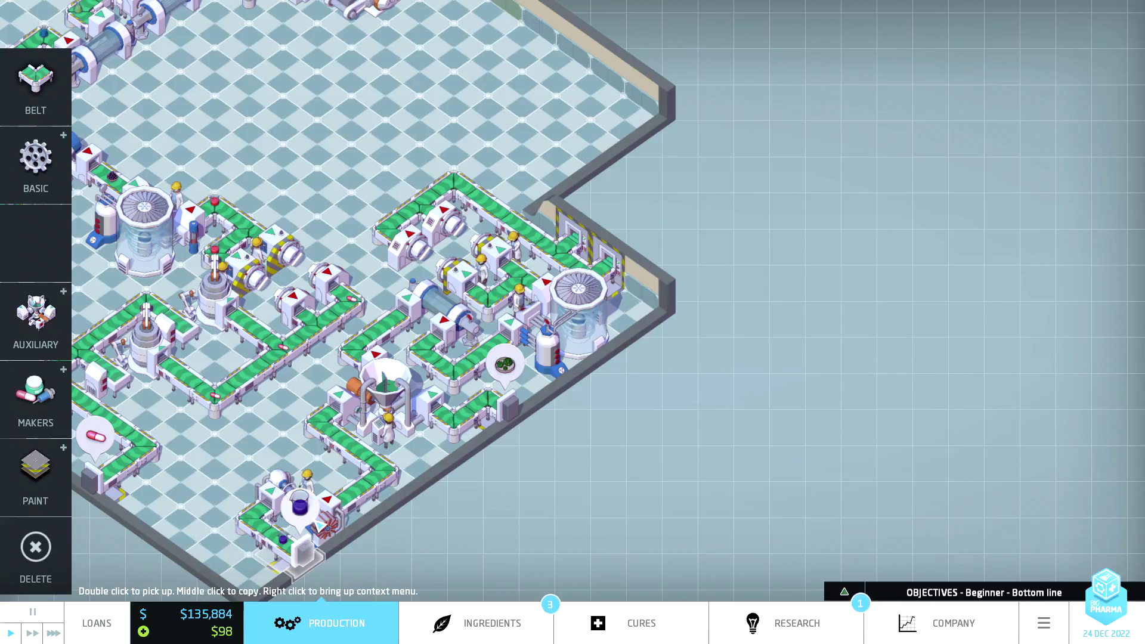
mouse_move(322, 524)
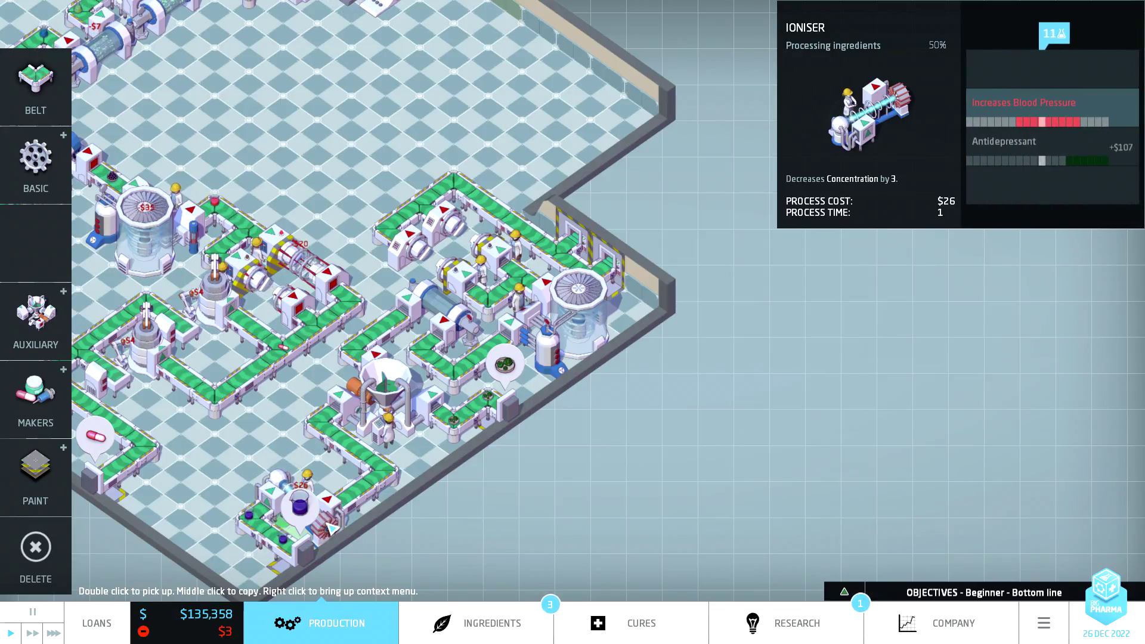
click(387, 388)
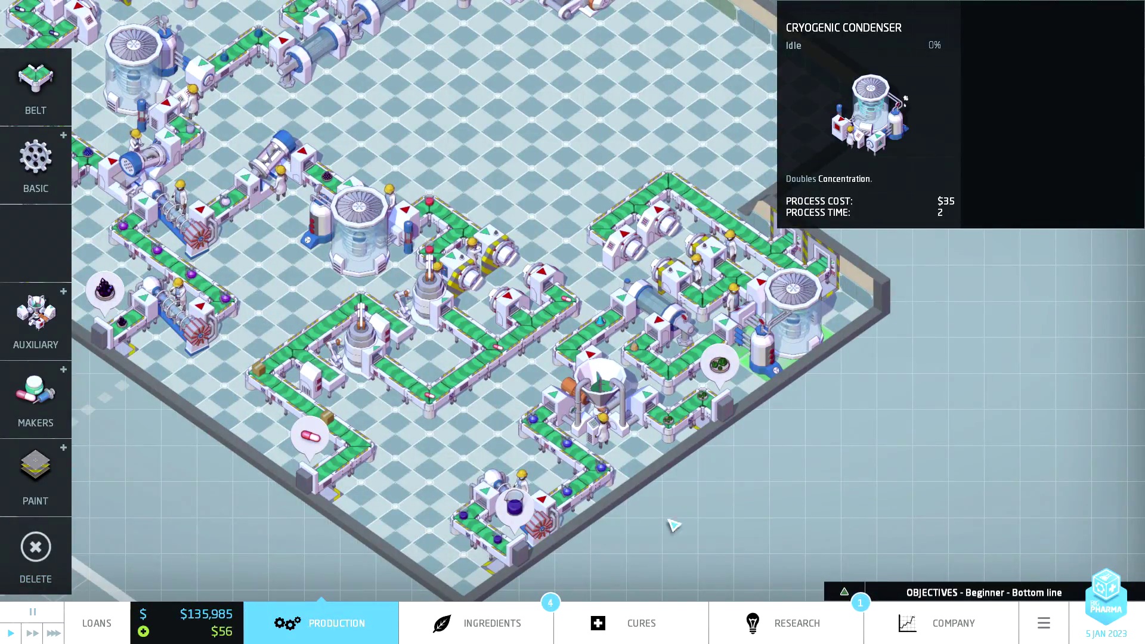
key(d)
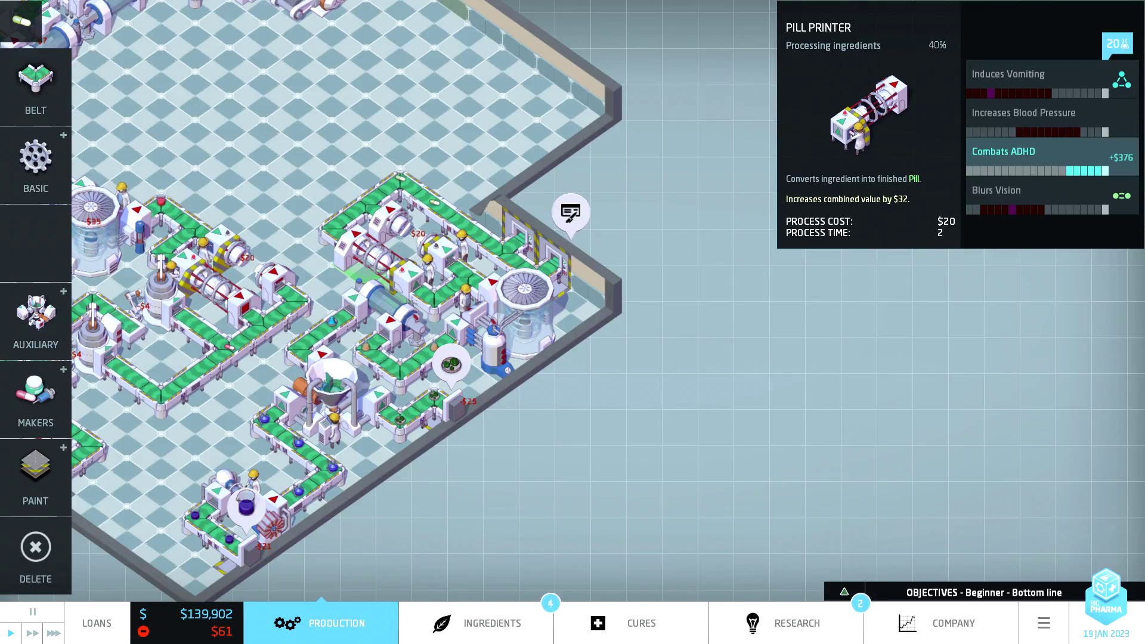
click(569, 214)
text(Upp)
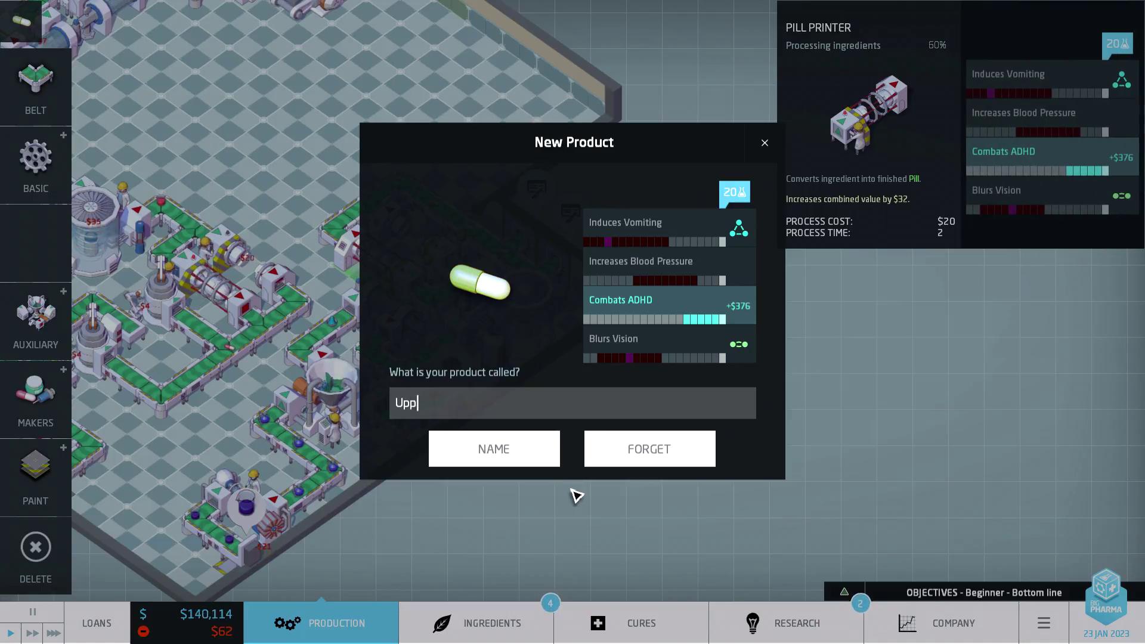
text(er Crust)
key(Return)
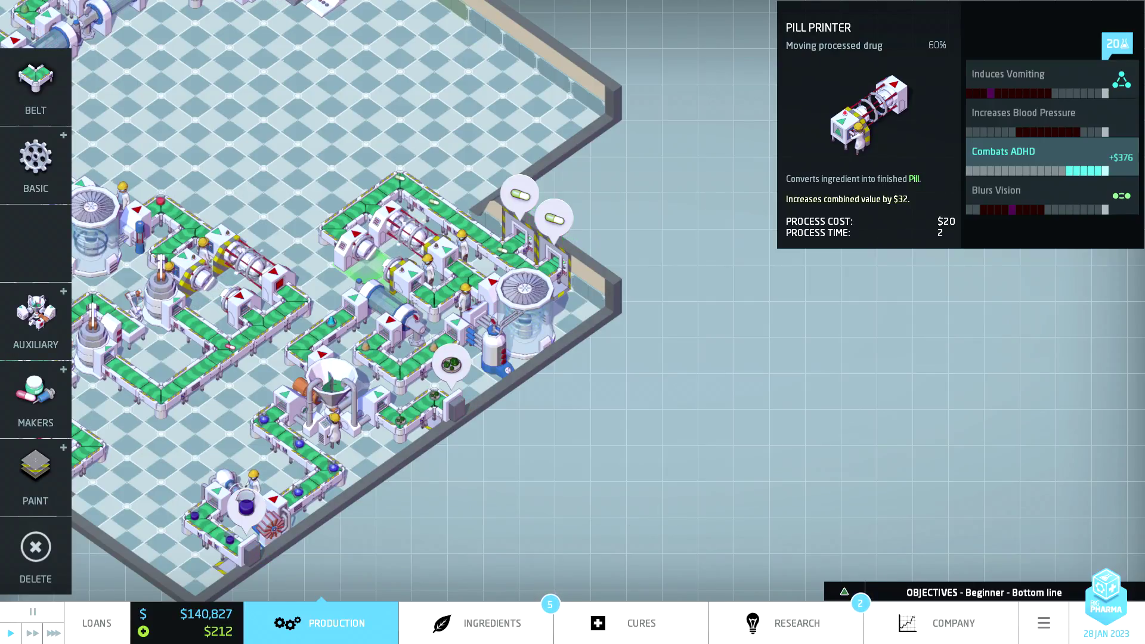
Pan around the factory while the Analyzer finishes testing Combats Liver Disease.
key(e)
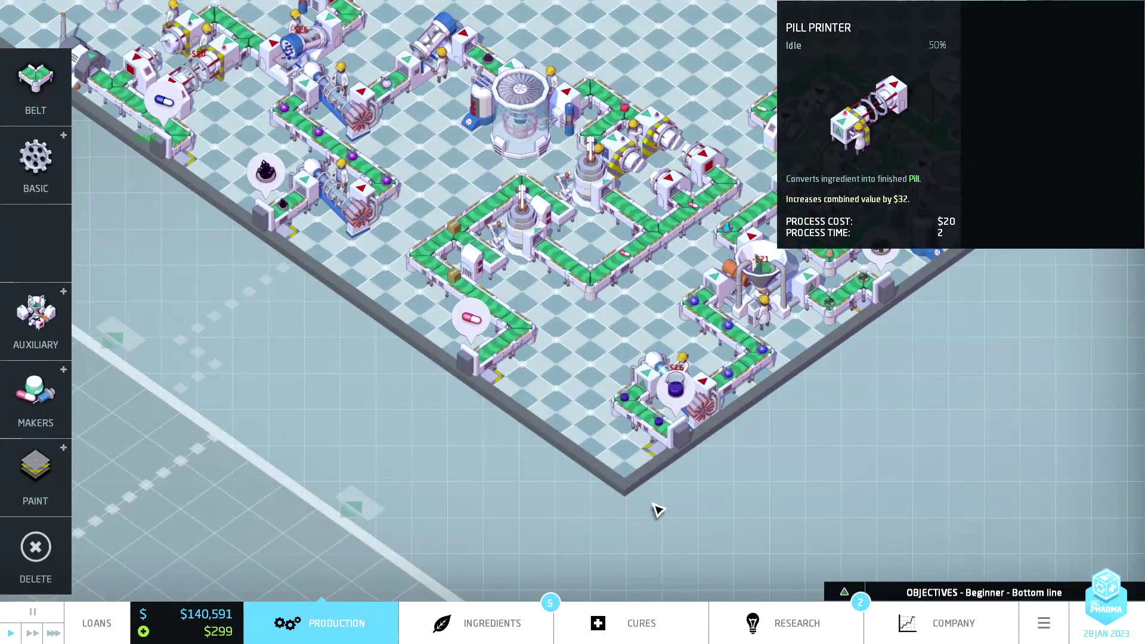
key(w)
key(a)
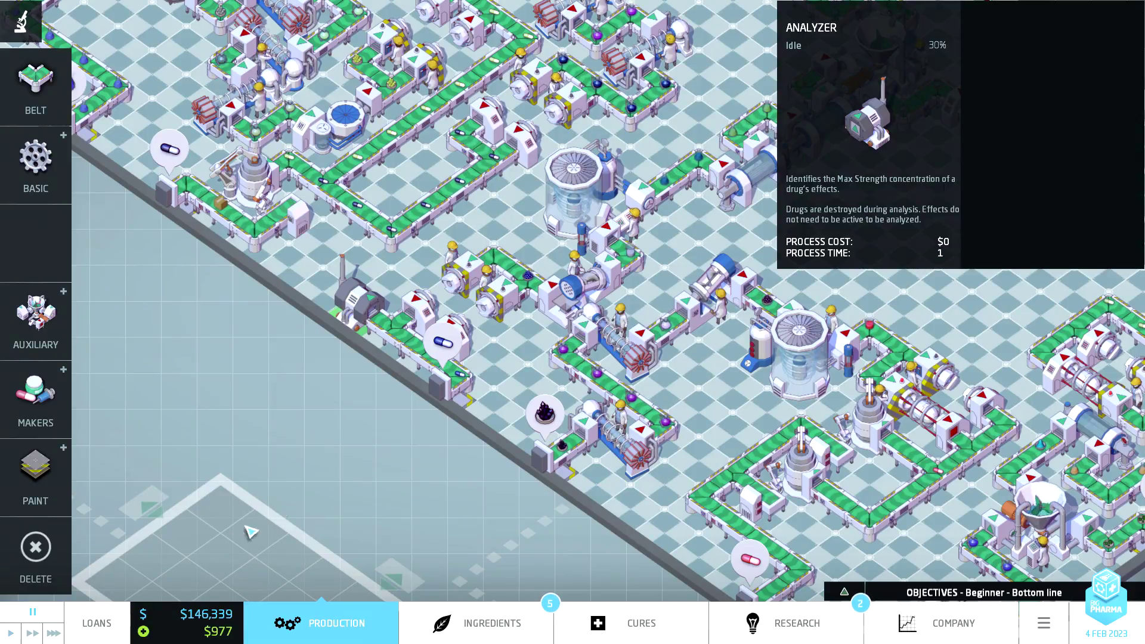
key(d)
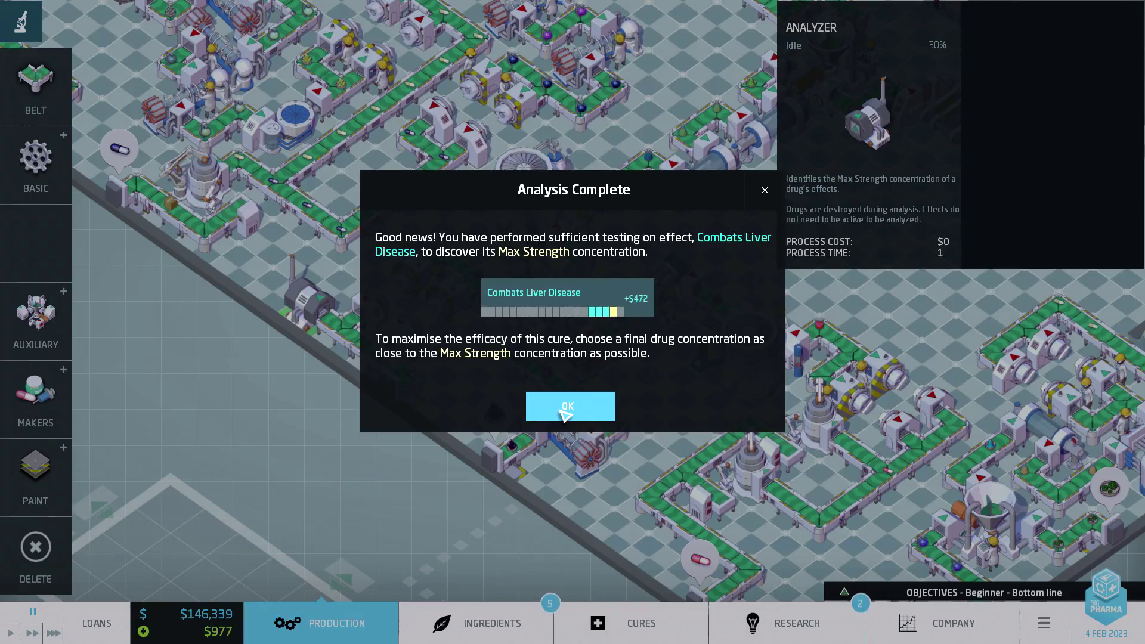
Dismiss the analysis results, sell the analyzer and delete the nearby belt pieces.
click(536, 407)
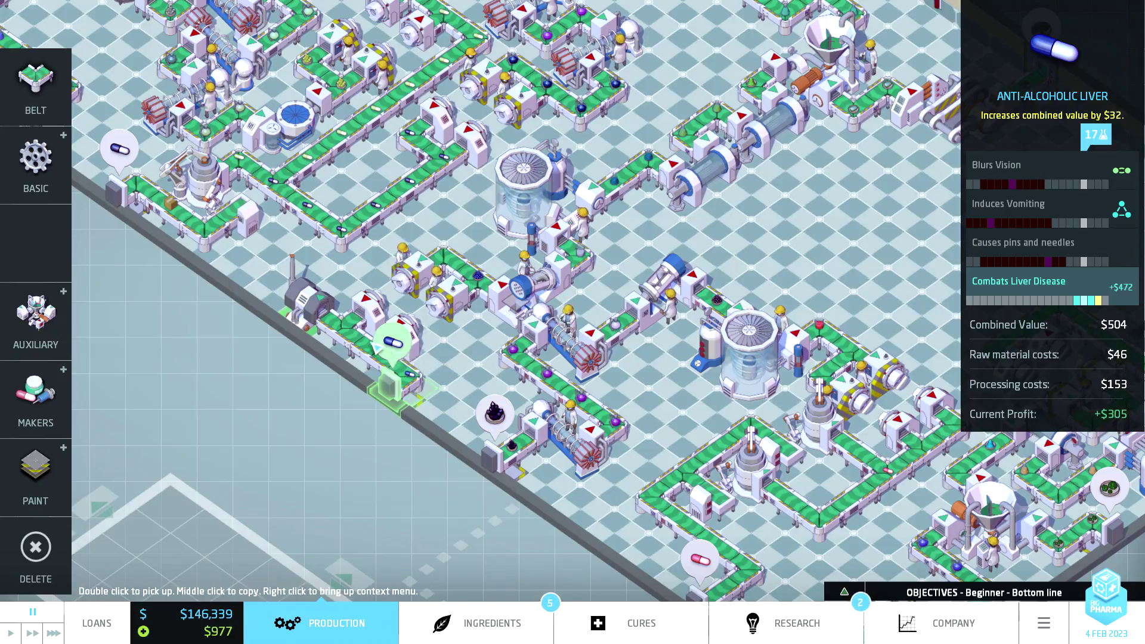
right_click(318, 317)
click(281, 256)
right_click(339, 331)
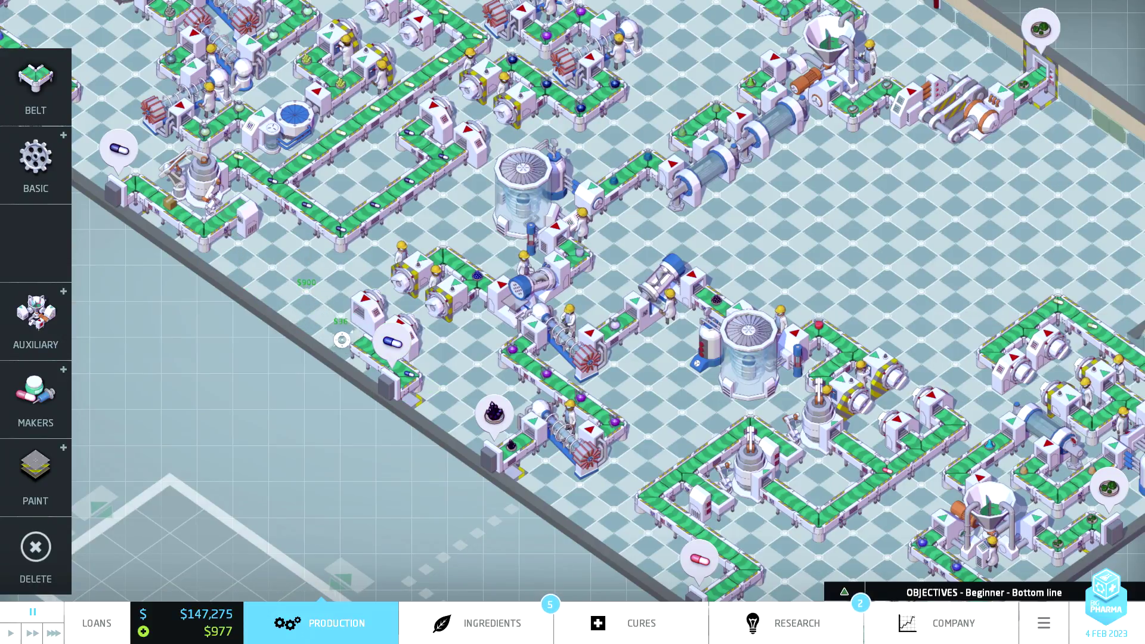
right_click(362, 351)
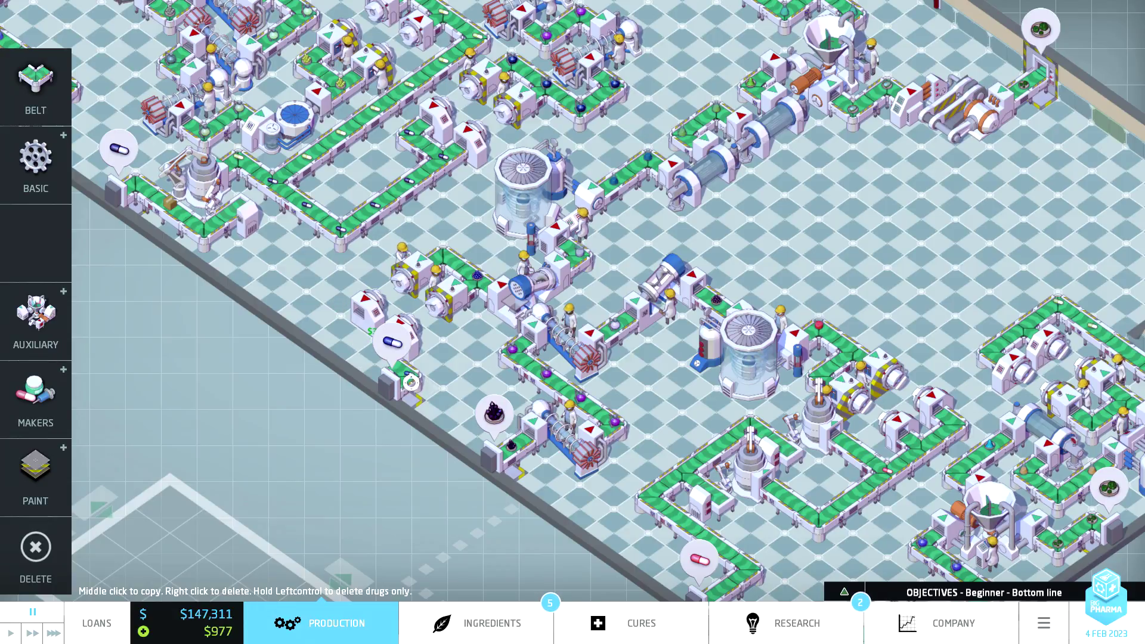
right_click(405, 377)
Sell the two neighbouring machines and remove the leftover belt pieces.
right_click(413, 342)
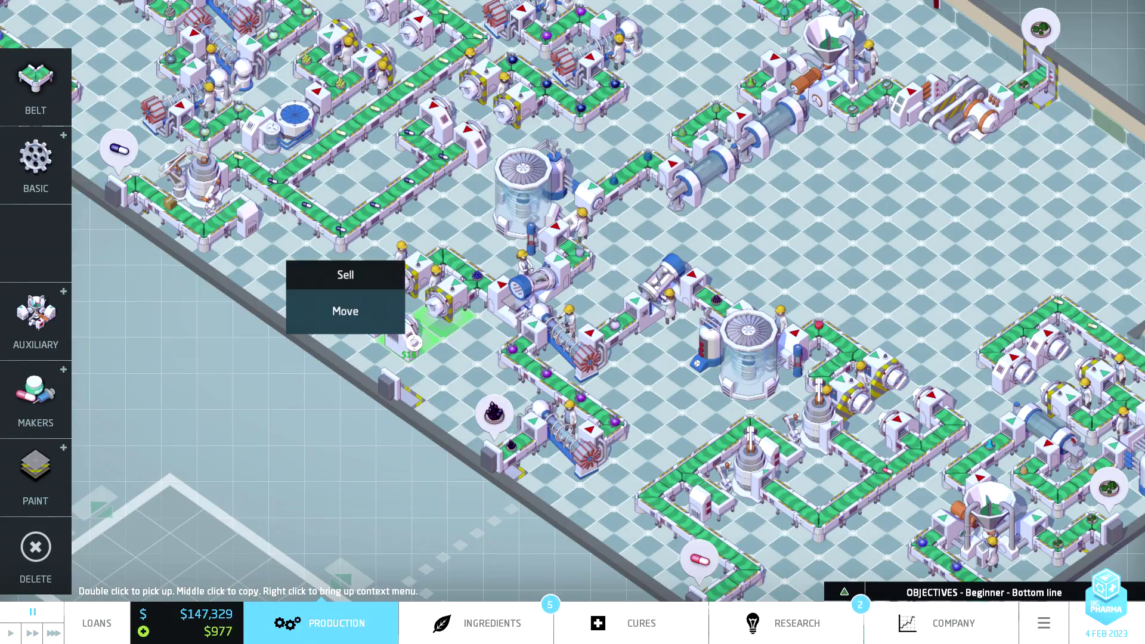
click(381, 279)
right_click(398, 302)
click(362, 255)
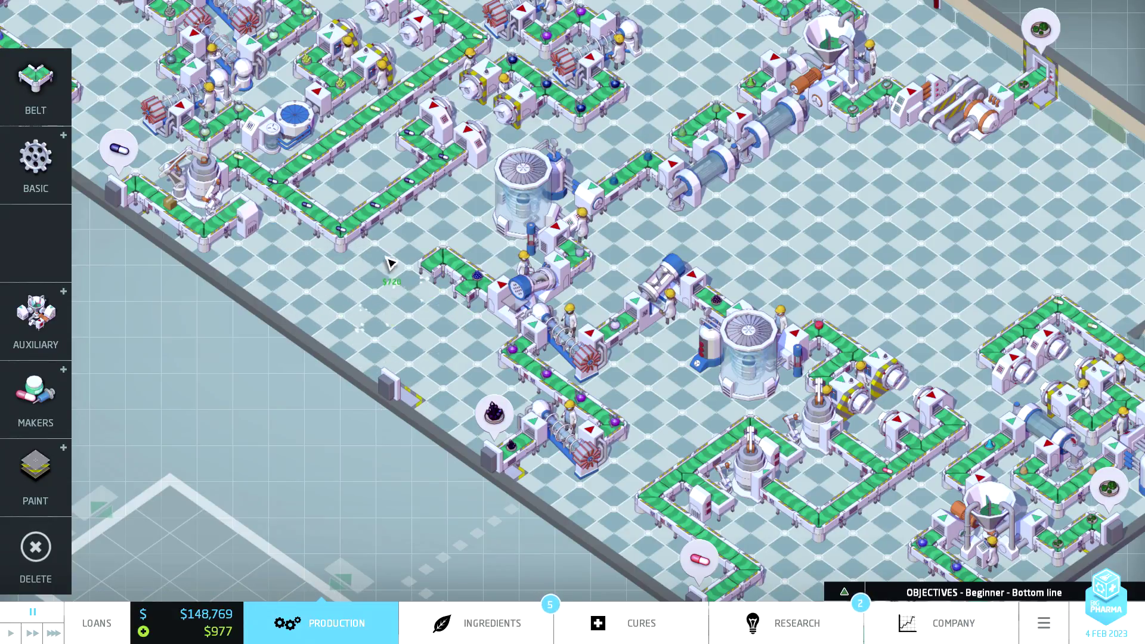
right_click(442, 270)
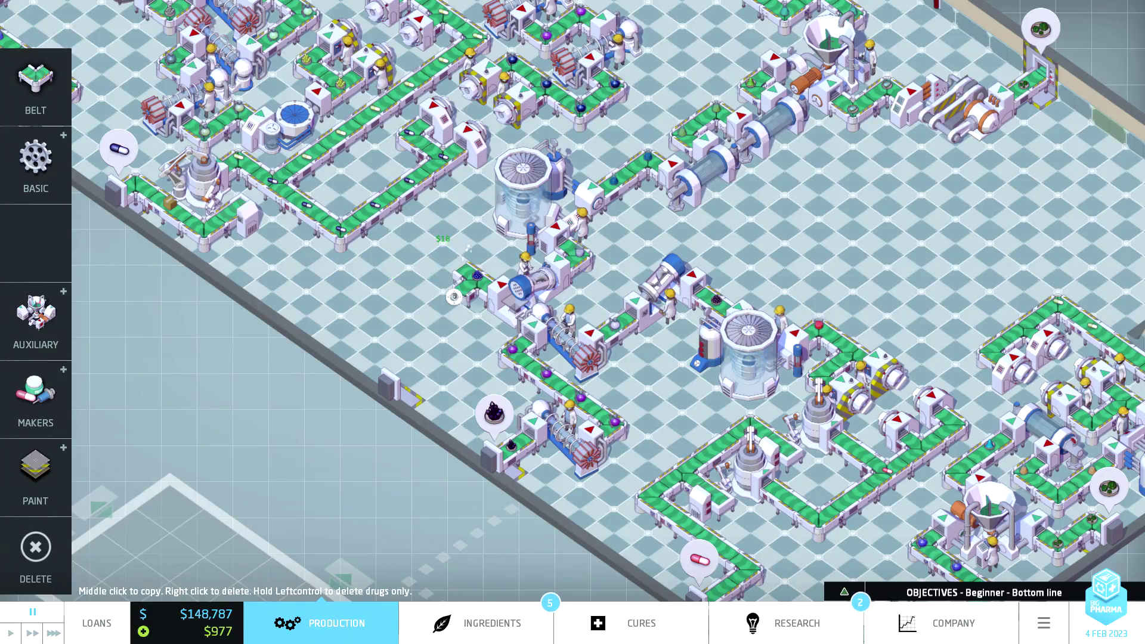
Remove the last drug-carrying belt, then place two rotated $360 Evaporators in the cleared space.
right_click(467, 299)
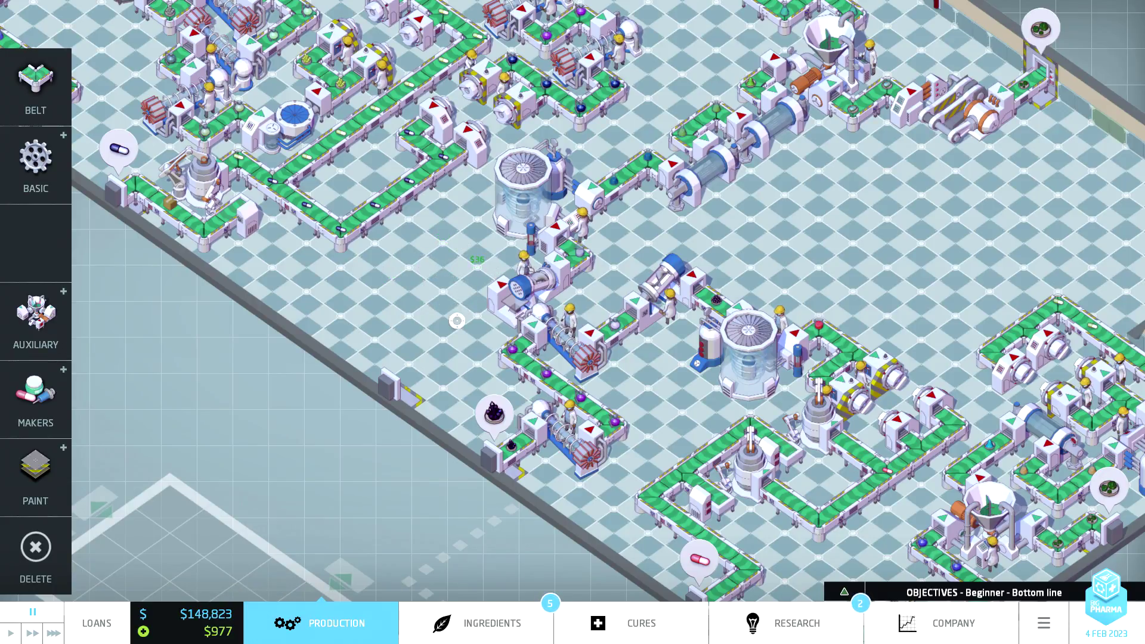
click(35, 166)
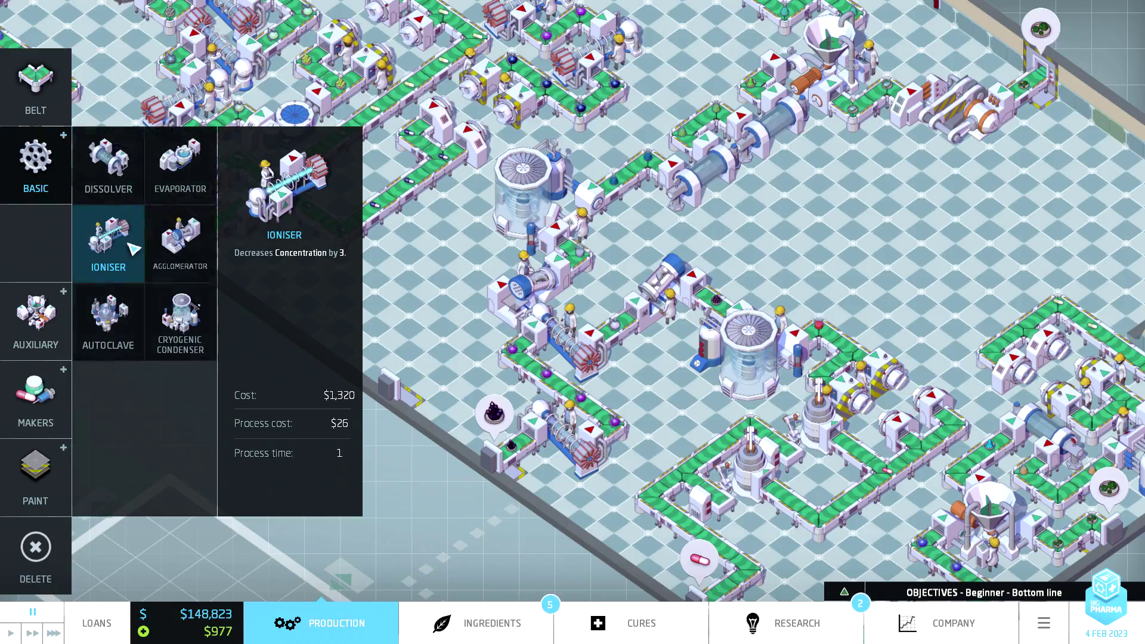
click(182, 179)
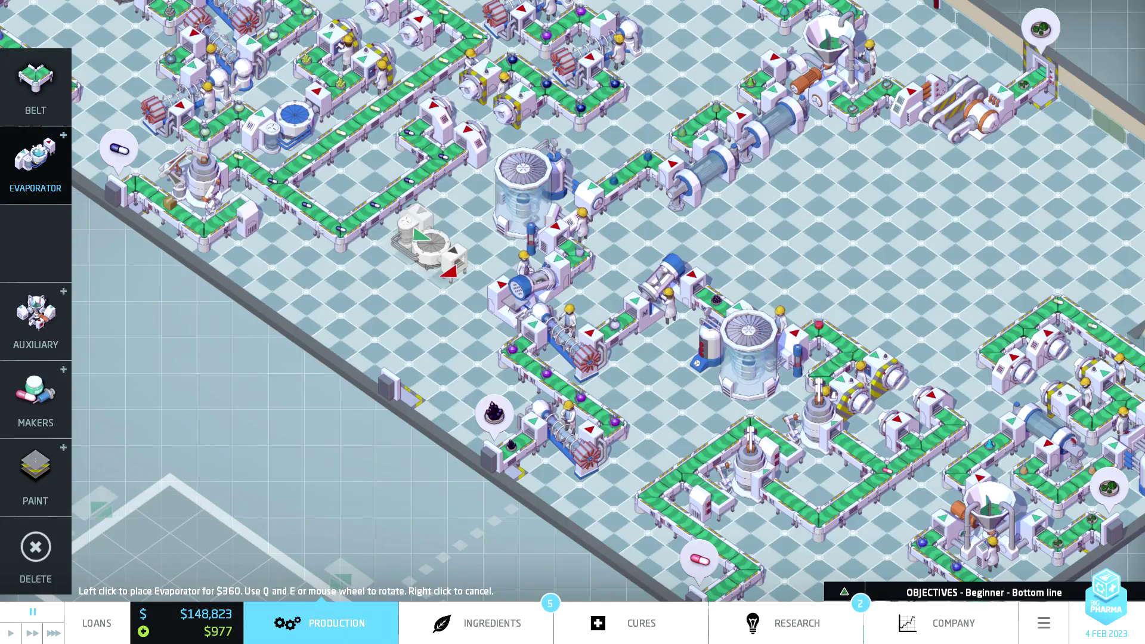
key(q)
key(q)
key(q)
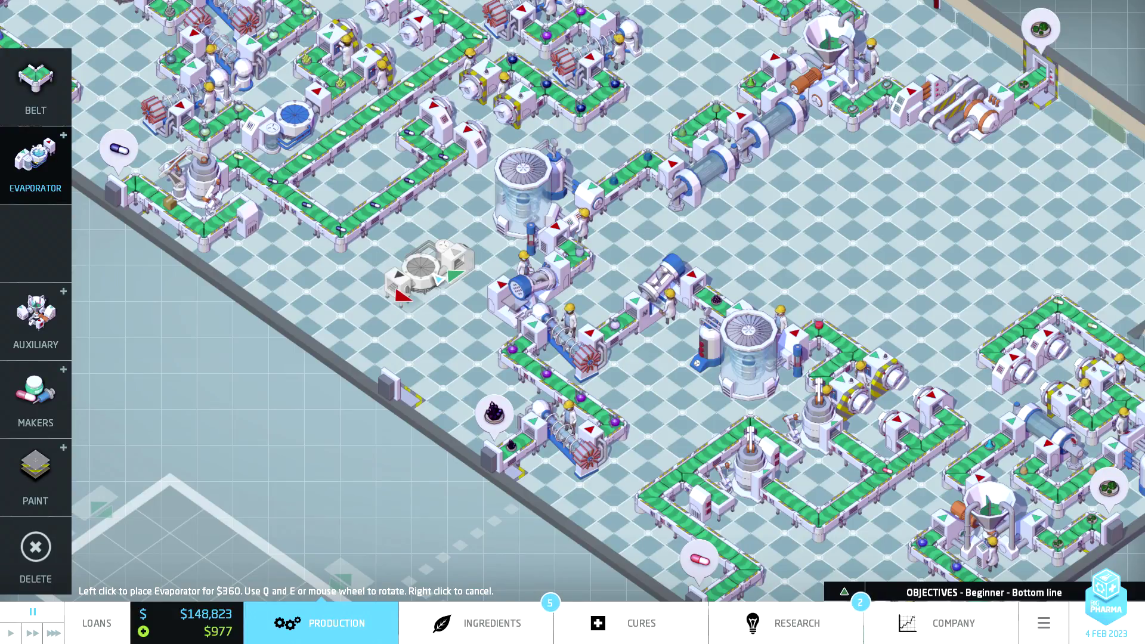
click(423, 269)
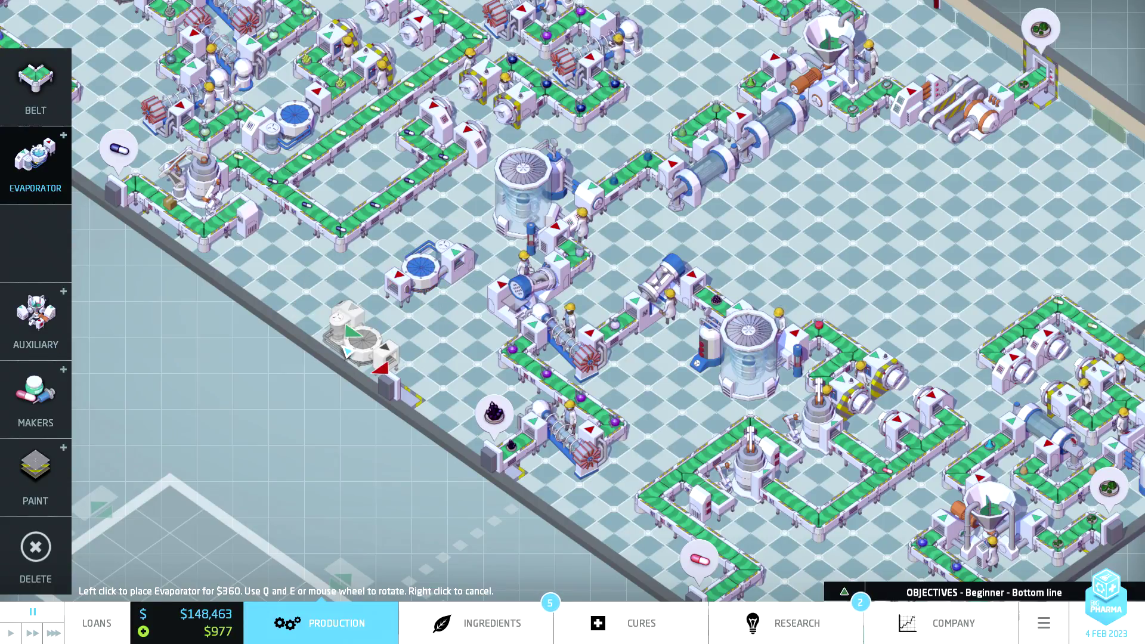
click(349, 352)
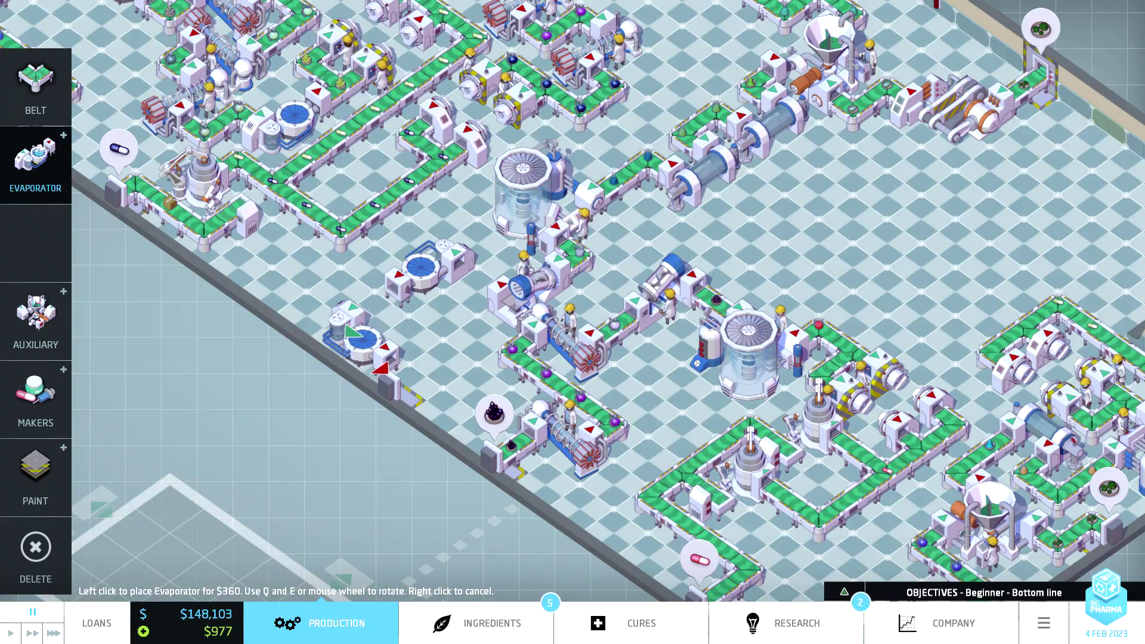
right_click(349, 351)
Move the lower evaporator slightly to the left.
right_click(347, 354)
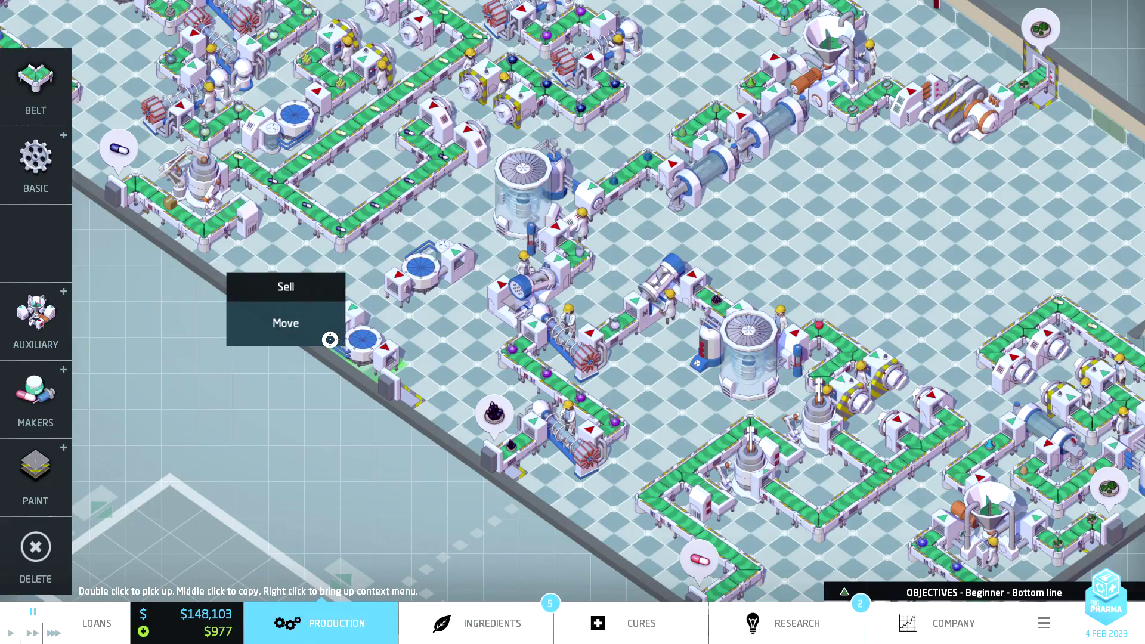
click(329, 341)
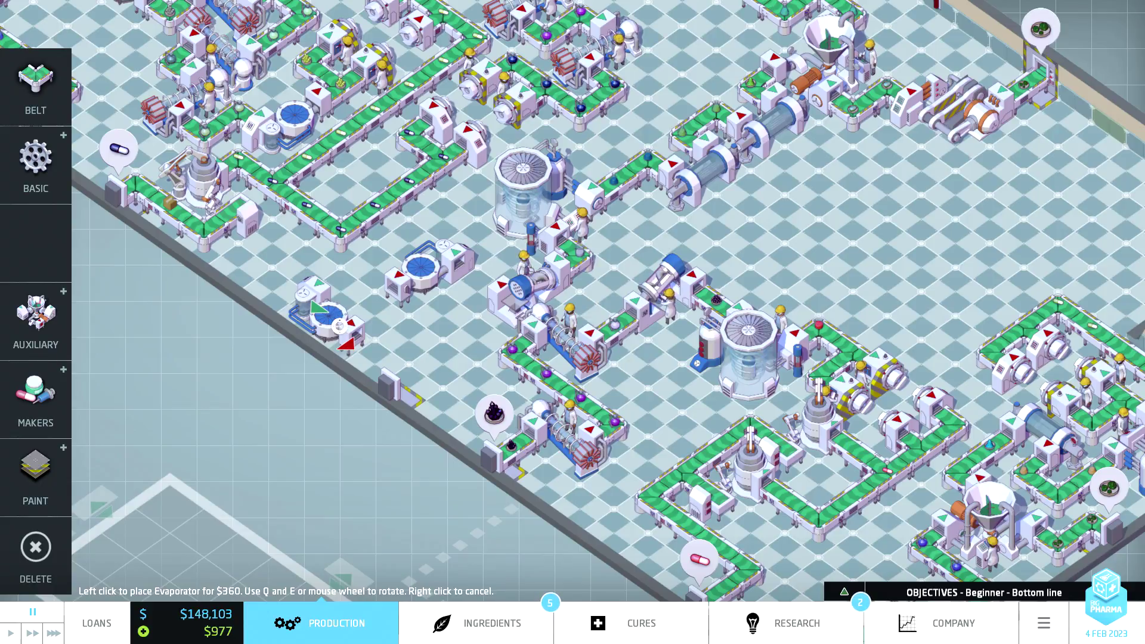
click(346, 343)
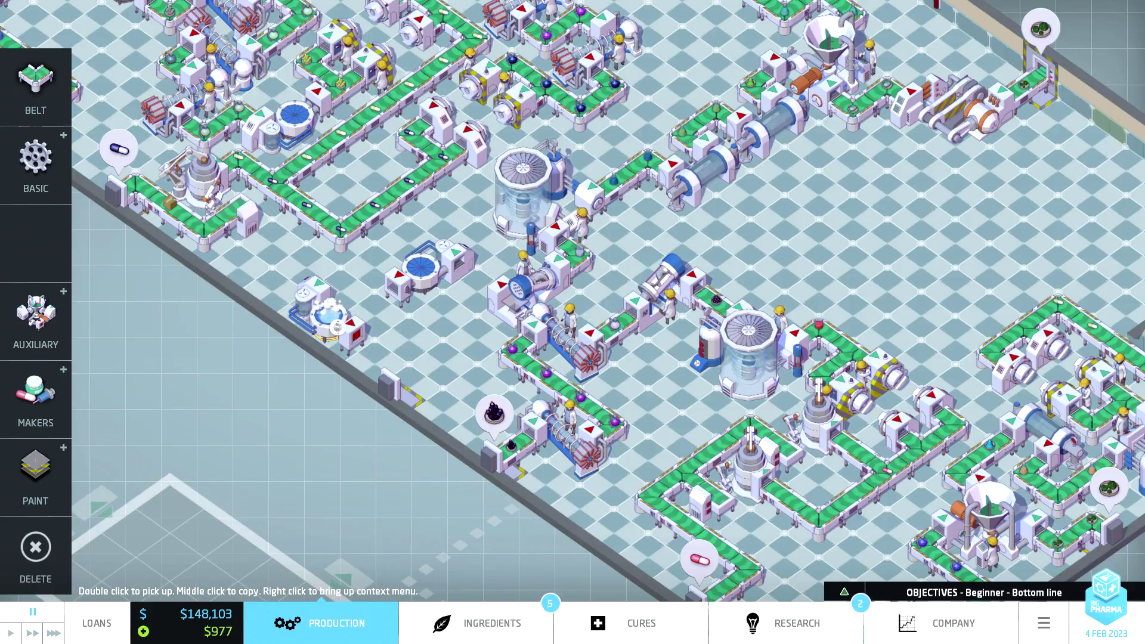
Lay belts linking the upper evaporator to its right-hand machine and the lower evaporator into the line.
key(b)
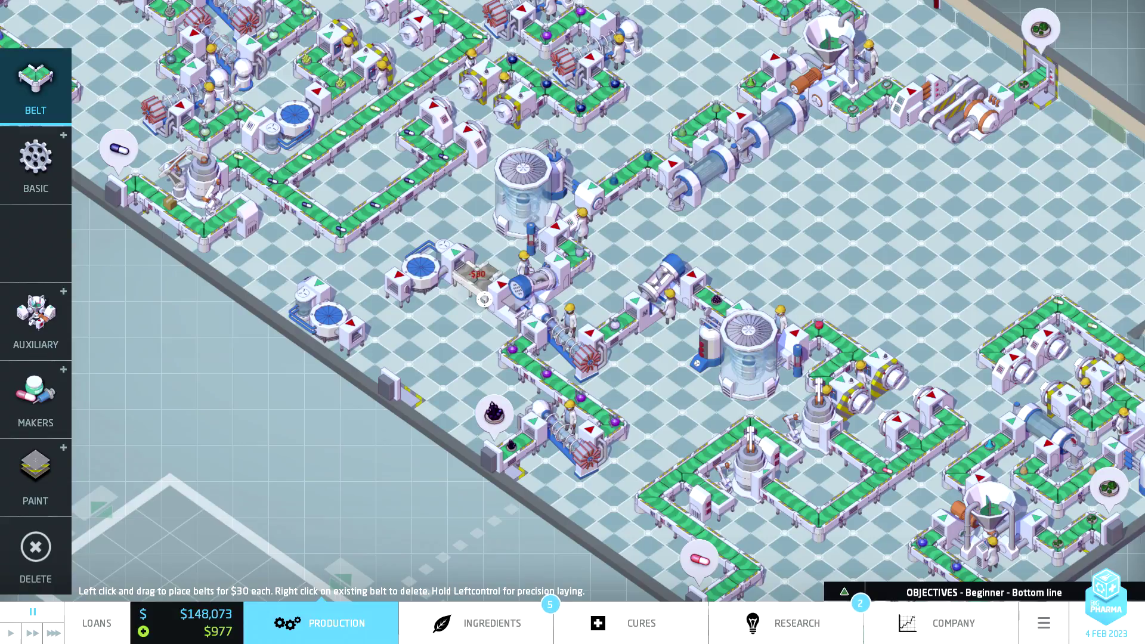
drag(484, 300, 454, 273)
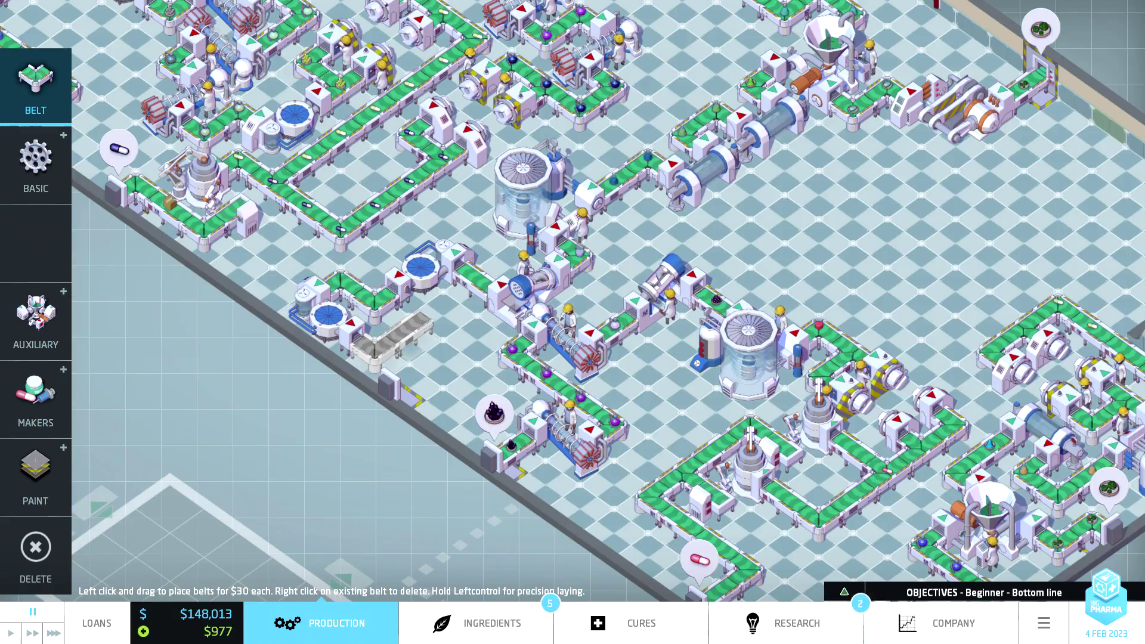
drag(368, 357, 406, 315)
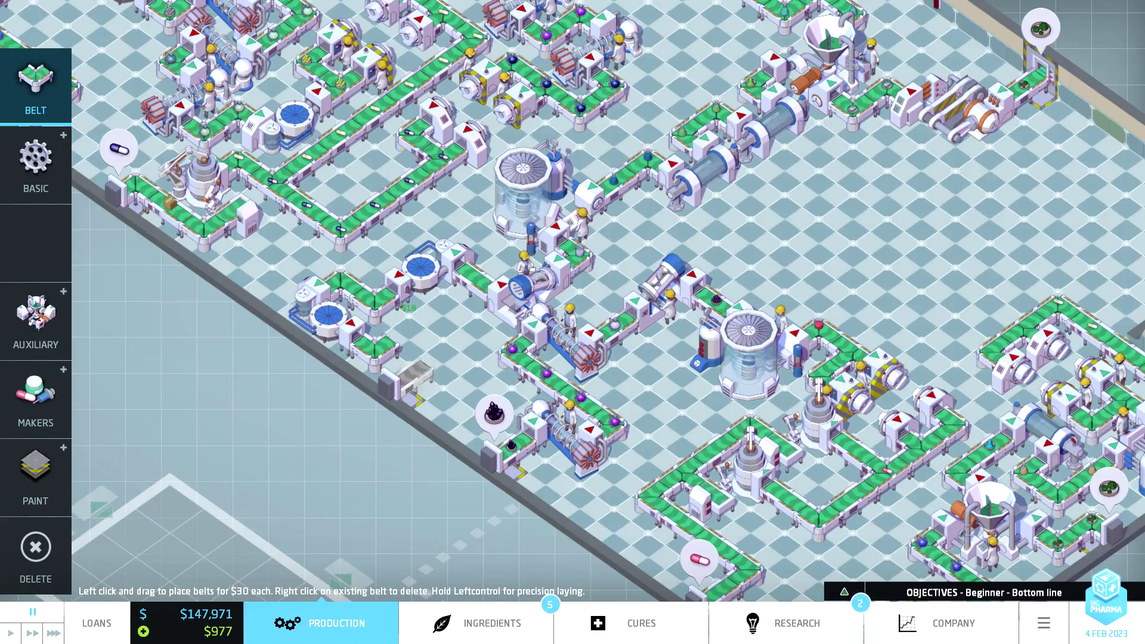
right_click(443, 405)
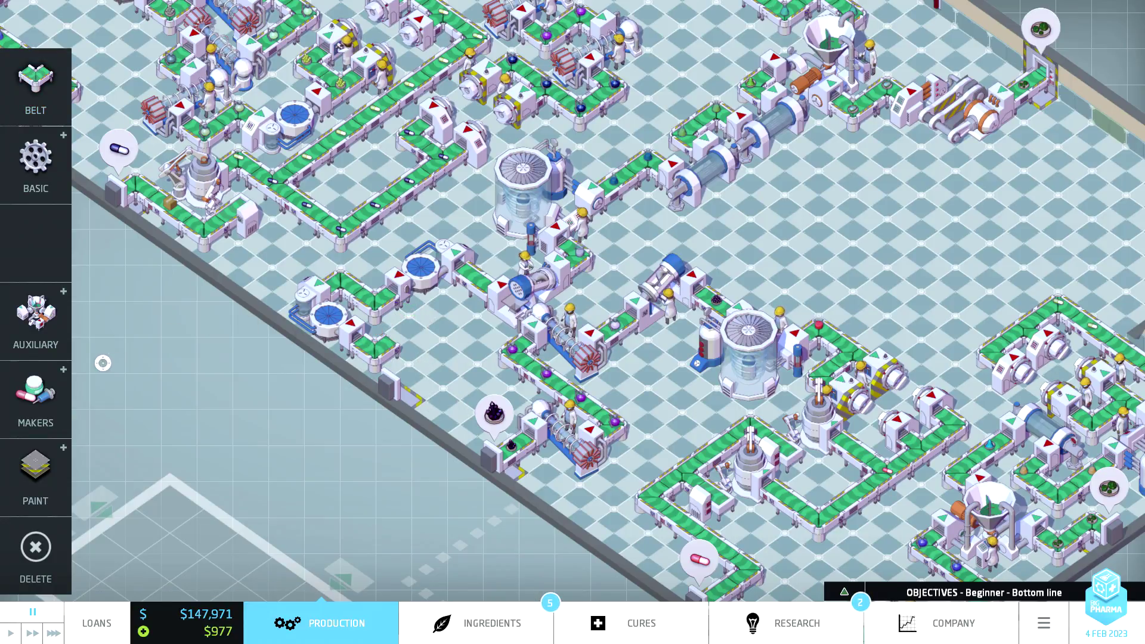
Place a Pill Printer below the evaporators and run a belt from it to the wall.
click(36, 399)
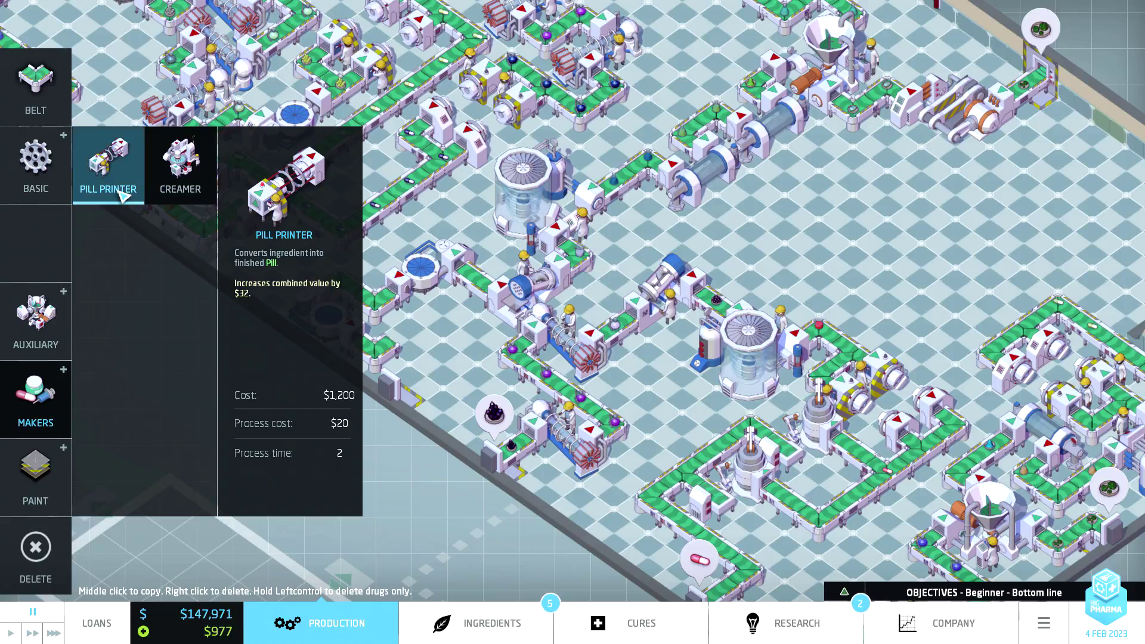
click(110, 170)
scroll(428, 326, down, 1)
scroll(428, 327, down, 1)
scroll(428, 327, down, 1)
scroll(427, 331, down, 1)
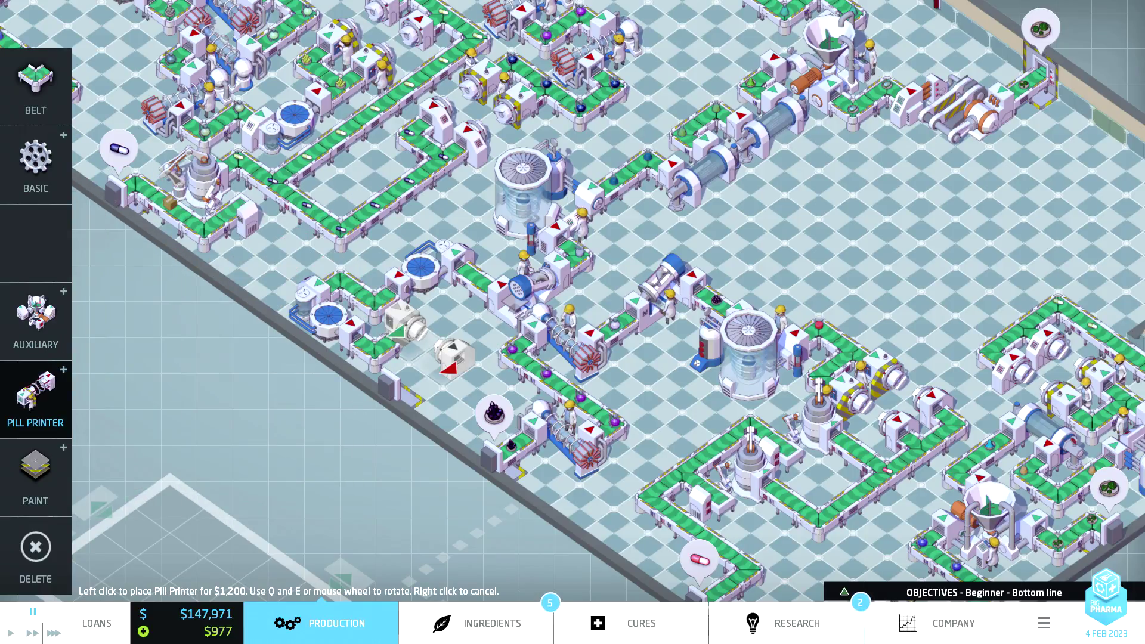
scroll(427, 336, down, 1)
scroll(428, 331, down, 1)
scroll(427, 315, down, 1)
scroll(427, 316, down, 1)
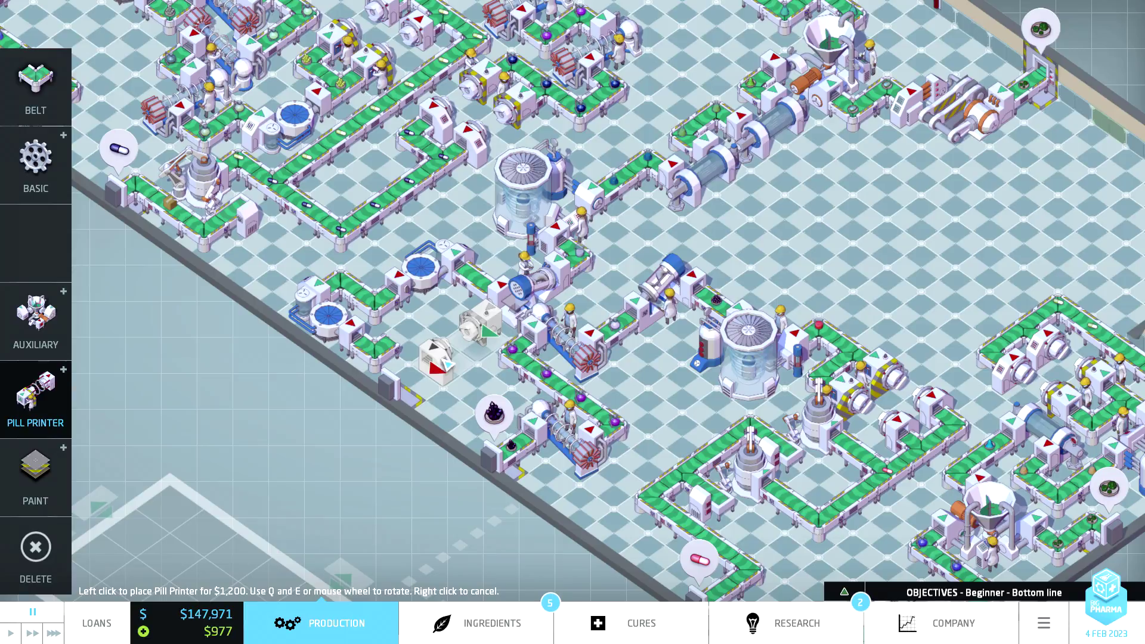
scroll(443, 343, down, 1)
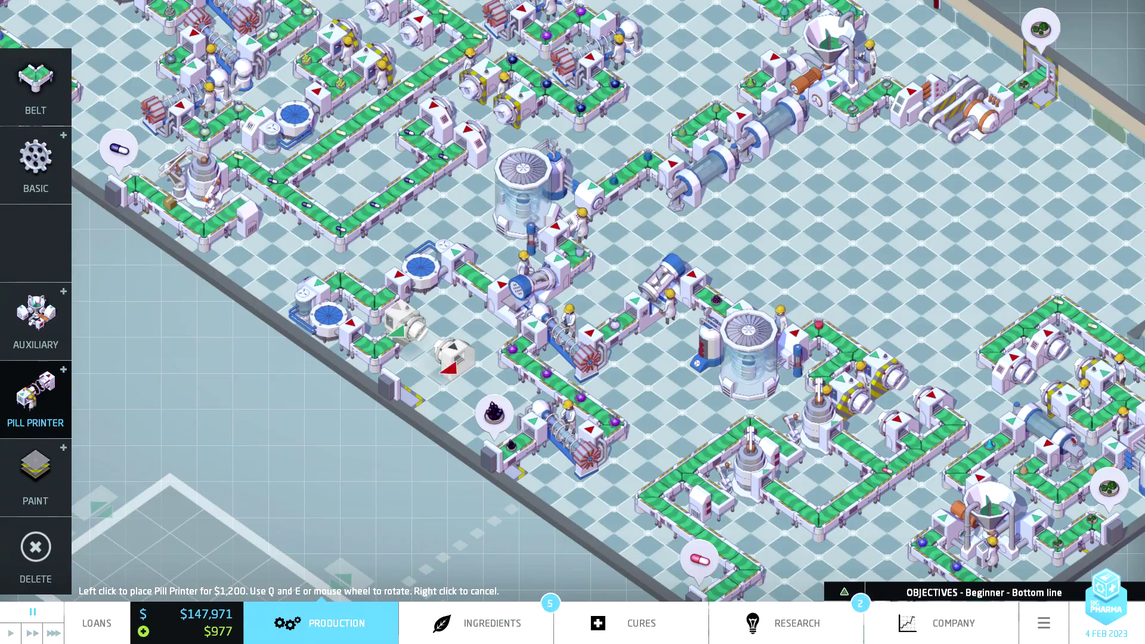
scroll(448, 368, down, 1)
scroll(447, 368, down, 1)
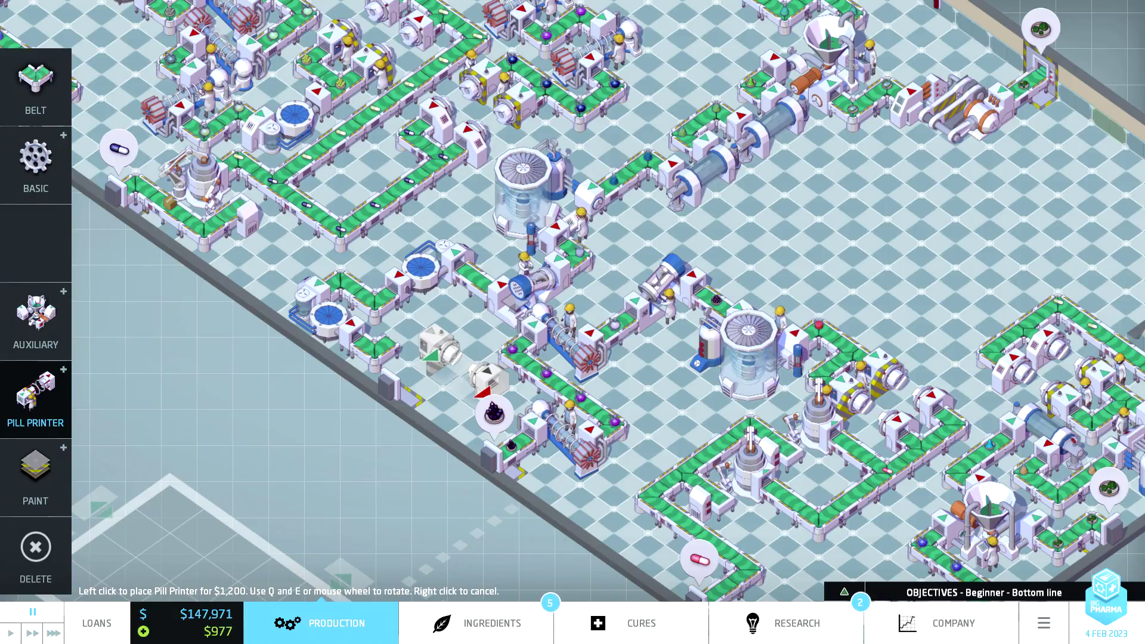
click(448, 356)
right_click(452, 363)
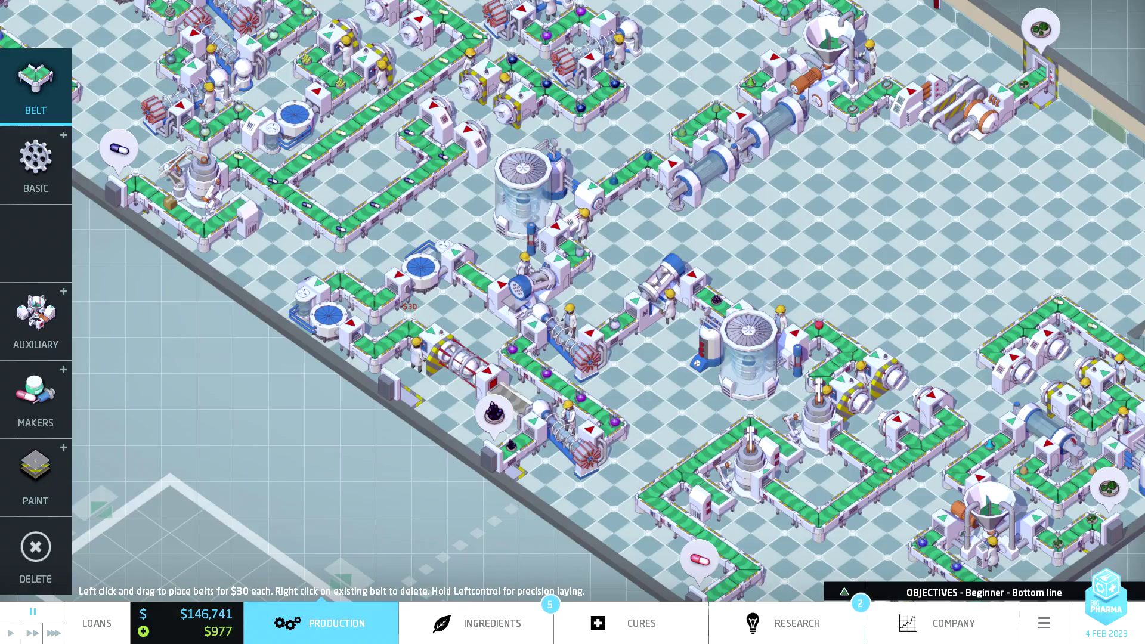
drag(478, 377, 415, 386)
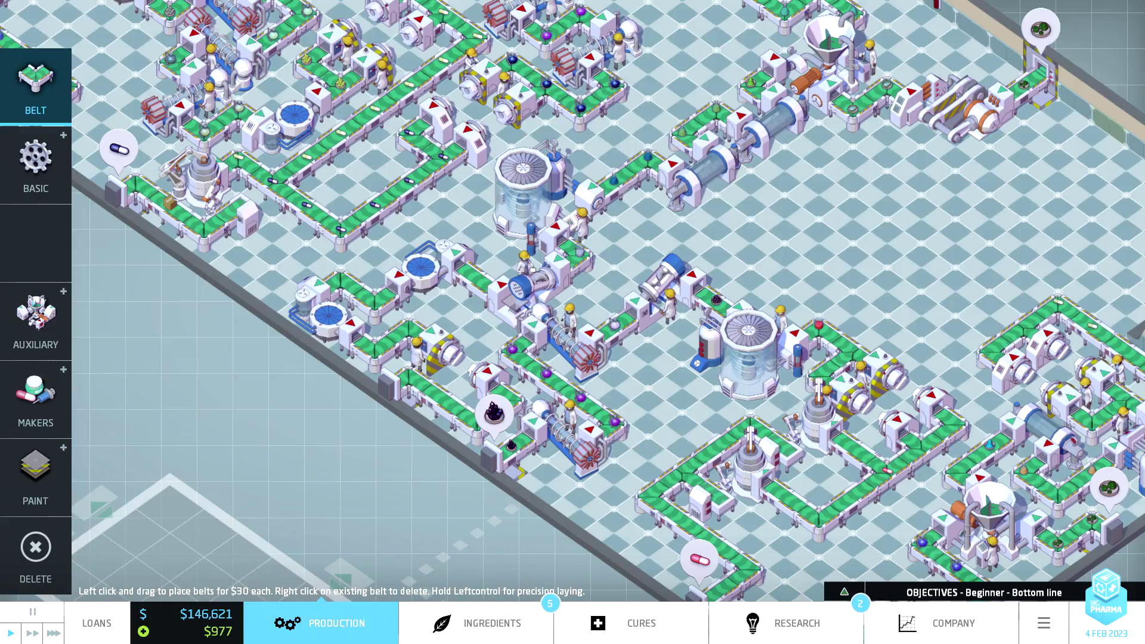
Drop the belt tool and let the line run until the $504 liver-disease pill appears.
right_click(428, 310)
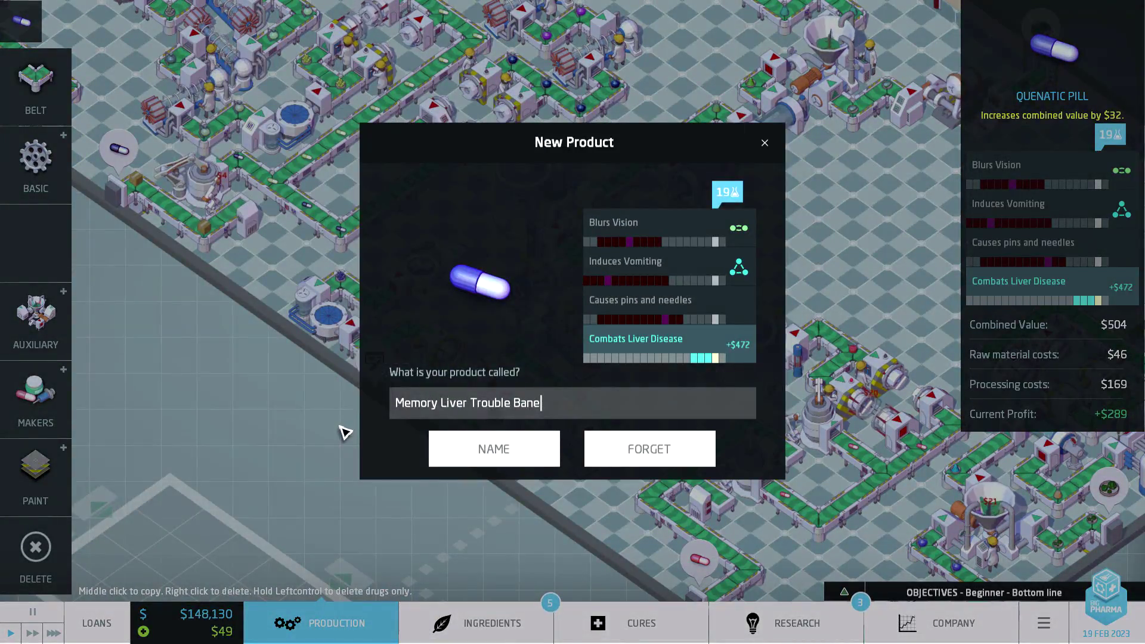
Correct the liver-disease pill's name to 'Maximum Anti-Alco' and confirm it.
key(BackSpace)
key(BackSpace)
key(BackSpace)
key(BackSpace)
key(BackSpace)
key(BackSpace)
key(BackSpace)
key(BackSpace)
key(BackSpace)
key(BackSpace)
text(M)
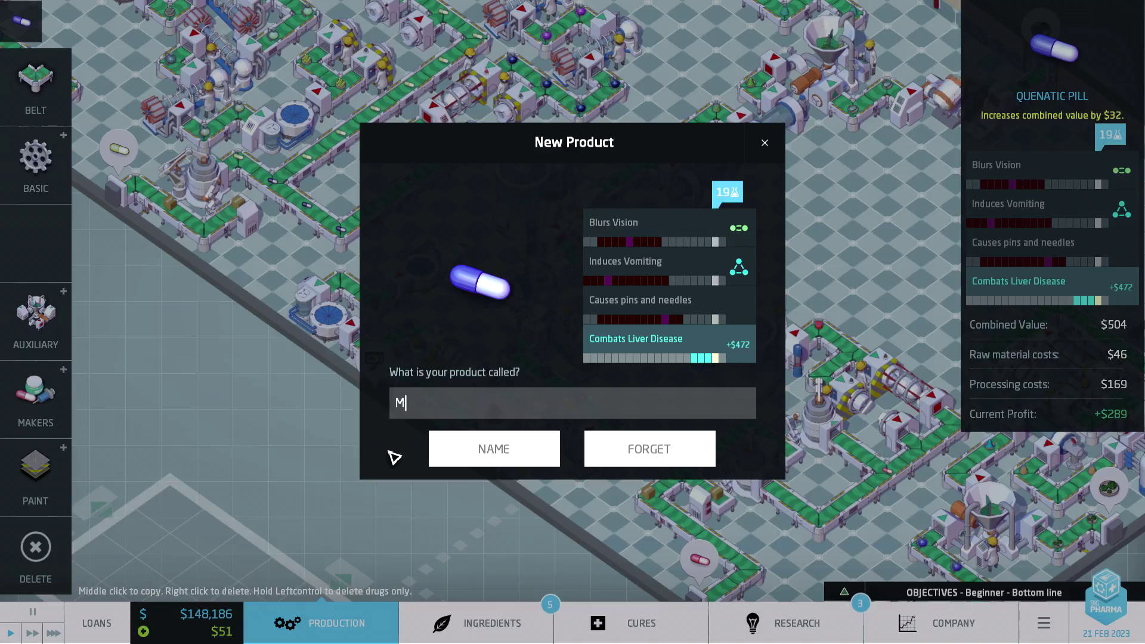
text(axiumu)
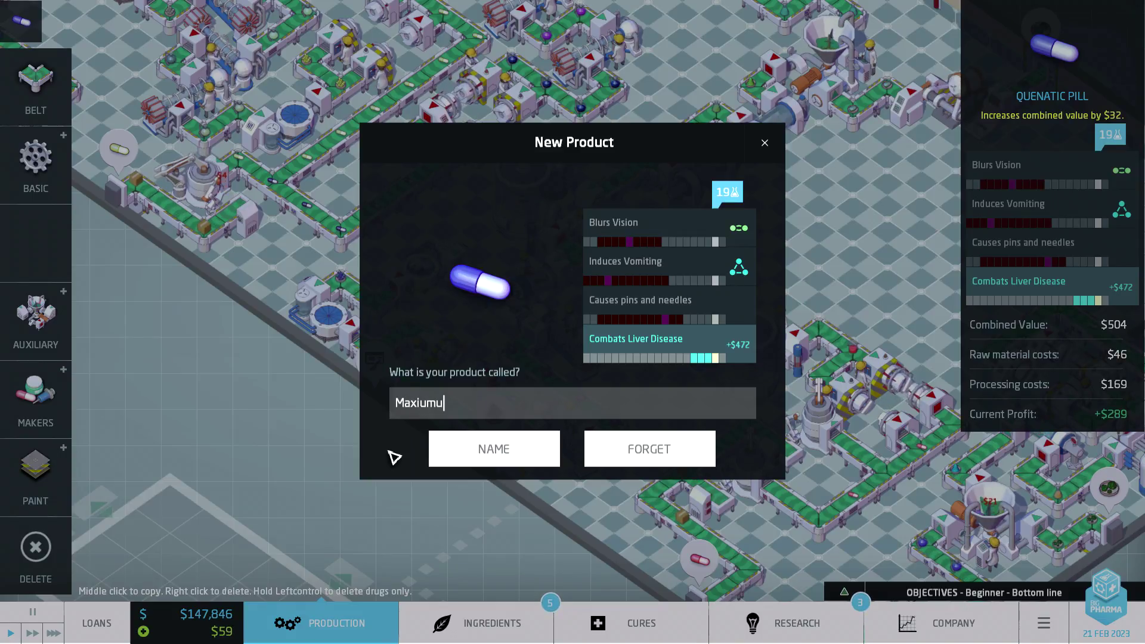
key(BackSpace)
key(BackSpace)
key(BackSpace)
text(mum )
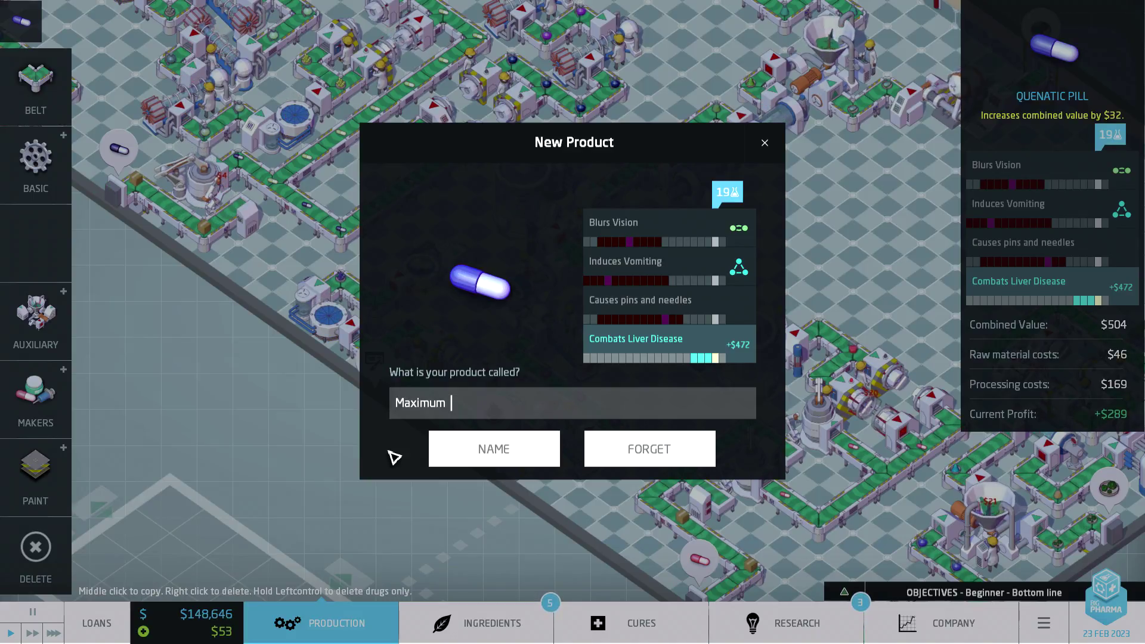
text(Anti-Al)
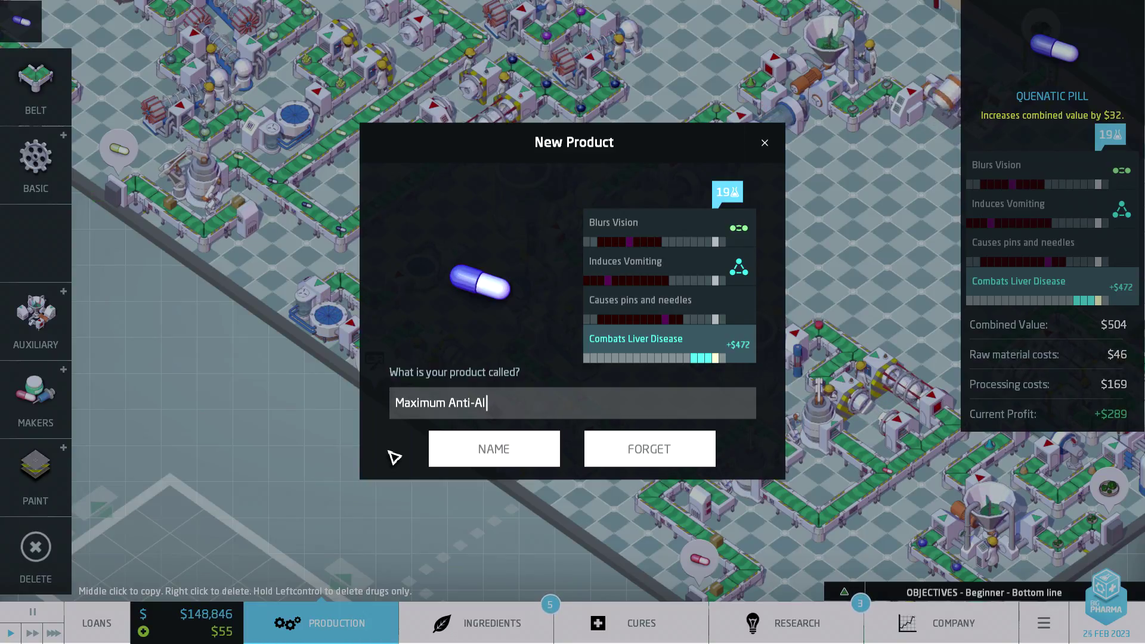
text(co )
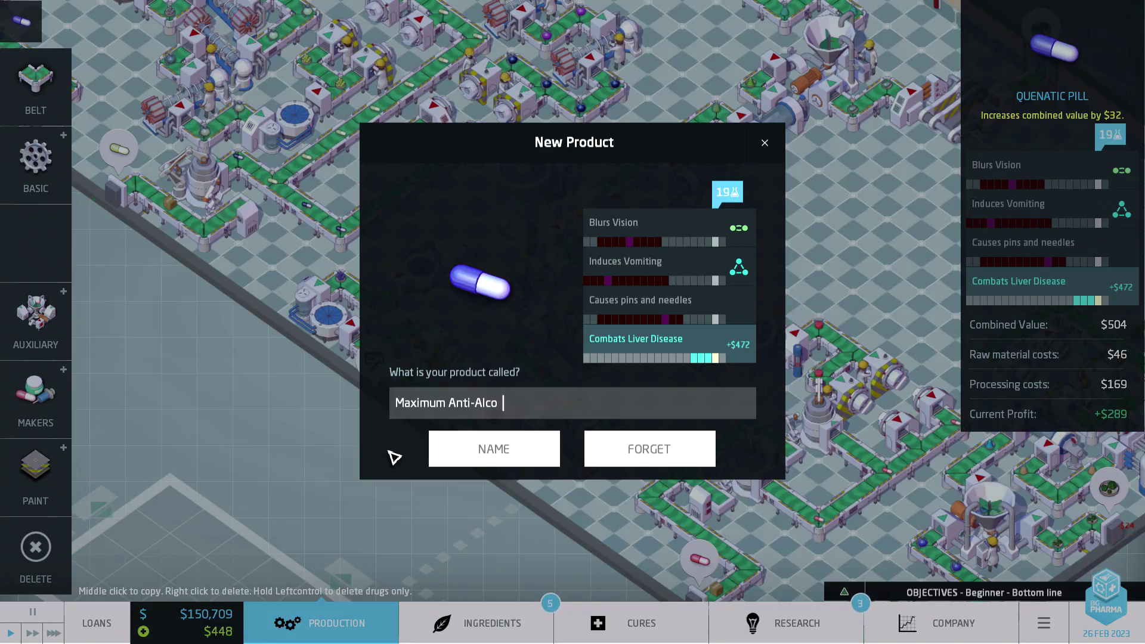
text(Pill)
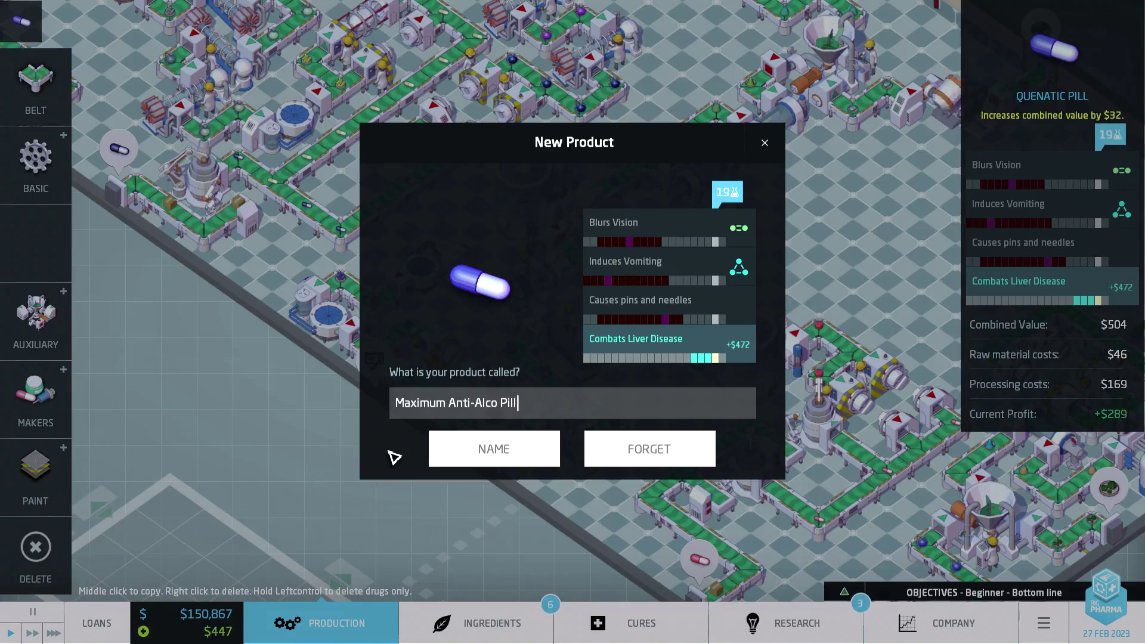
key(BackSpace)
key(BackSpace)
key(BackSpace)
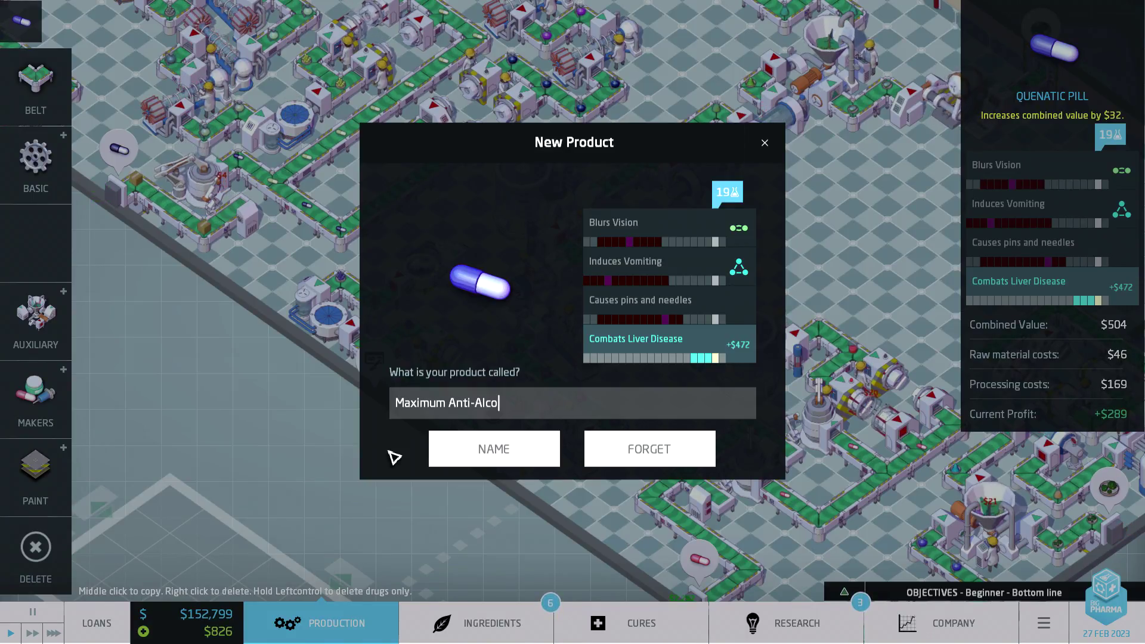
click(501, 454)
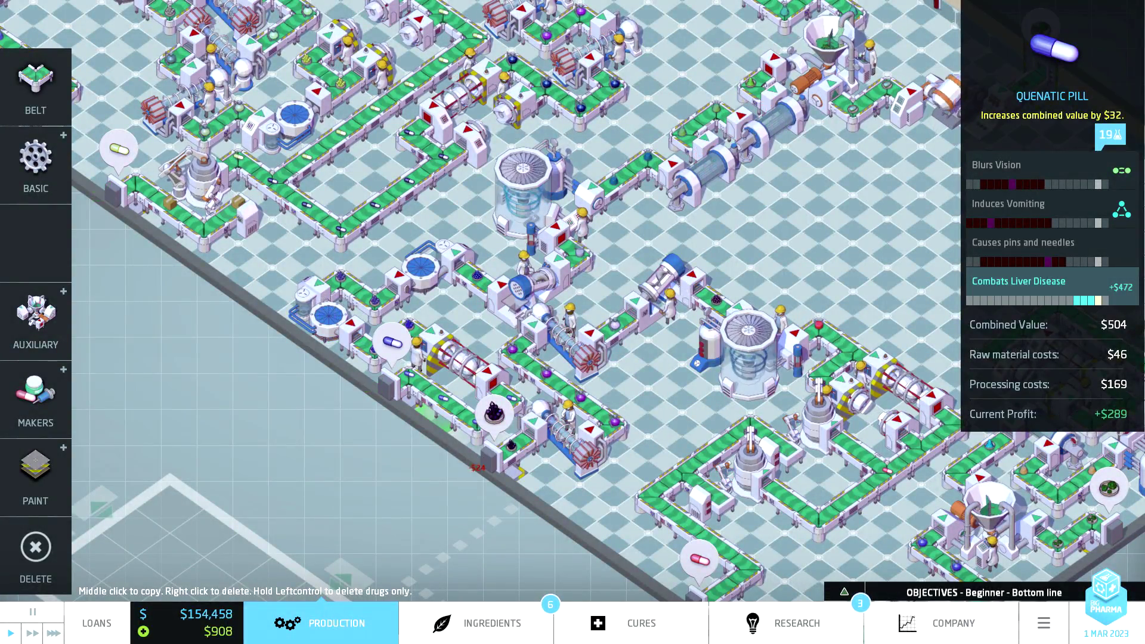
Bring up the Company overview listing the nine products, including Maximum Anti-Alco, and yearly cashflow.
key(d)
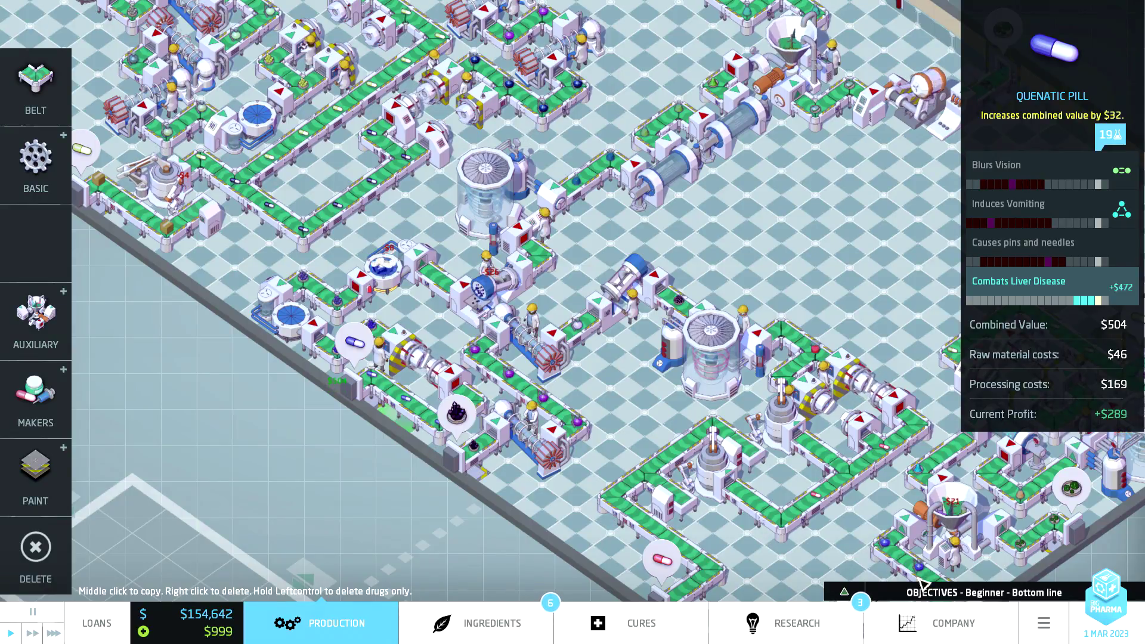
click(931, 622)
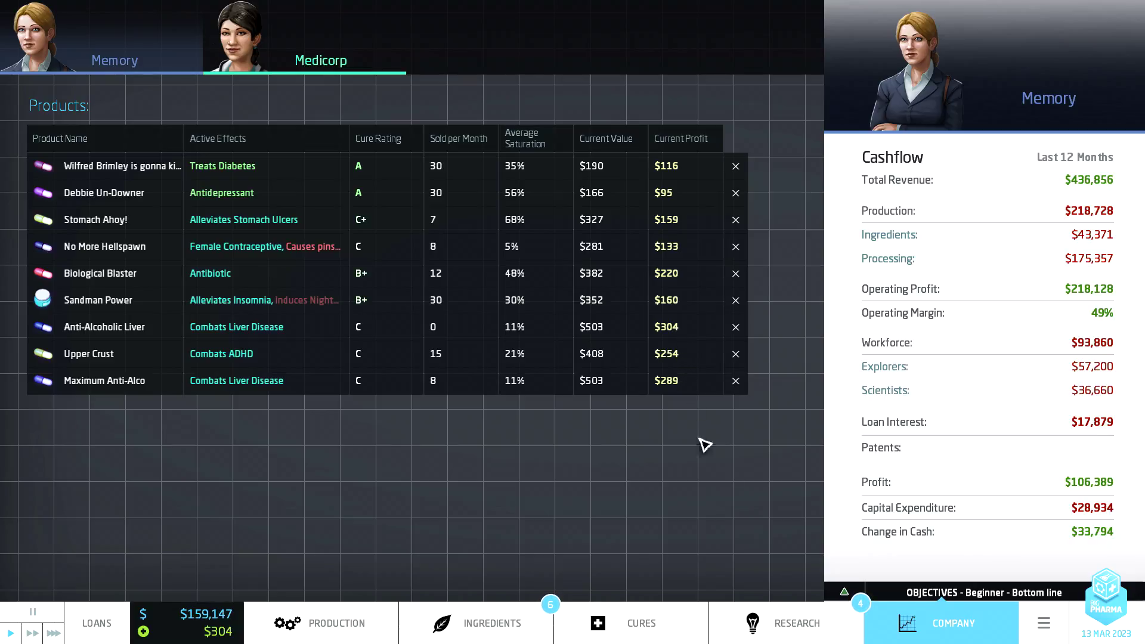
Spend 4 research points on the Evaporator cost upgrade, then return to Company.
click(772, 621)
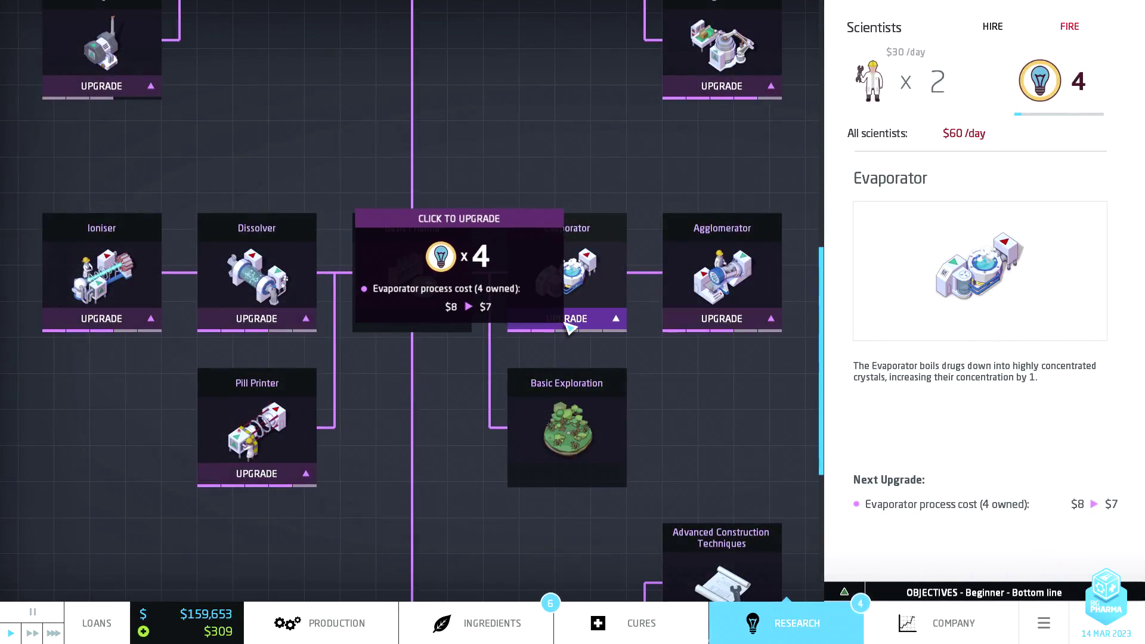
click(569, 329)
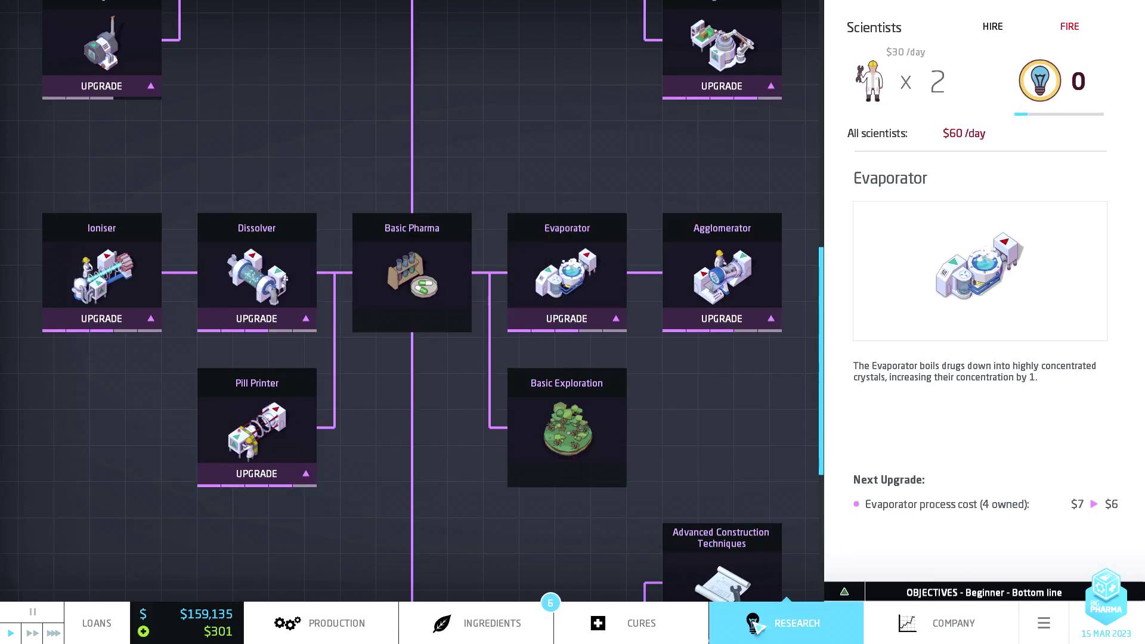
click(903, 624)
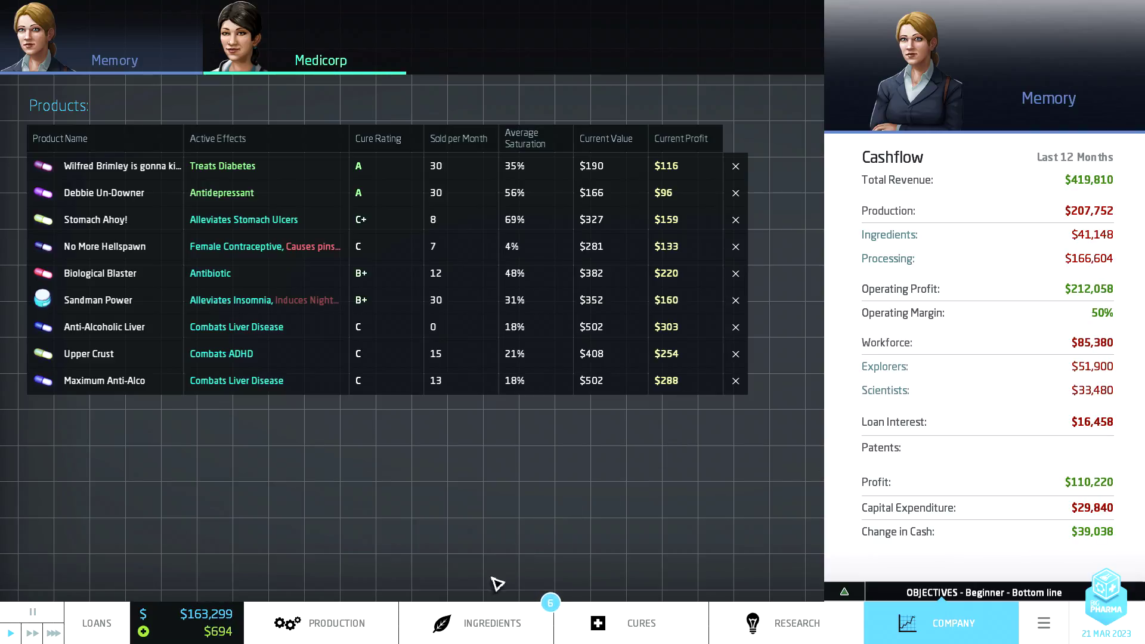
Browse the ingredient cards with their discounts, costs and effects.
click(484, 617)
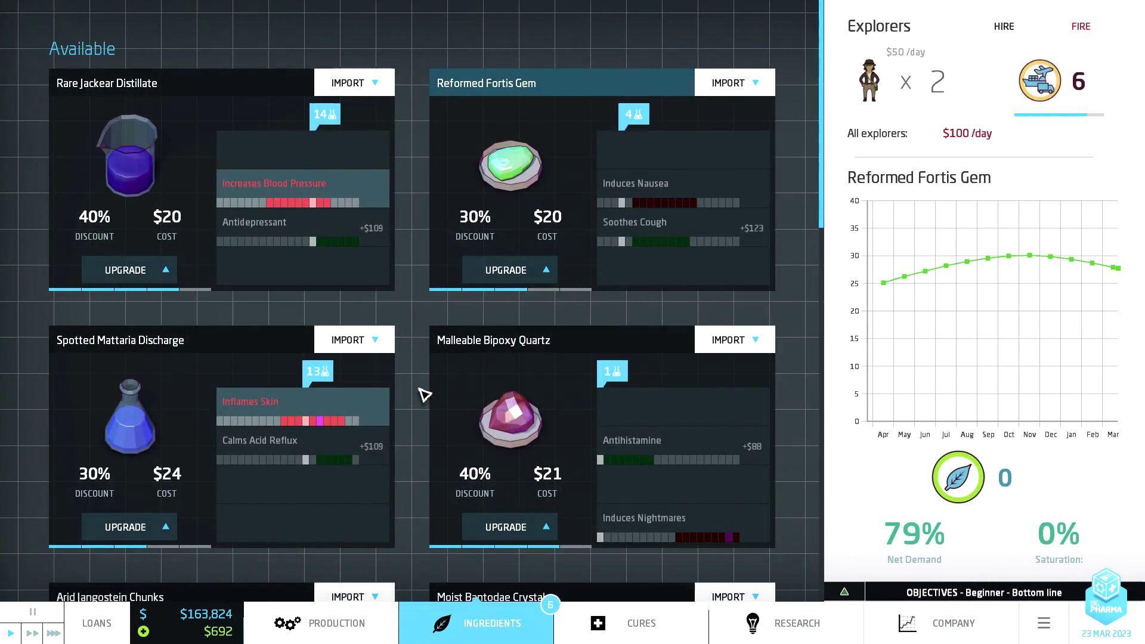
scroll(424, 395, down, 1)
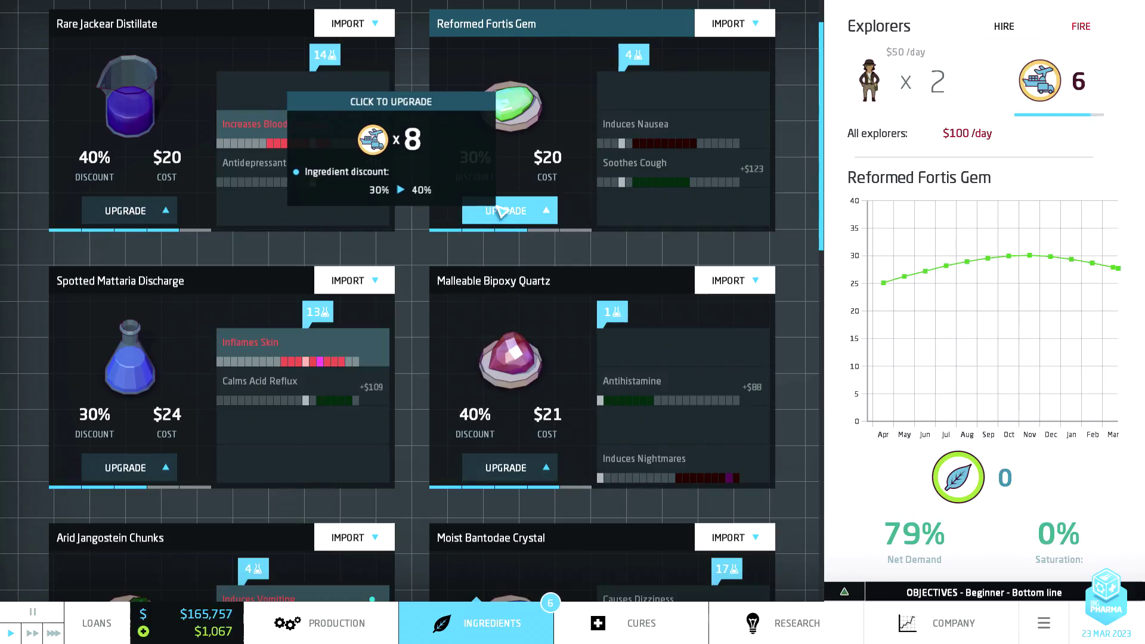
scroll(421, 362, down, 2)
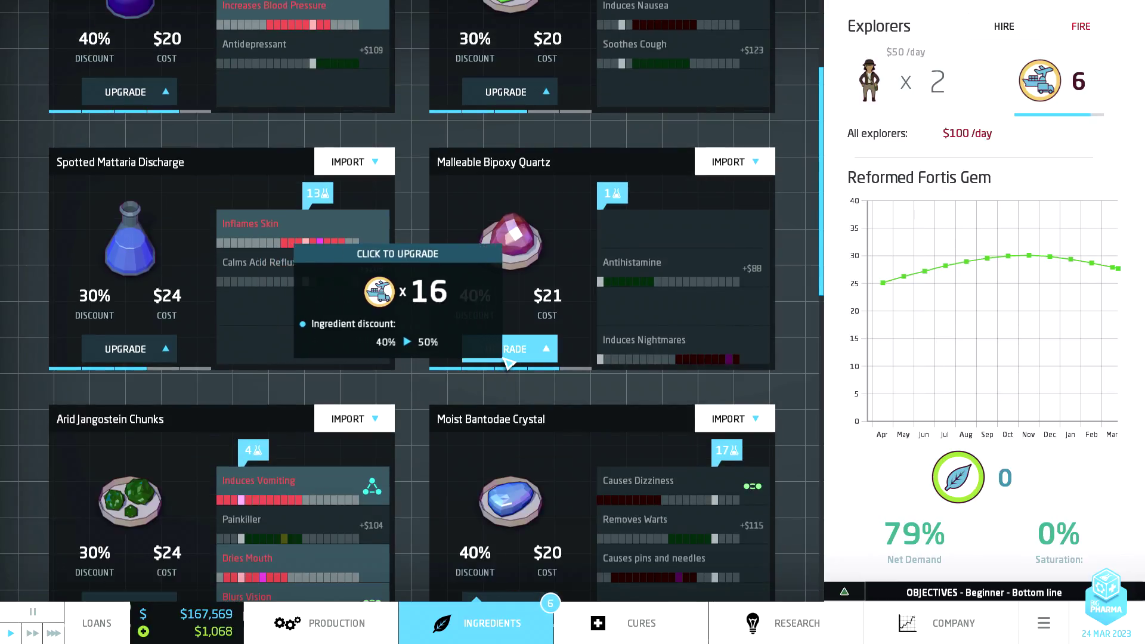
scroll(415, 367, up, 1)
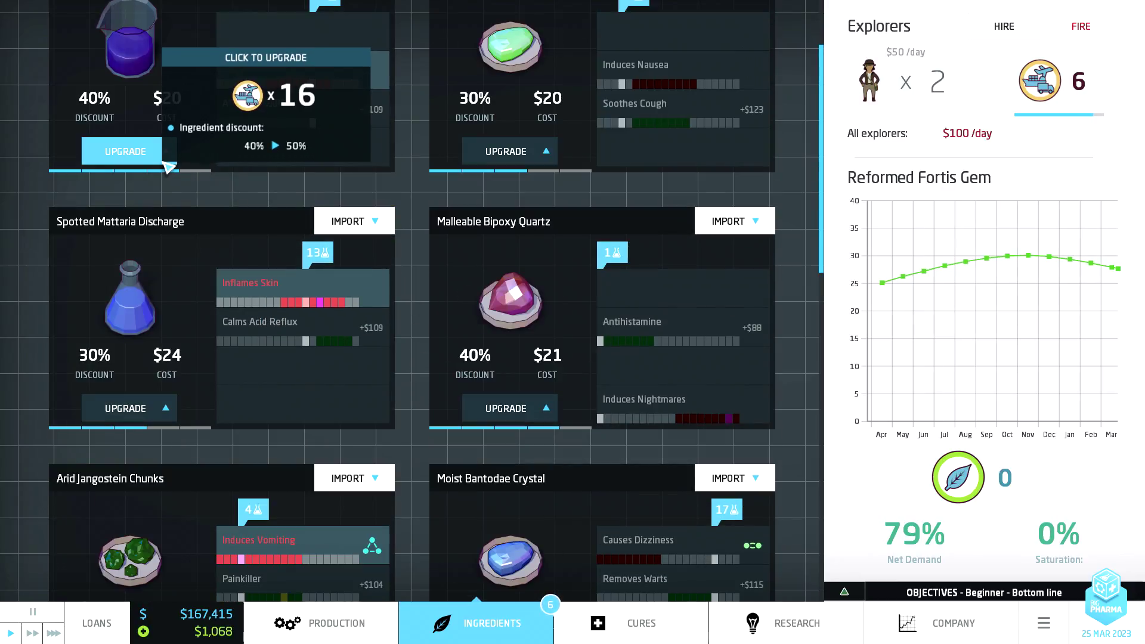
scroll(403, 412, down, 4)
scroll(425, 426, down, 1)
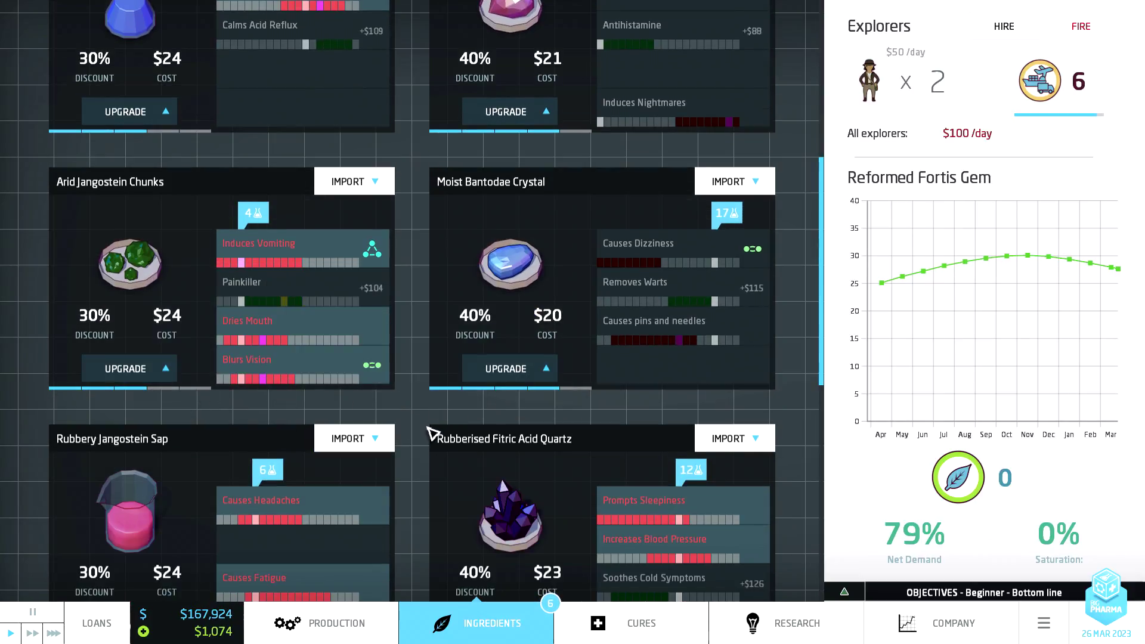
scroll(429, 437, down, 5)
scroll(428, 439, down, 2)
scroll(426, 438, down, 1)
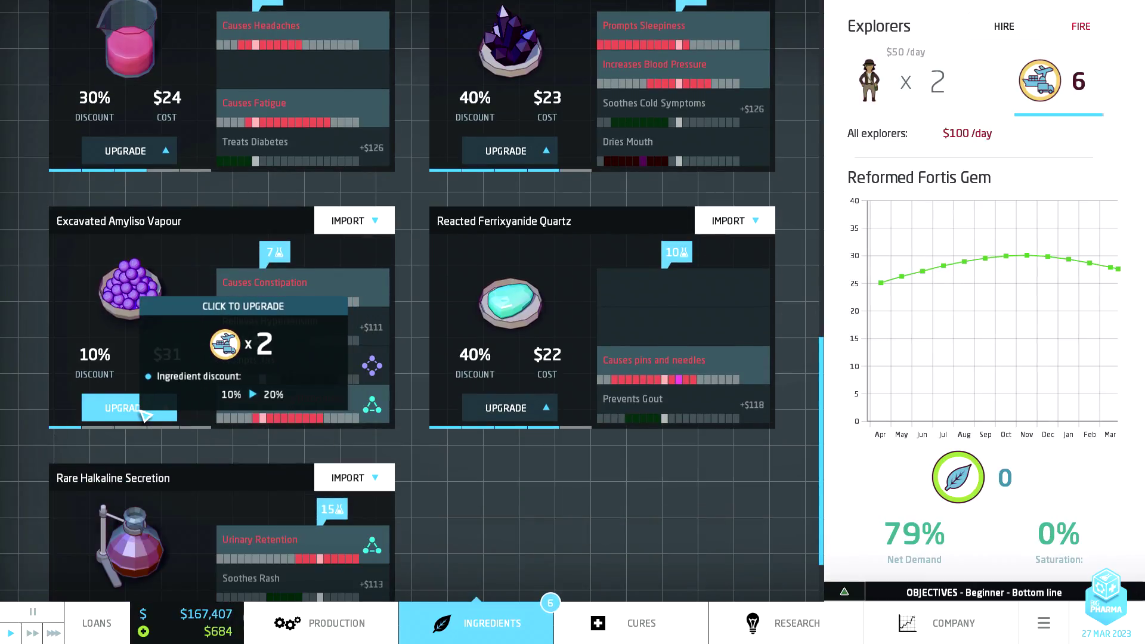
scroll(417, 461, down, 2)
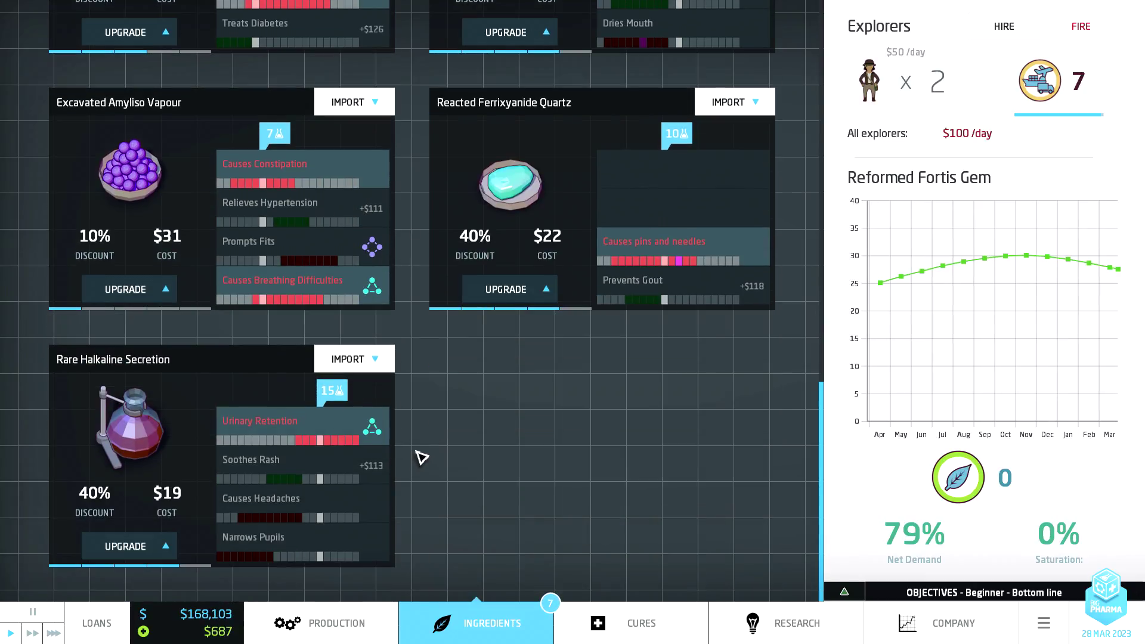
scroll(434, 428, down, 1)
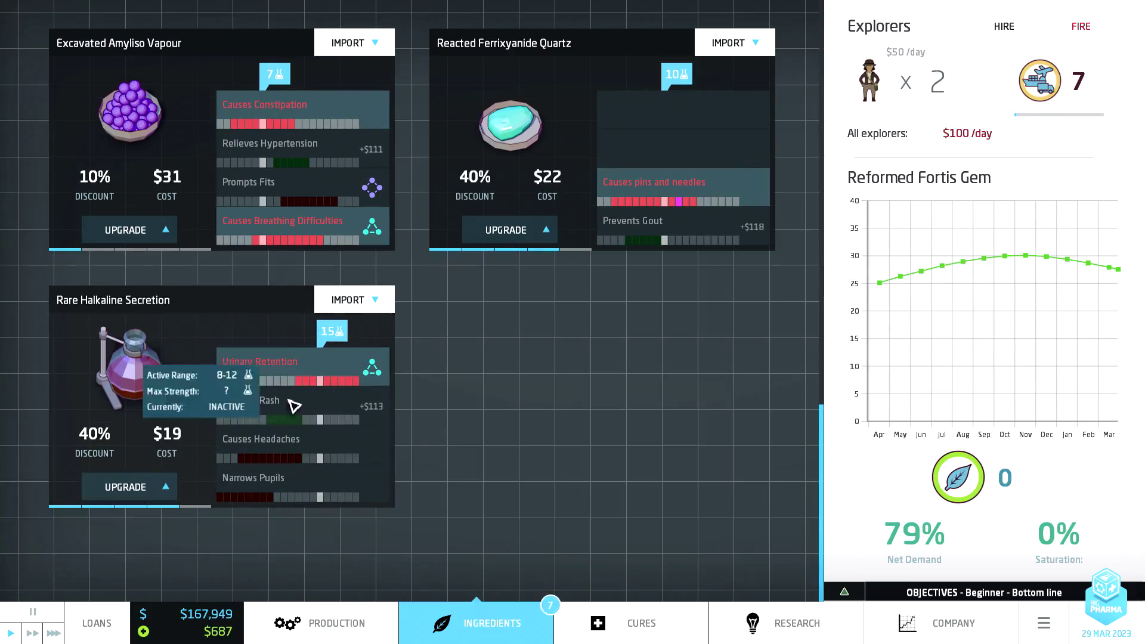
scroll(405, 338, up, 2)
scroll(408, 341, up, 1)
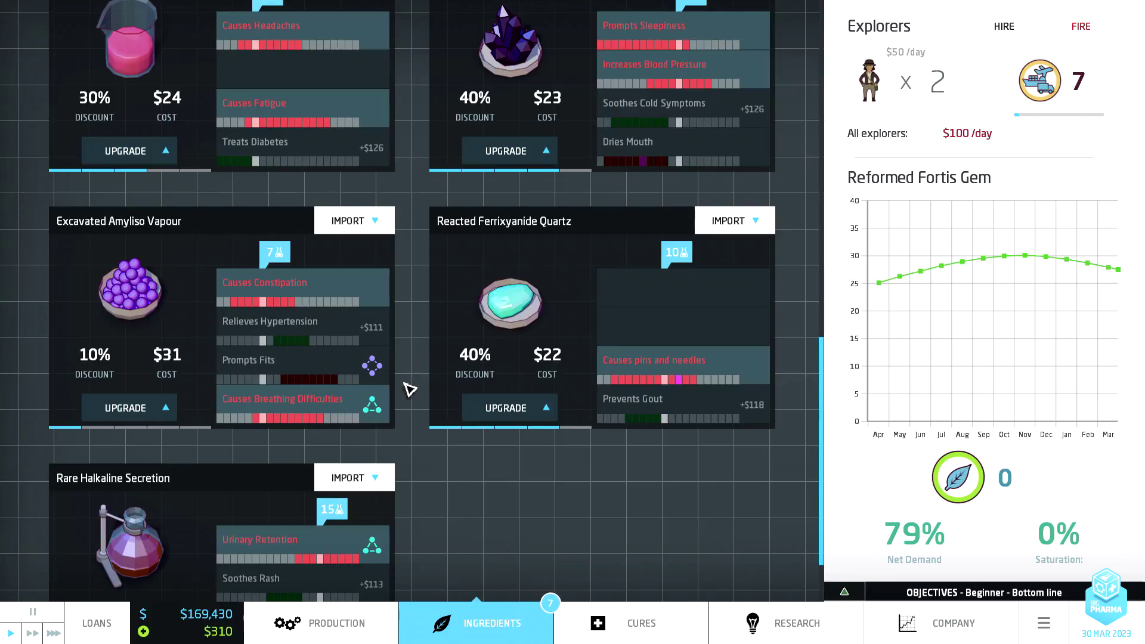
scroll(410, 390, up, 2)
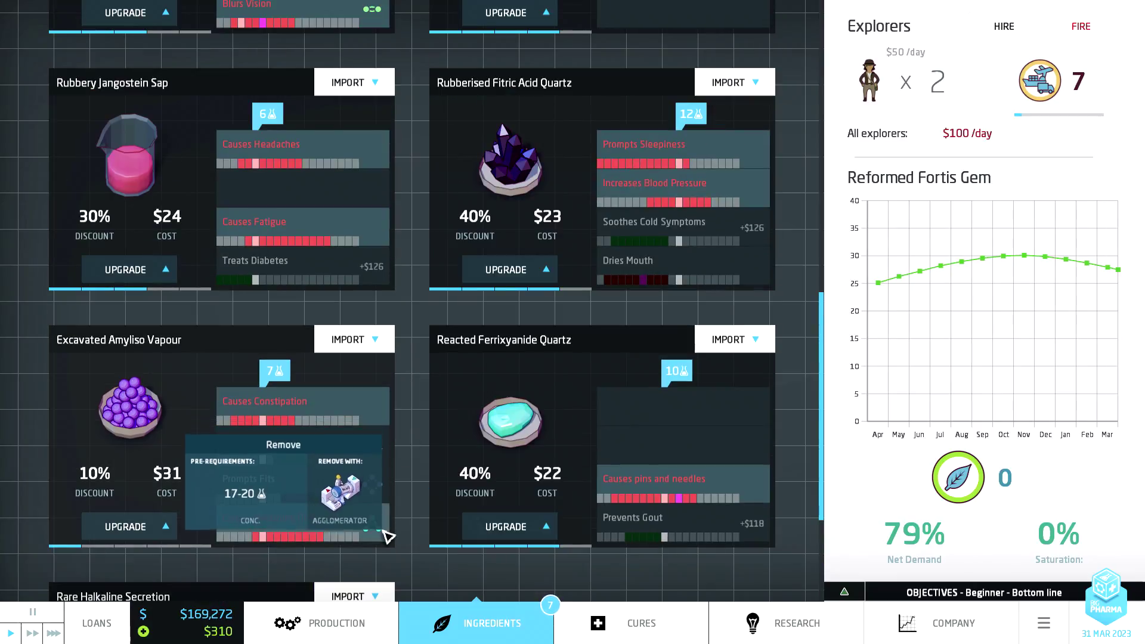
scroll(414, 466, up, 5)
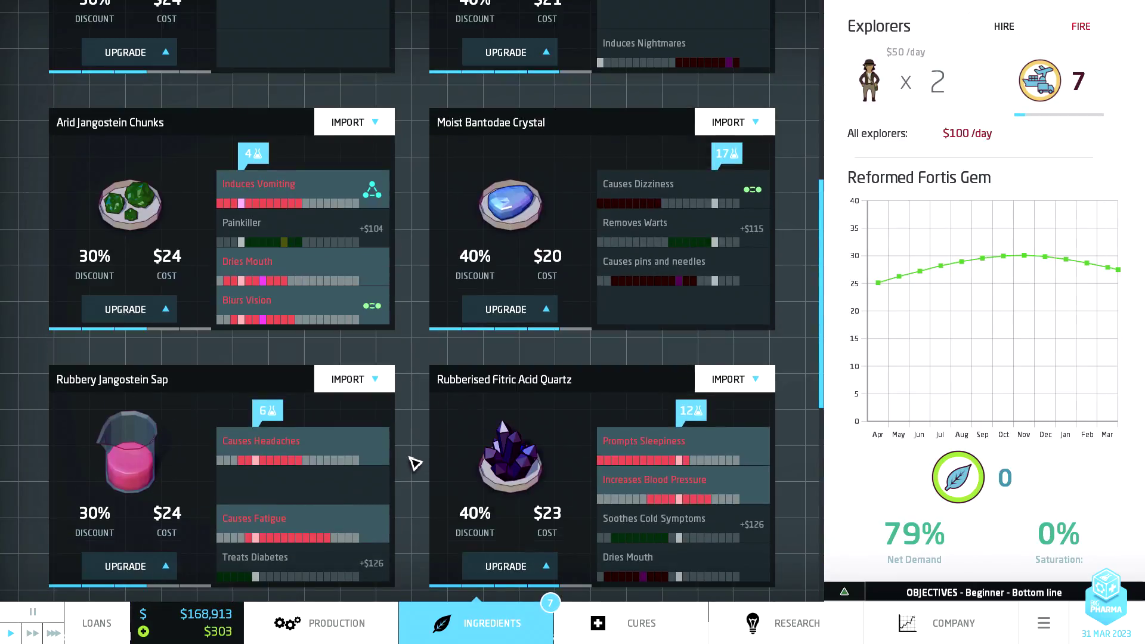
scroll(414, 460, up, 2)
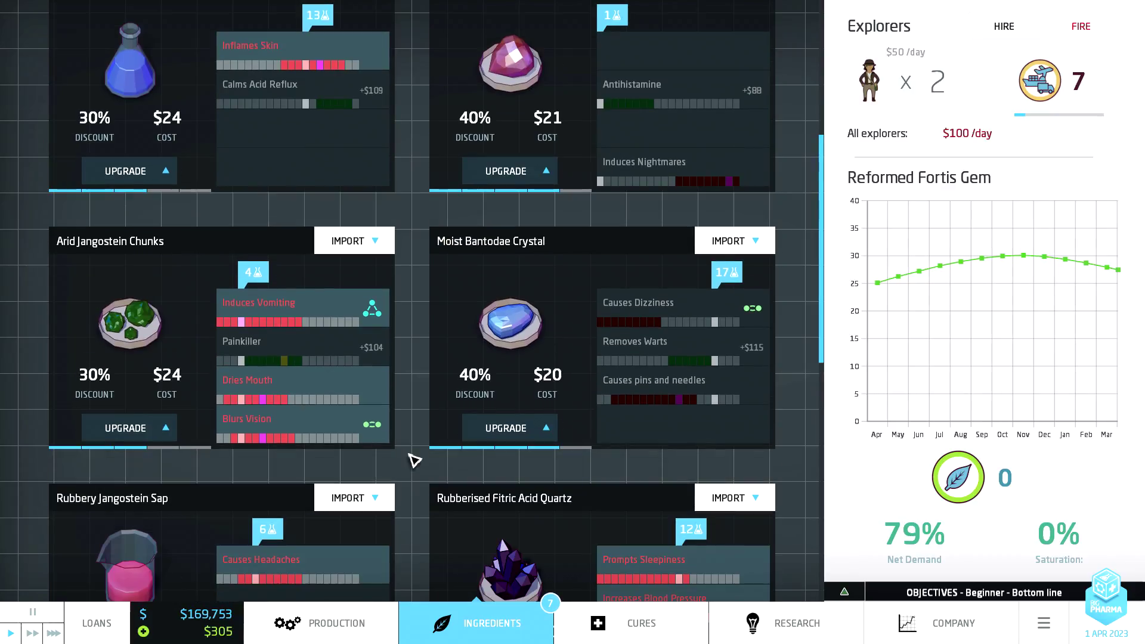
scroll(414, 461, up, 1)
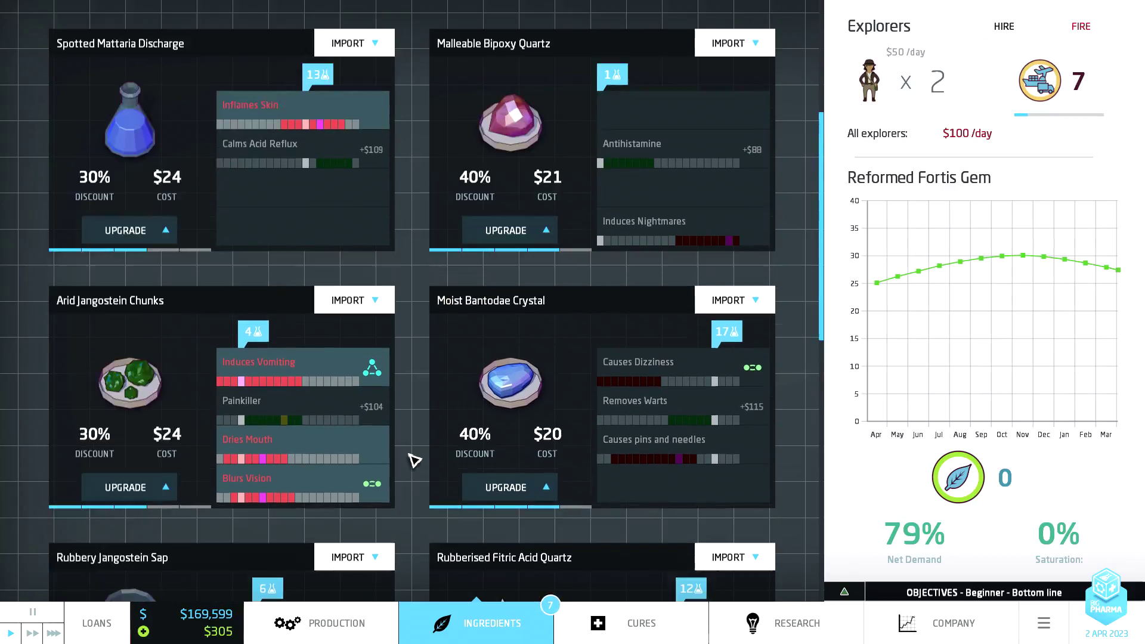
scroll(413, 462, up, 3)
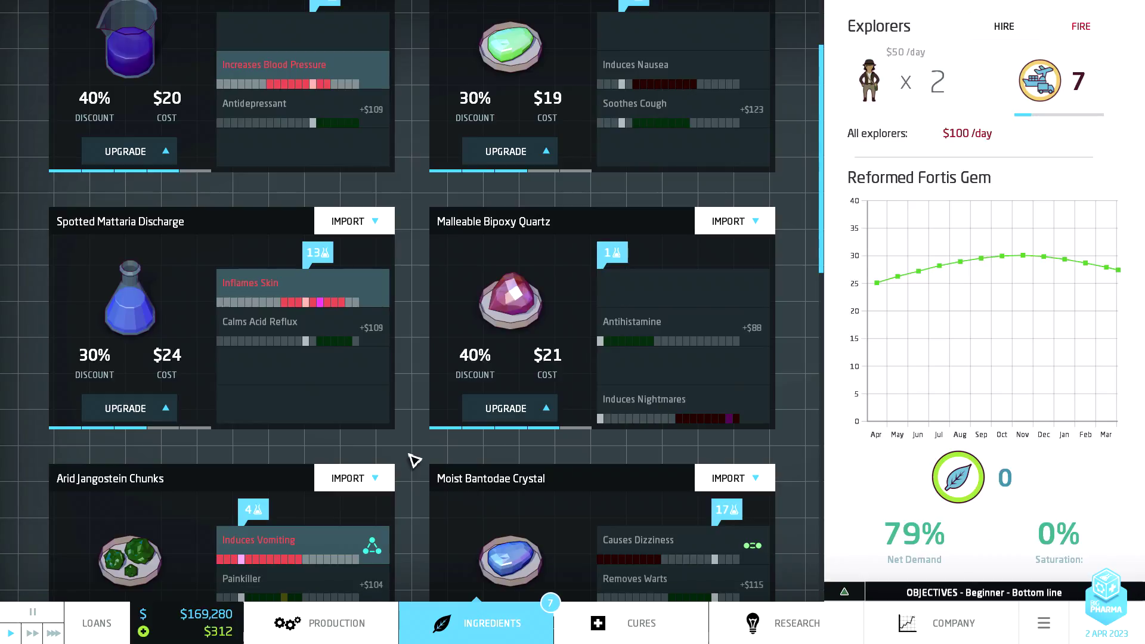
scroll(414, 461, up, 1)
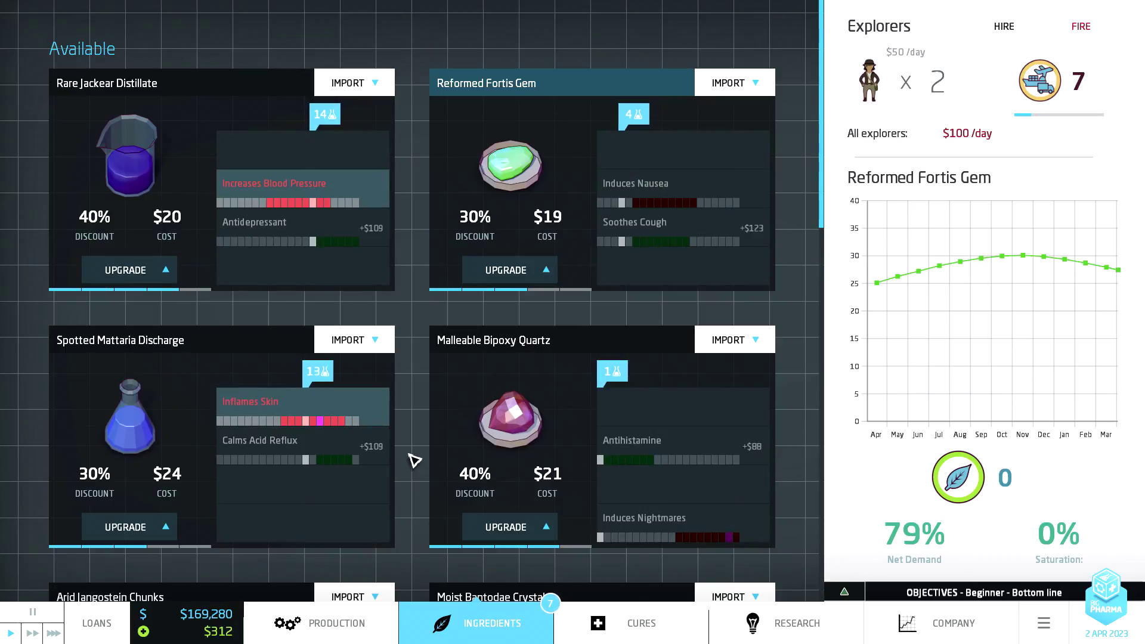
Look over the cures list, then return to the company overview with hotkey 5.
click(647, 624)
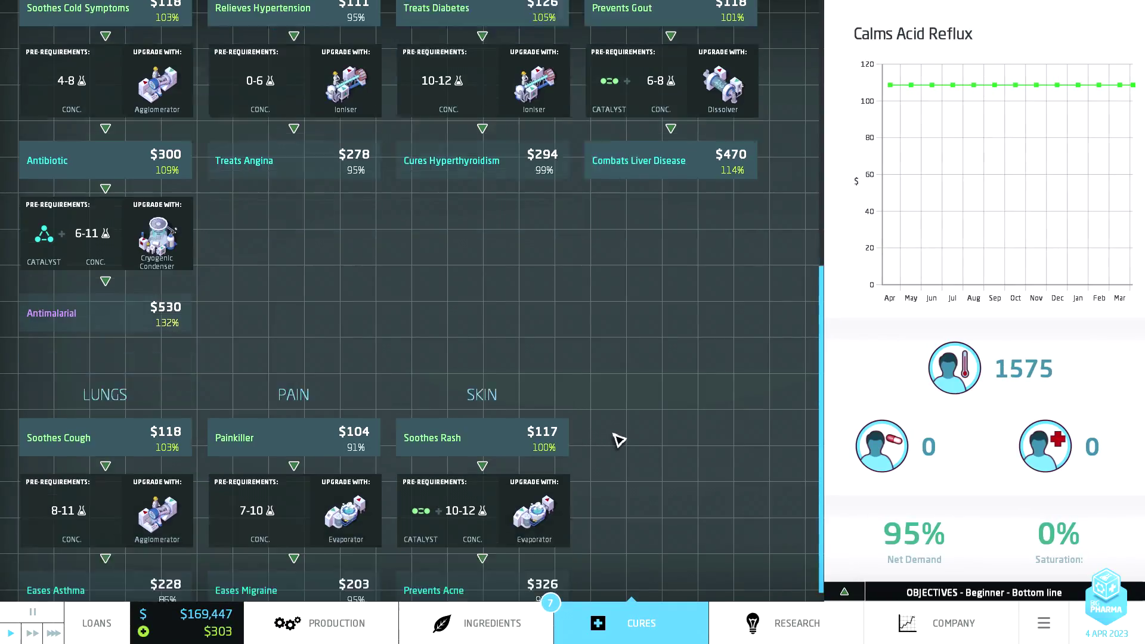
scroll(615, 440, down, 1)
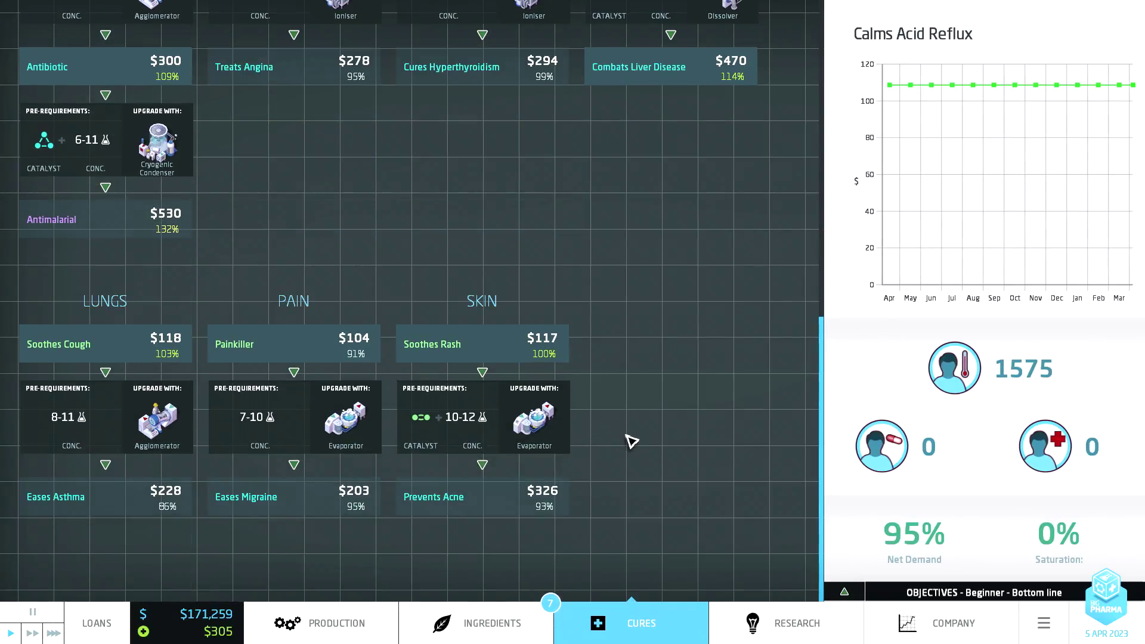
scroll(657, 492, up, 2)
scroll(660, 494, up, 2)
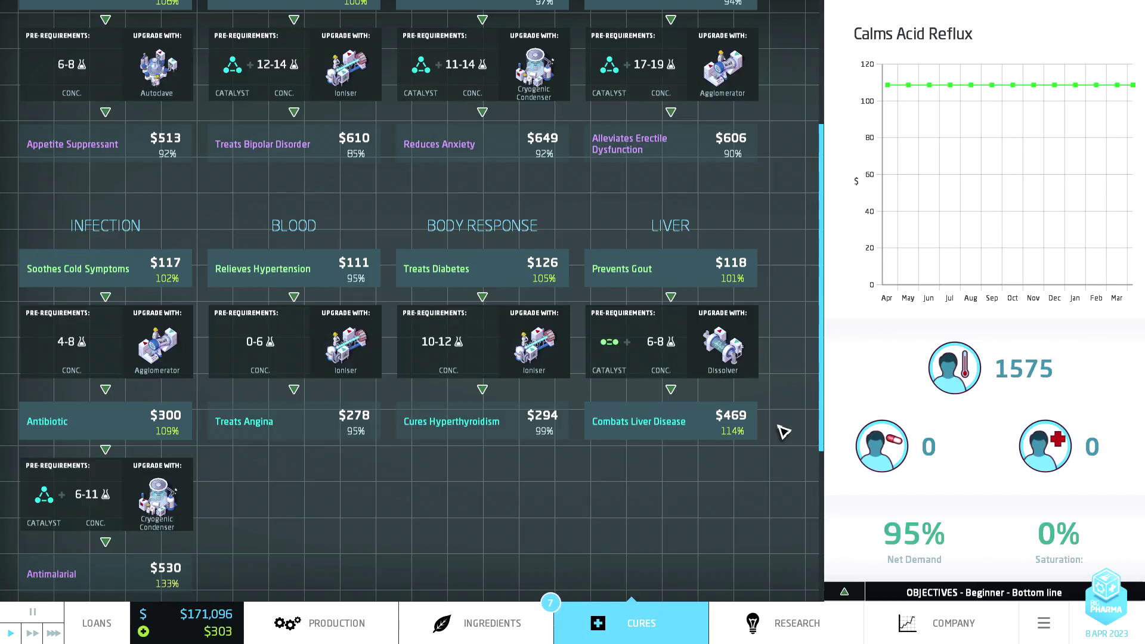
scroll(783, 432, down, 4)
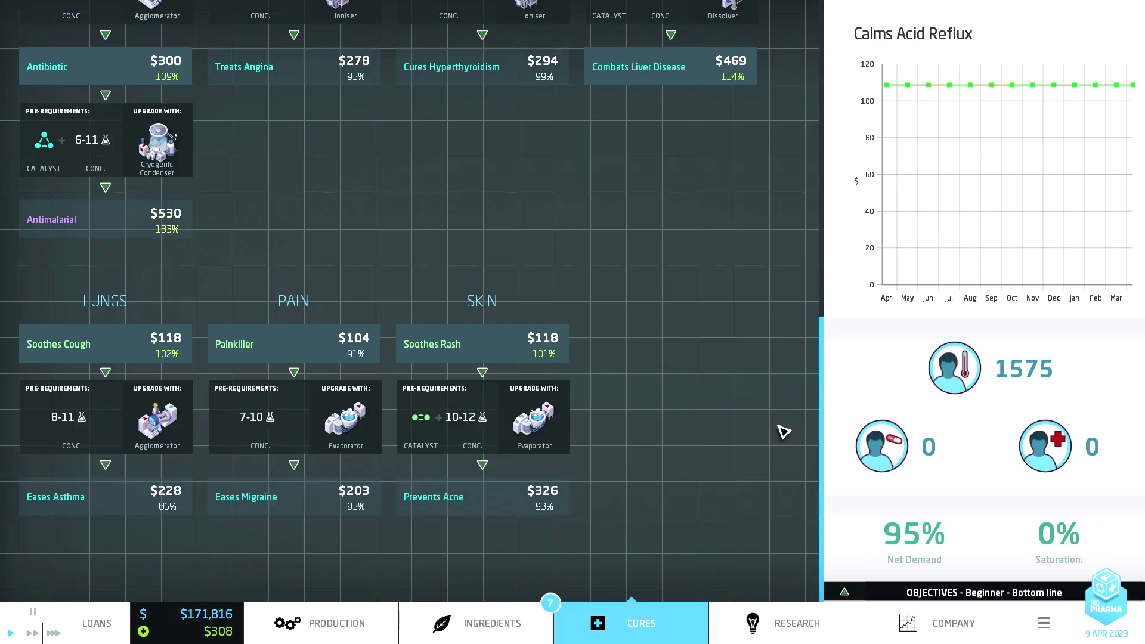
scroll(783, 432, up, 1)
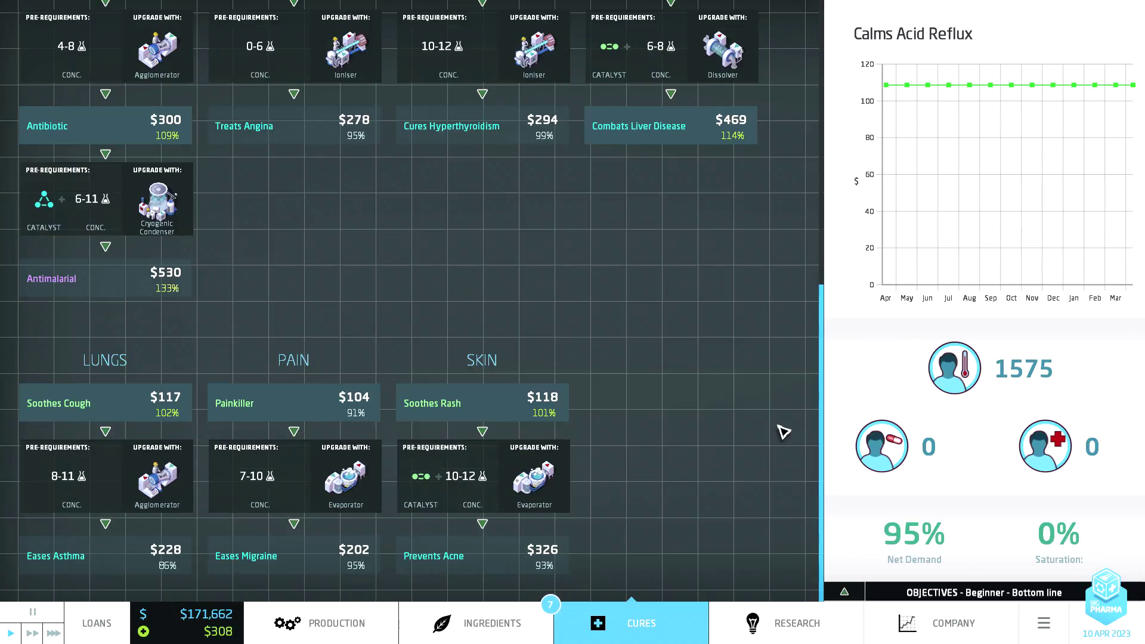
scroll(783, 432, up, 5)
scroll(783, 432, up, 2)
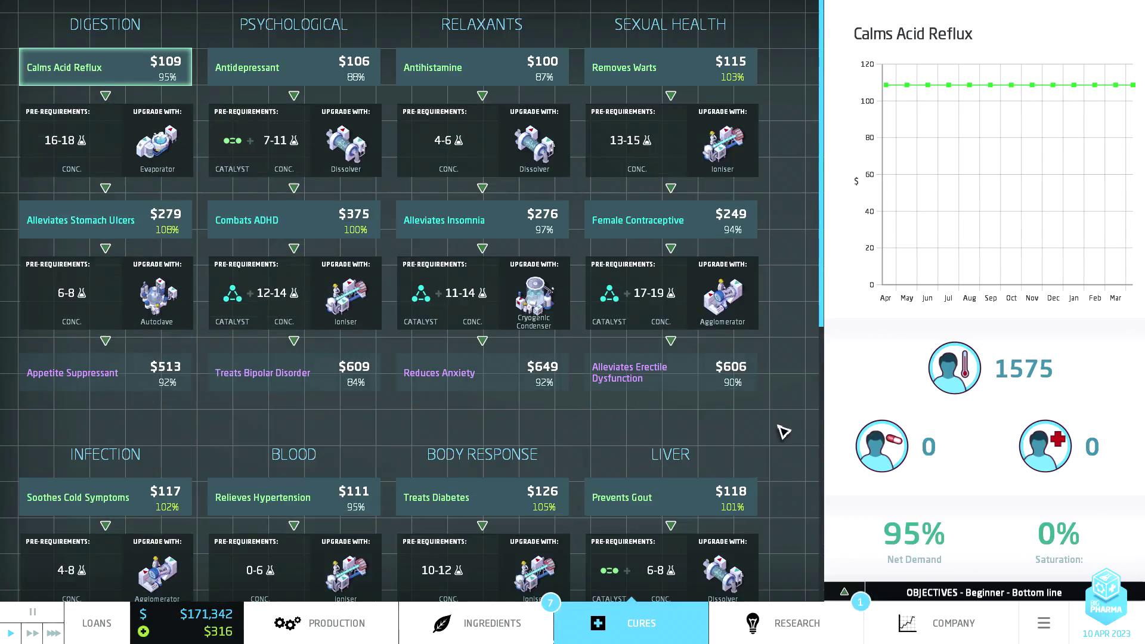
scroll(797, 474, down, 1)
key(5)
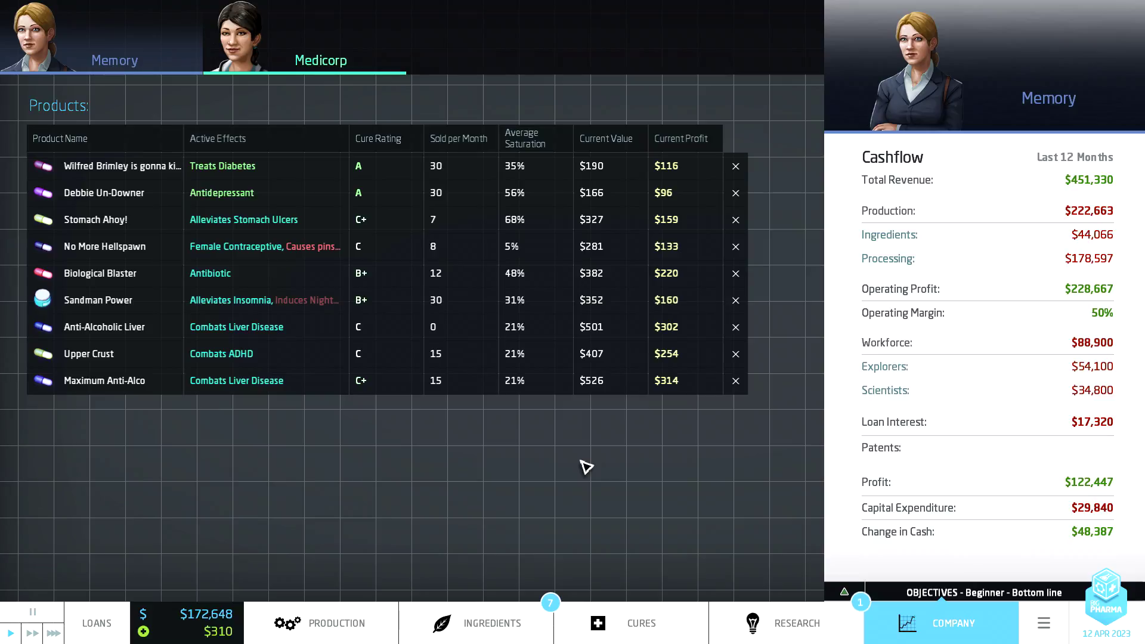
Run the game at top speed while checking progress toward the $2.5 million revenue objective.
click(845, 594)
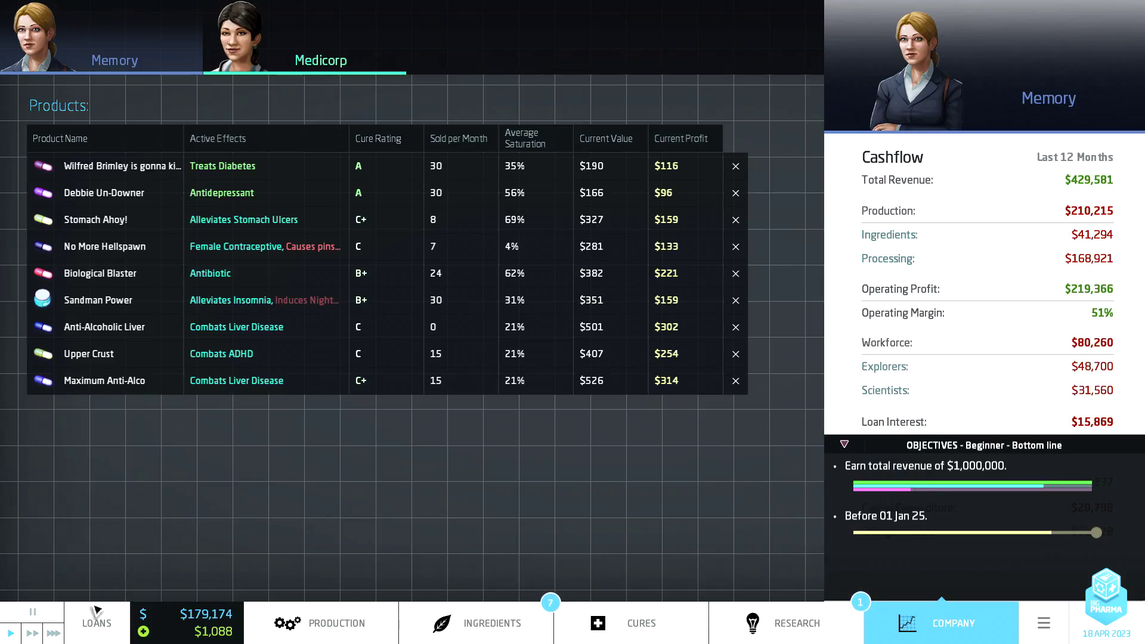
click(54, 633)
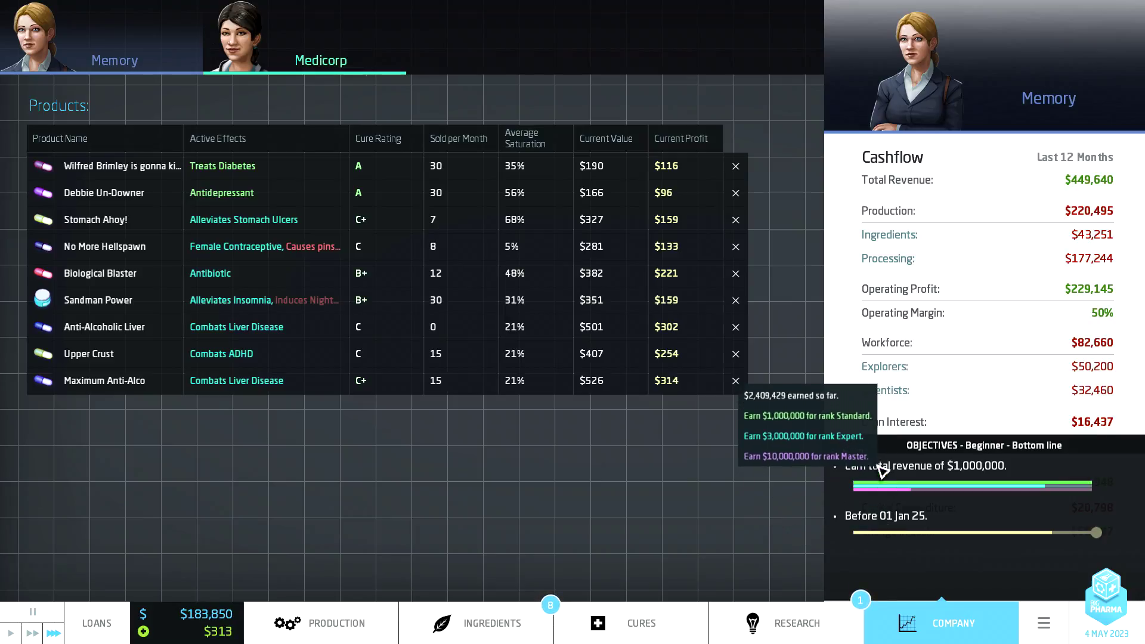
click(843, 444)
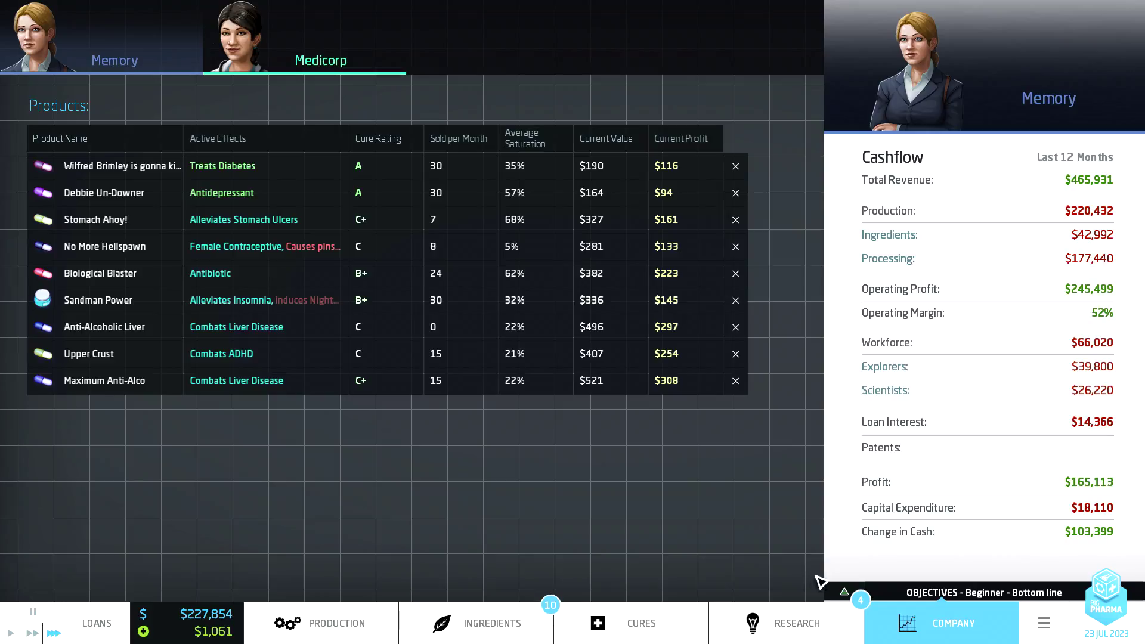
click(846, 593)
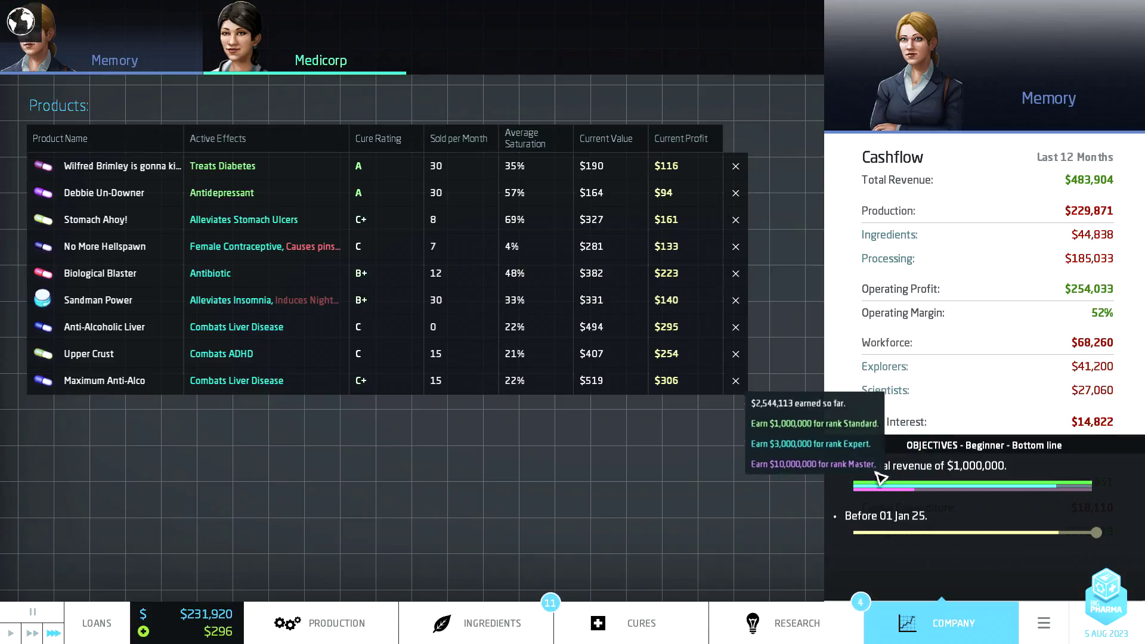
click(845, 447)
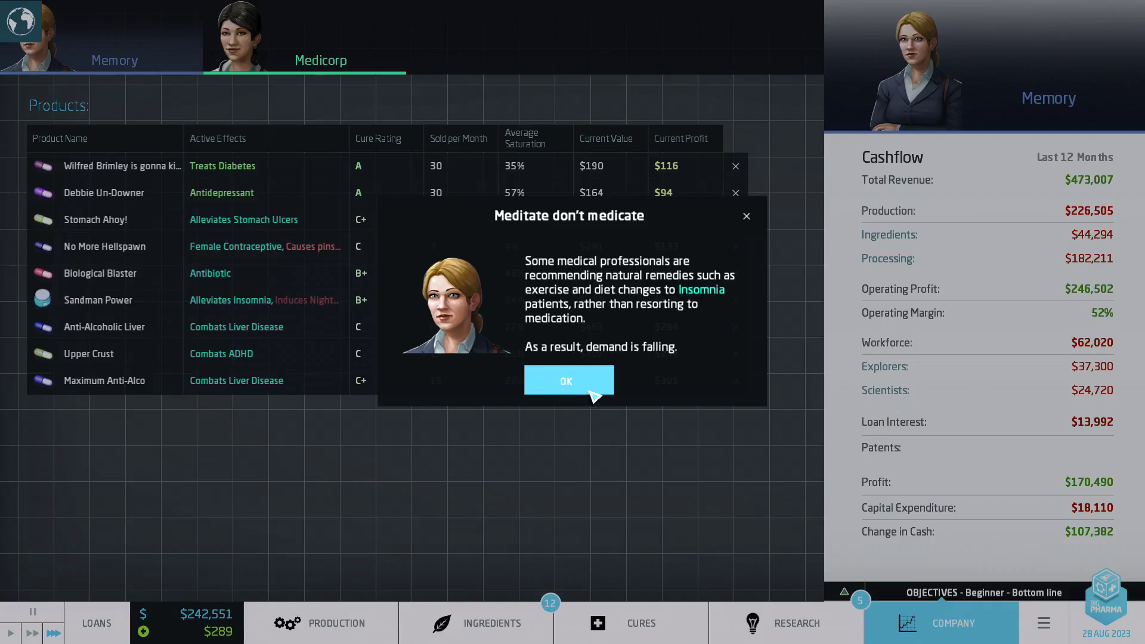
Dismiss the Insomnia demand news and drop Anti-Alcoholic Liver from the product lineup.
click(567, 380)
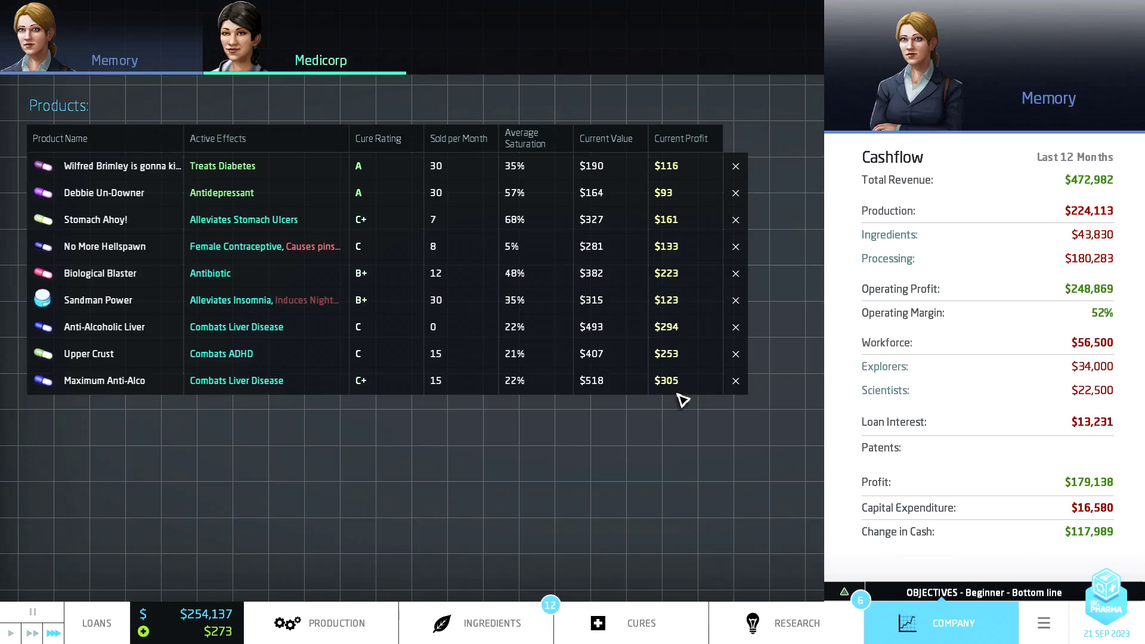
click(736, 328)
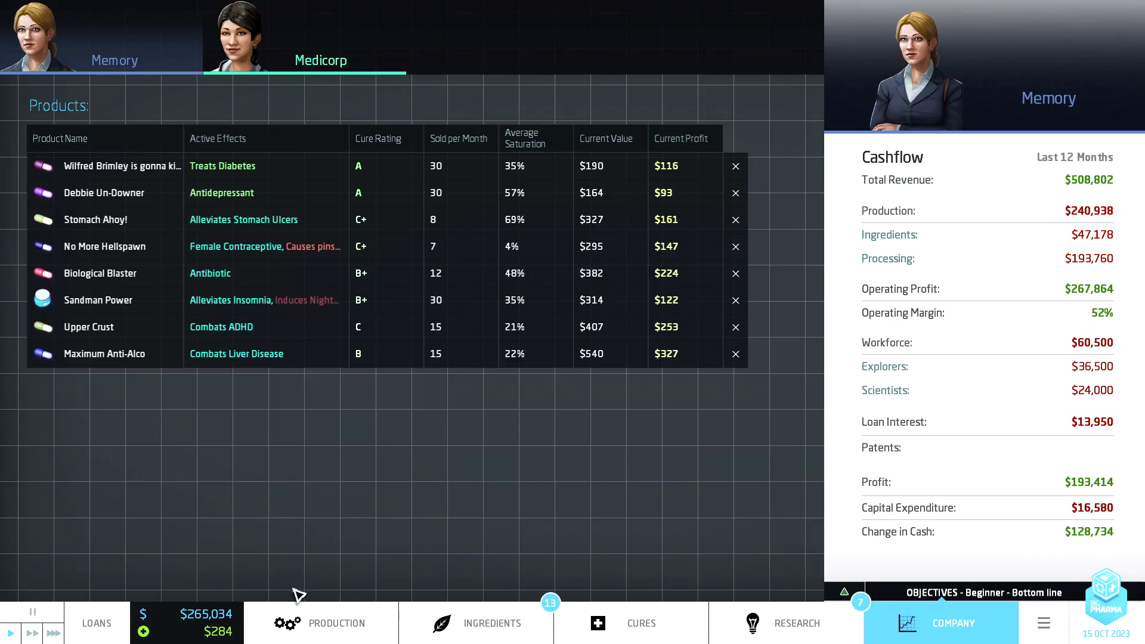
click(305, 621)
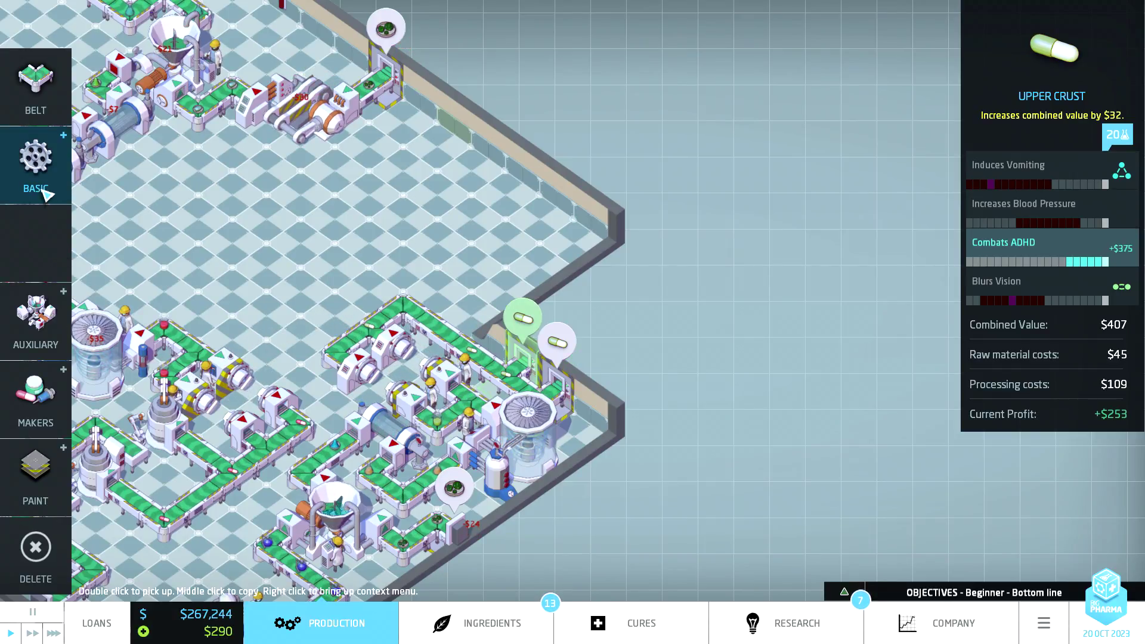
Build a rotated $1,500 Analyzer left of the upper conveyor loop.
click(38, 331)
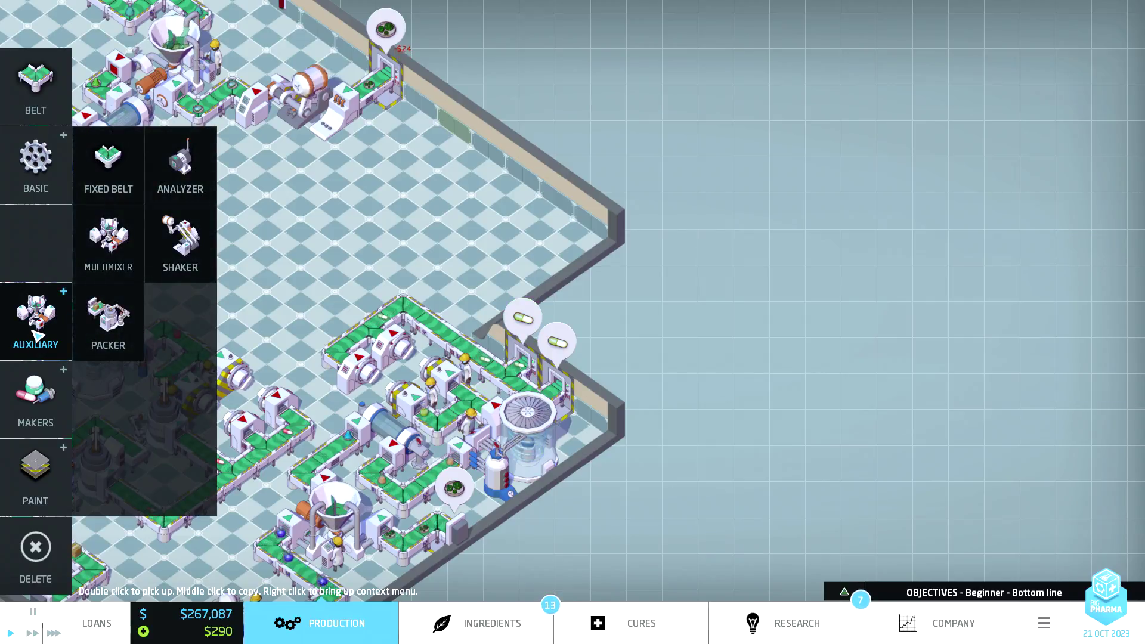
click(179, 166)
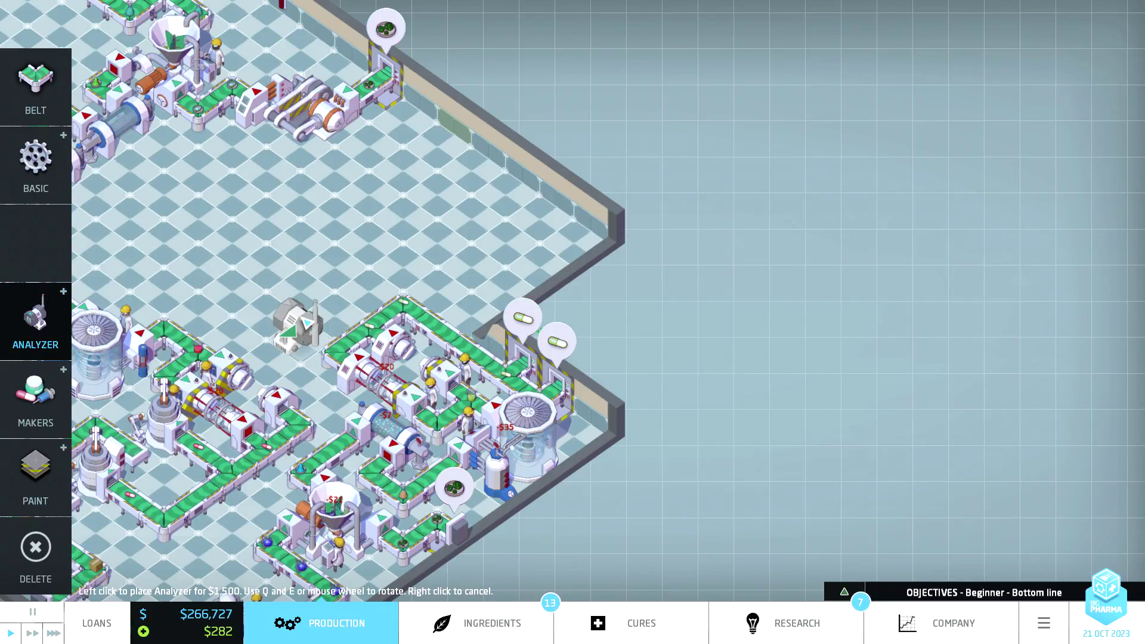
key(e)
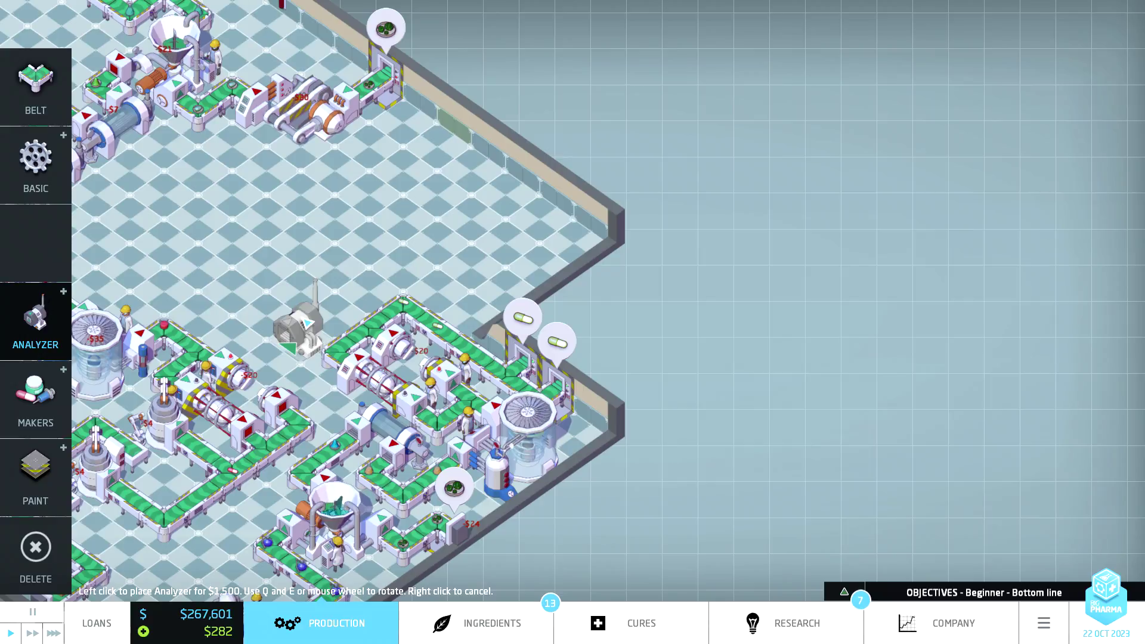
click(304, 322)
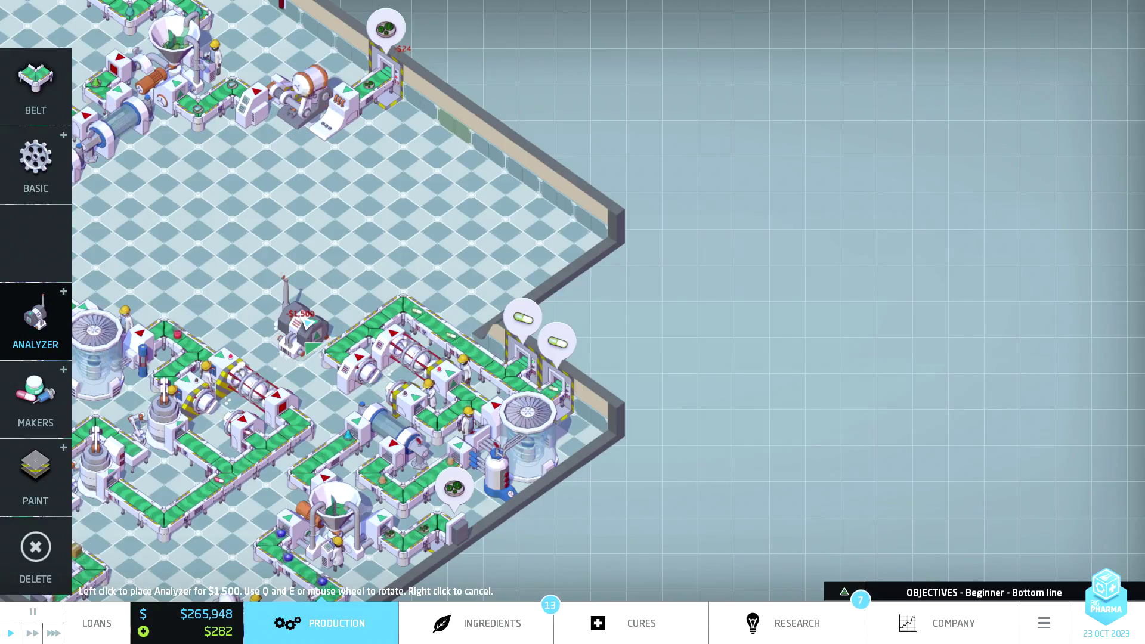
right_click(304, 322)
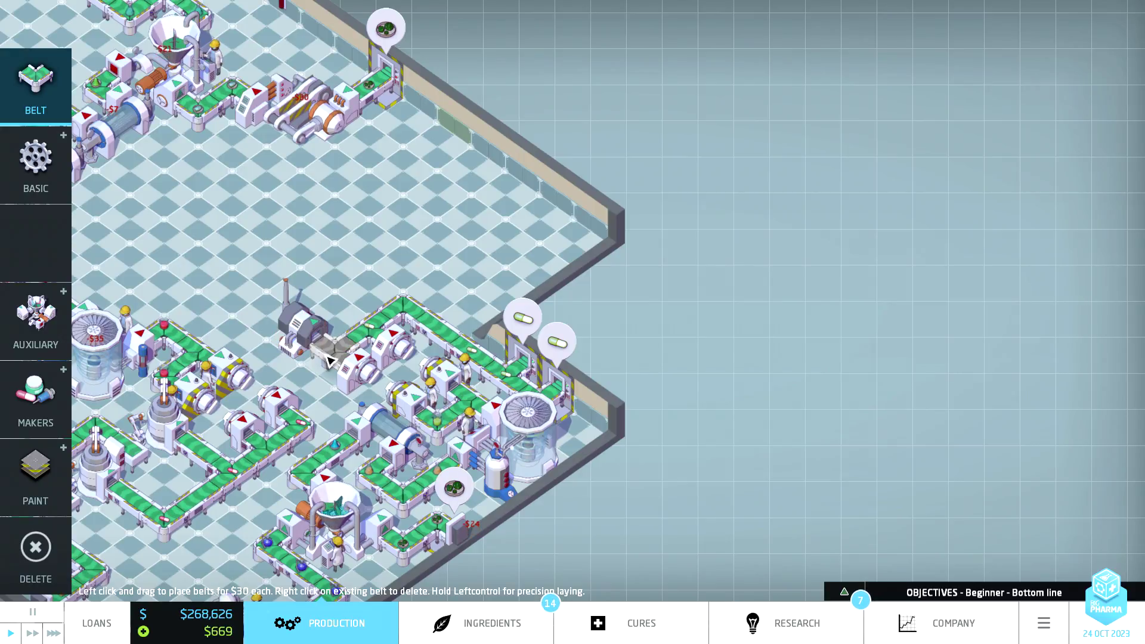
right_click(326, 262)
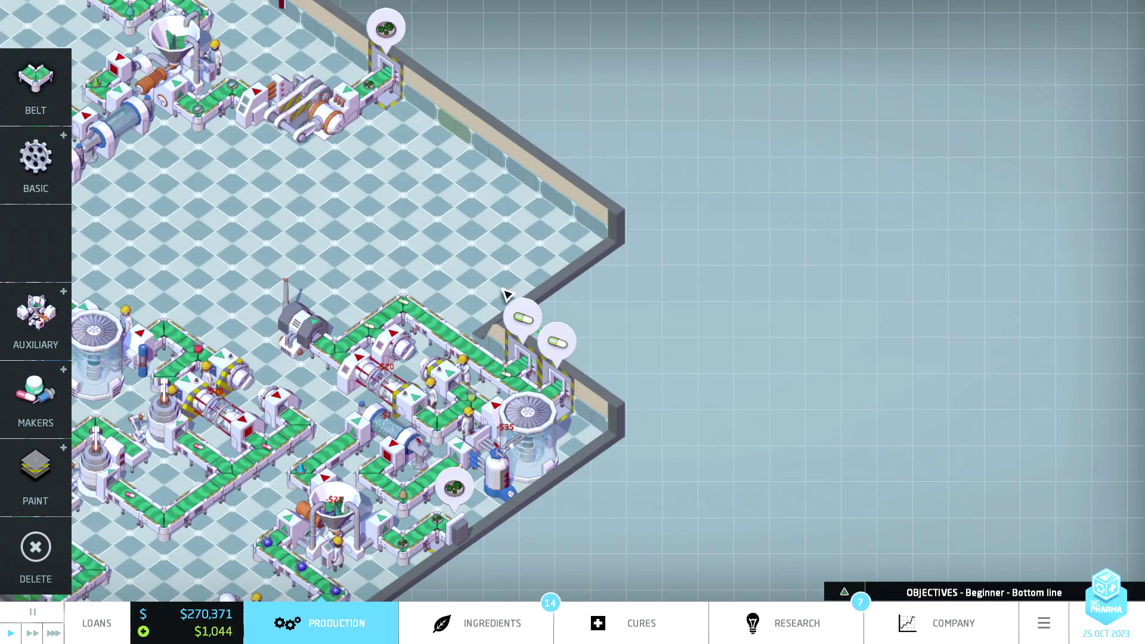
click(492, 624)
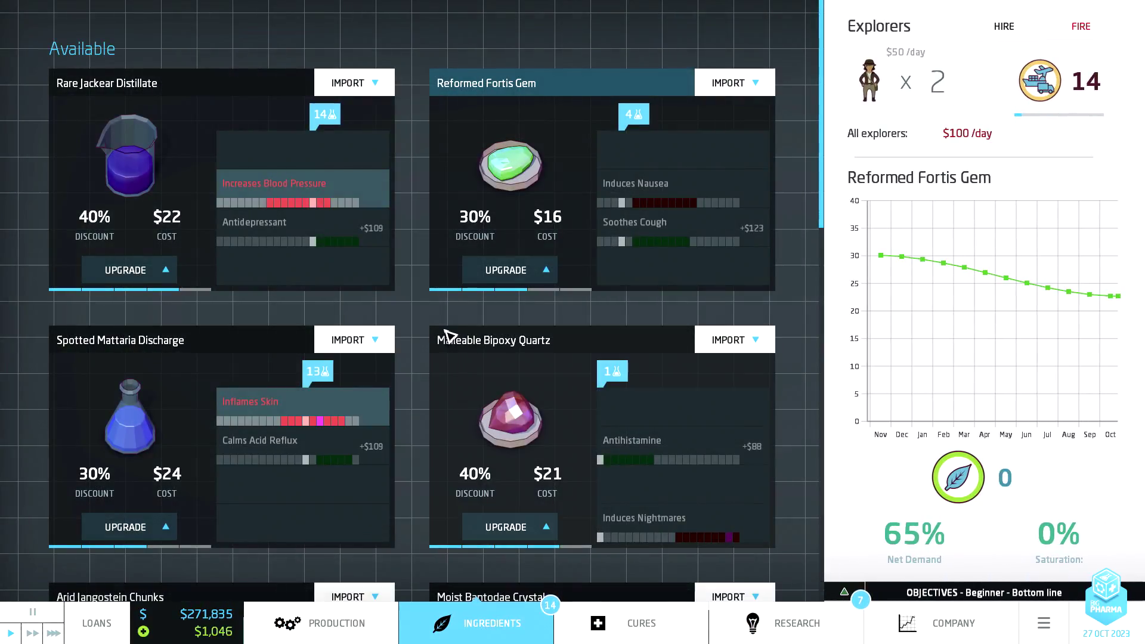
scroll(416, 383, down, 3)
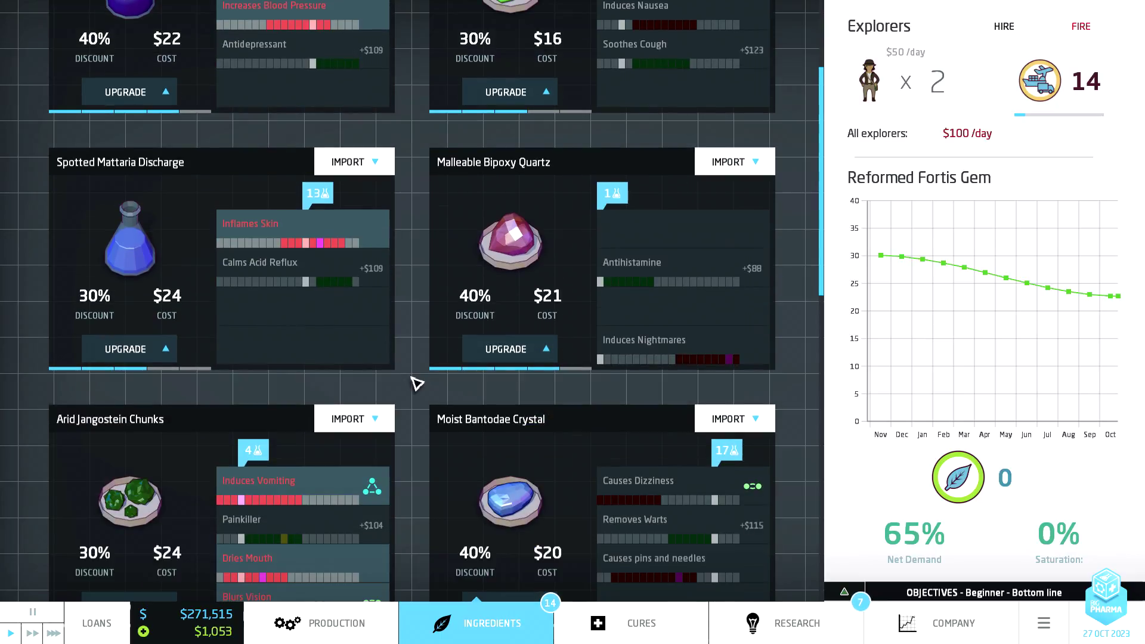
scroll(416, 383, up, 2)
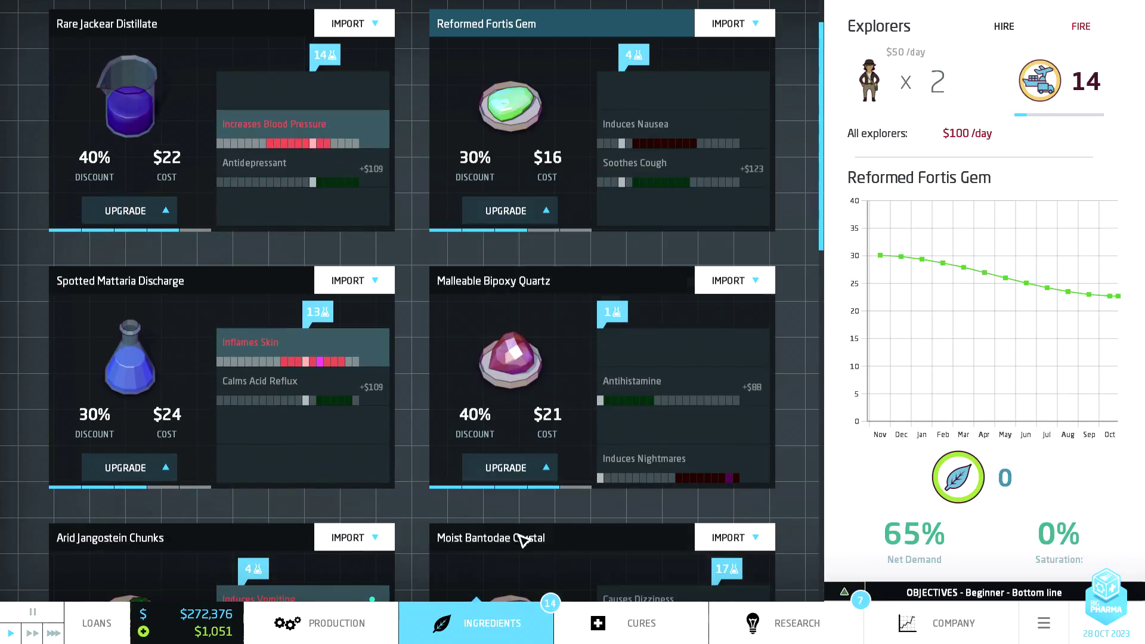
Research both Analyzer upgrades, raising its success rate from 75% to 100%.
click(779, 622)
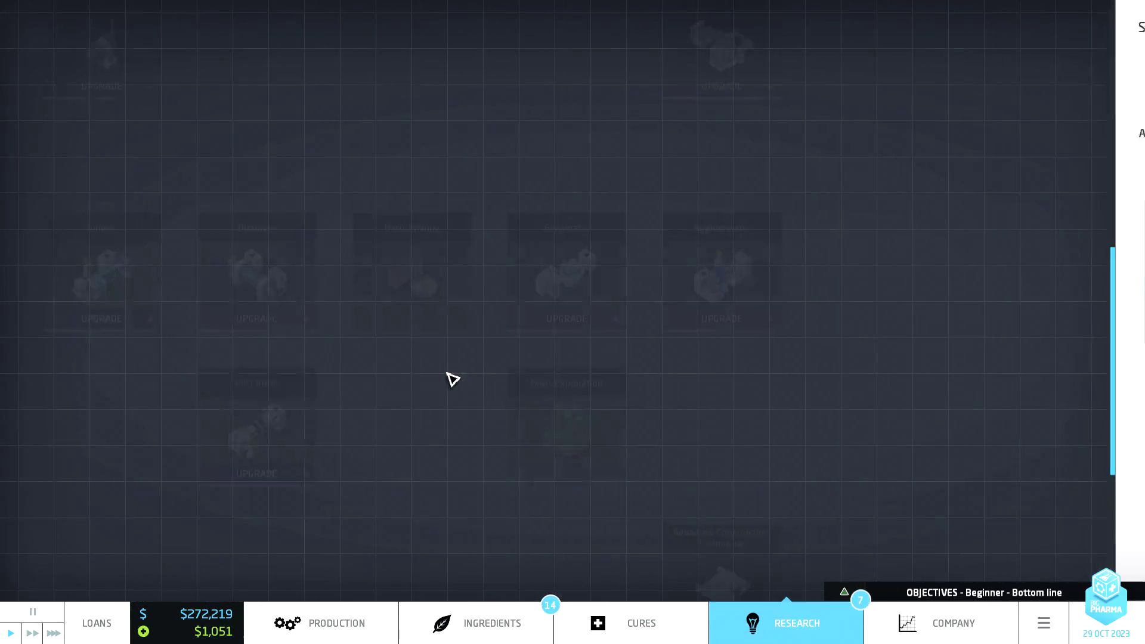
scroll(493, 397, up, 5)
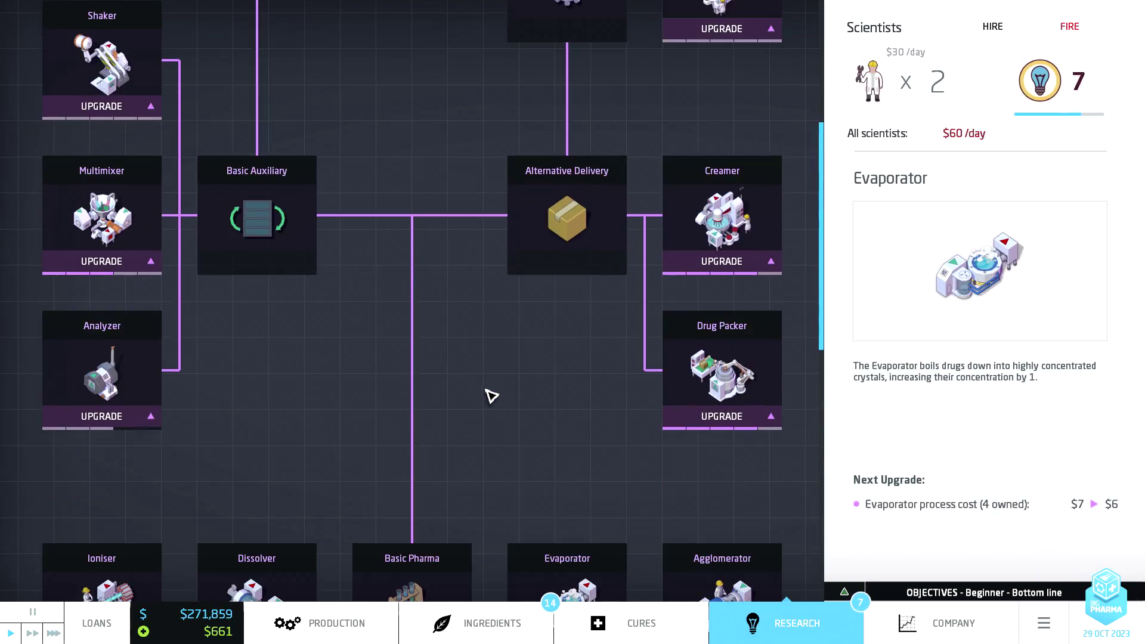
click(117, 426)
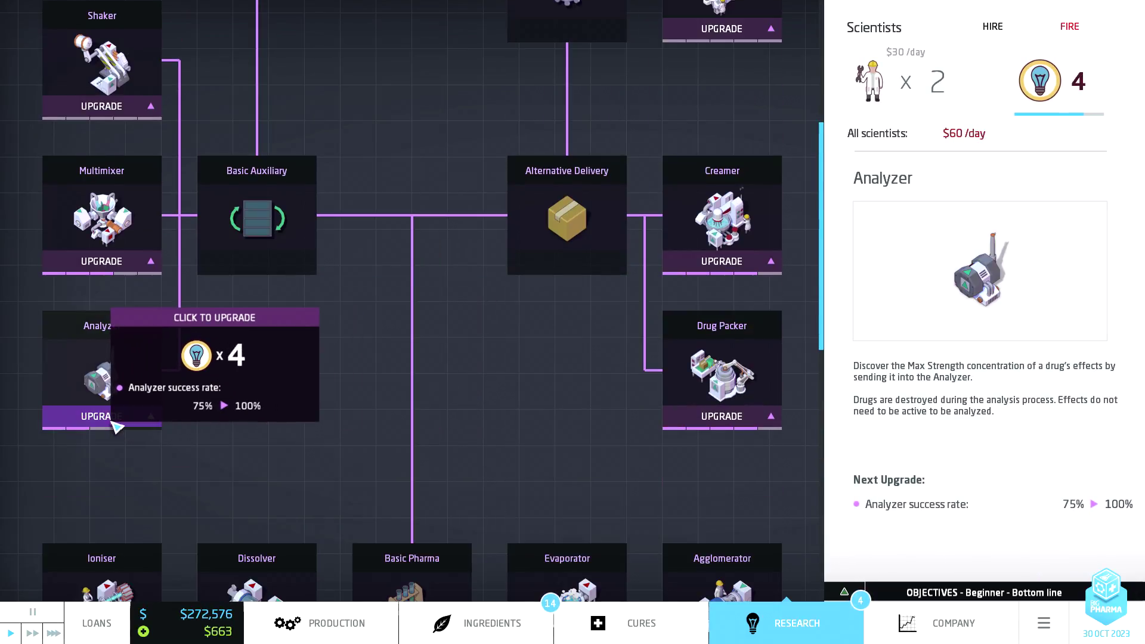
click(116, 426)
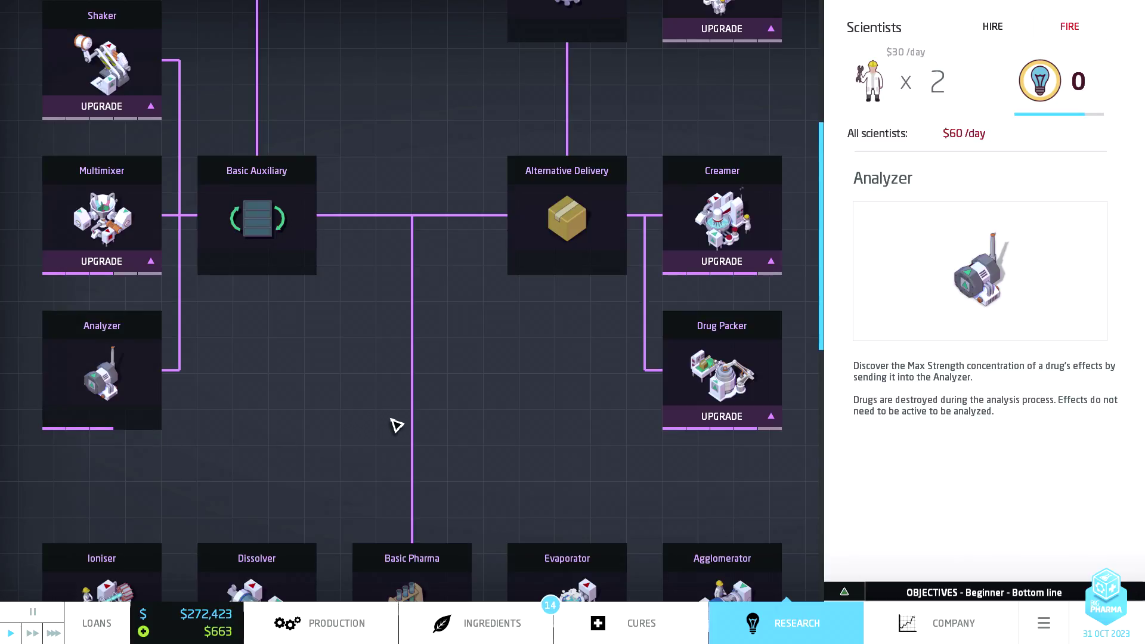
scroll(424, 416, up, 3)
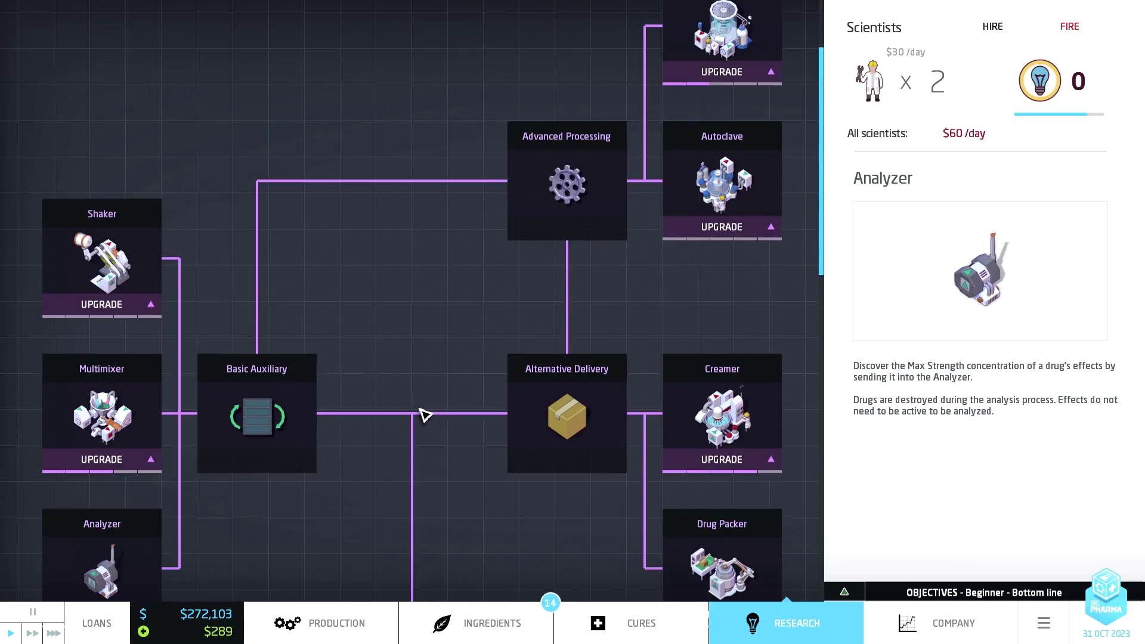
scroll(424, 416, down, 2)
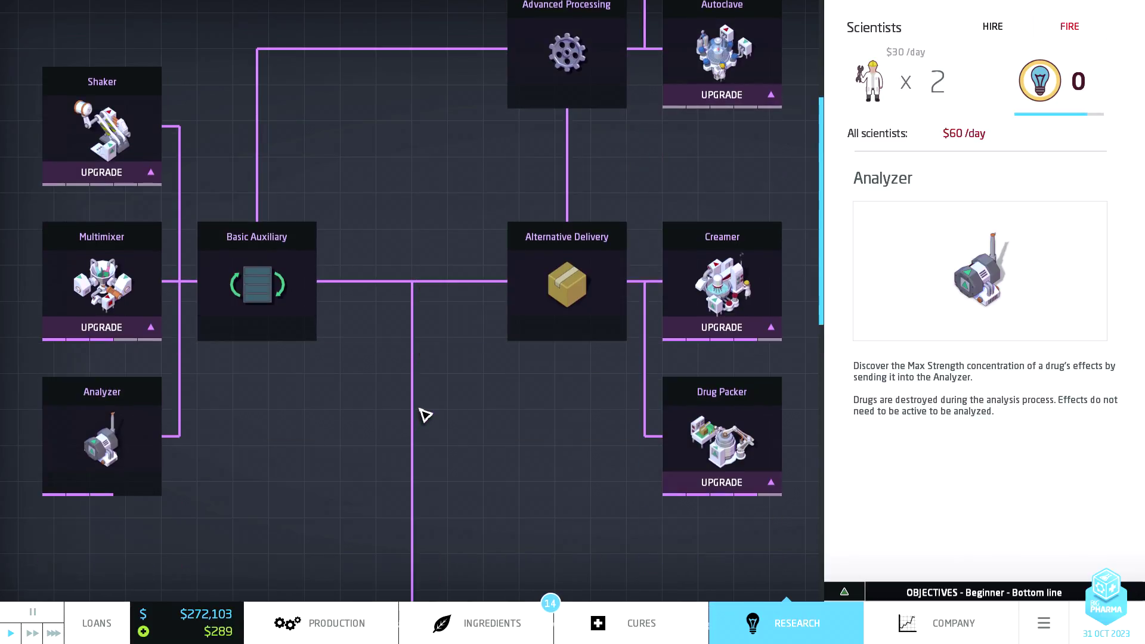
click(378, 630)
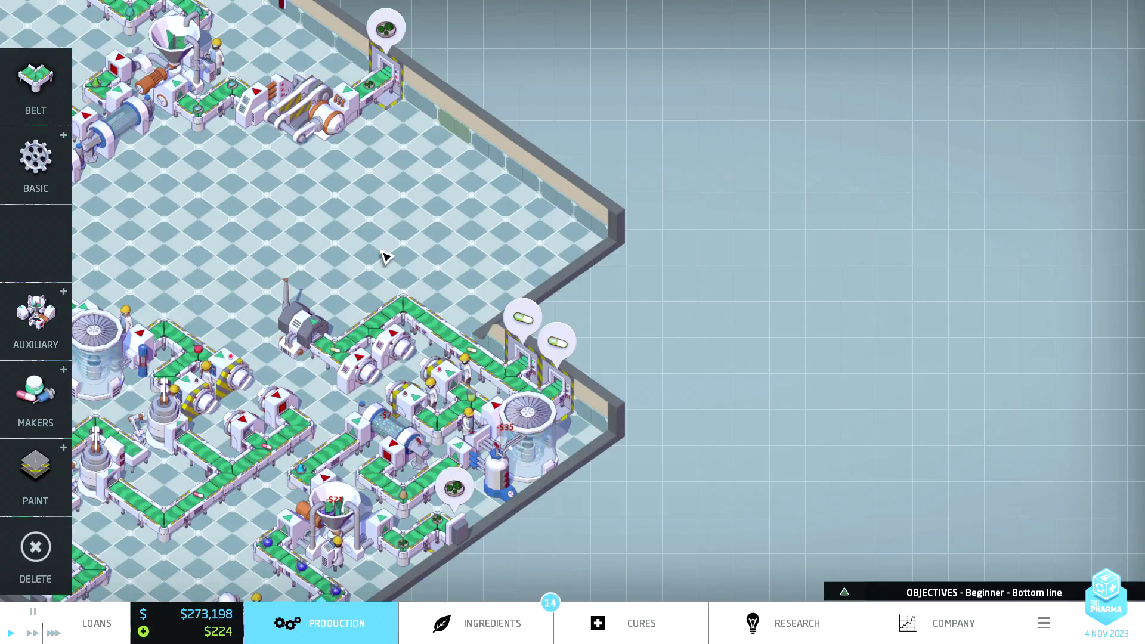
click(849, 593)
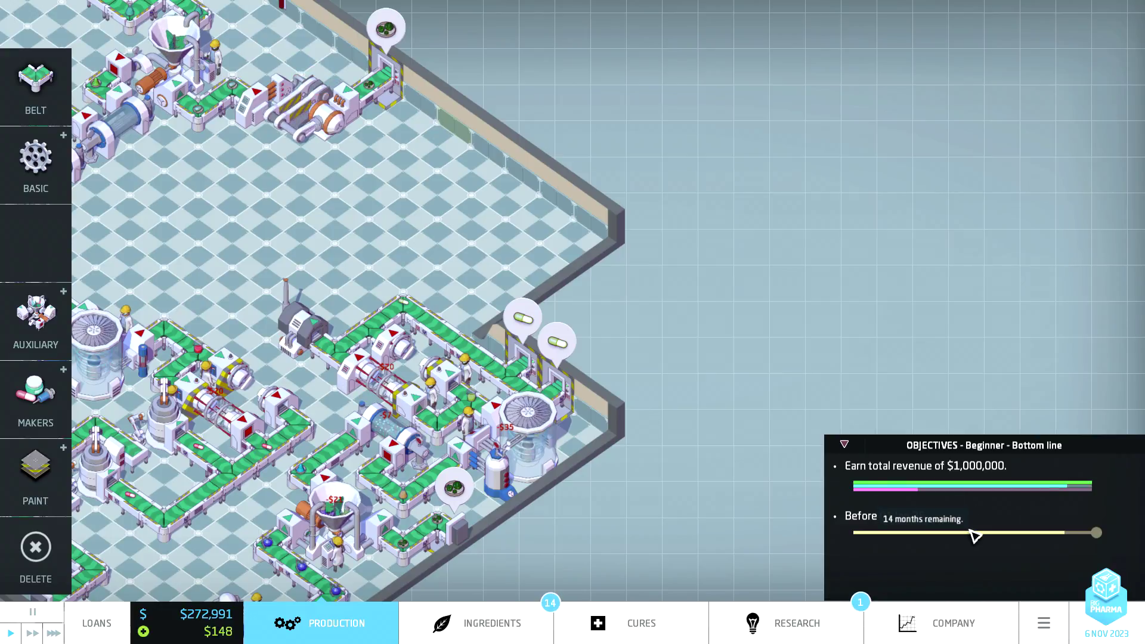
click(844, 443)
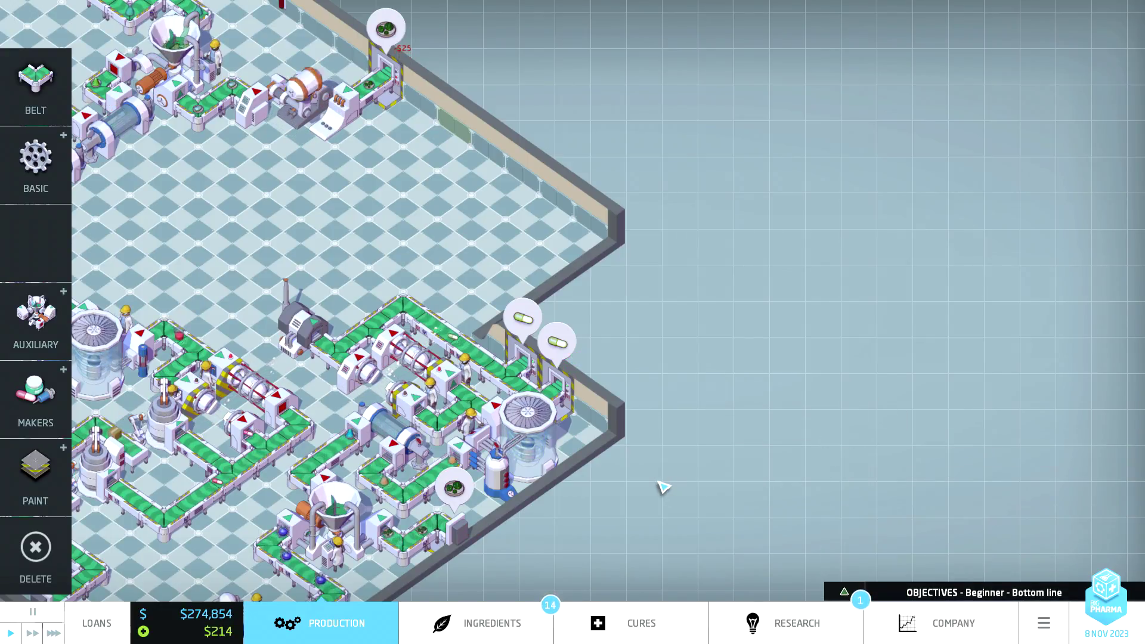
click(787, 622)
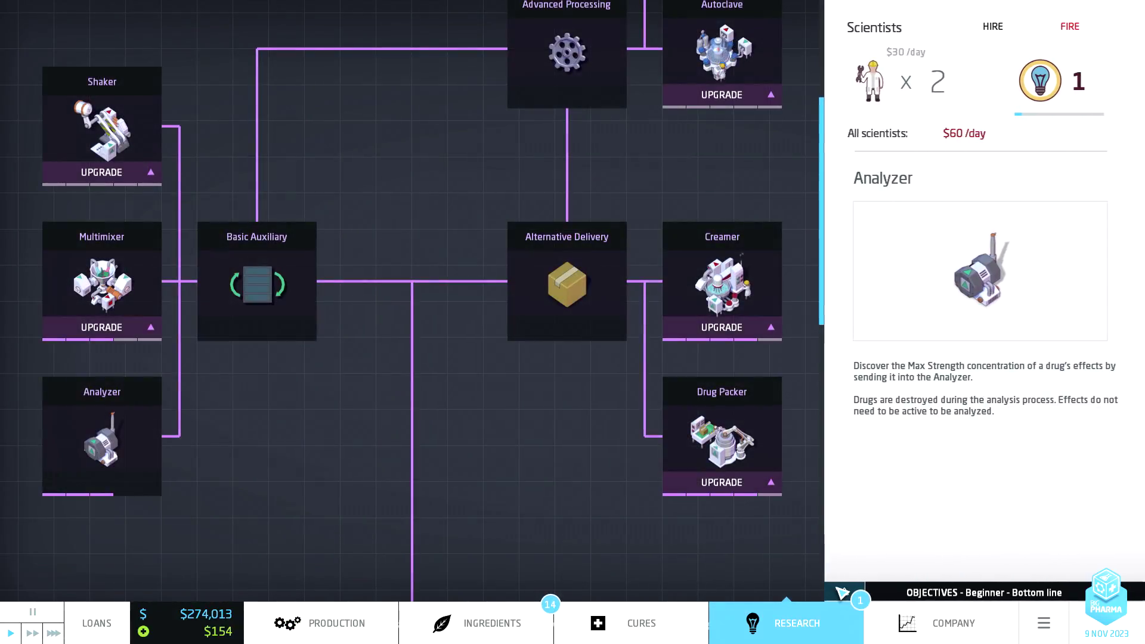
click(842, 592)
mouse_move(881, 487)
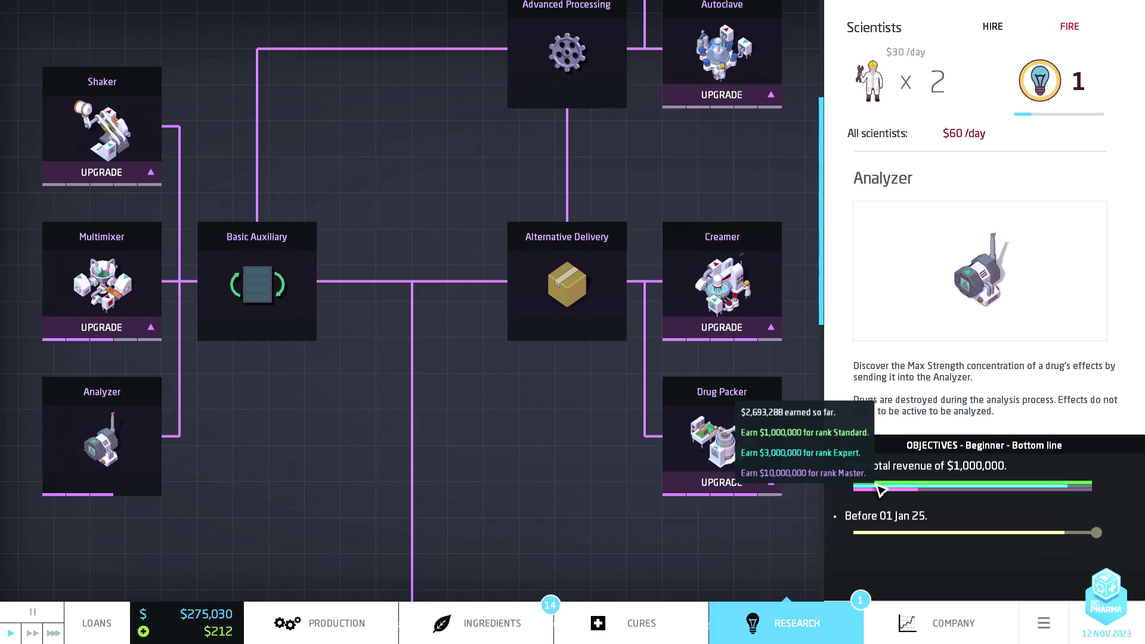
click(844, 451)
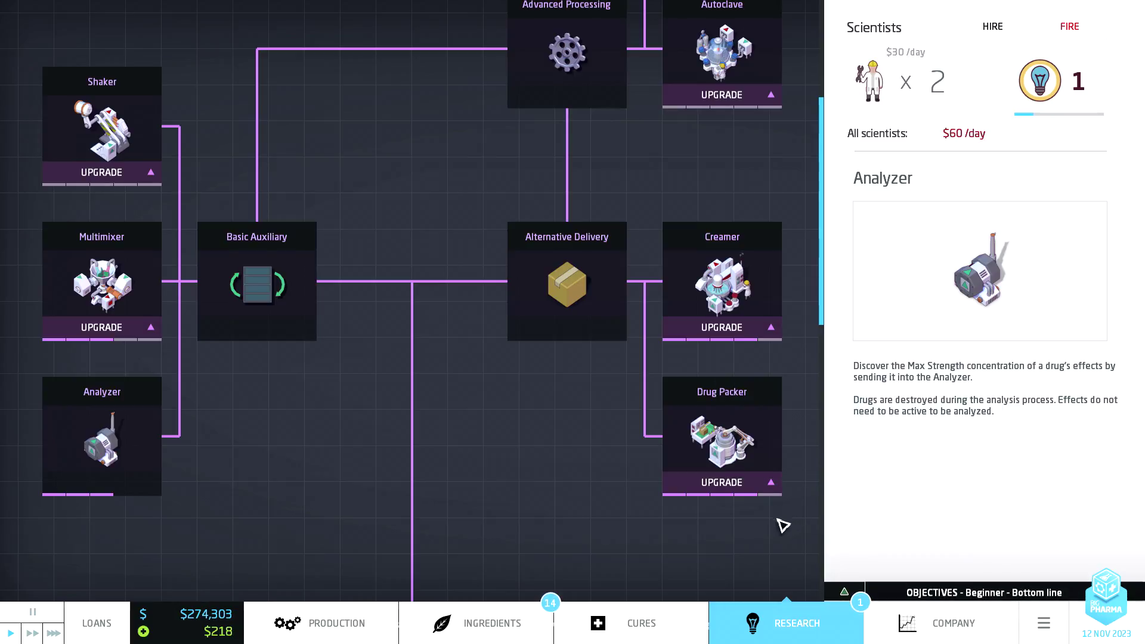
click(365, 621)
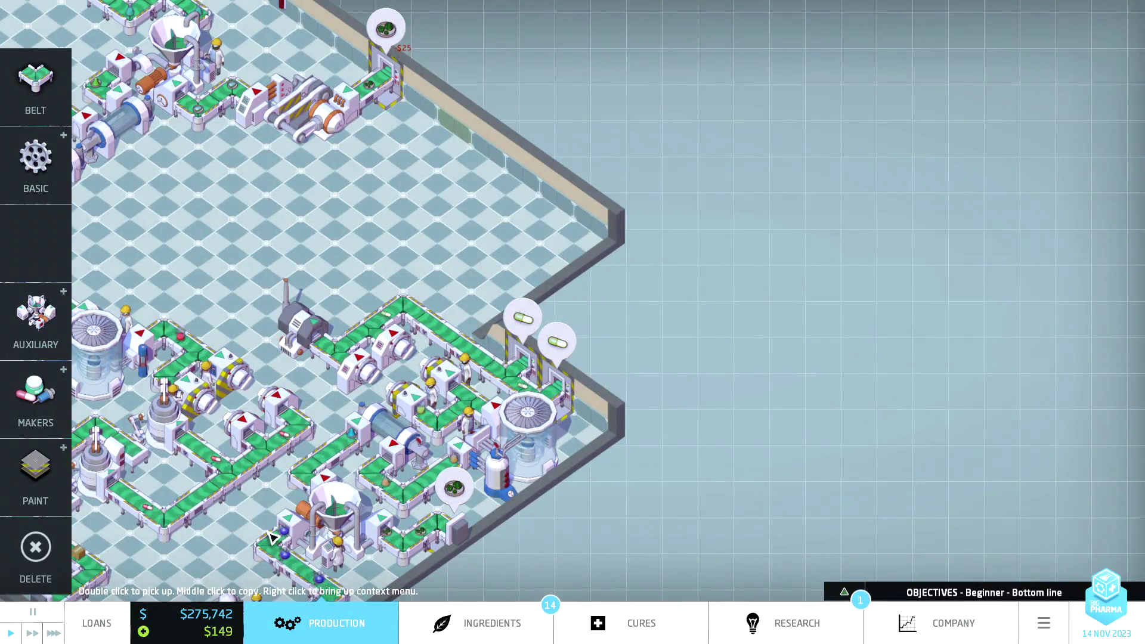
Repay the $63,431 Alpha Loans debt and close the loans window.
click(97, 623)
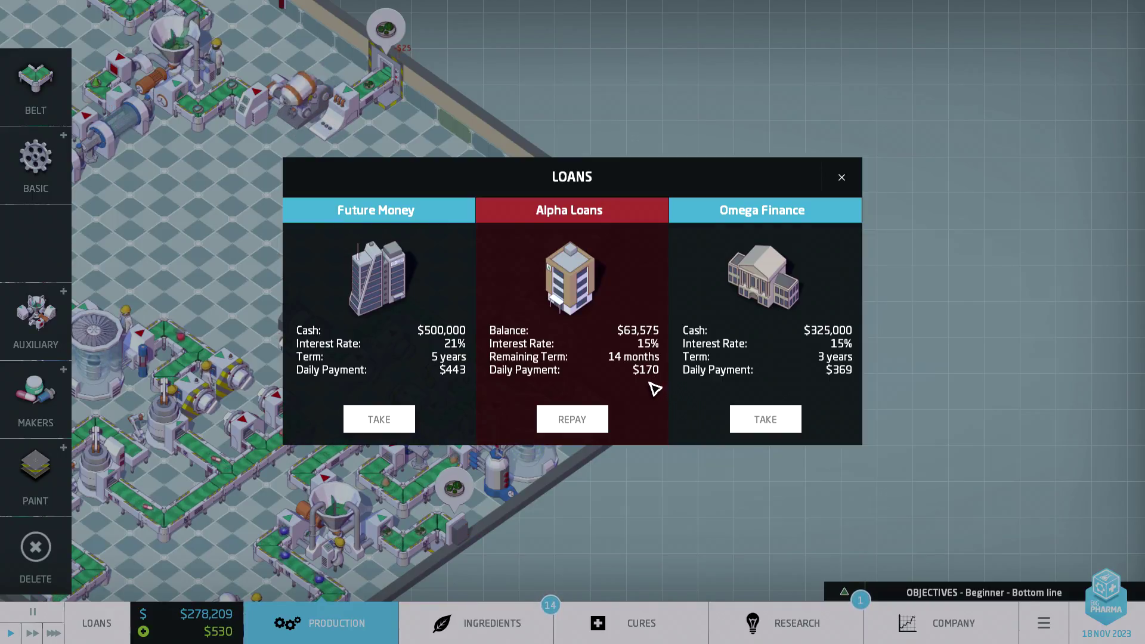
click(586, 419)
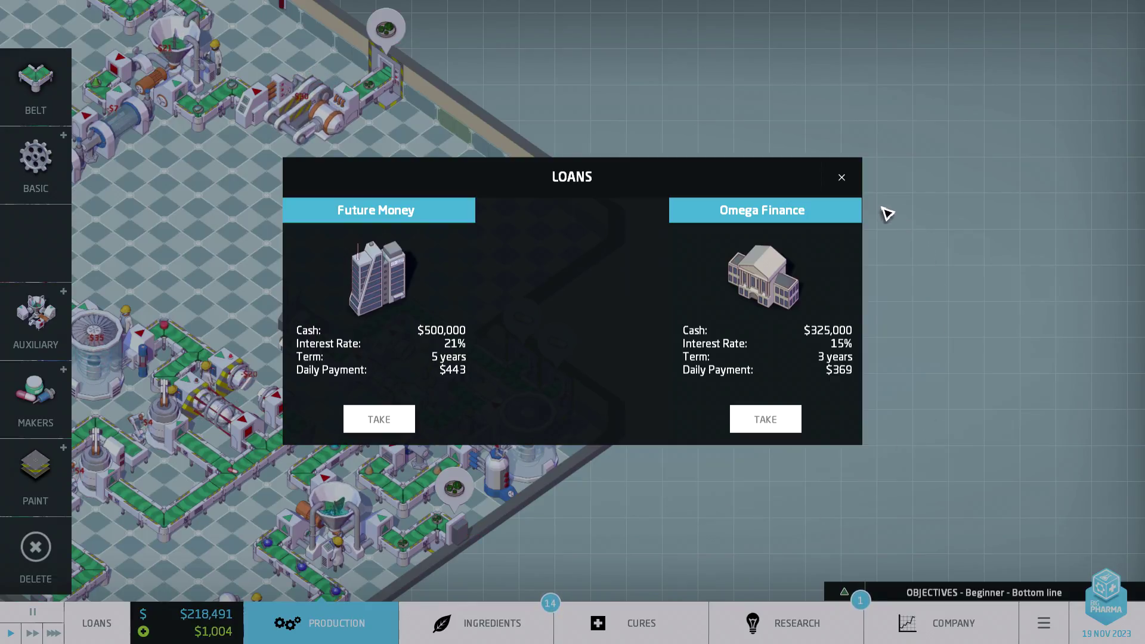
click(843, 177)
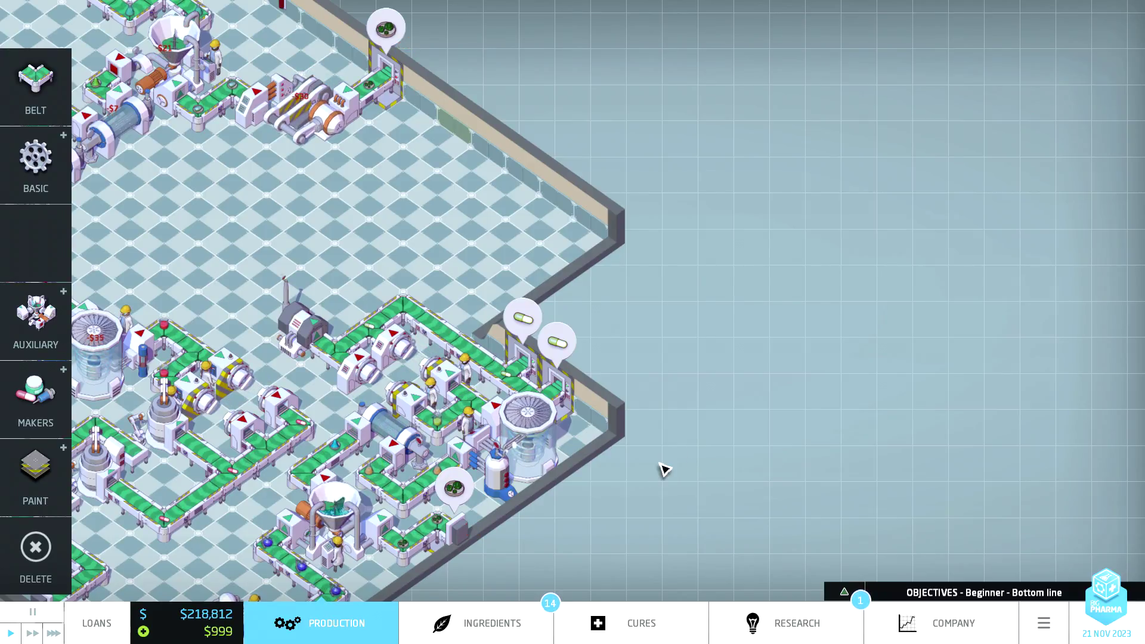
Inspect the Analyzer's details, then bring up the ingredients overview.
click(303, 330)
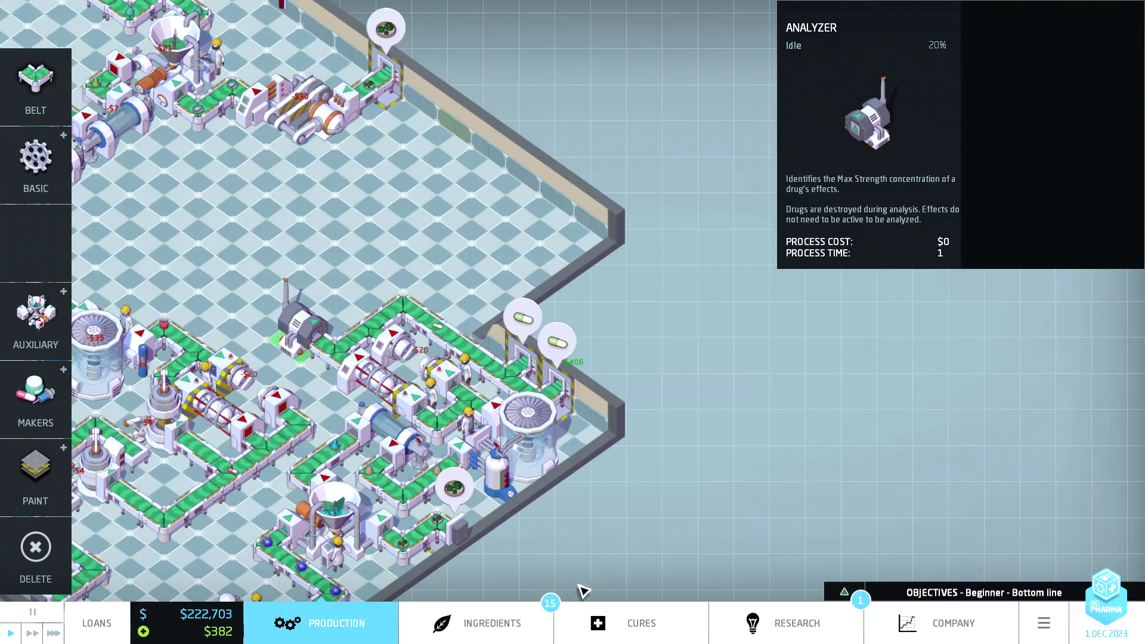
click(492, 622)
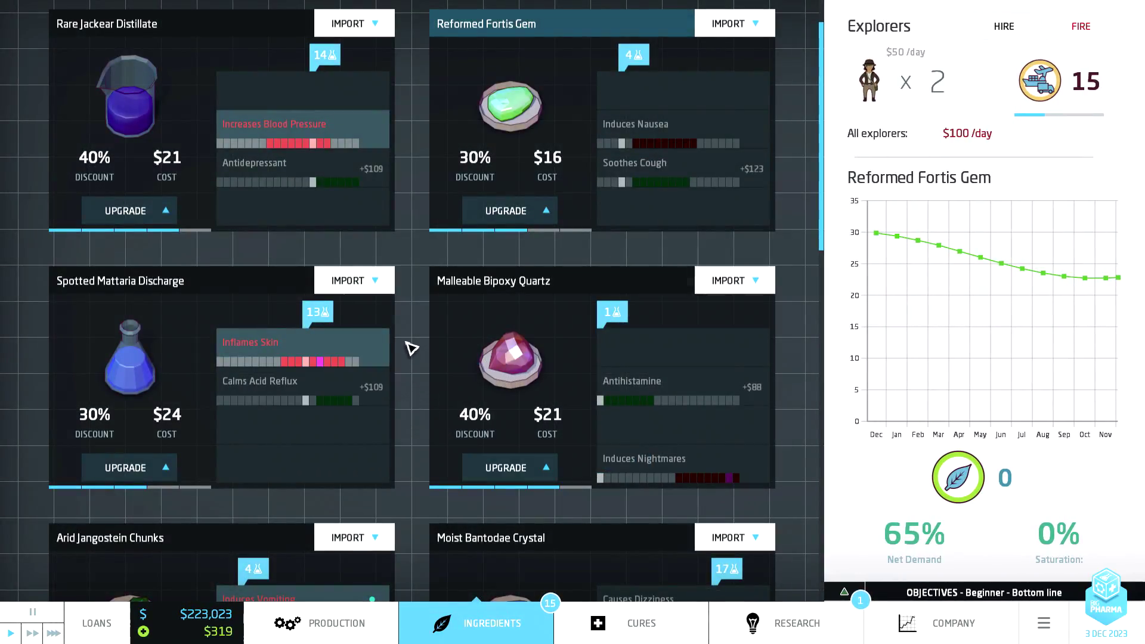
scroll(420, 360, down, 4)
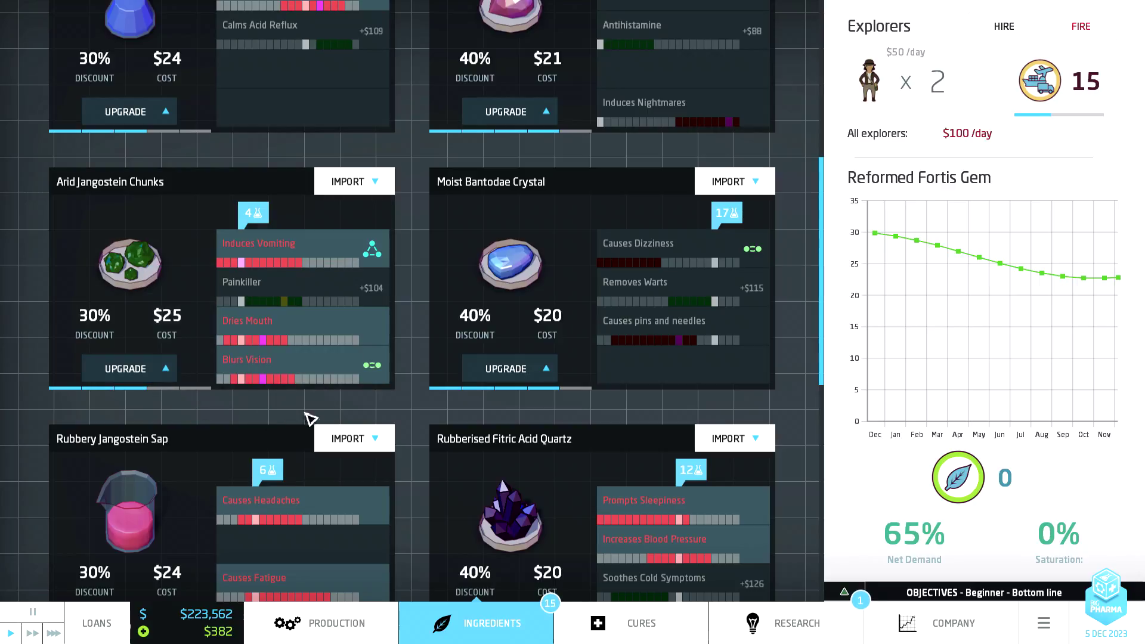
Upgrade Arid Jangostein Chunks to a 40% discount and dismiss the blood-pressure analysis.
click(126, 368)
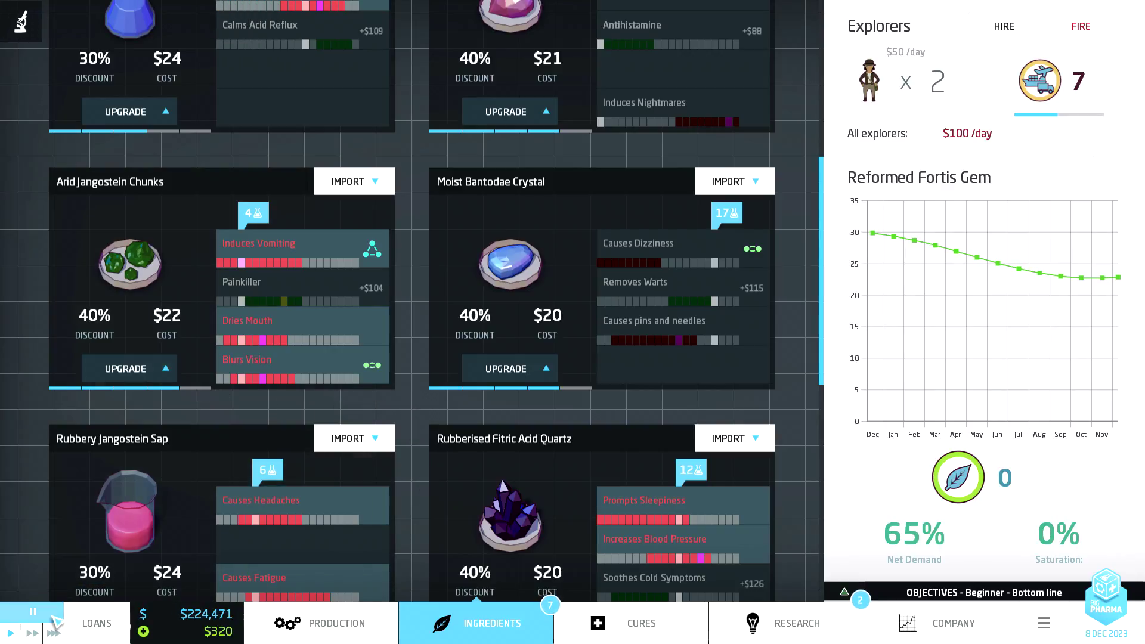
click(20, 20)
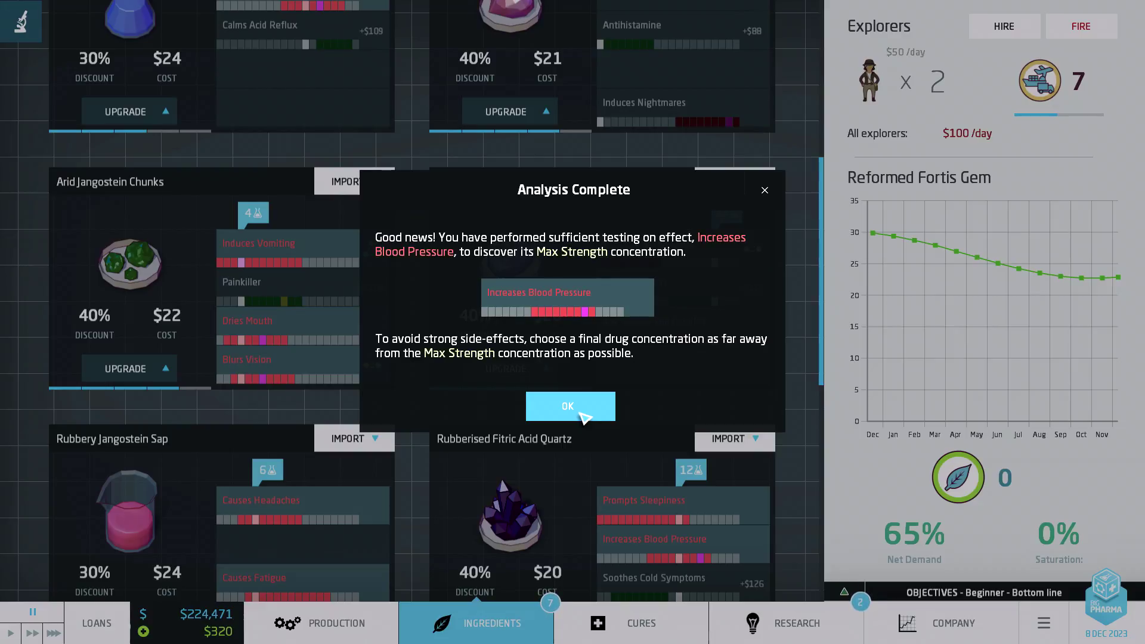
click(584, 415)
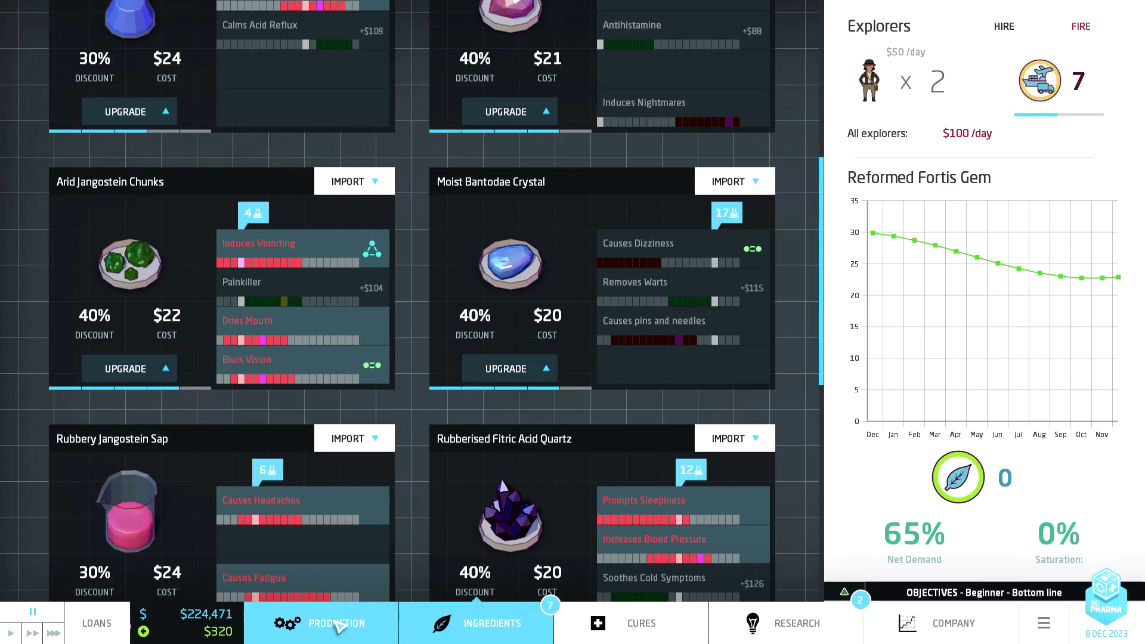
Return to the factory floor and unpause the game clock.
click(339, 627)
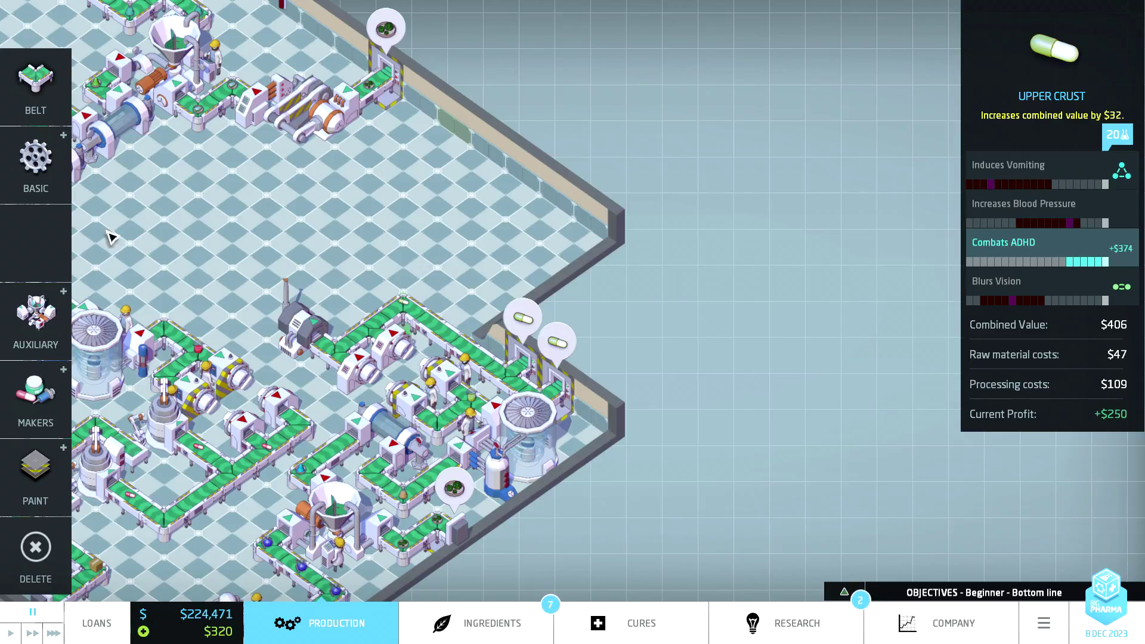
click(16, 633)
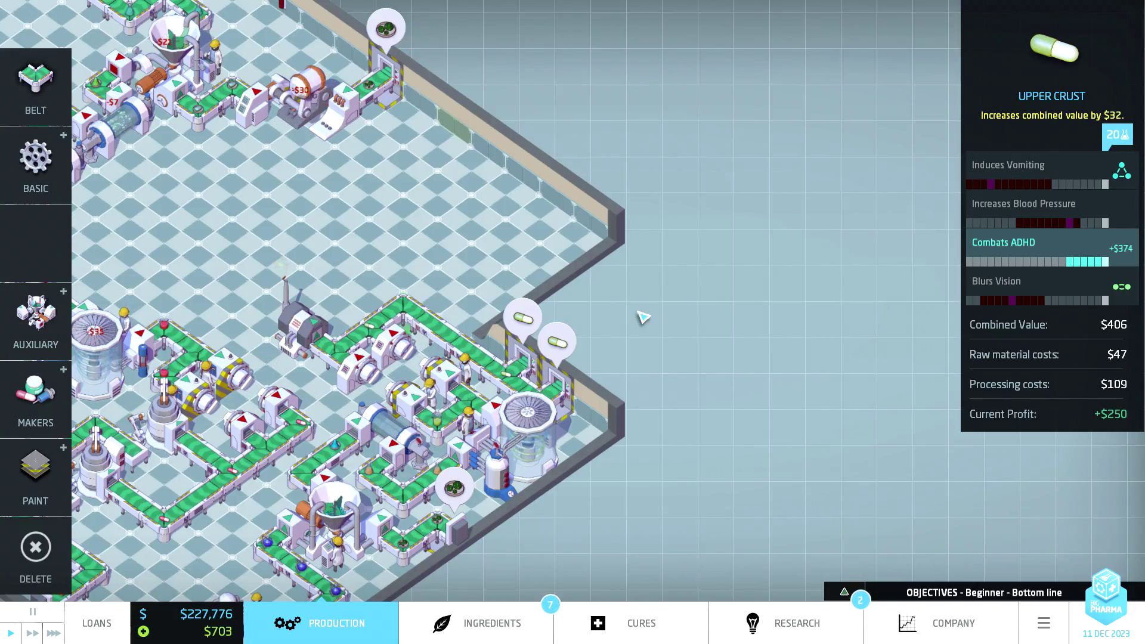
Upgrade the Shaker research to cut its process cost to $27.
click(777, 624)
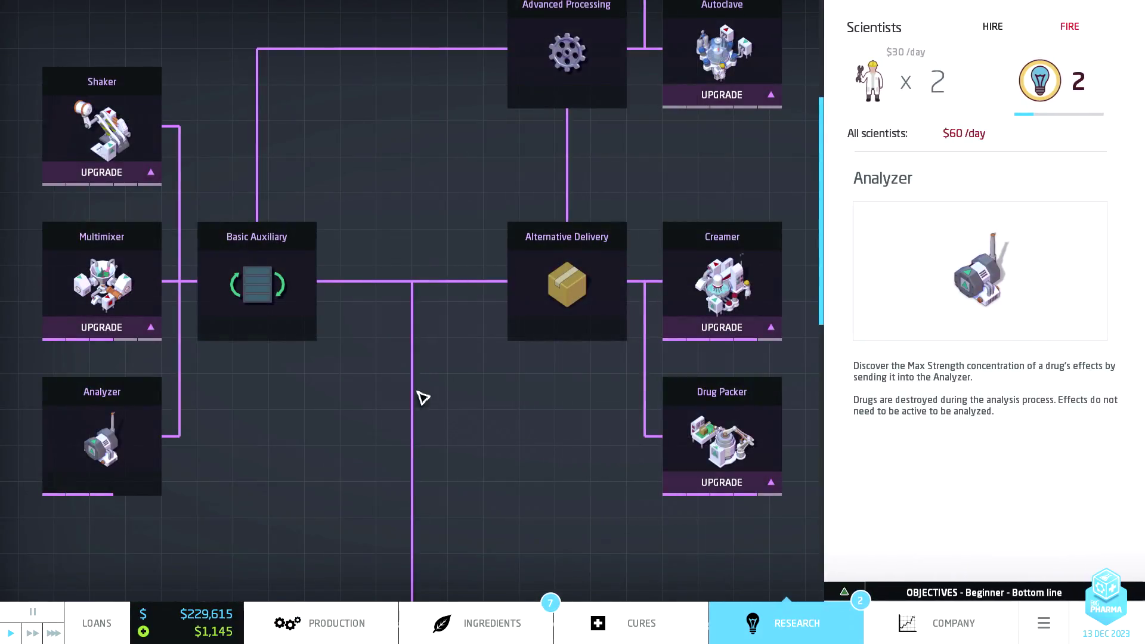
scroll(379, 427, up, 2)
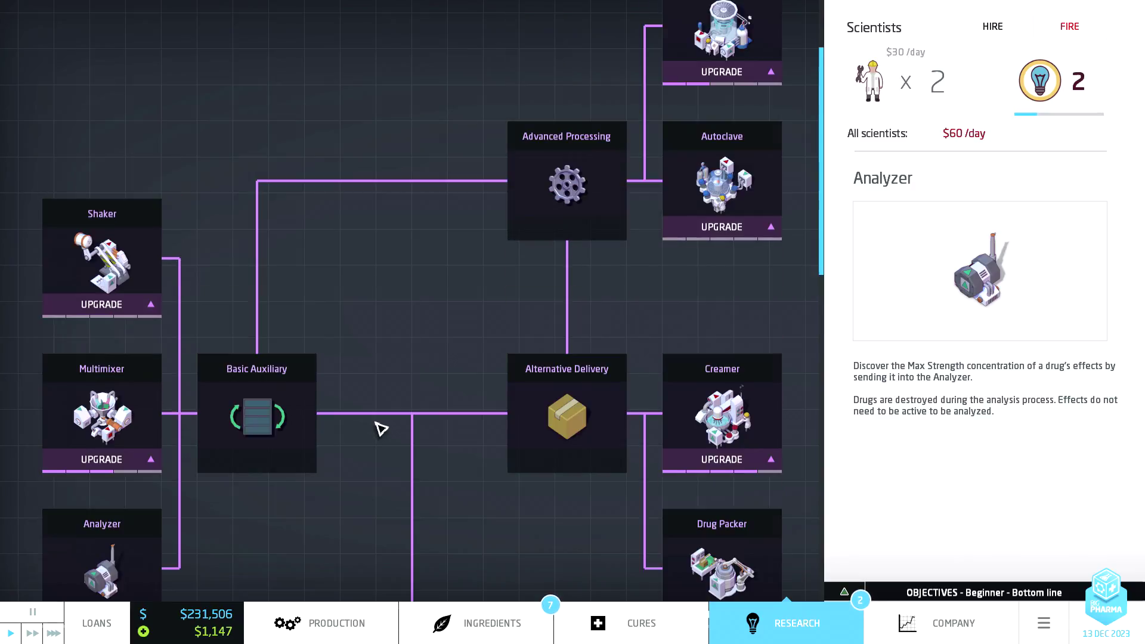
click(111, 309)
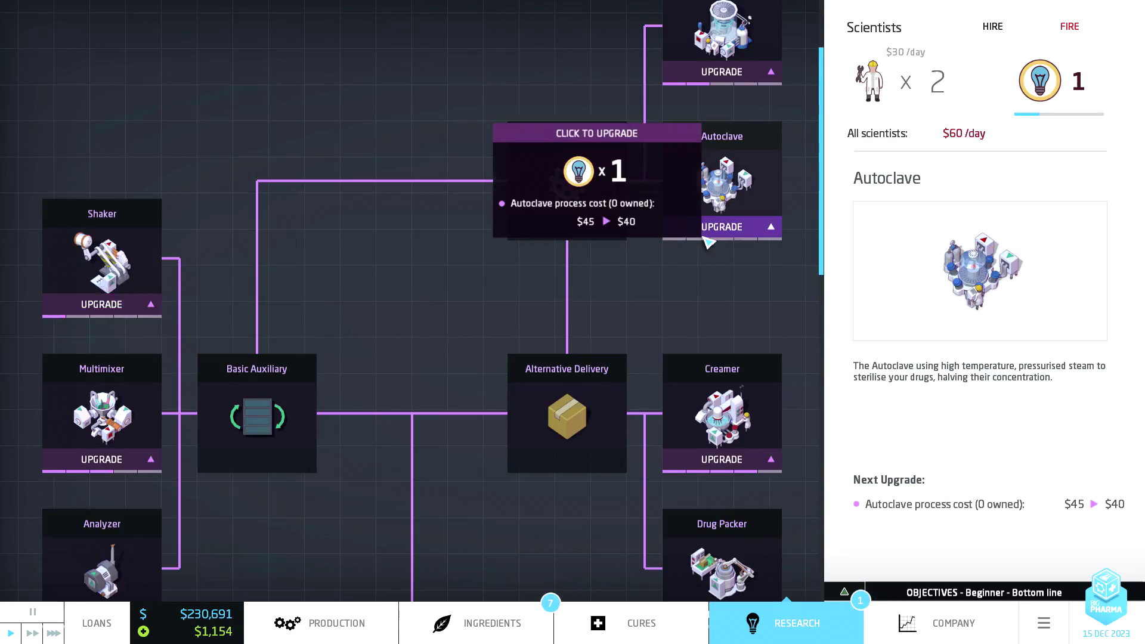
scroll(509, 147, up, 2)
scroll(484, 186, down, 5)
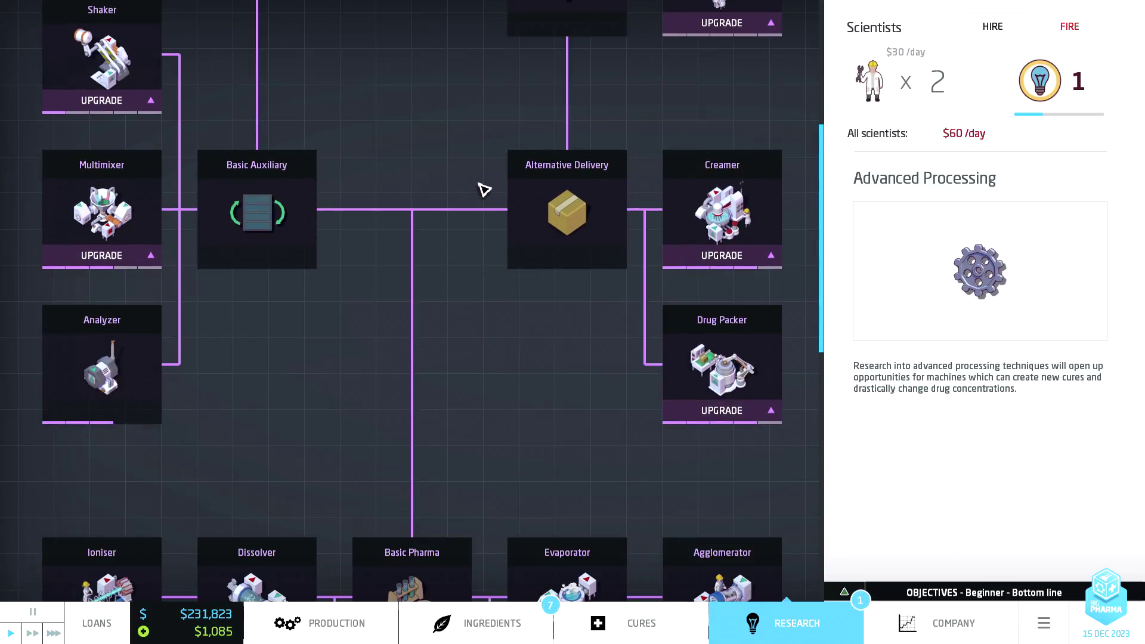
scroll(480, 220, down, 4)
scroll(471, 289, down, 1)
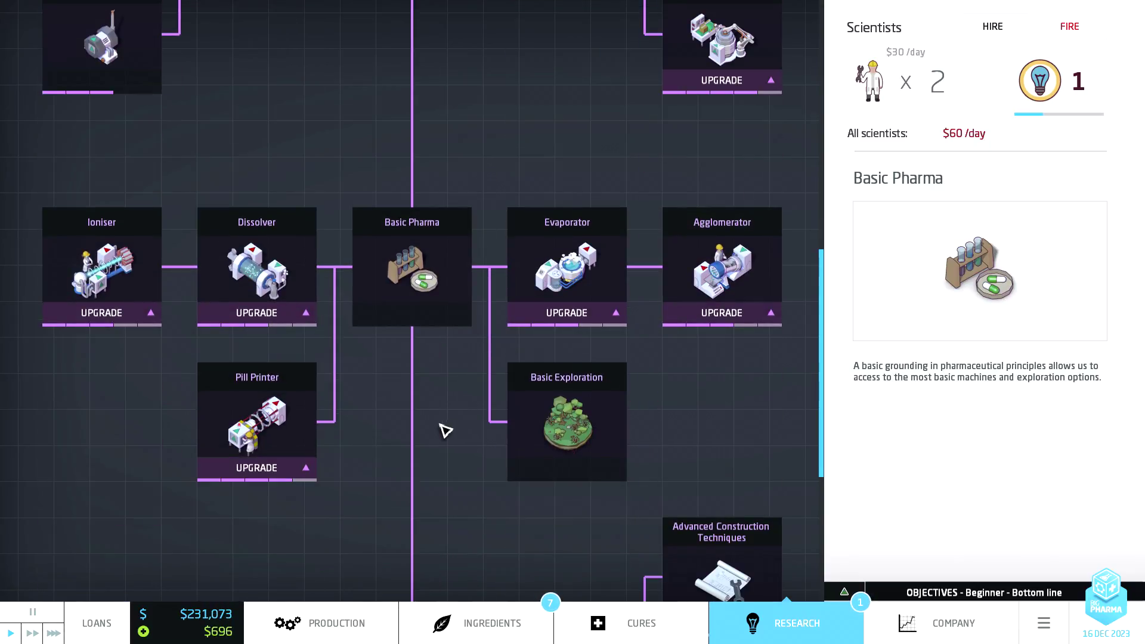
scroll(436, 432, down, 1)
scroll(436, 433, down, 3)
scroll(437, 432, down, 1)
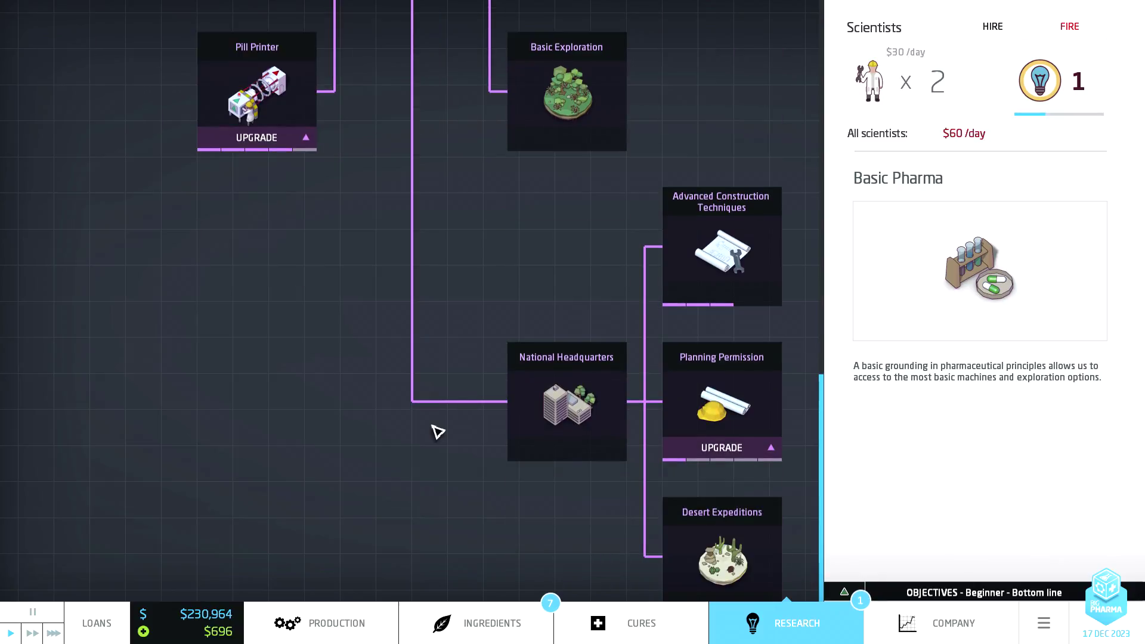
scroll(436, 431, down, 1)
mouse_move(721, 447)
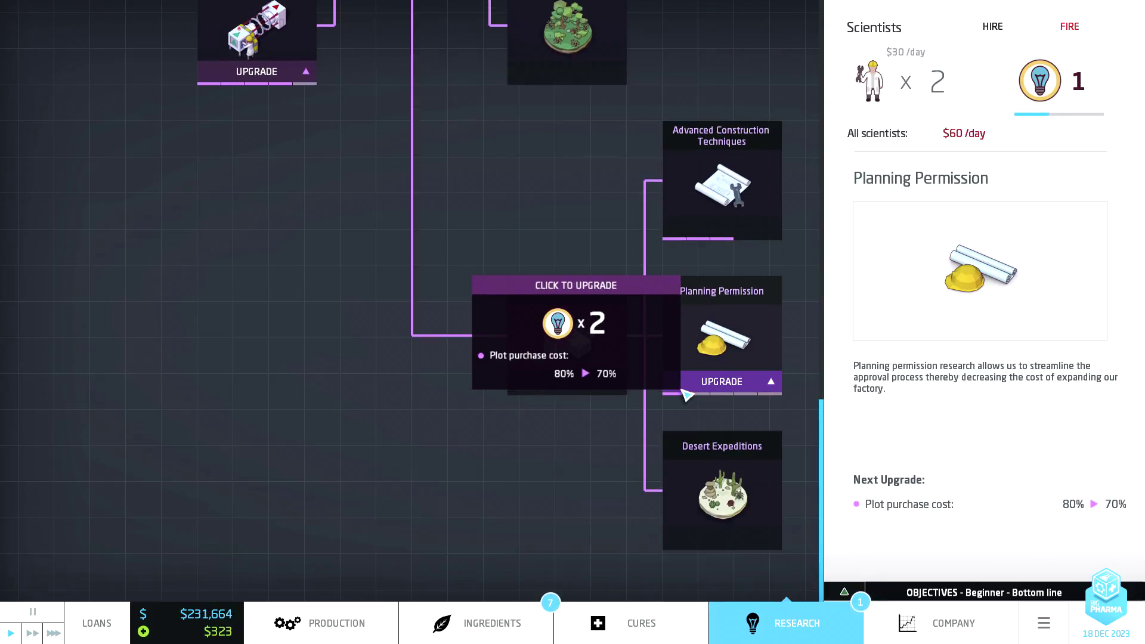
scroll(431, 429, down, 1)
scroll(430, 429, up, 5)
scroll(430, 432, up, 2)
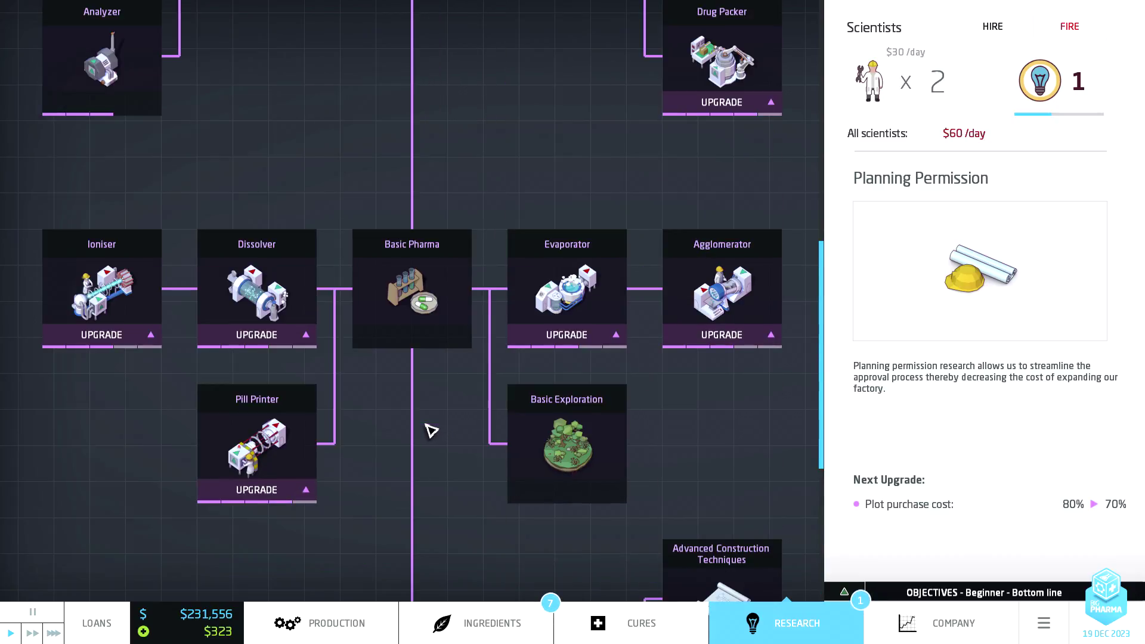
scroll(434, 432, up, 3)
scroll(457, 434, up, 2)
scroll(412, 424, up, 2)
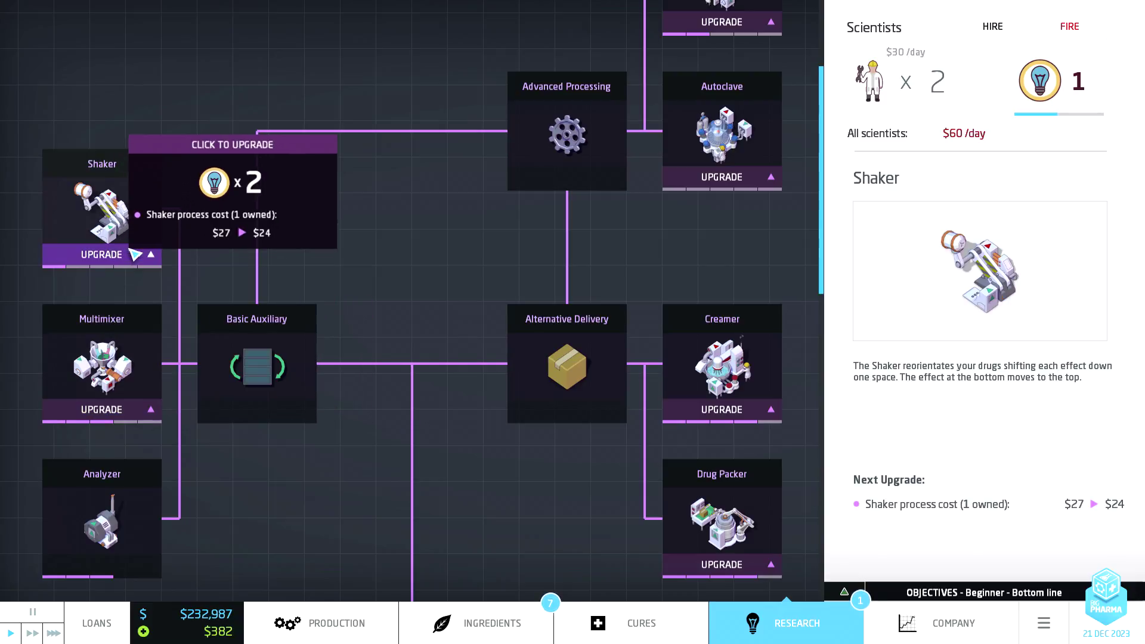
scroll(451, 318, up, 3)
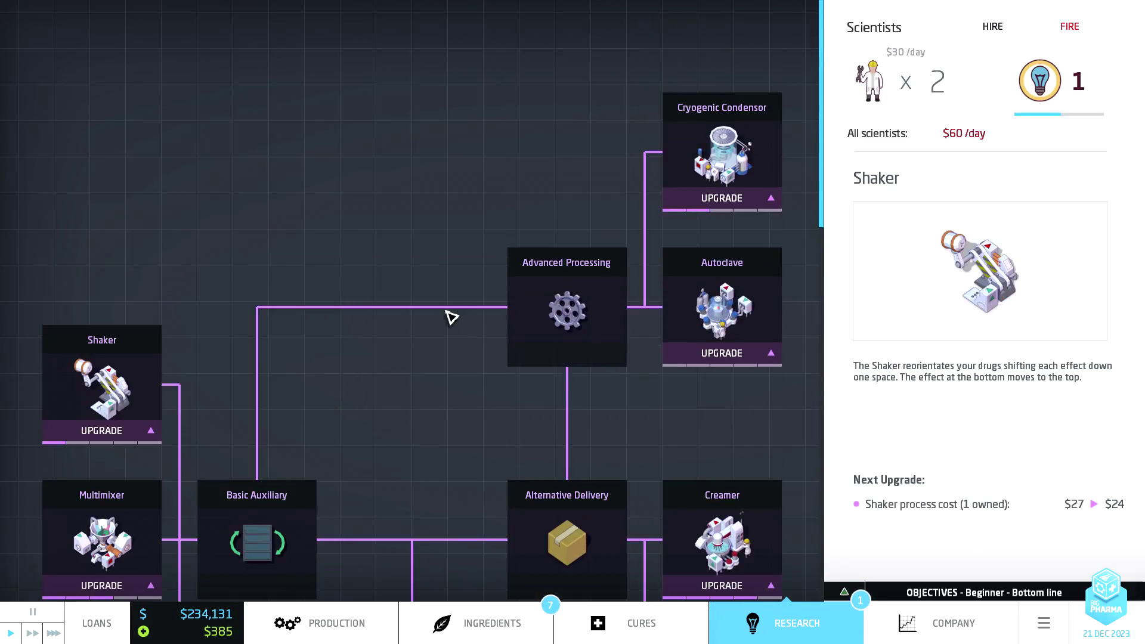
scroll(451, 318, down, 3)
click(332, 621)
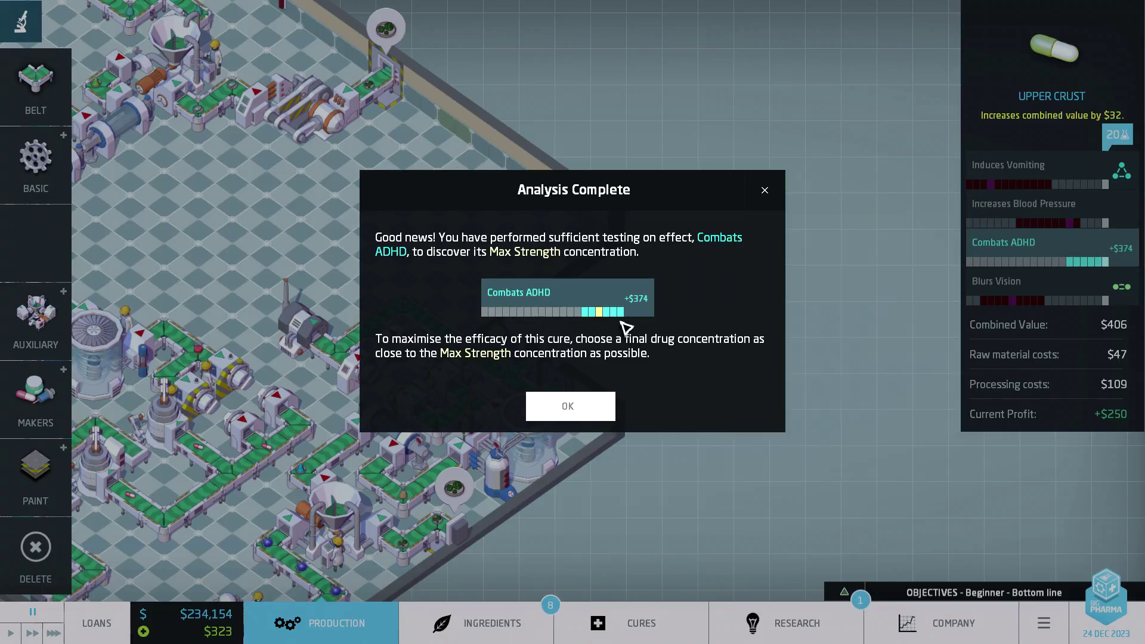
Acknowledge the Combats ADHD analysis and sell the middle-line Analyzer for $900.
click(597, 413)
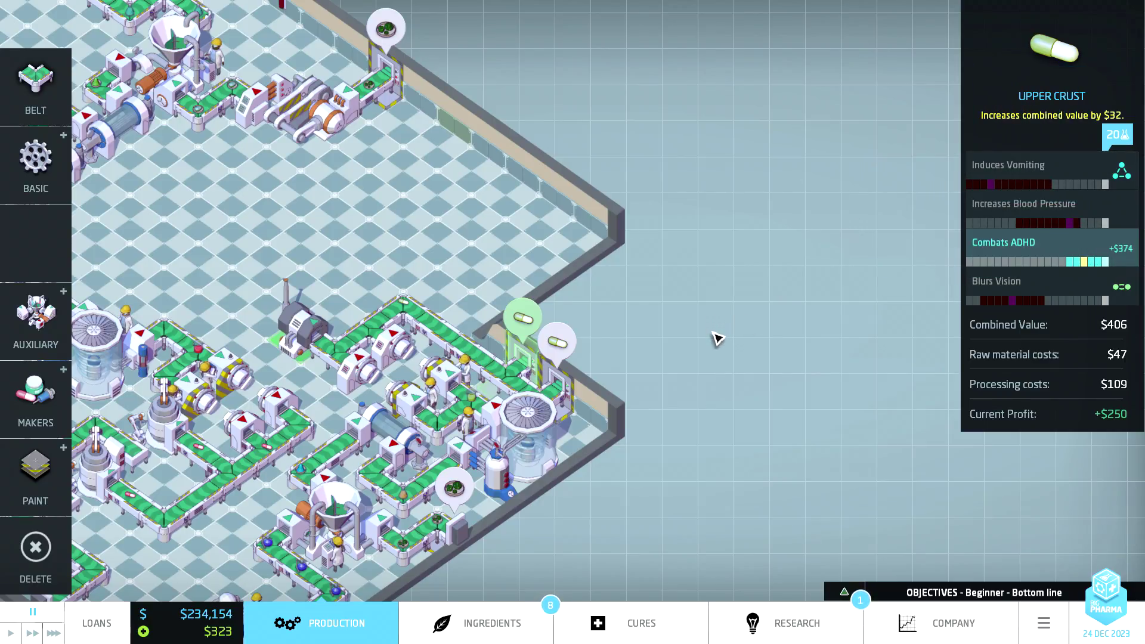
click(310, 334)
right_click(312, 338)
click(289, 272)
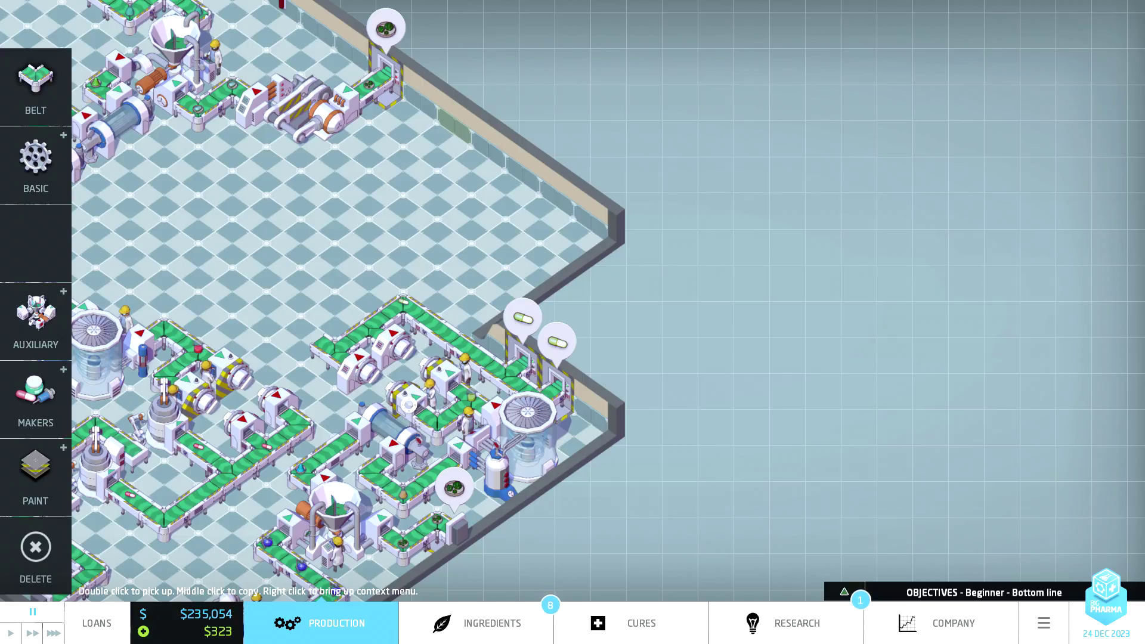
Sell the two machines next to the middle output line.
right_click(411, 403)
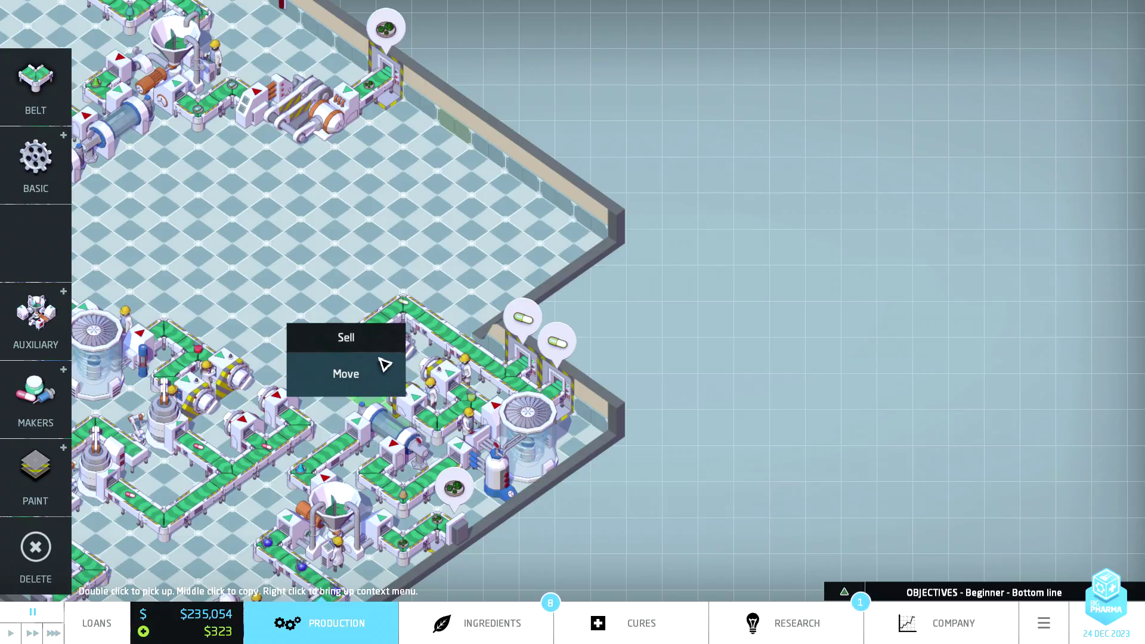
click(381, 337)
right_click(446, 385)
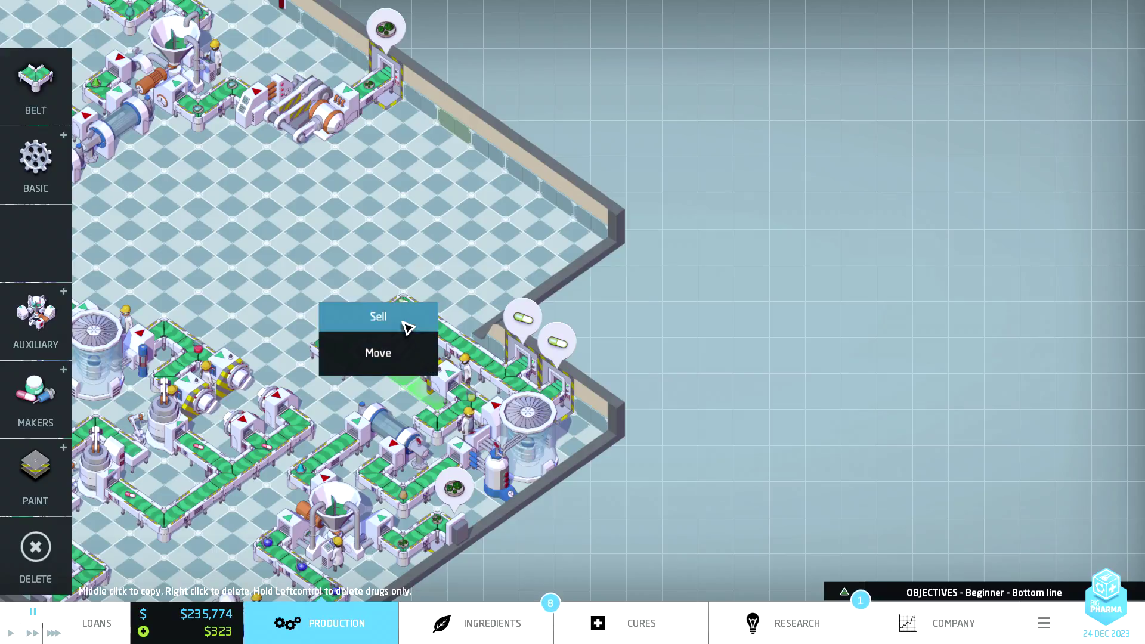
click(403, 325)
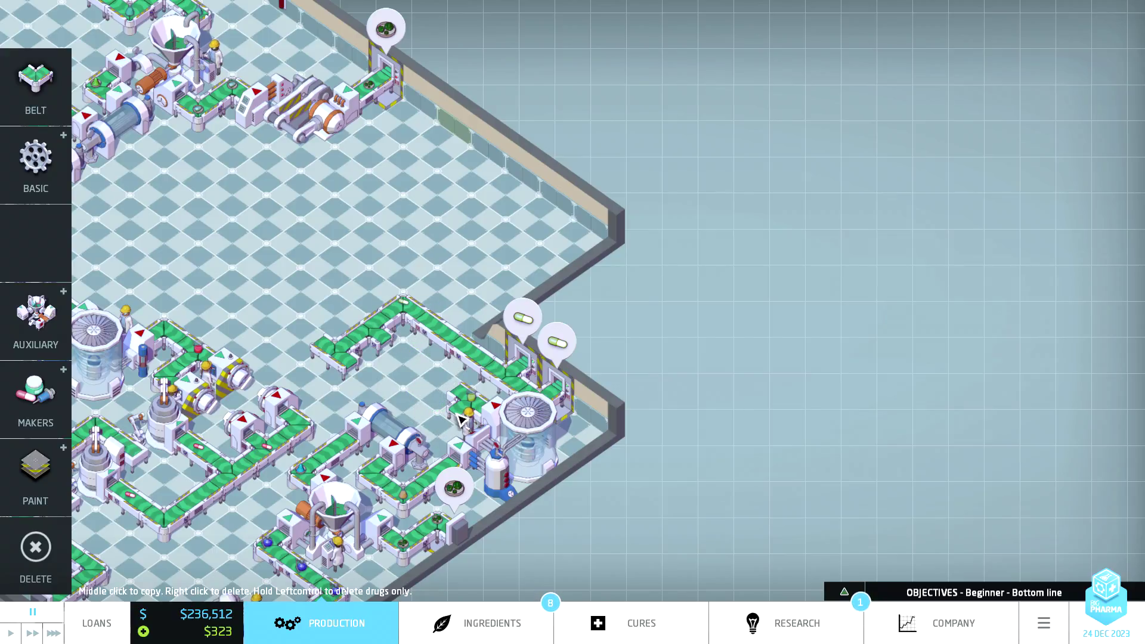
Delete the leftover conveyor belt pieces around the output line.
right_click(350, 368)
right_click(331, 353)
right_click(384, 333)
right_click(397, 317)
right_click(443, 341)
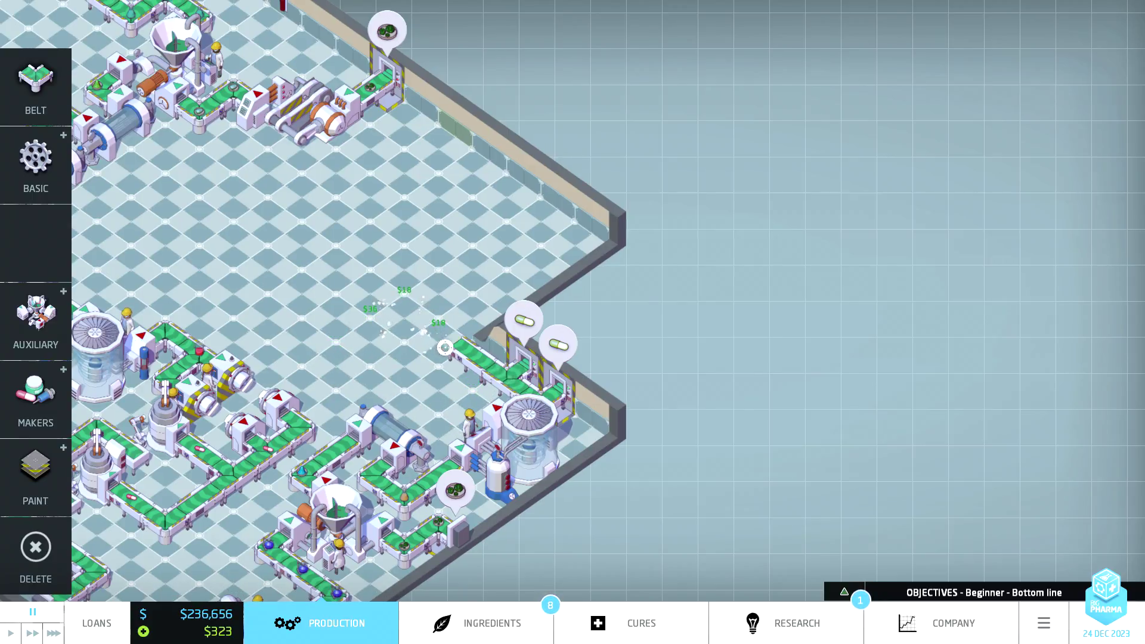
right_click(470, 360)
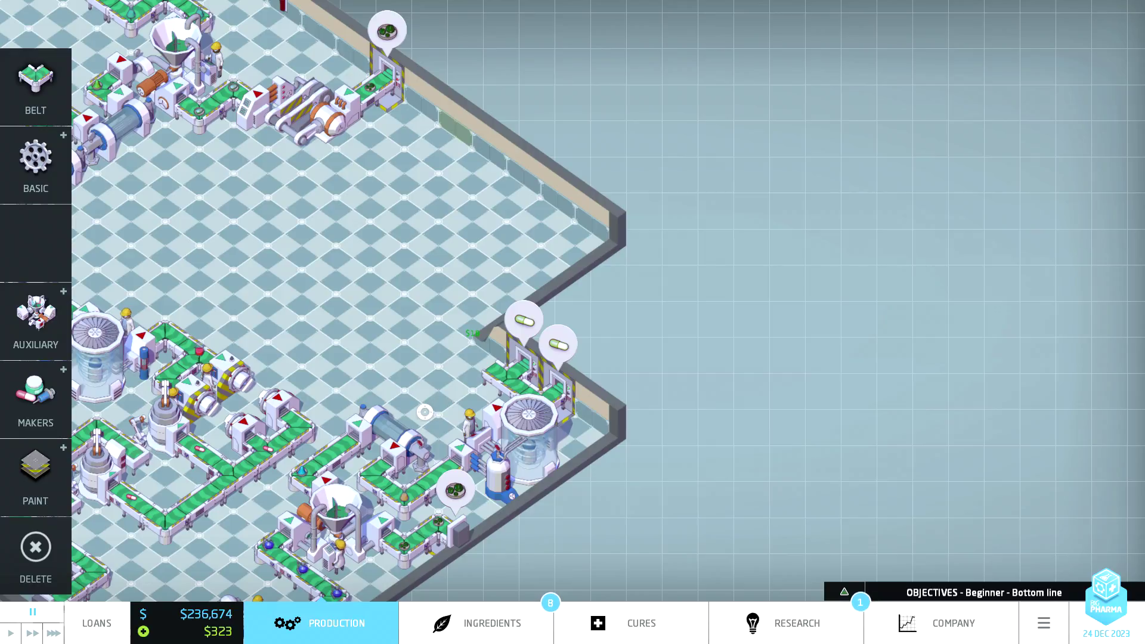
Place a rotated Ioniser beside the output line.
click(46, 184)
mouse_move(179, 165)
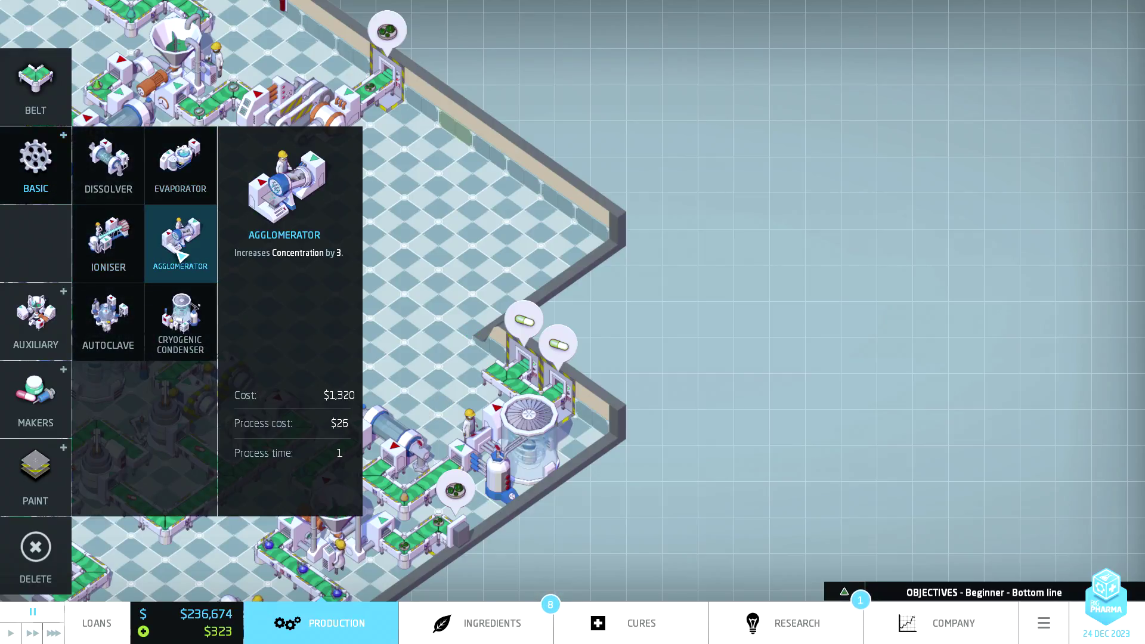
click(122, 253)
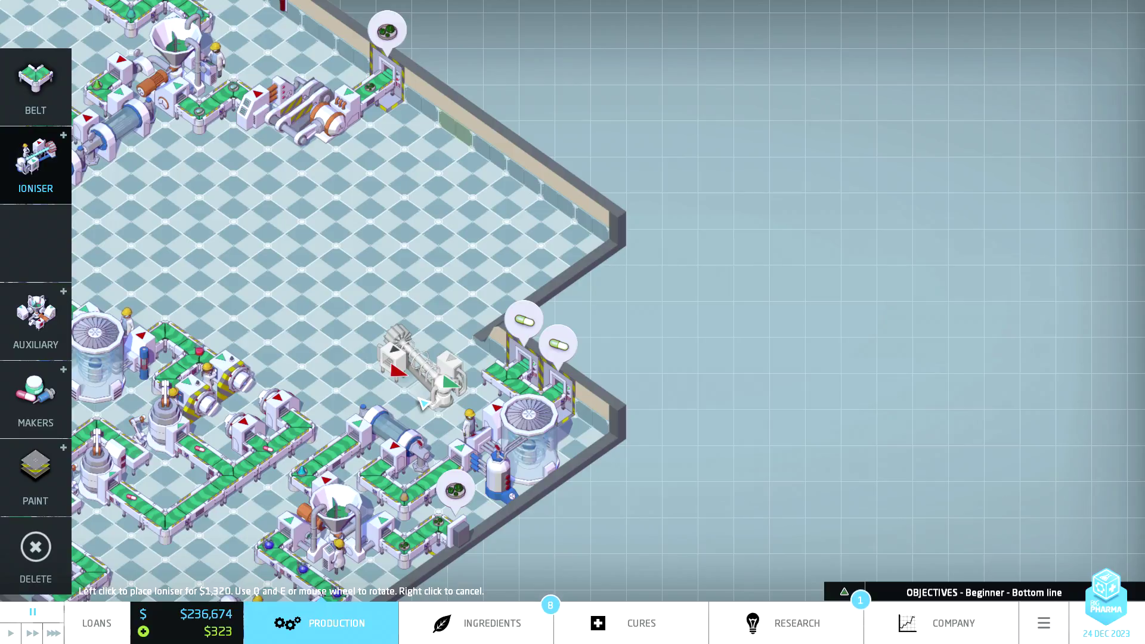
key(e)
key(e)
key(q)
key(e)
key(e)
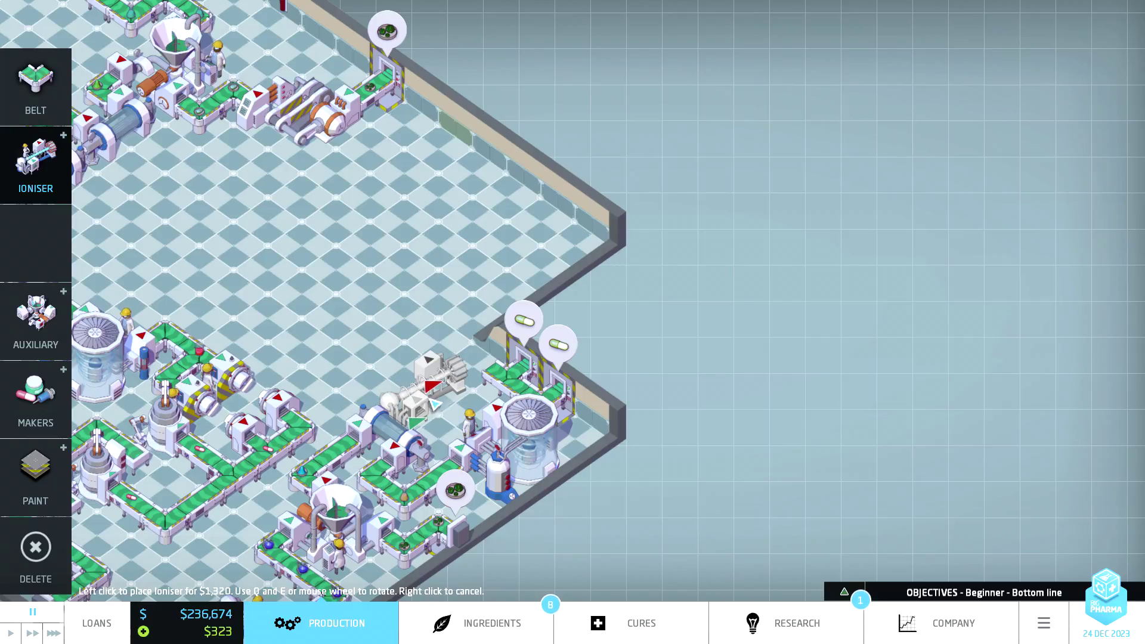
click(436, 405)
right_click(475, 419)
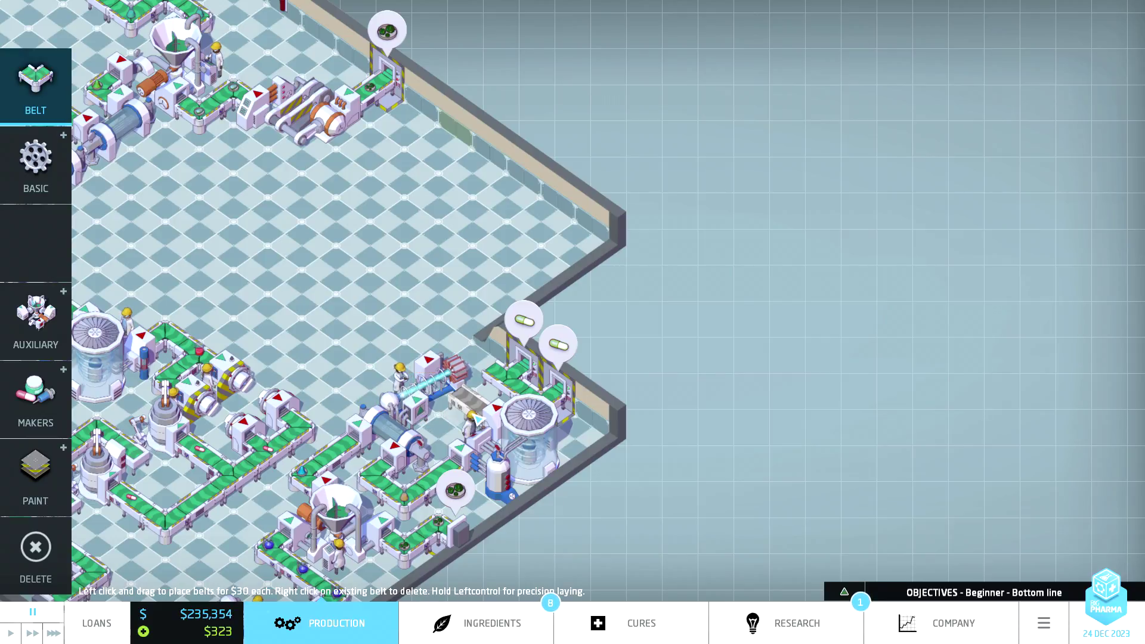
Lay three belt tiles beside the new Ioniser.
drag(471, 392, 435, 421)
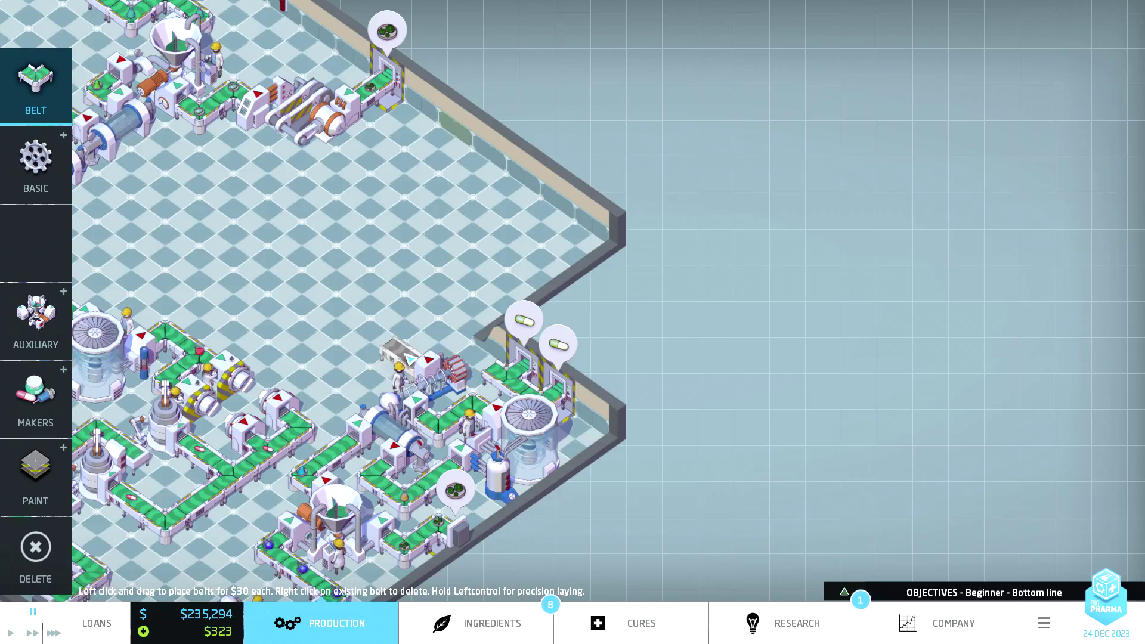
click(398, 352)
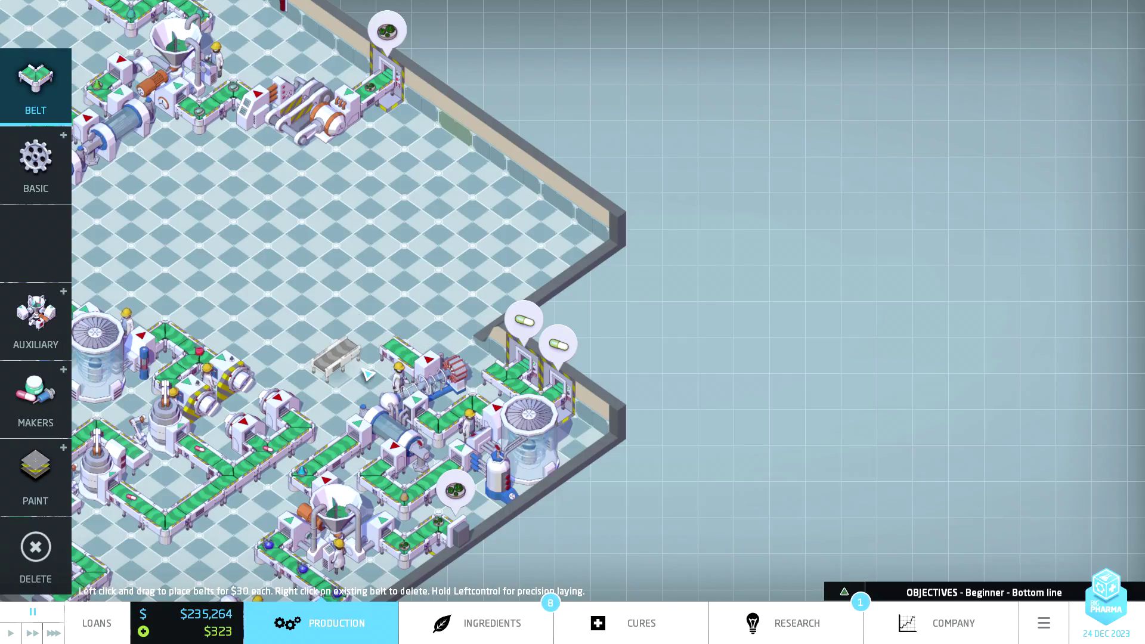
key(Escape)
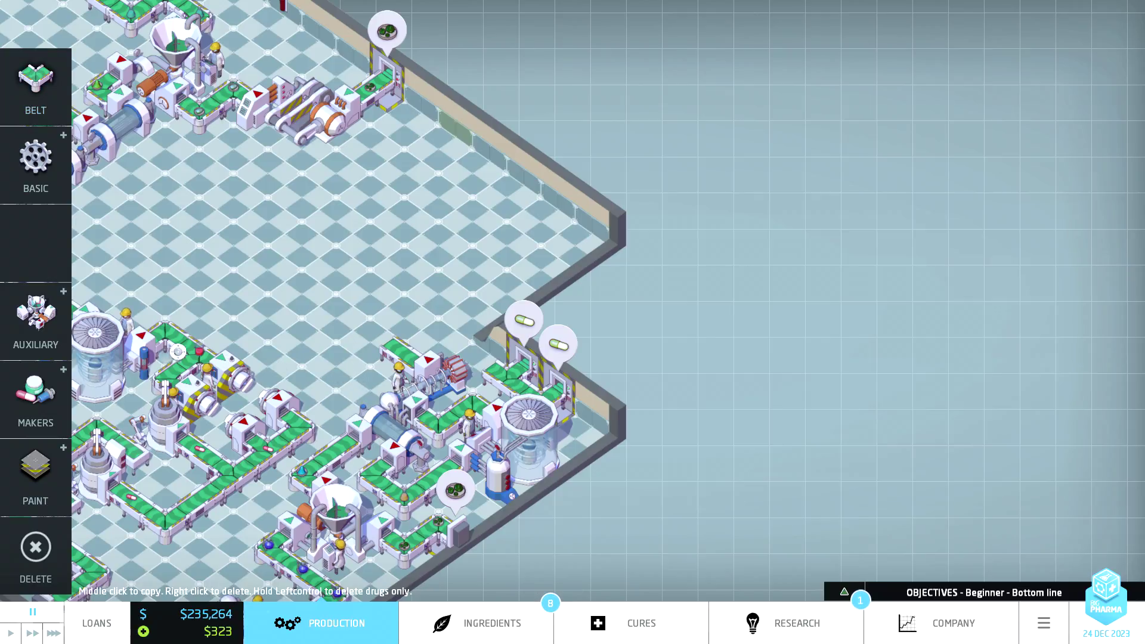
Place two Pill Printers side by side in the upper middle.
click(36, 398)
mouse_move(108, 165)
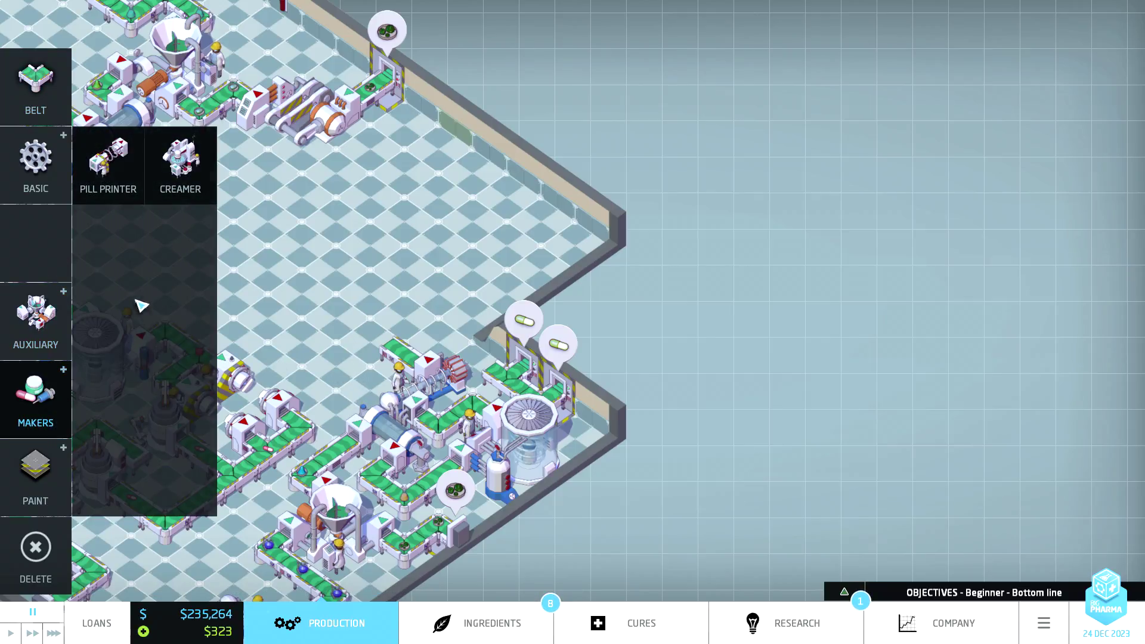
click(122, 183)
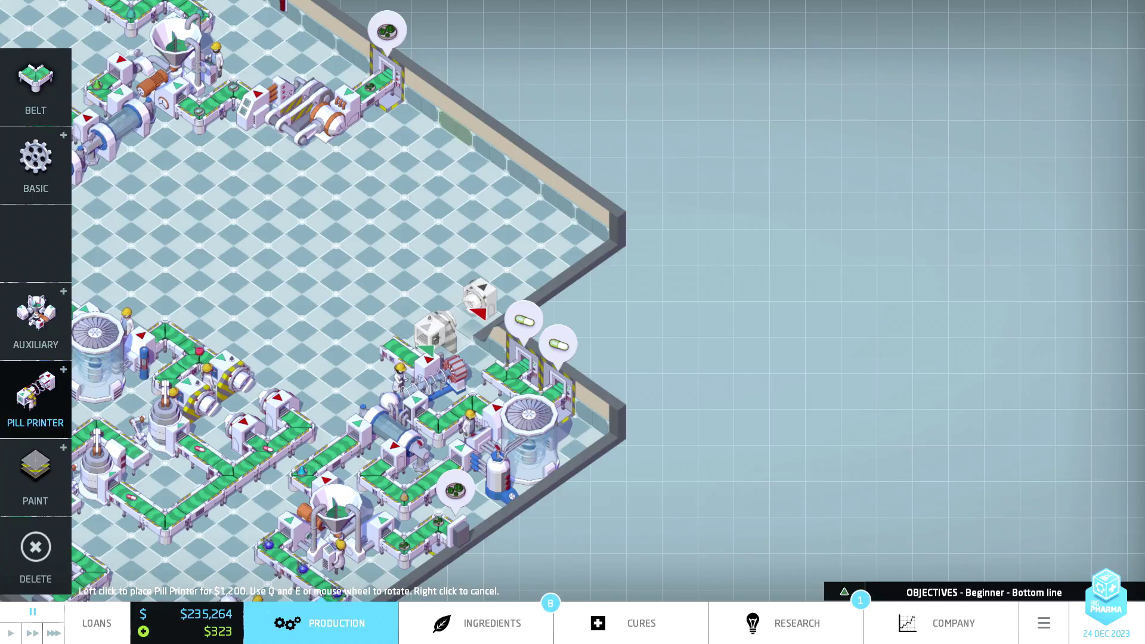
click(442, 301)
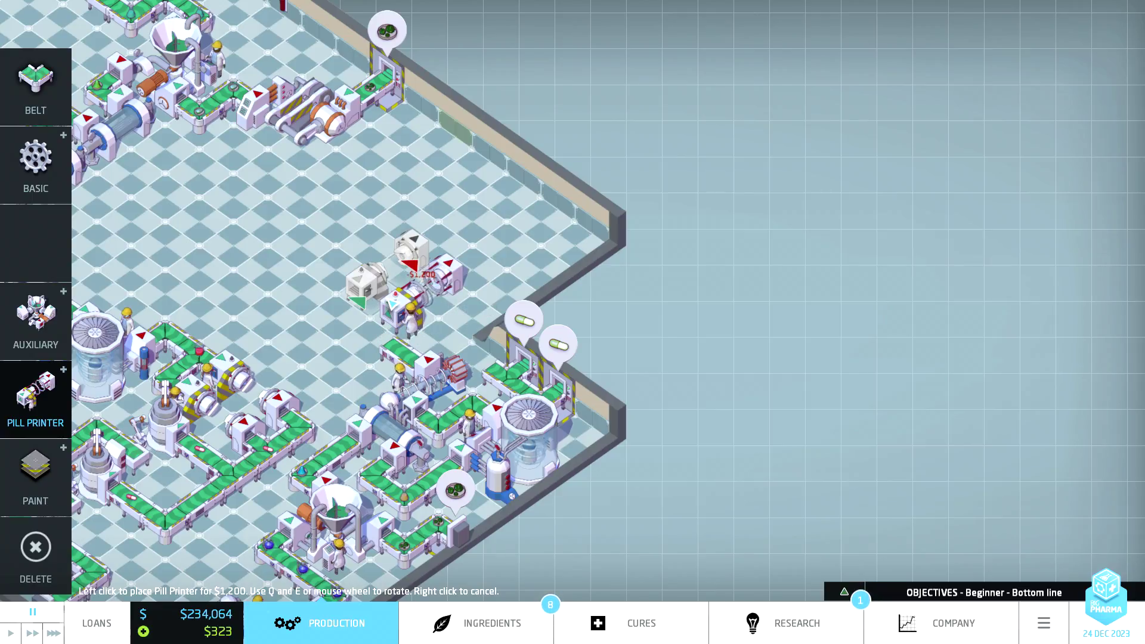
click(411, 284)
right_click(376, 319)
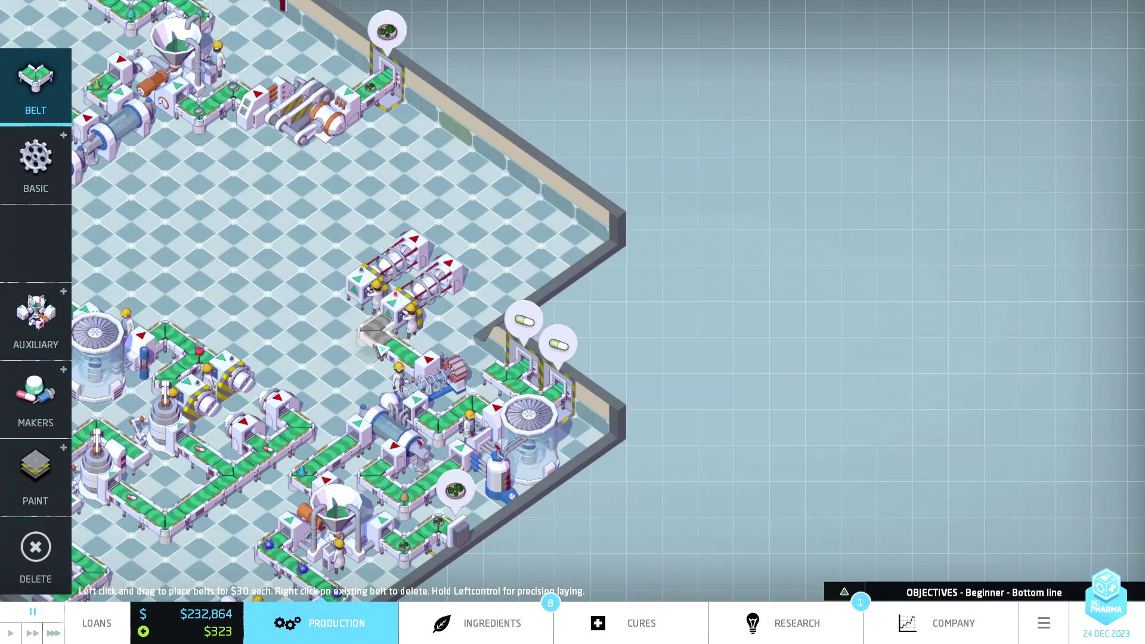
Connect the Pill Printers' input and output with belts and resume the simulation.
drag(374, 328, 336, 305)
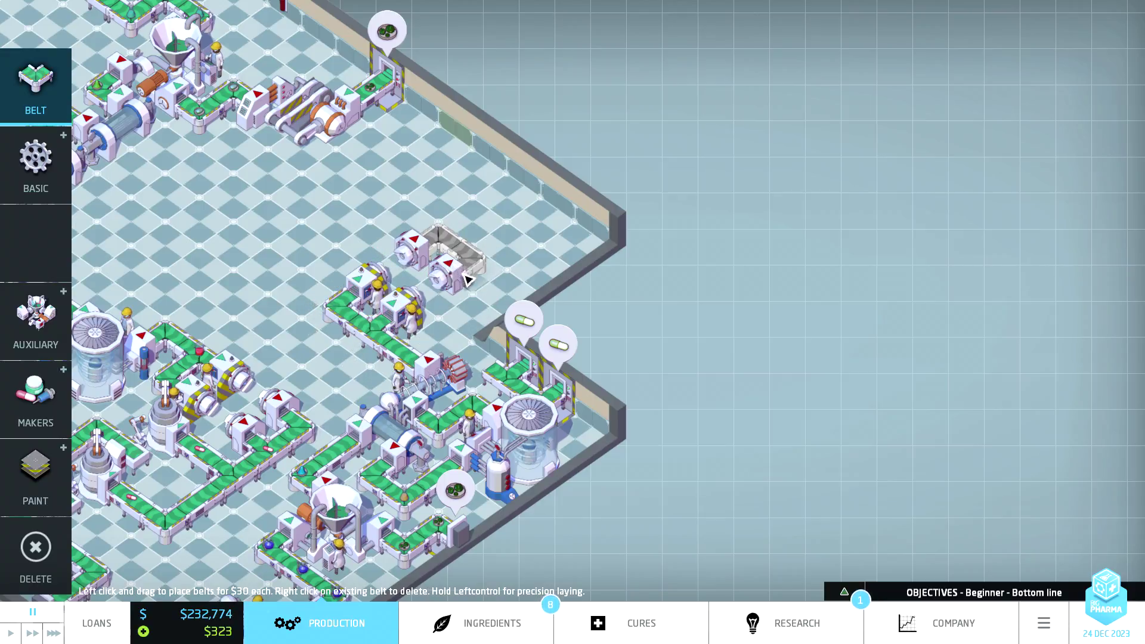
mouse_move(437, 236)
mouse_down()
mouse_move(483, 269)
mouse_move(477, 361)
mouse_up()
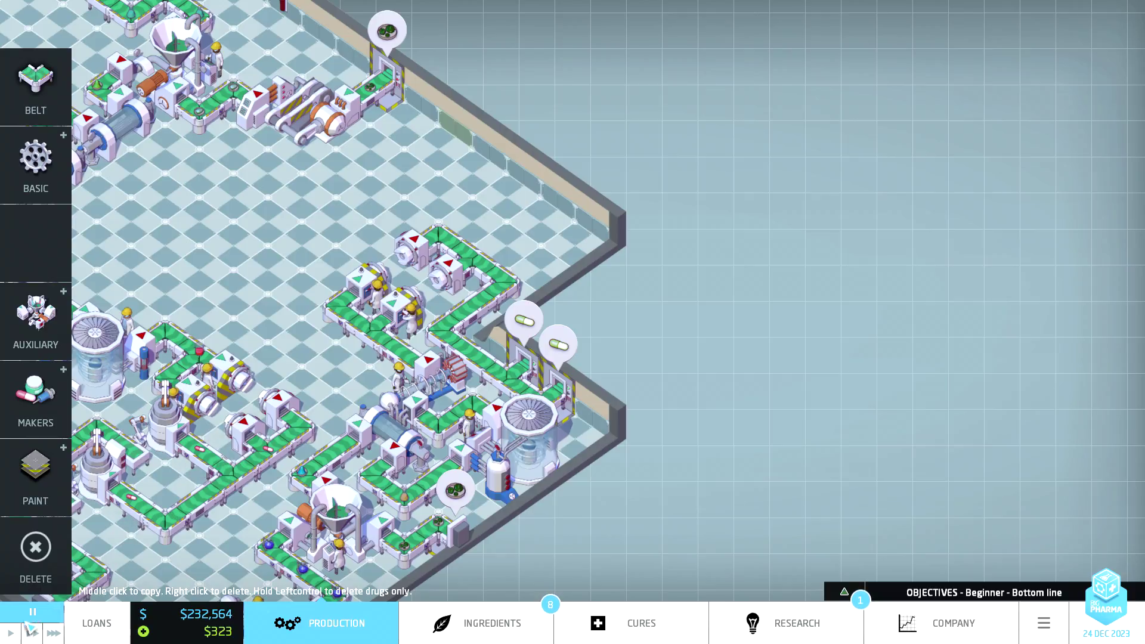
click(12, 633)
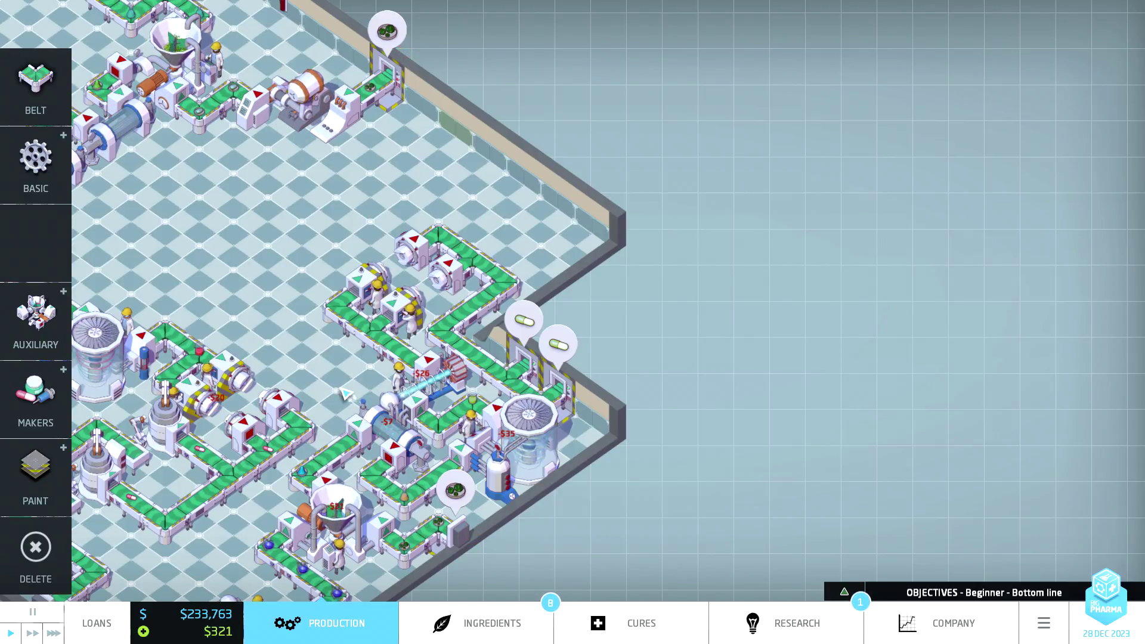
Buy the 40% discount on Spotted Mattaria Discharge, then return to the factory floor.
click(501, 617)
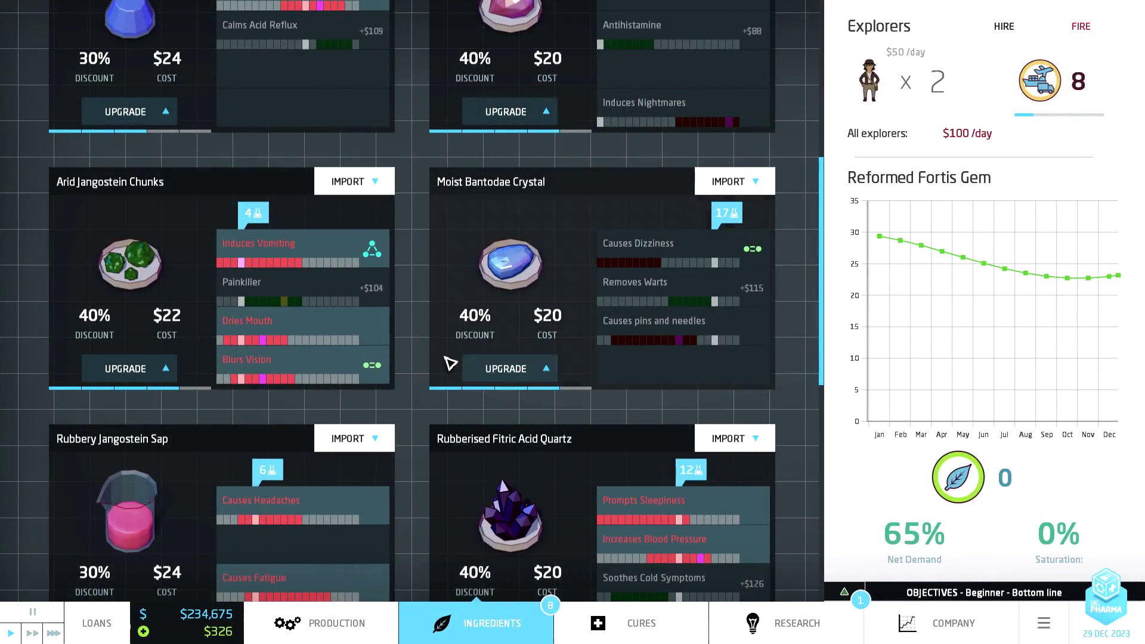
scroll(445, 358, up, 2)
scroll(409, 313, up, 2)
scroll(408, 313, up, 1)
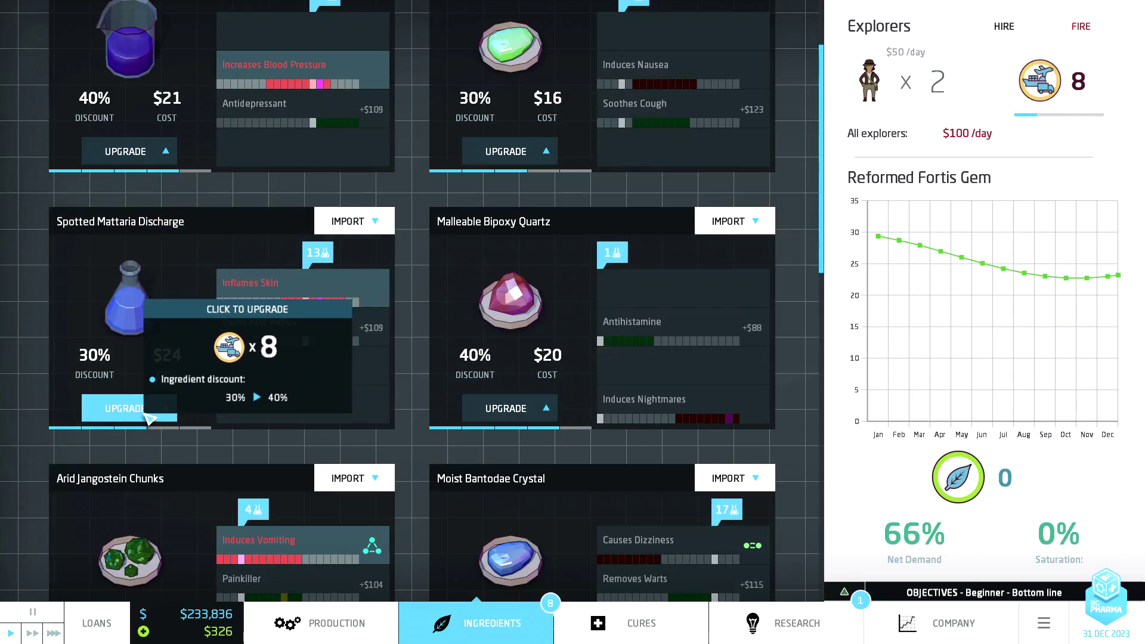
click(148, 417)
scroll(435, 388, down, 5)
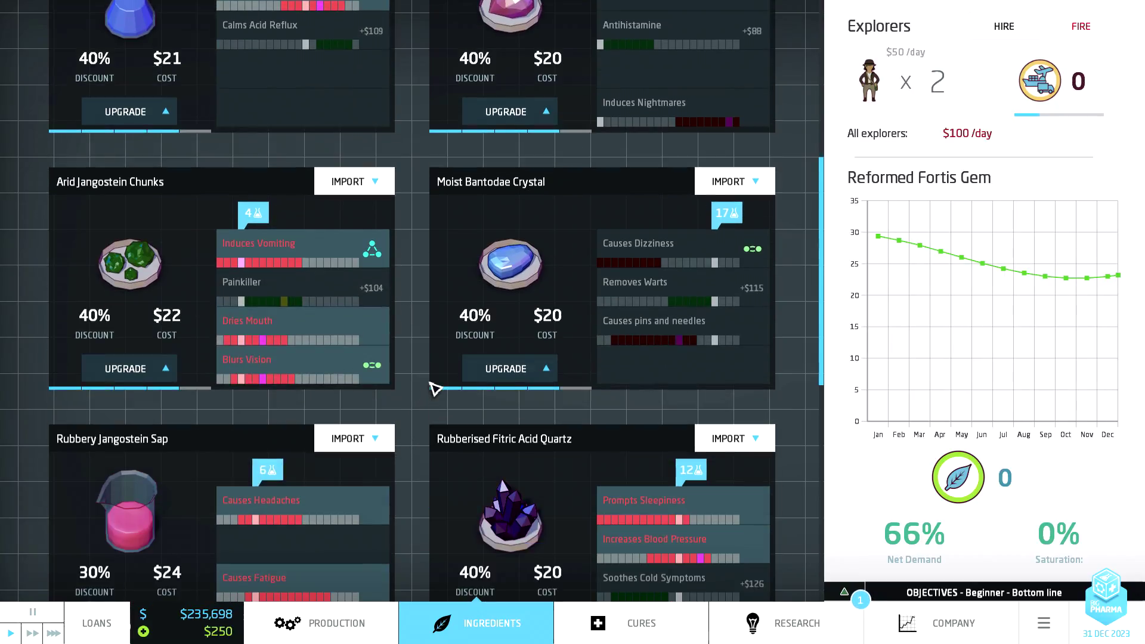
scroll(435, 388, down, 3)
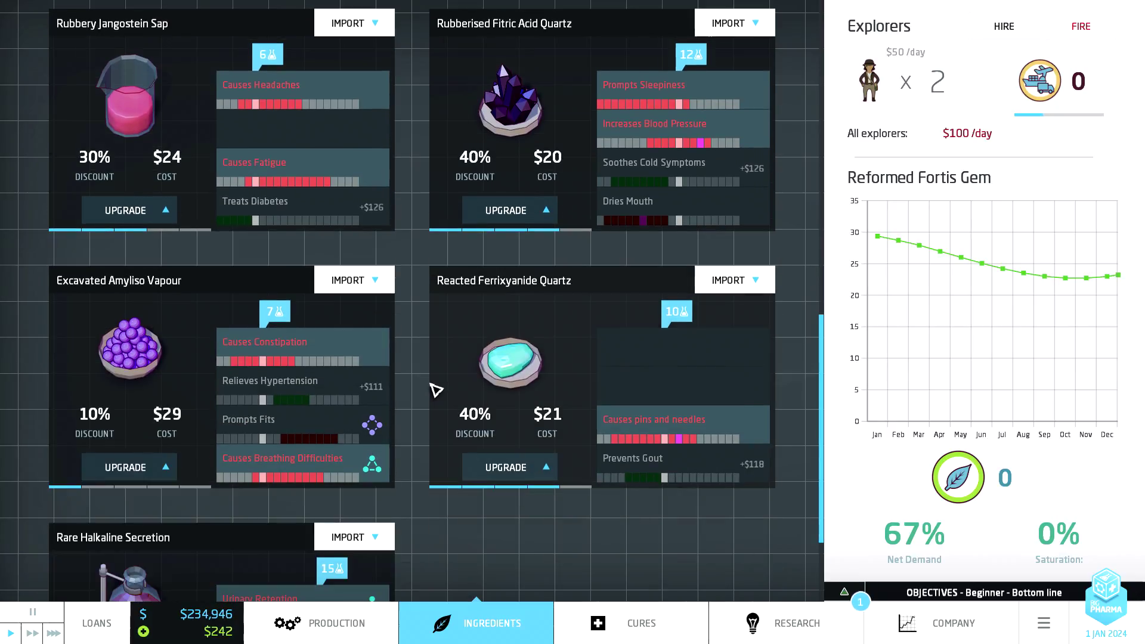
scroll(436, 389, up, 5)
scroll(433, 390, up, 3)
scroll(429, 391, up, 2)
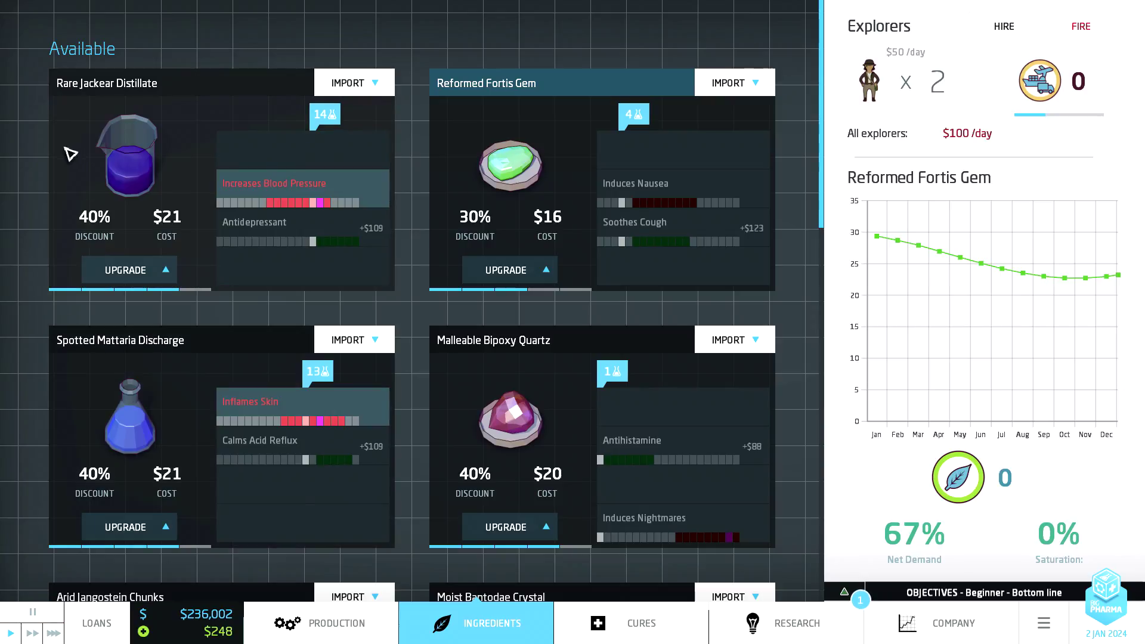
click(366, 636)
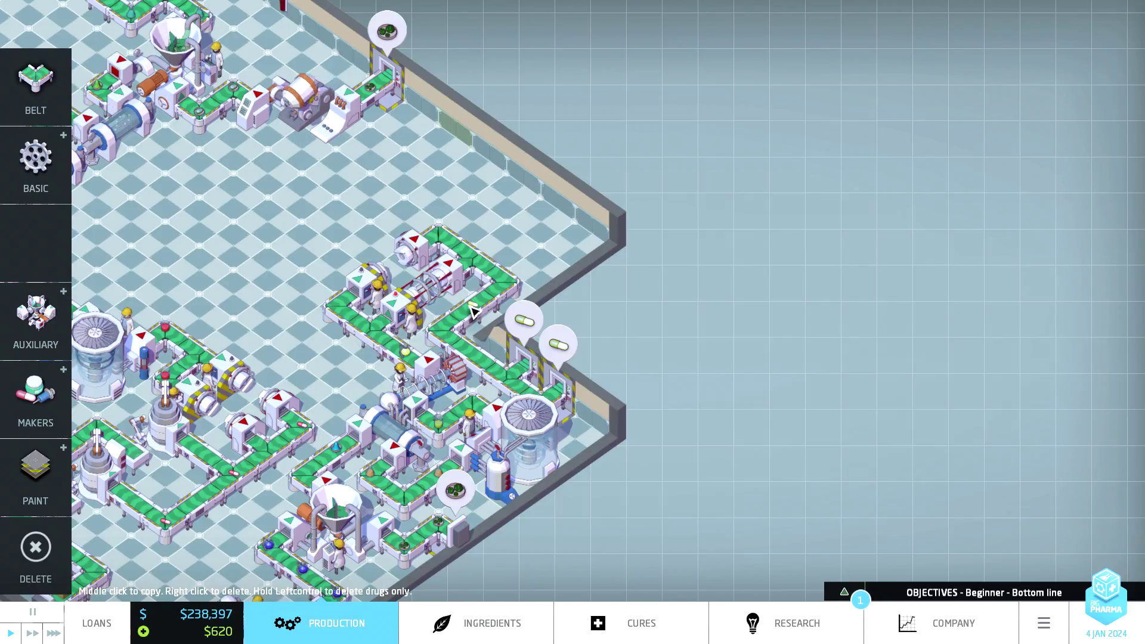
mouse_move(479, 285)
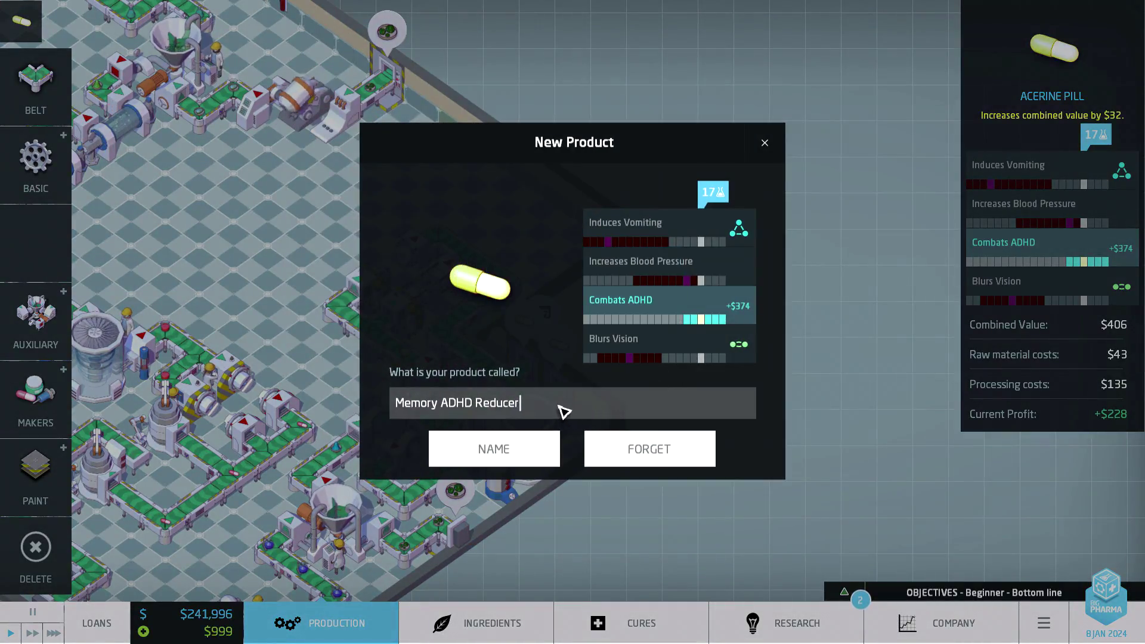
Replace the suggested ADHD pill name with 'Max Upper Crust' and confirm it.
click(524, 409)
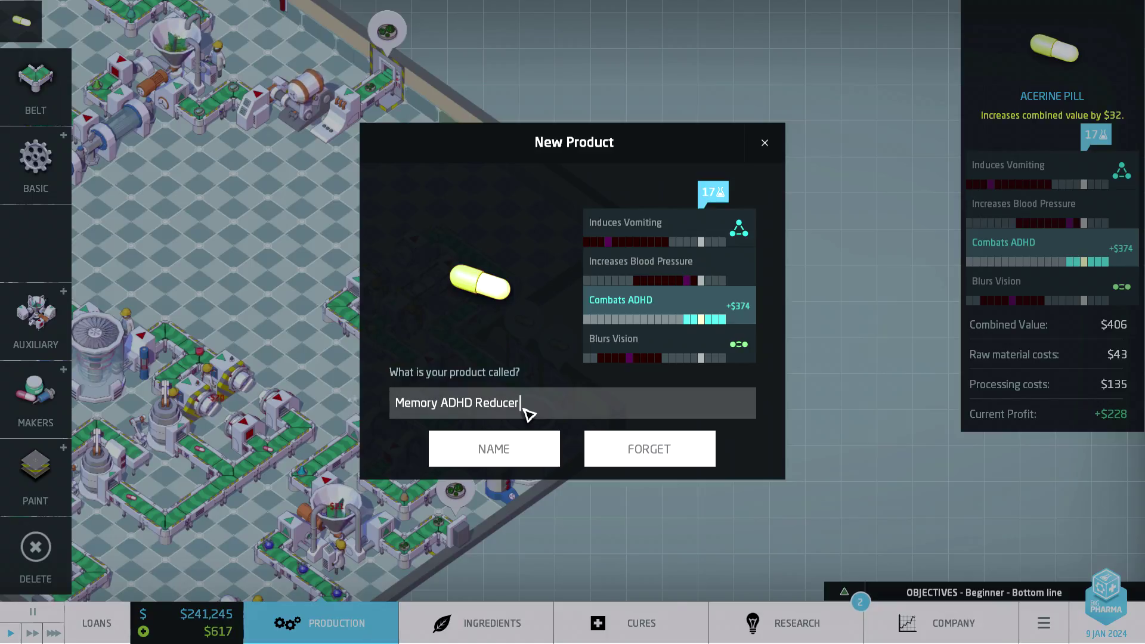
key(BackSpace)
key(BackSpace)
key(BackSpace)
key(BackSpace)
key(BackSpace)
key(BackSpace)
key(BackSpace)
text(Maxiumum)
key(BackSpace)
key(BackSpace)
key(BackSpace)
key(BackSpace)
key(BackSpace)
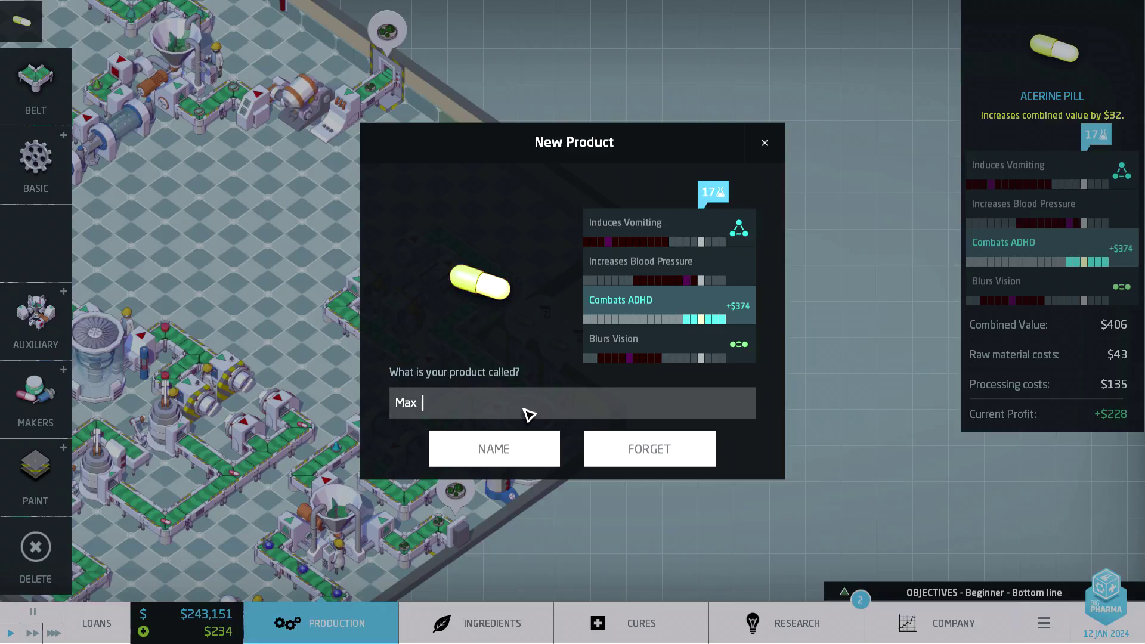
text(Upper Crust)
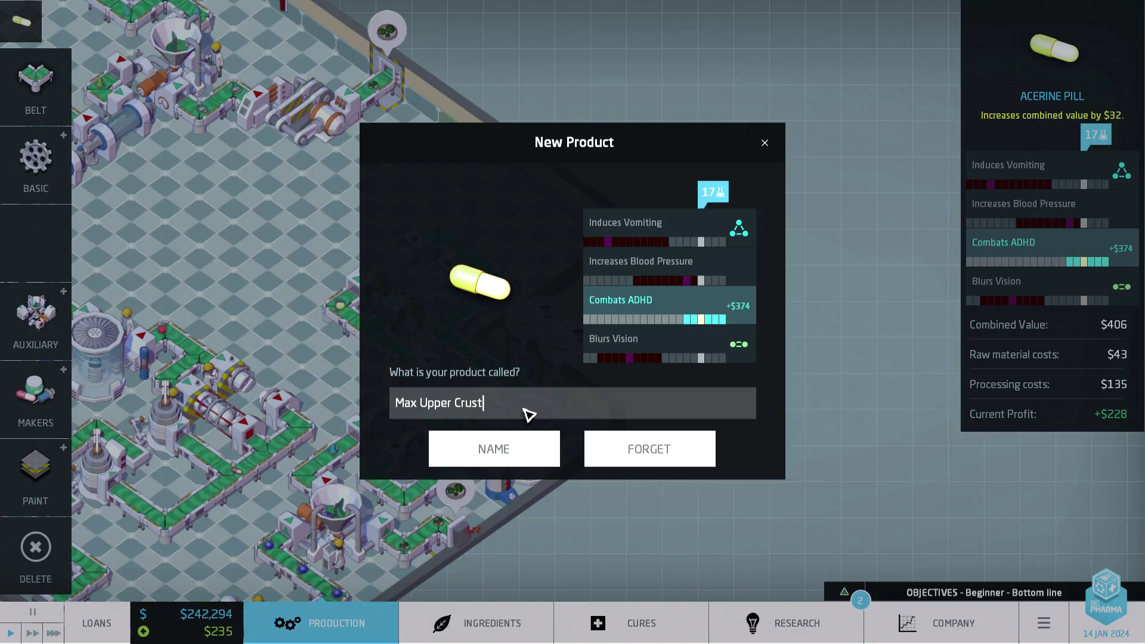
click(524, 451)
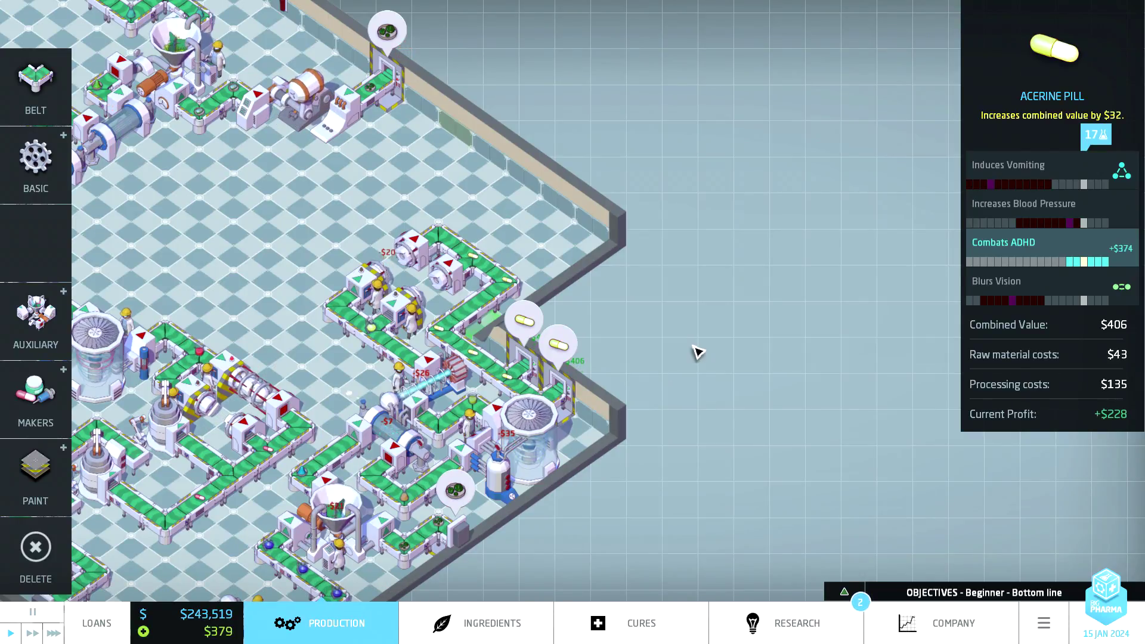
Open the Company overview to see all products, including Max Upper Crust.
click(940, 623)
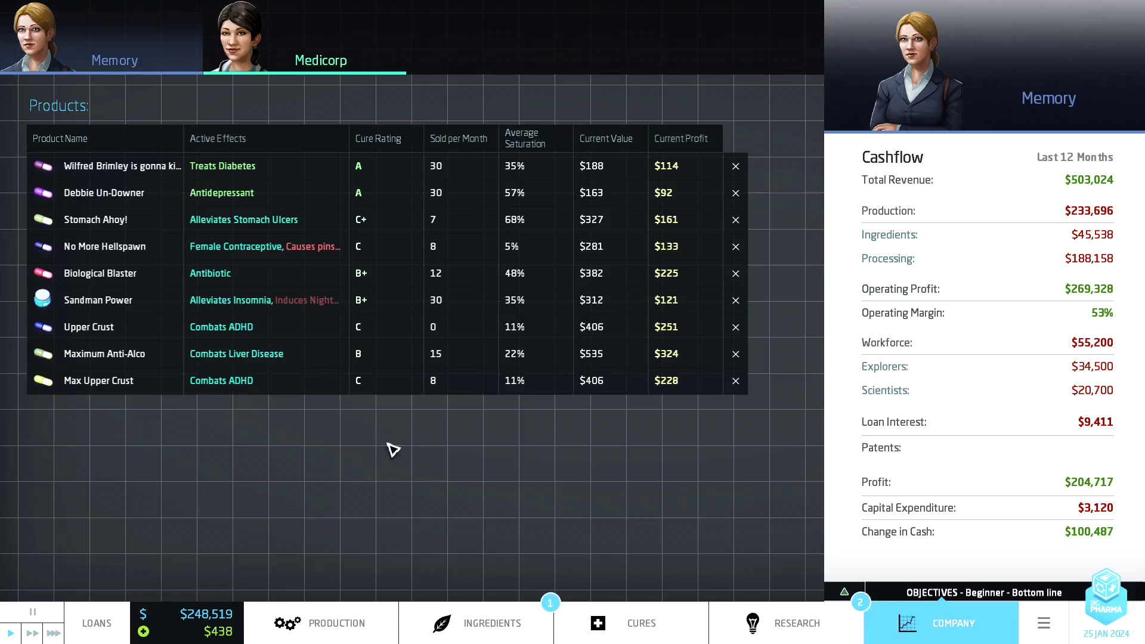
Research the Shaker upgrade for two simultaneous effect shifts, then return to Company.
click(757, 606)
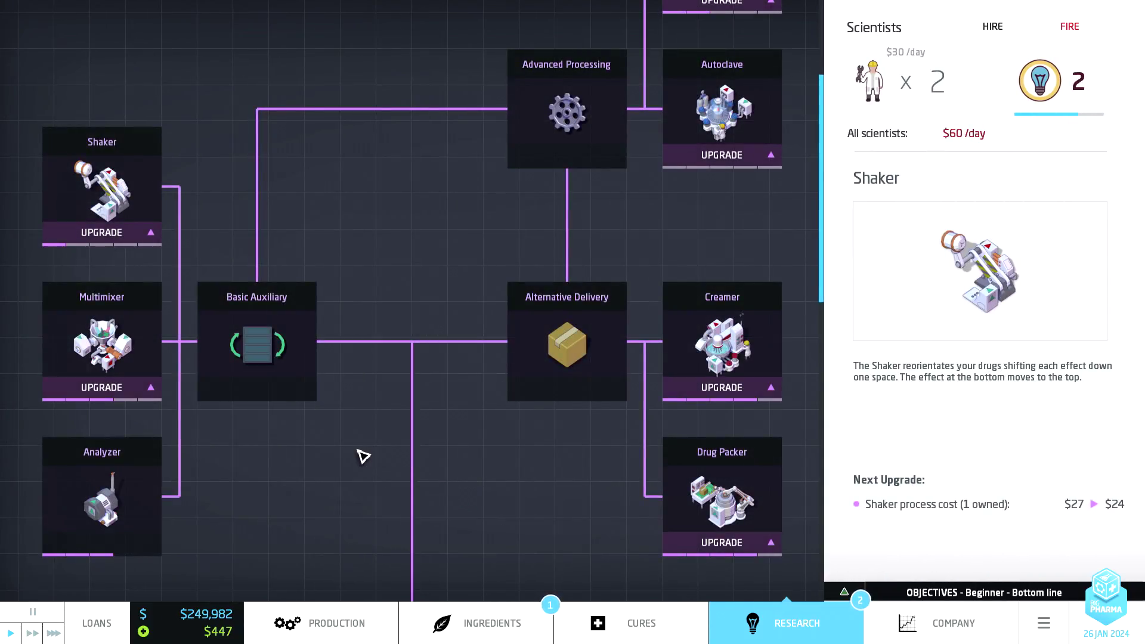
click(117, 233)
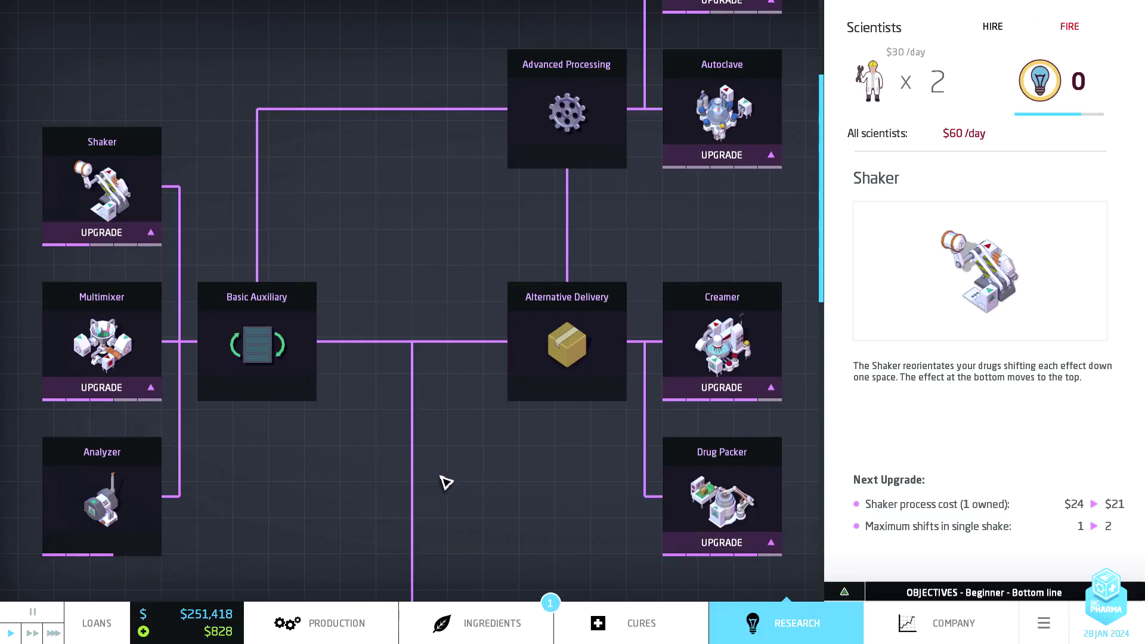
scroll(486, 495, down, 4)
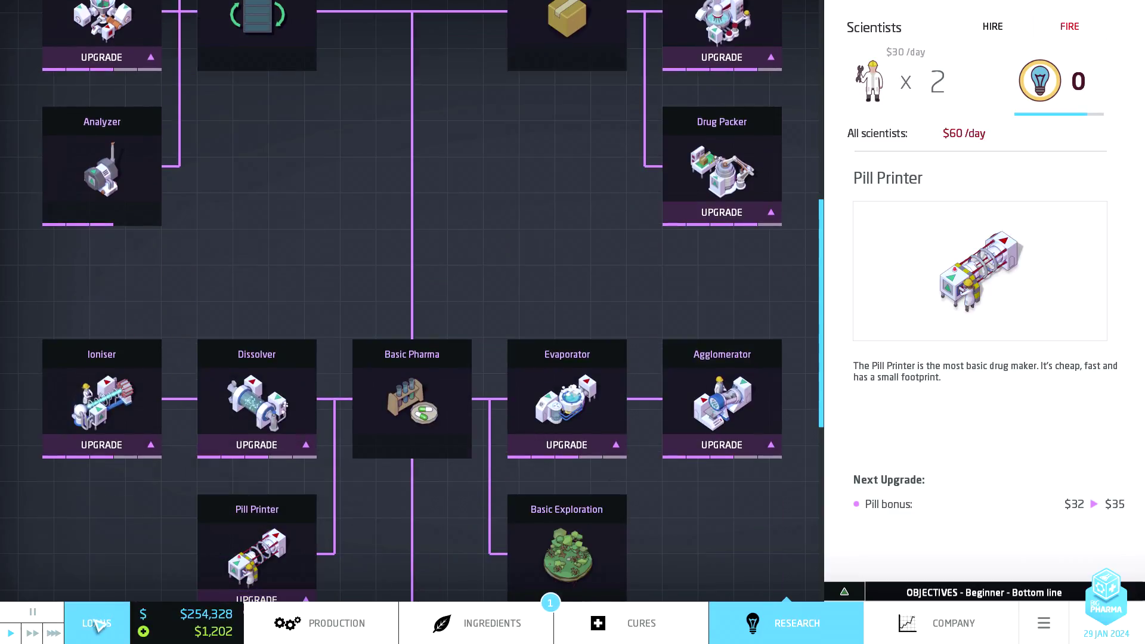
click(889, 621)
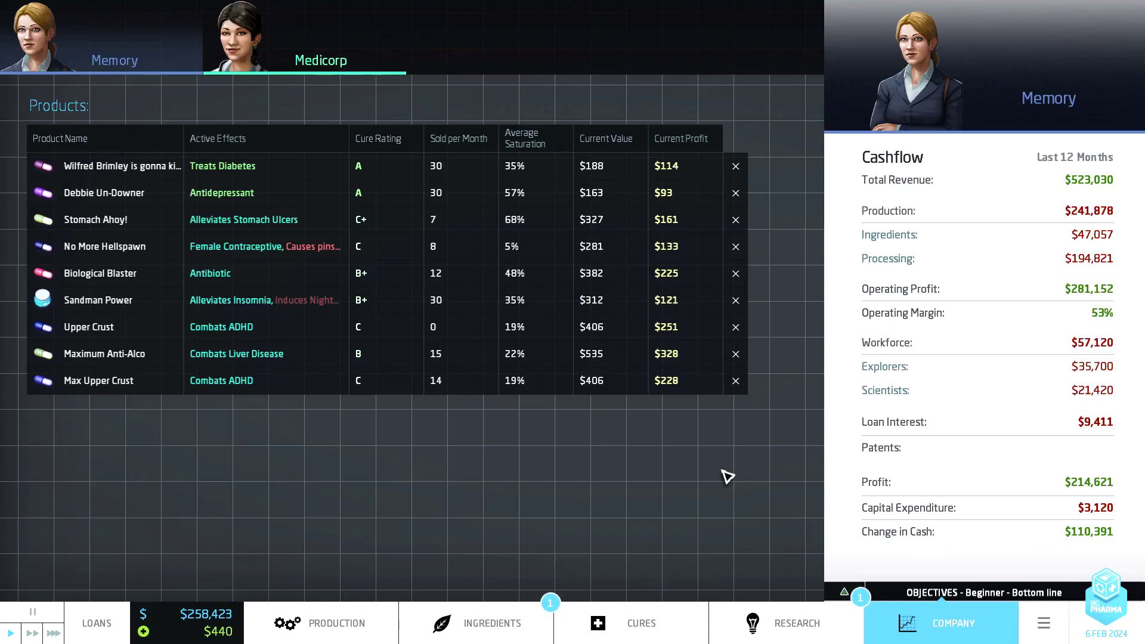
Check revenue objective progress, run at fastest speed, and open the research tree.
click(835, 592)
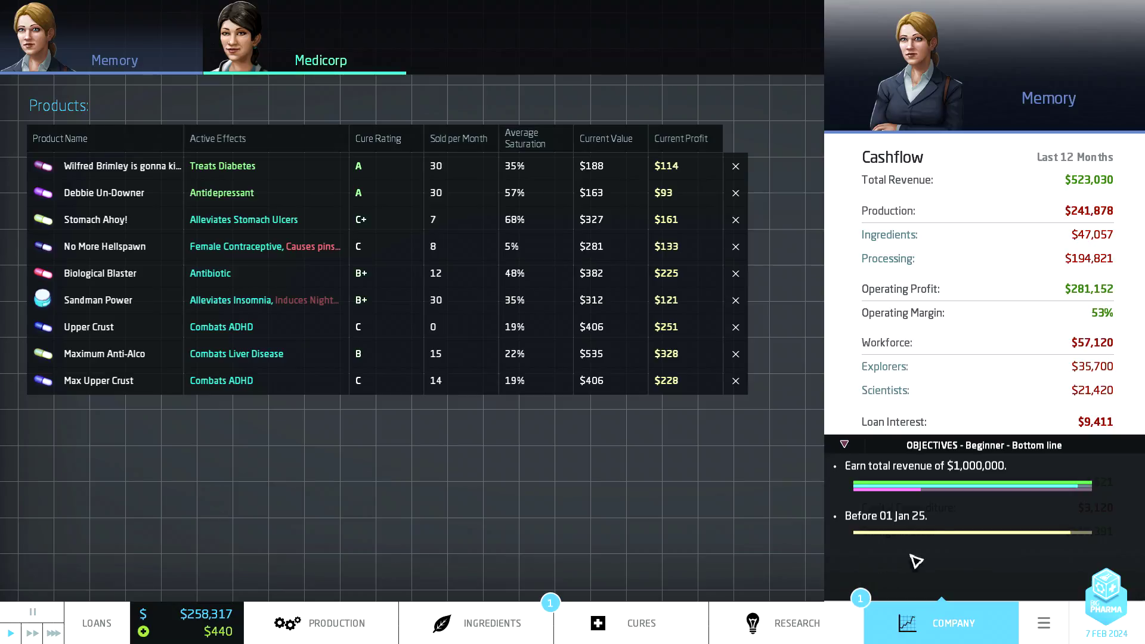
mouse_move(1029, 486)
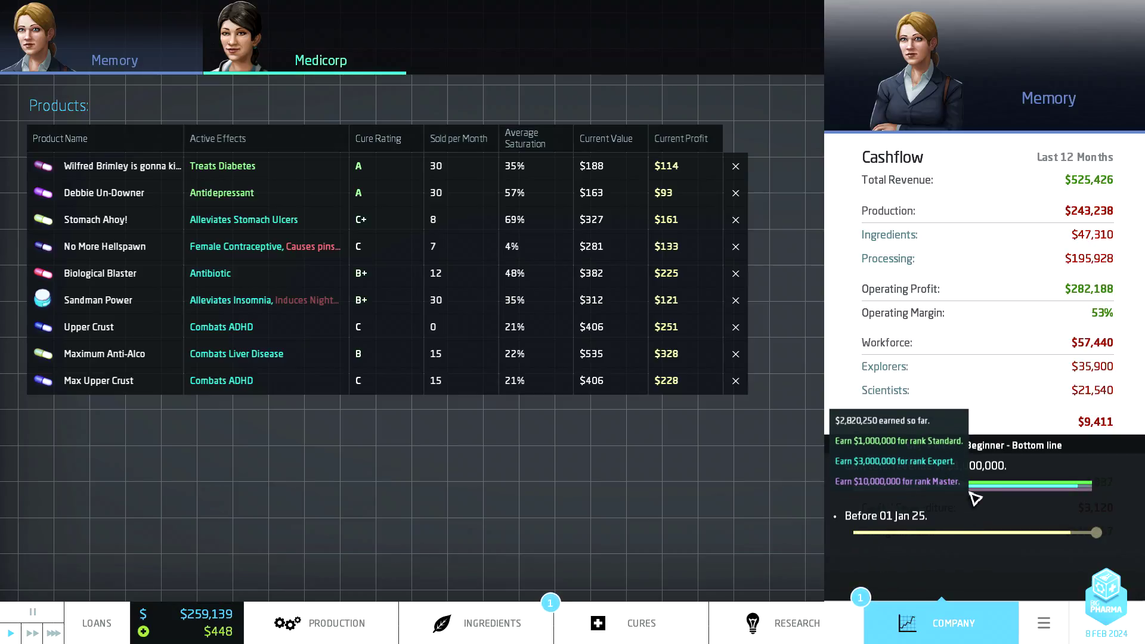
click(54, 633)
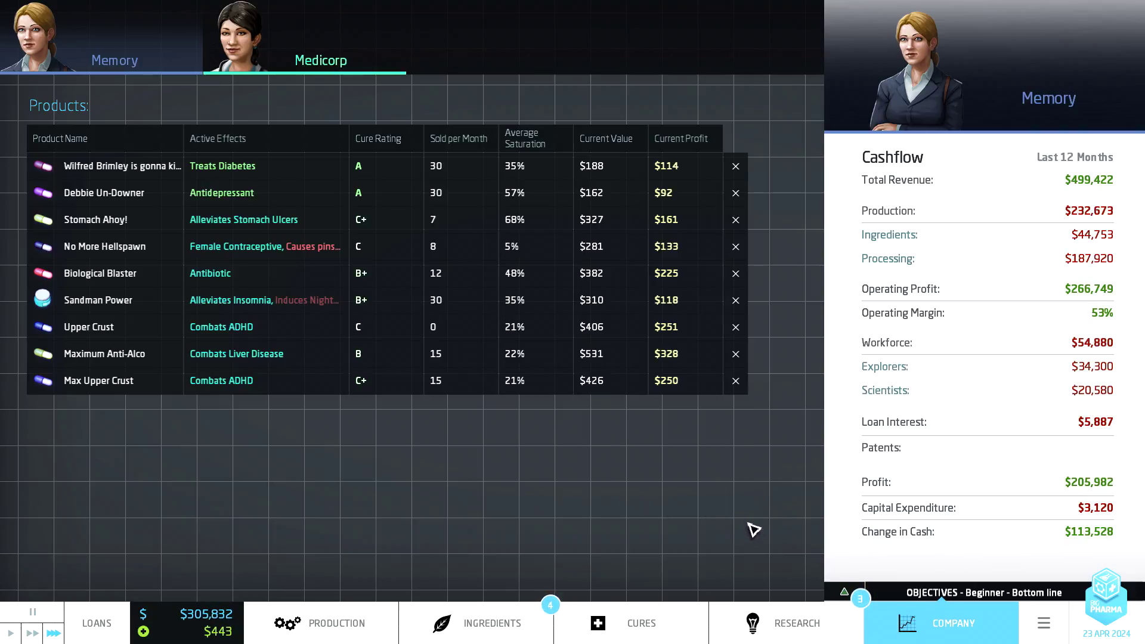
click(777, 629)
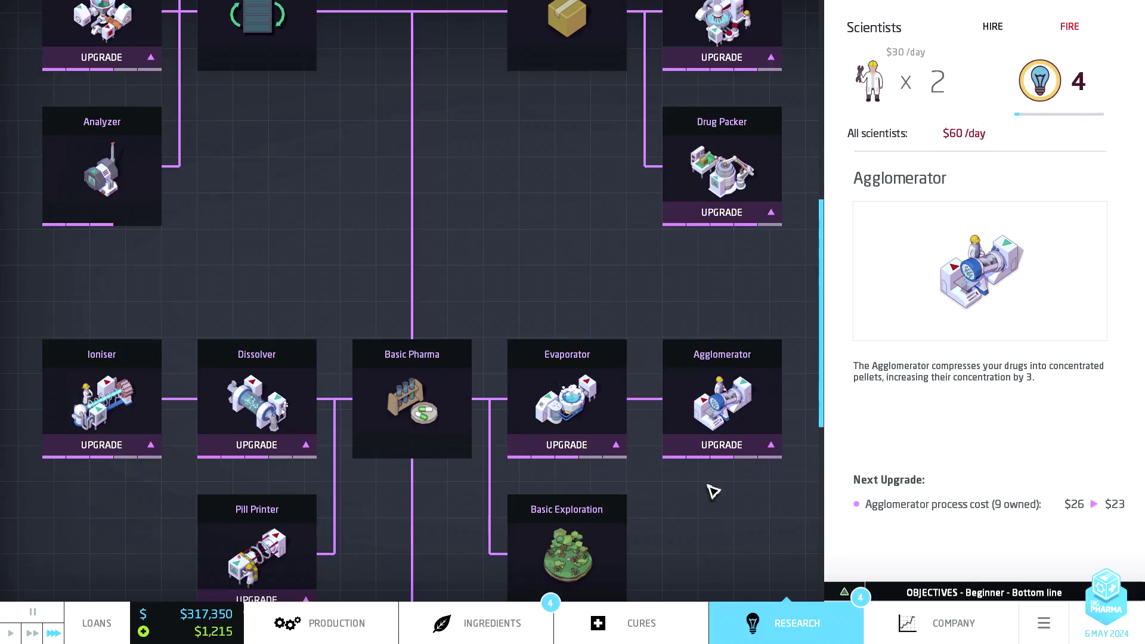
From the Ingredients screen, read and dismiss the tobacco tax news event.
click(483, 622)
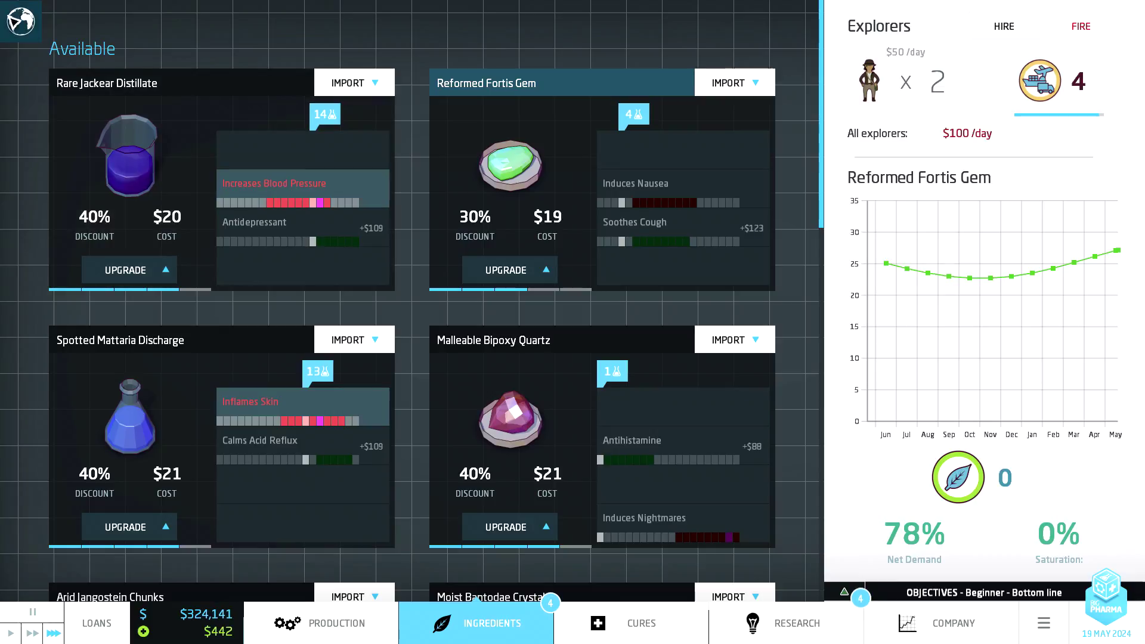
click(22, 37)
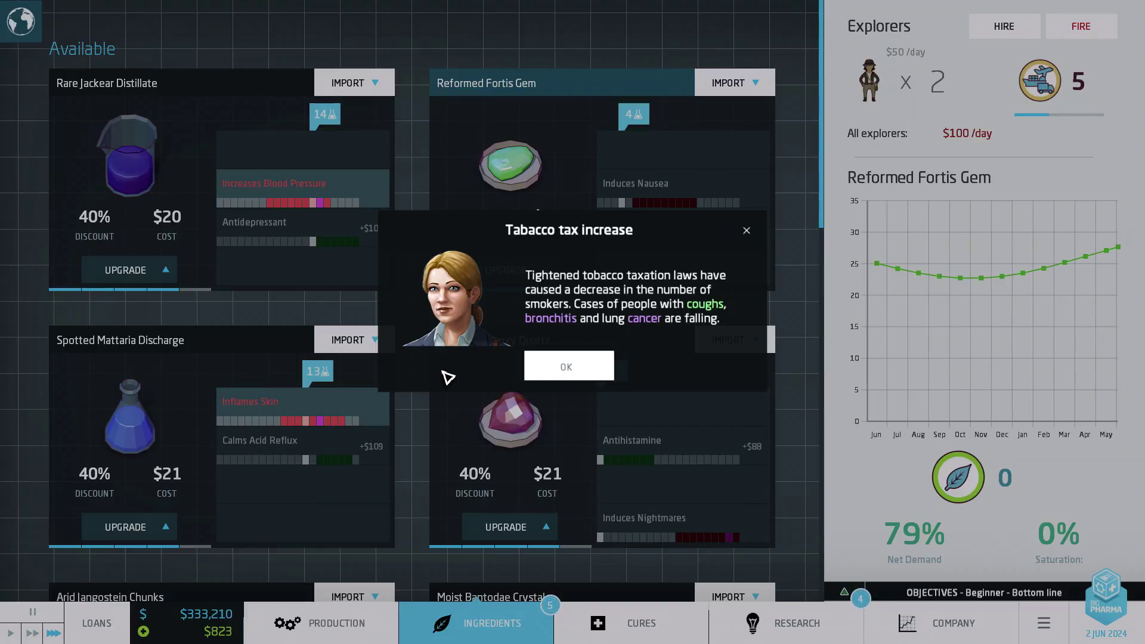
click(568, 367)
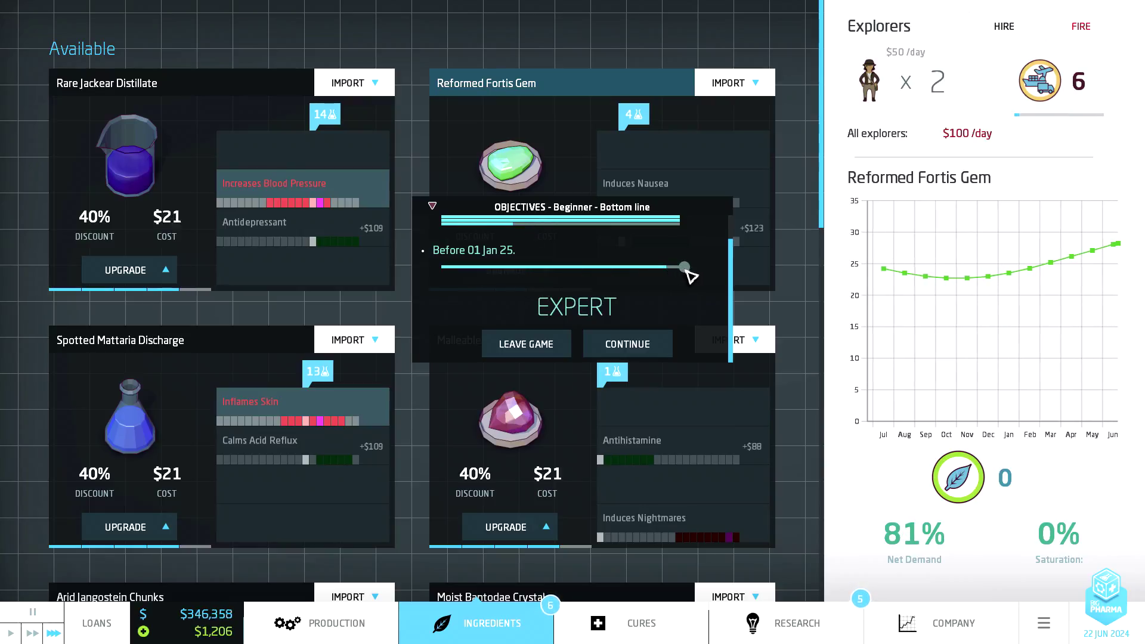
click(622, 345)
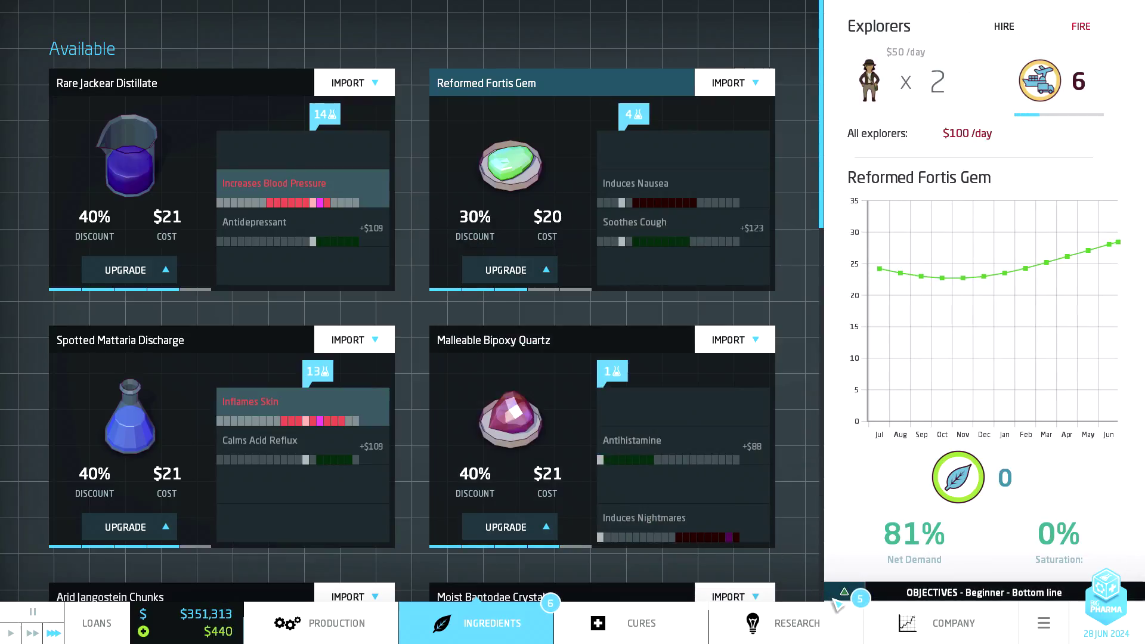
mouse_move(859, 598)
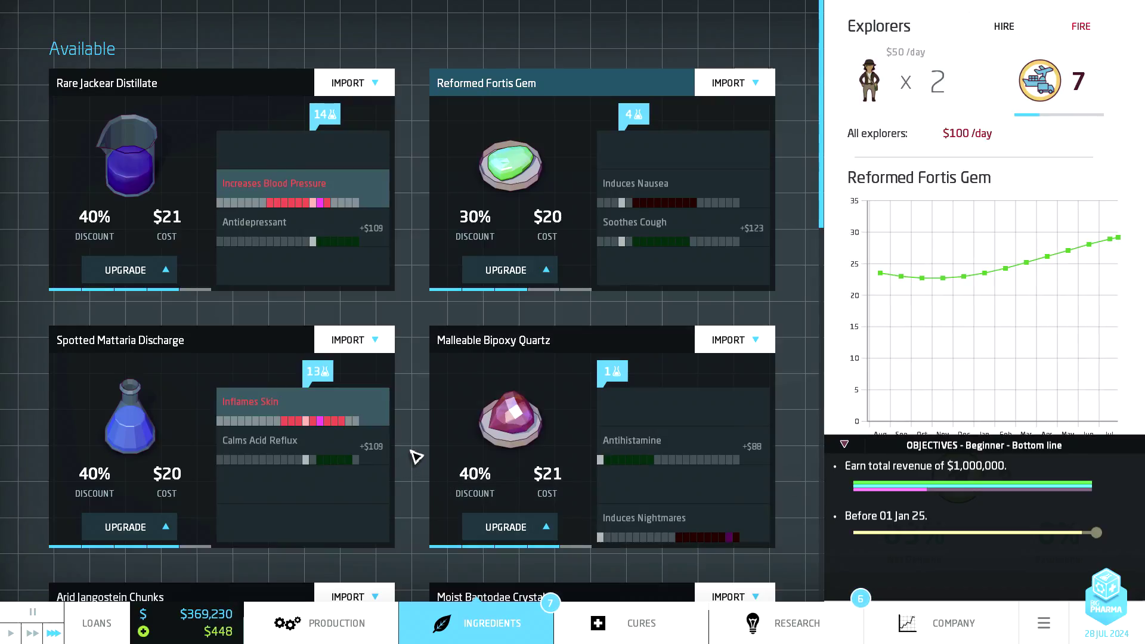
scroll(413, 378, down, 1)
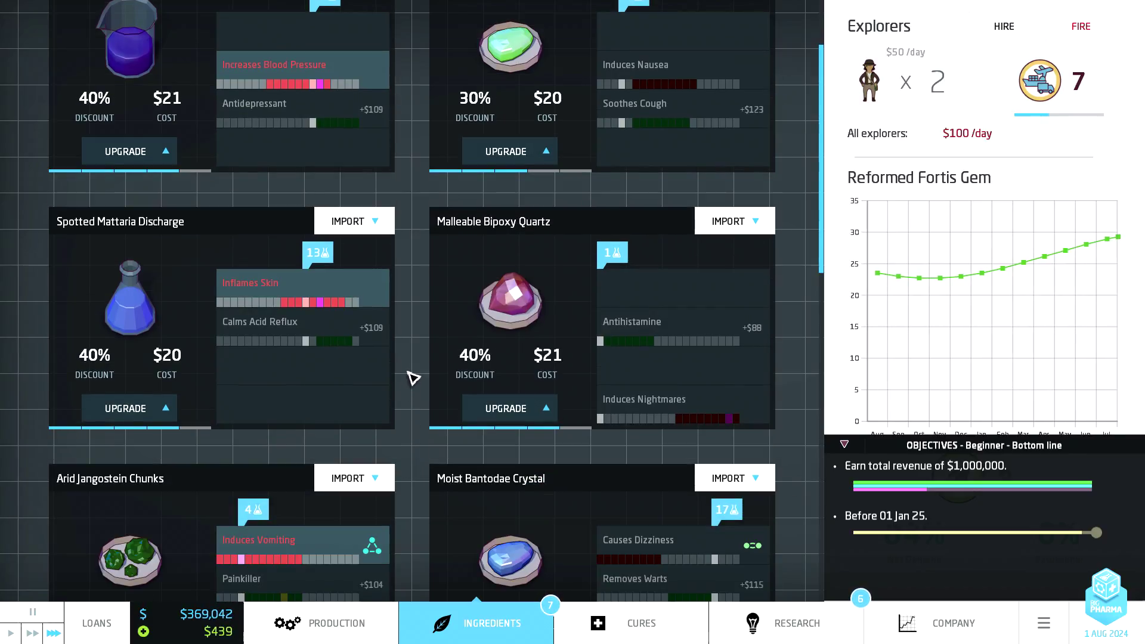
scroll(413, 378, down, 1)
scroll(413, 378, down, 1)
scroll(413, 378, down, 1)
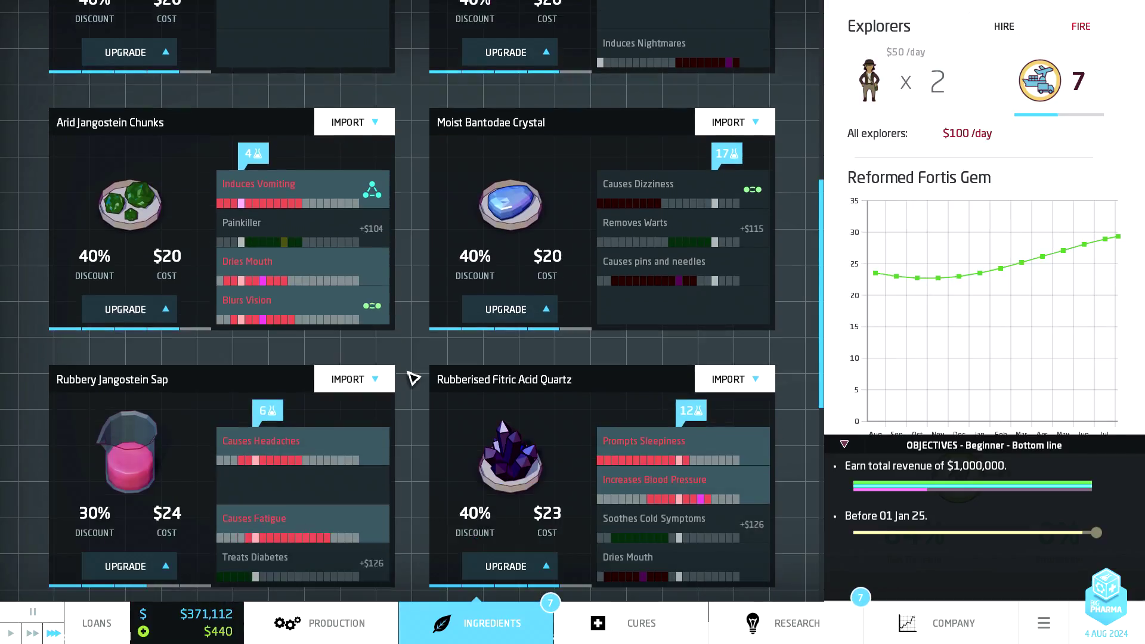
scroll(413, 379, down, 1)
scroll(412, 379, down, 1)
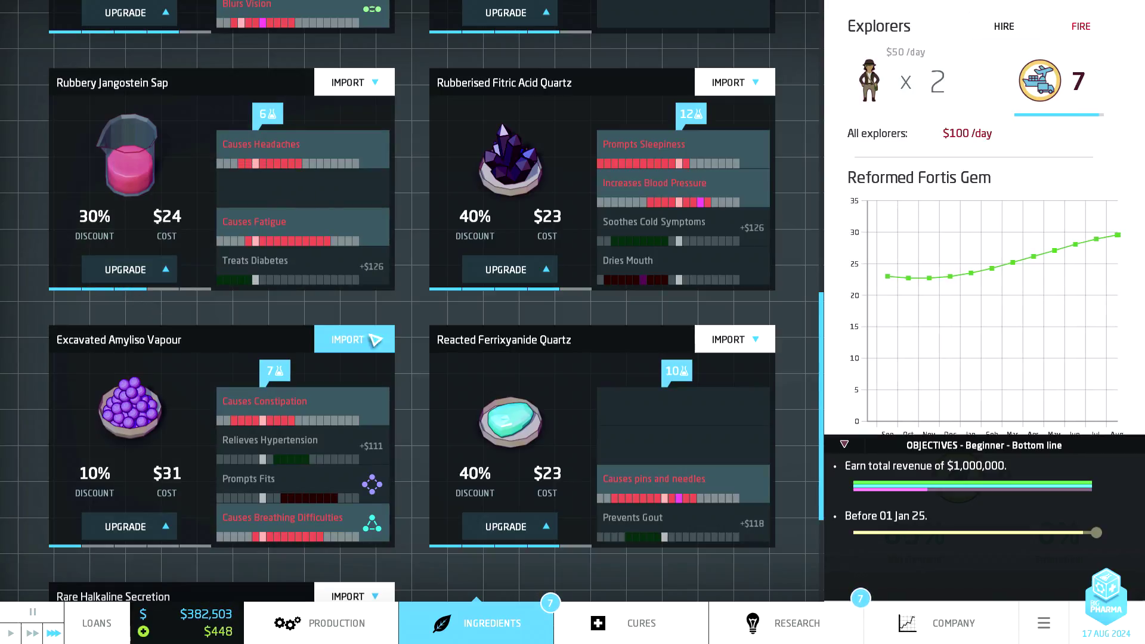
scroll(412, 374, down, 1)
scroll(413, 373, down, 1)
scroll(413, 373, down, 1)
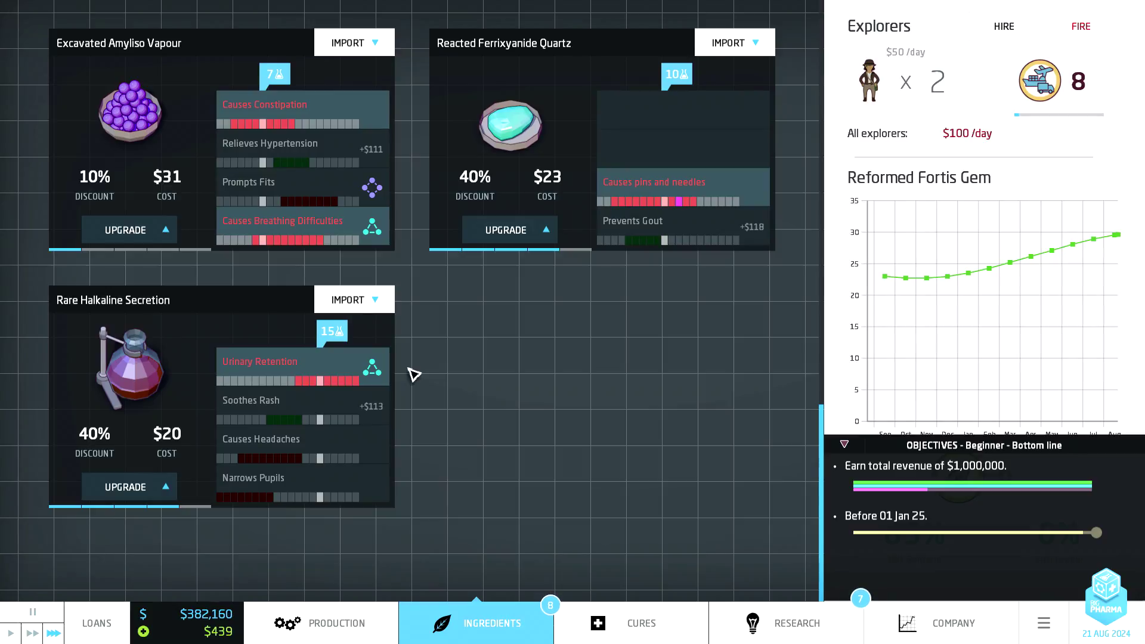
scroll(413, 373, up, 1)
scroll(412, 373, up, 2)
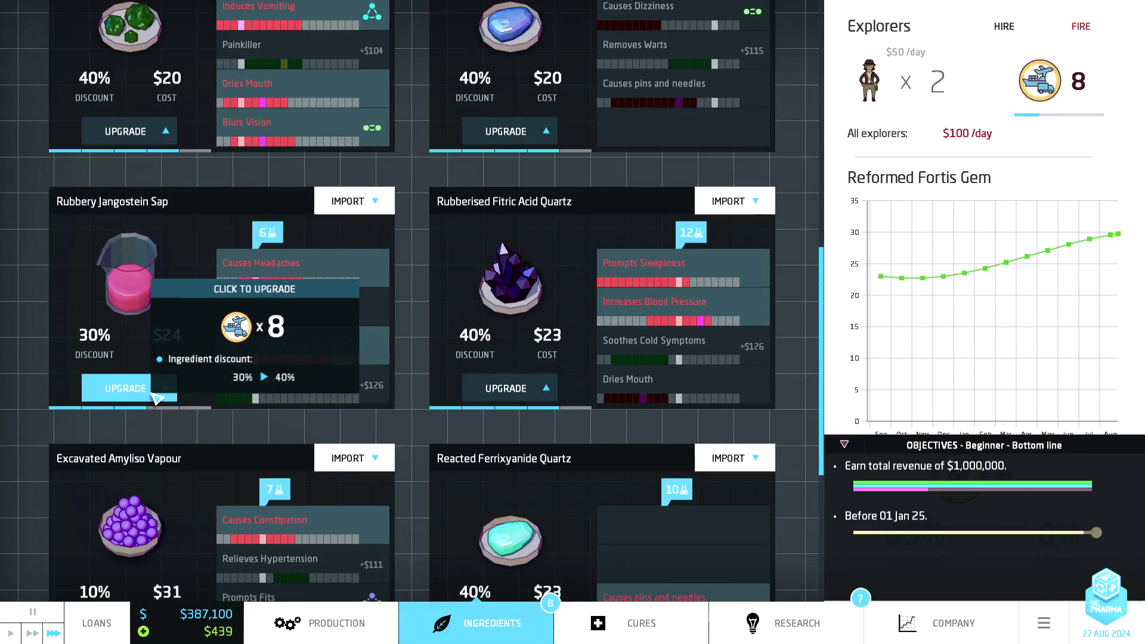
Buy the 40% Rubbery Jangostein Sap discount, fire one explorer, and open Research.
click(125, 389)
scroll(412, 421, up, 1)
scroll(414, 422, up, 2)
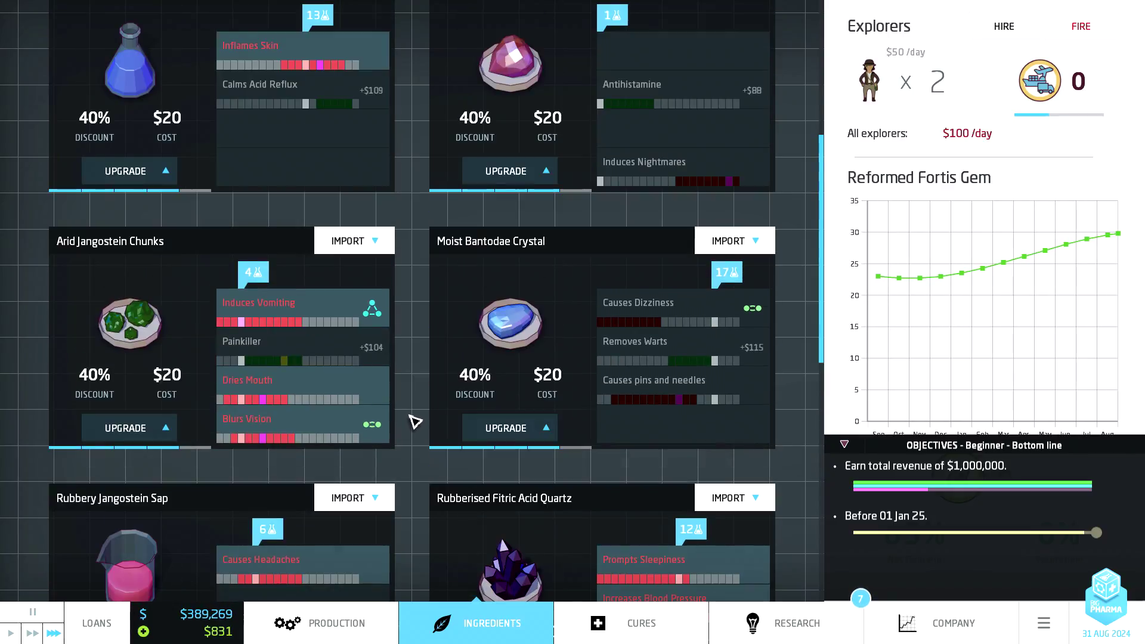
scroll(413, 421, up, 1)
scroll(413, 421, up, 1)
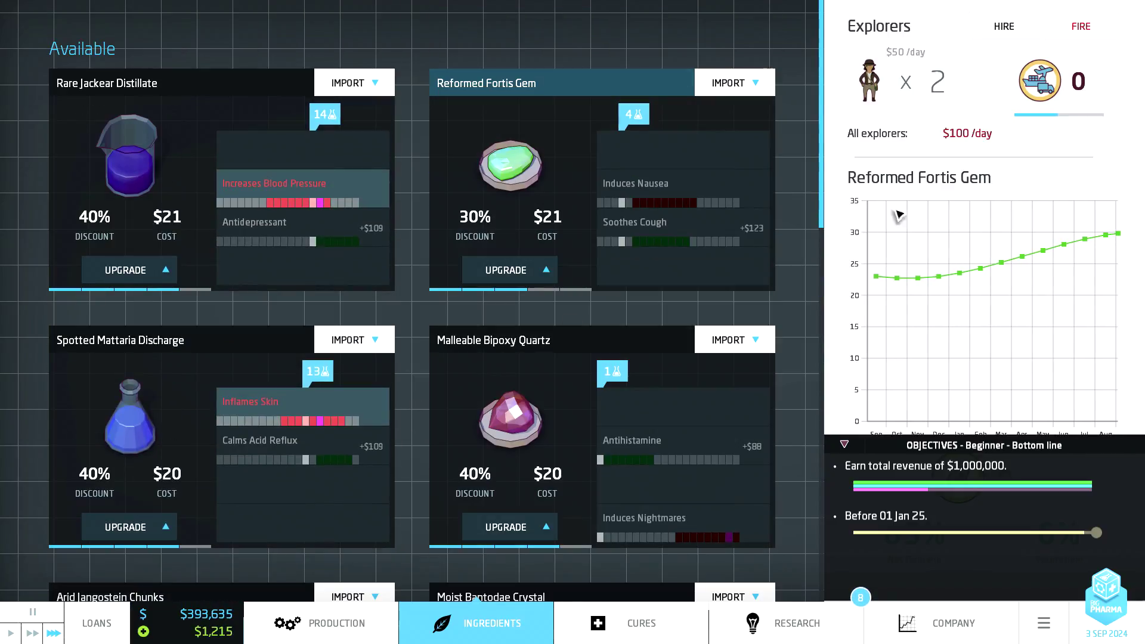
click(1073, 33)
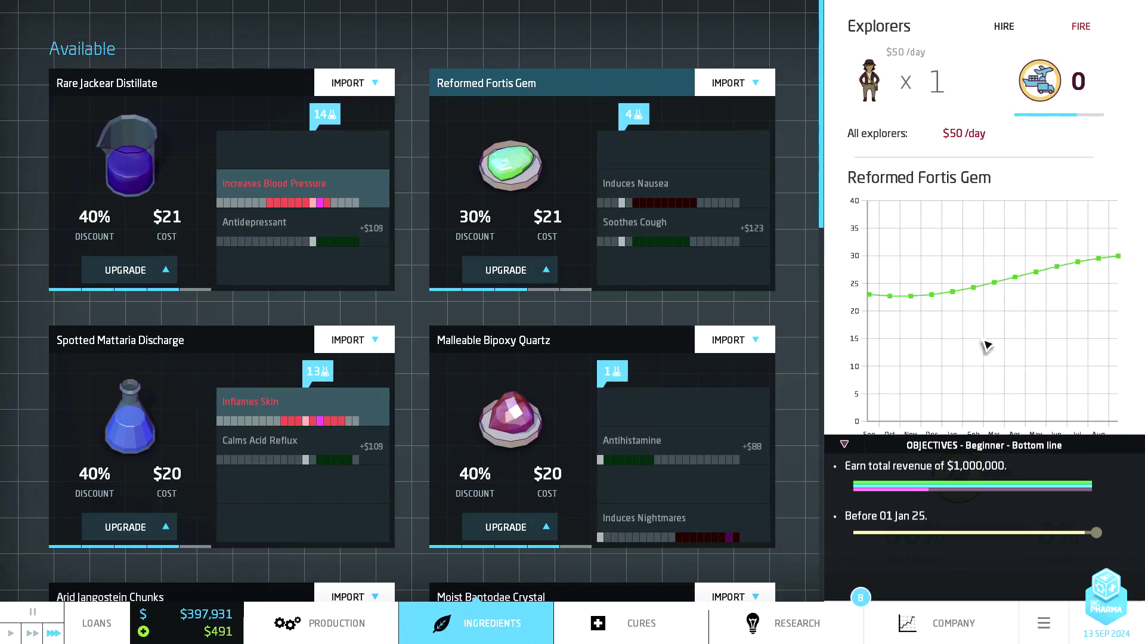
click(810, 622)
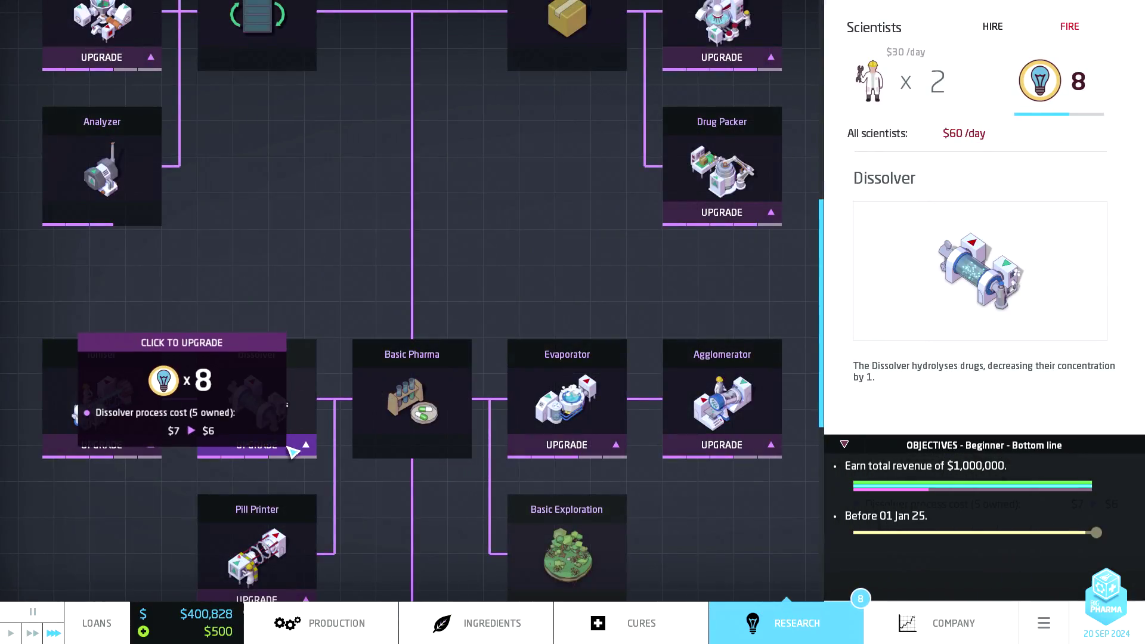
mouse_move(722, 445)
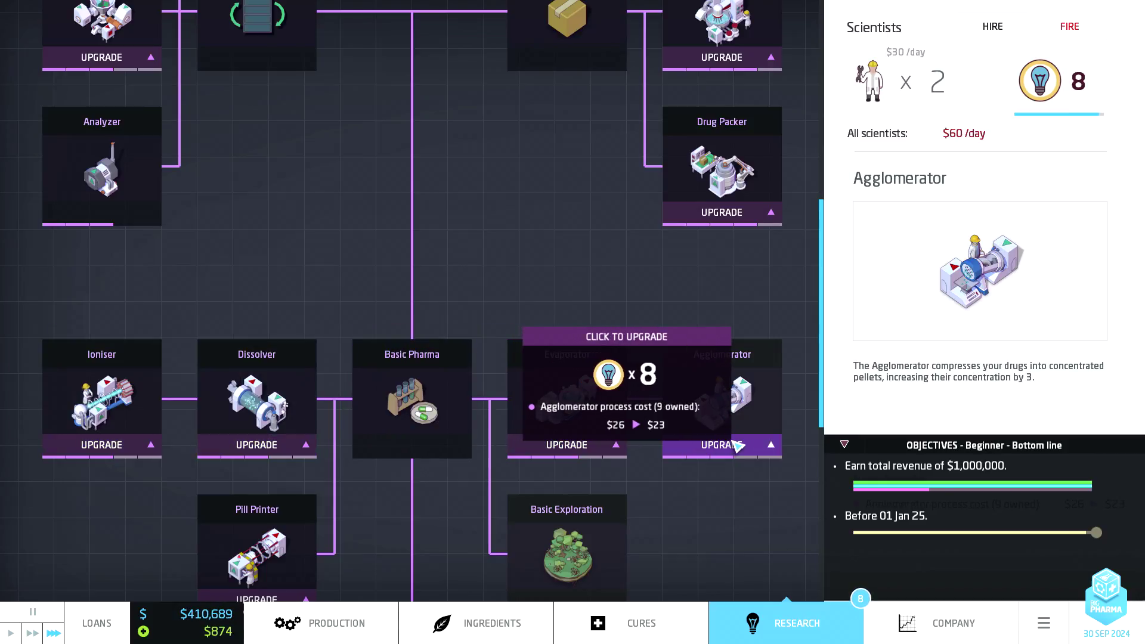
scroll(438, 304, up, 2)
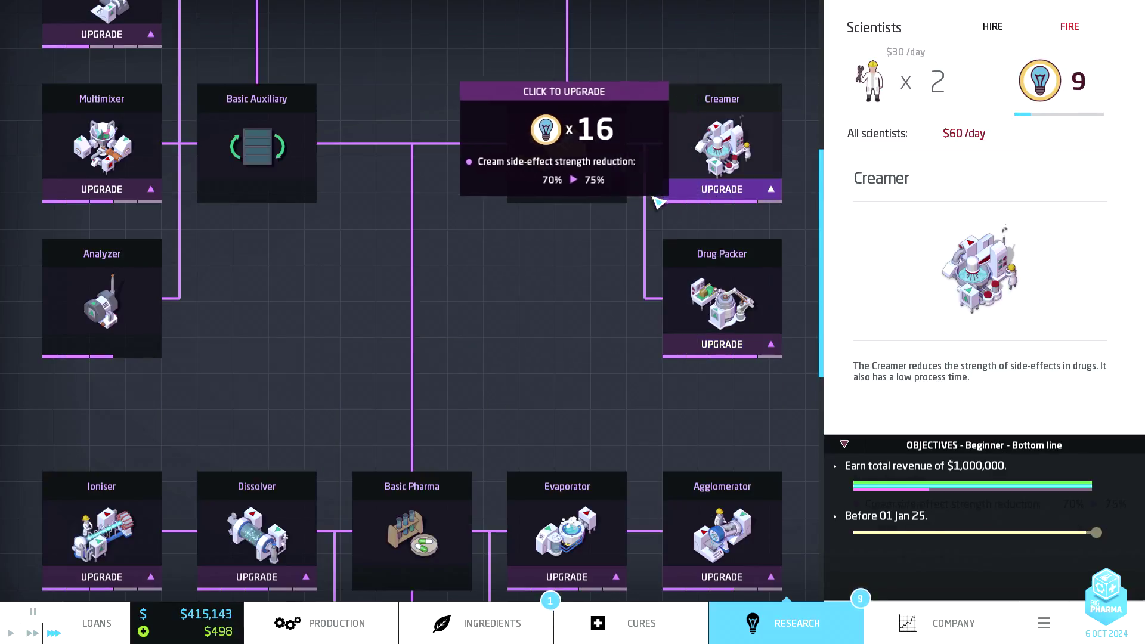
Buy a machine research upgrade and fire one scientist, leaving one at $30/day.
click(114, 191)
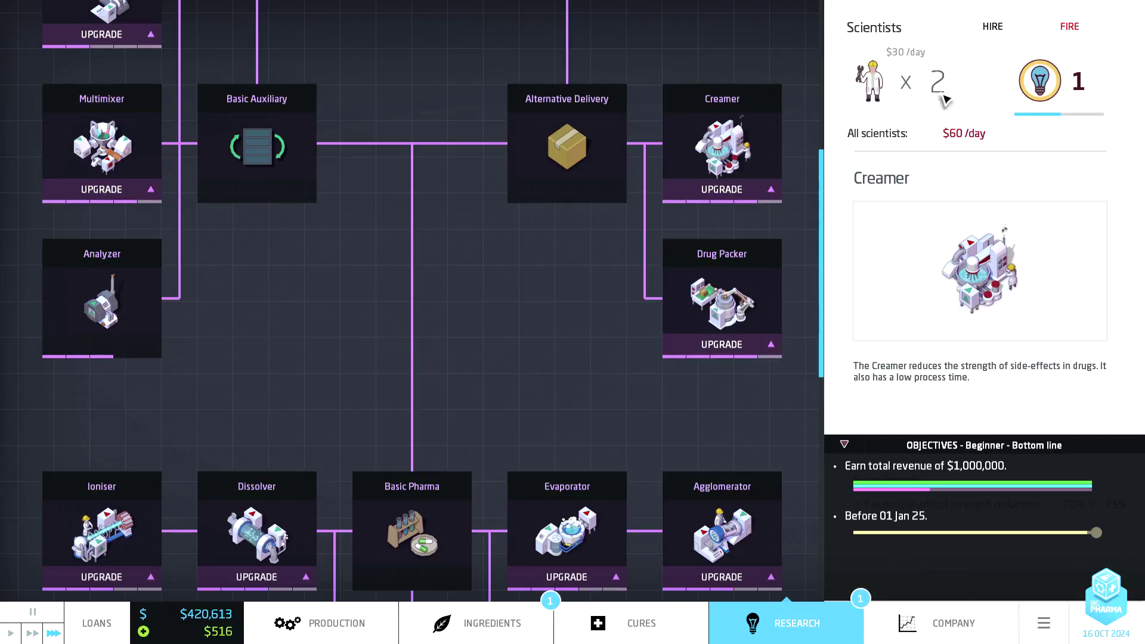
click(1038, 42)
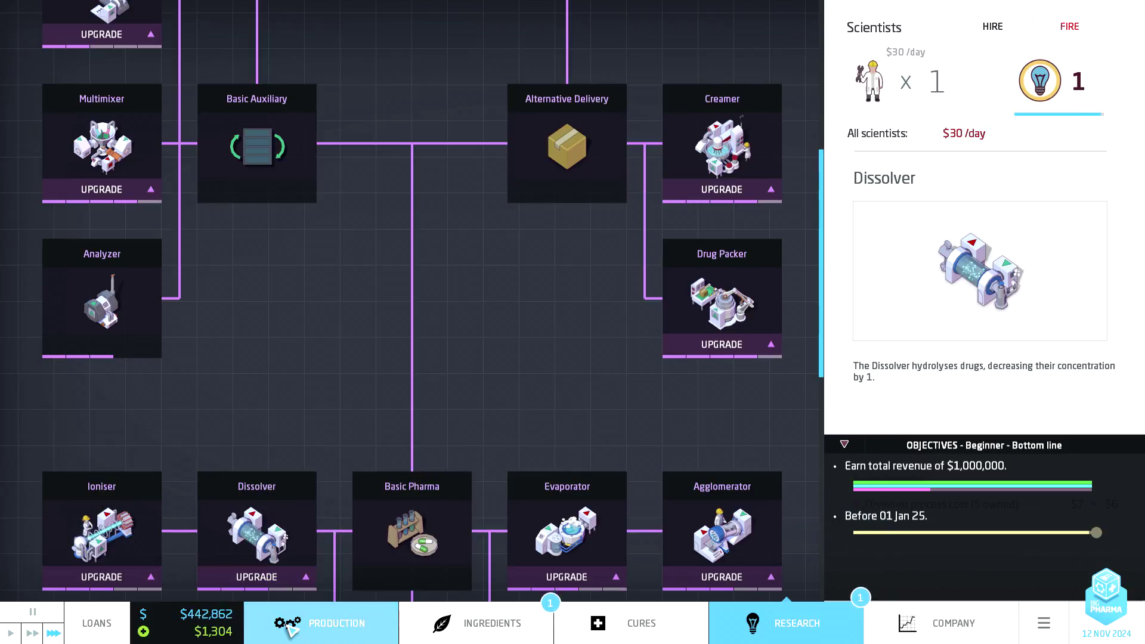
From the company overview, return the game to normal speed and discontinue the Upper Crust product.
click(323, 624)
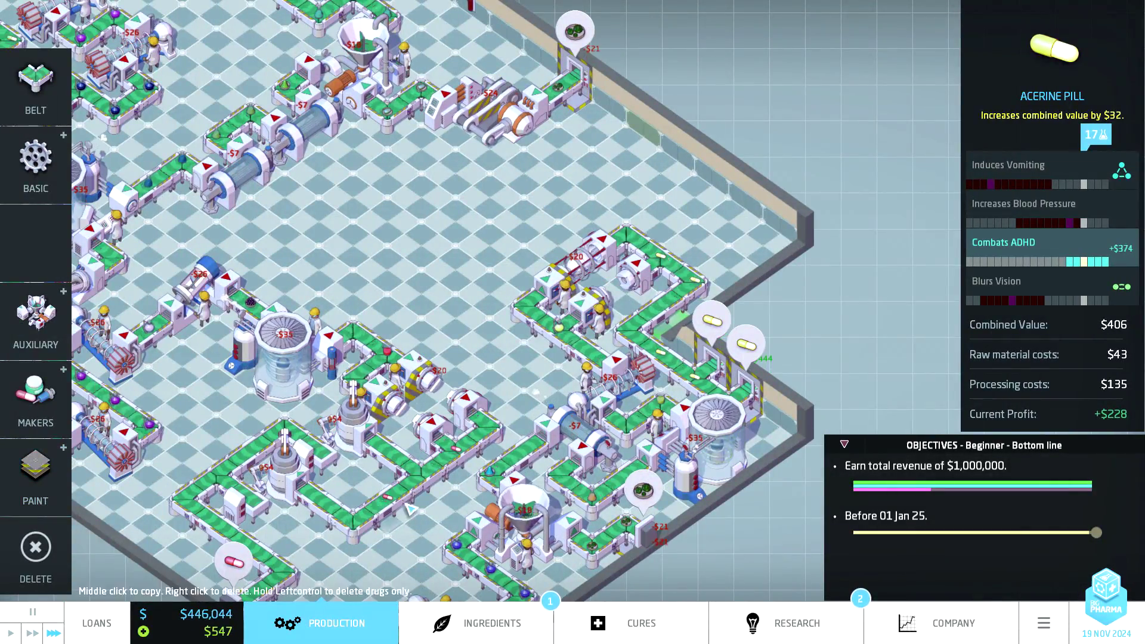
click(940, 623)
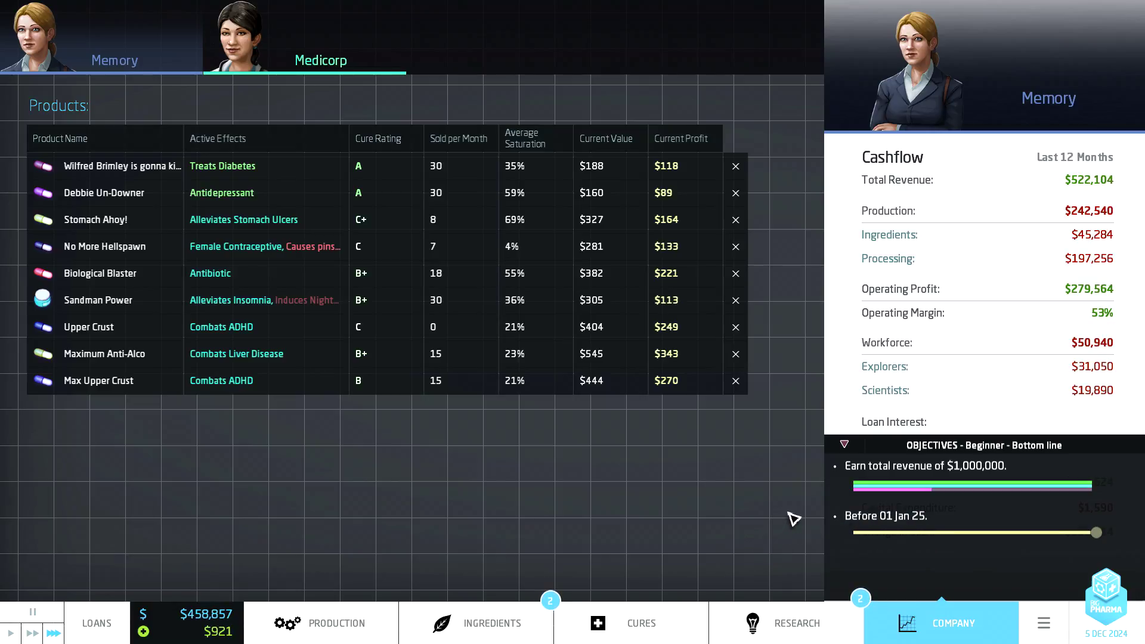
click(844, 445)
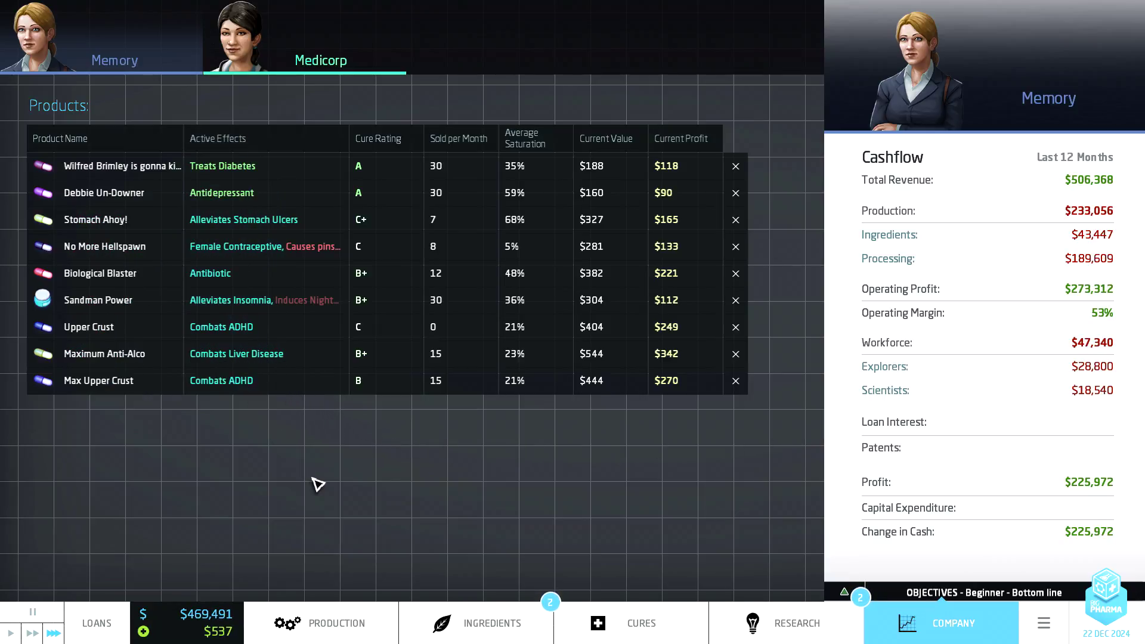
click(17, 632)
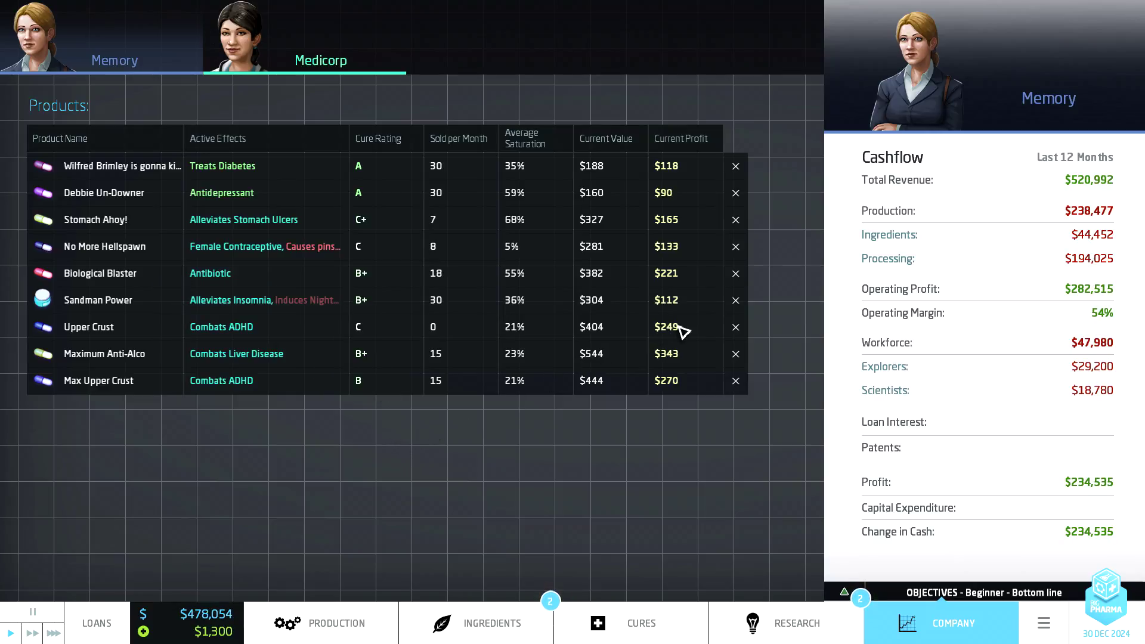
click(736, 327)
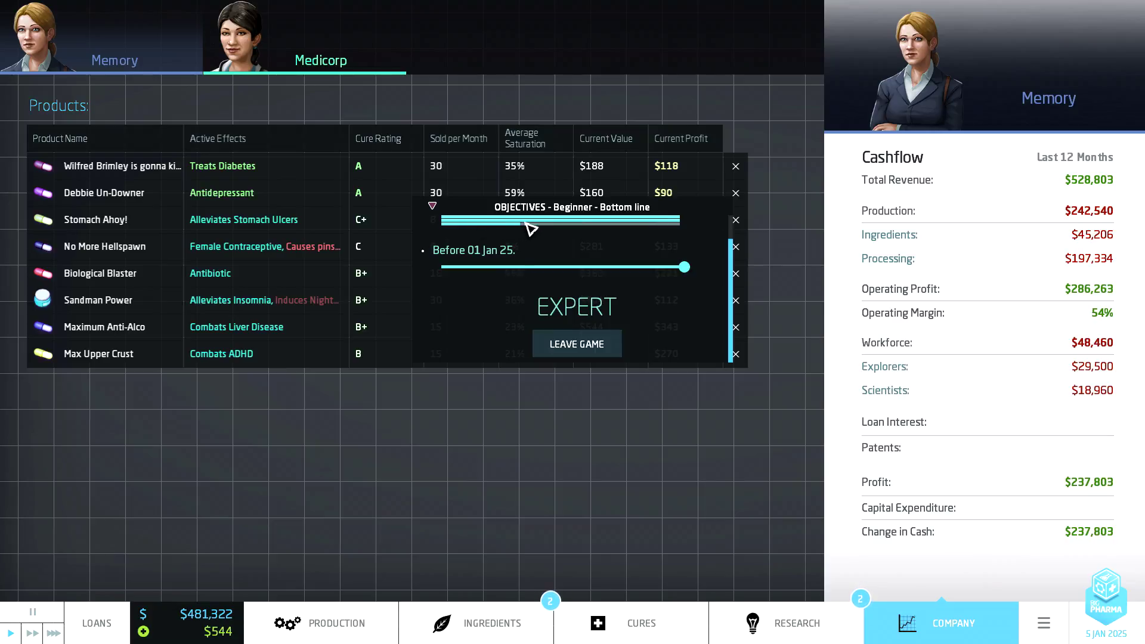
Check the factory floor and the Expert result in Objectives, then leave the Bottom line game.
click(289, 621)
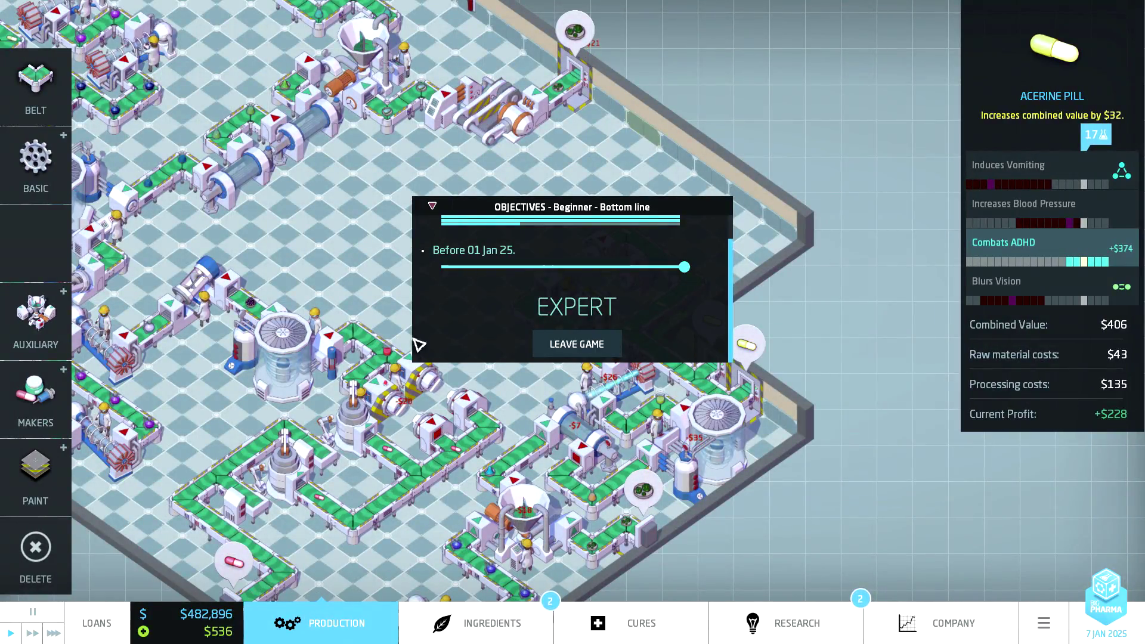
click(432, 206)
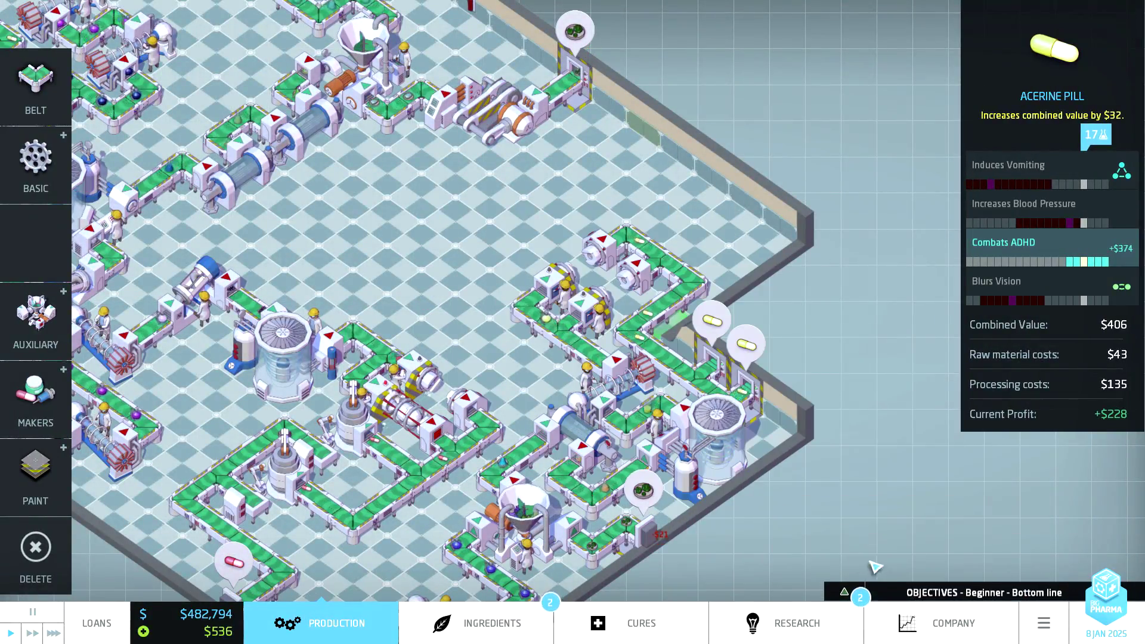
scroll(566, 335, down, 5)
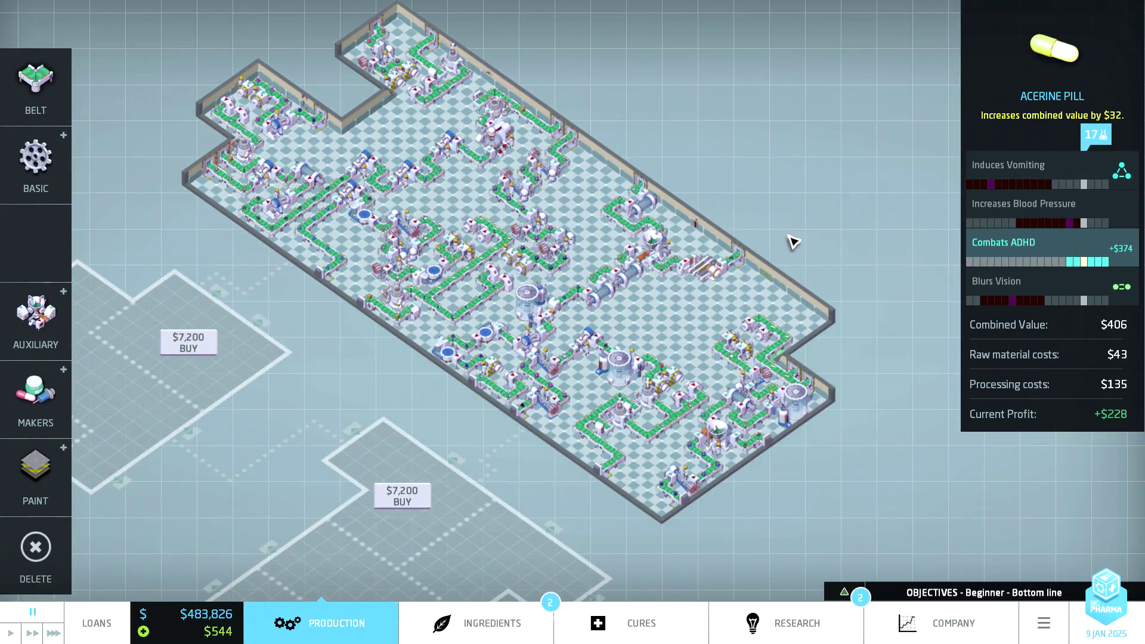
scroll(791, 240, up, 3)
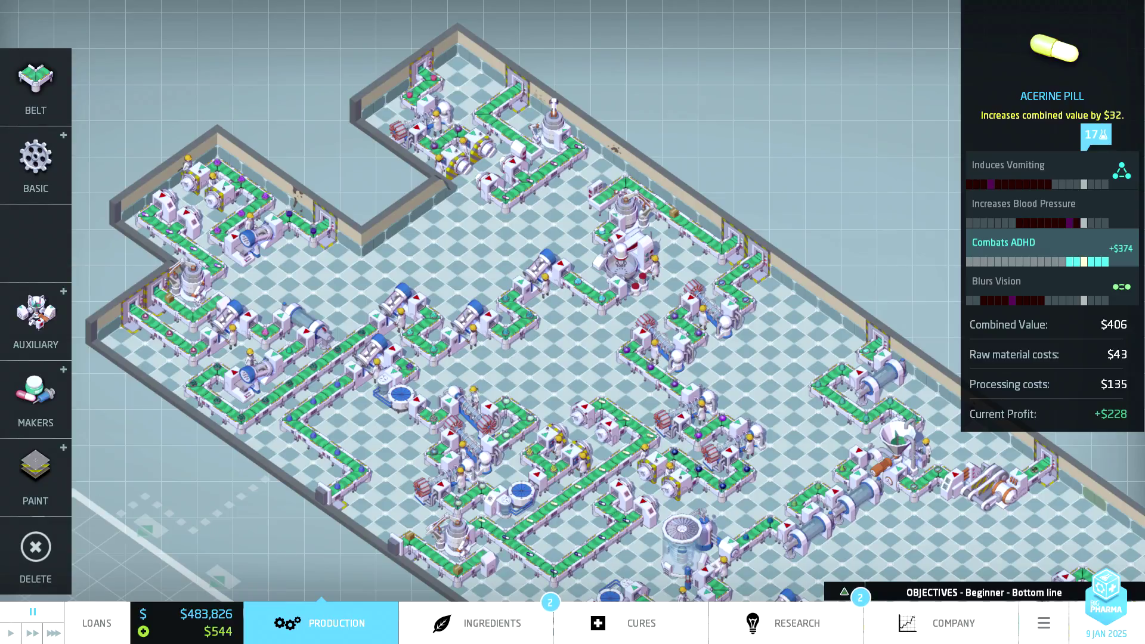
key(s)
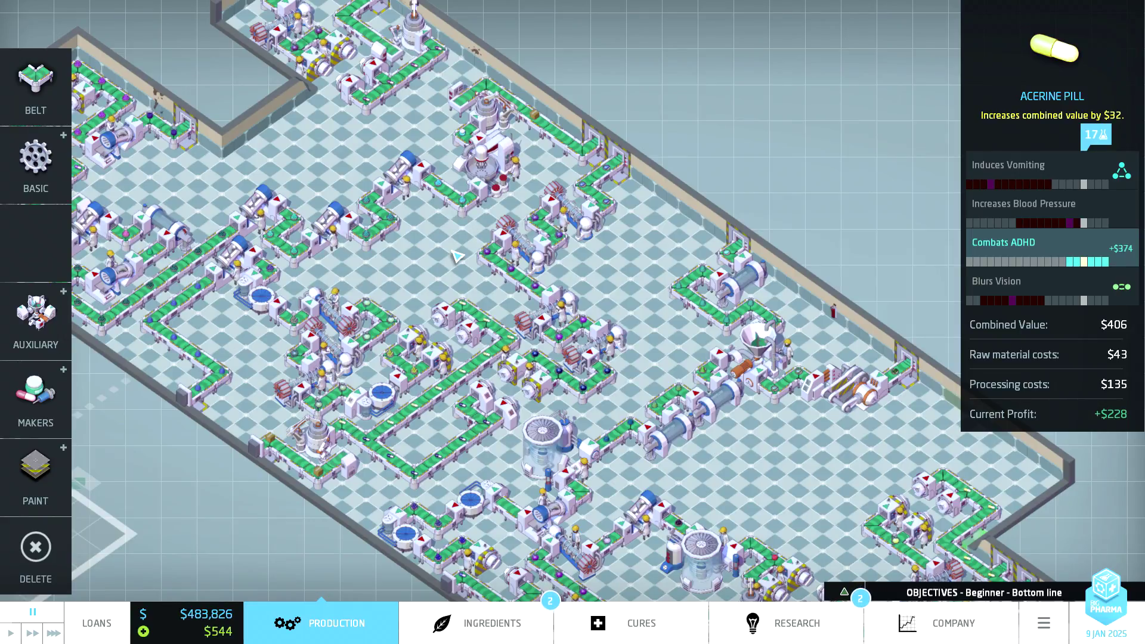
click(845, 592)
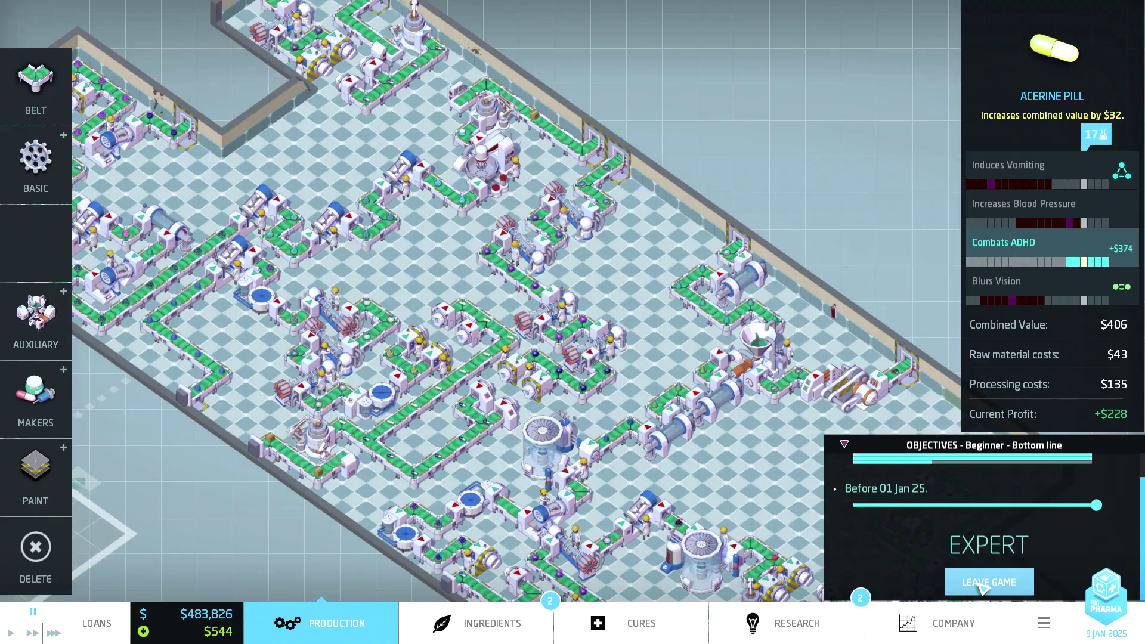
click(983, 584)
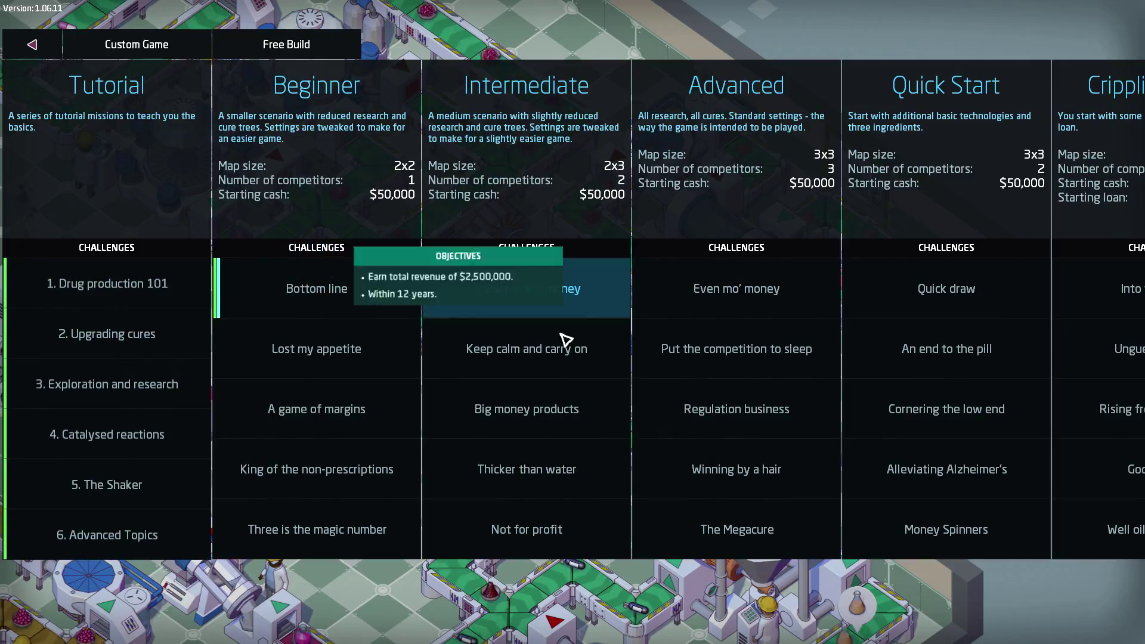
mouse_move(527, 529)
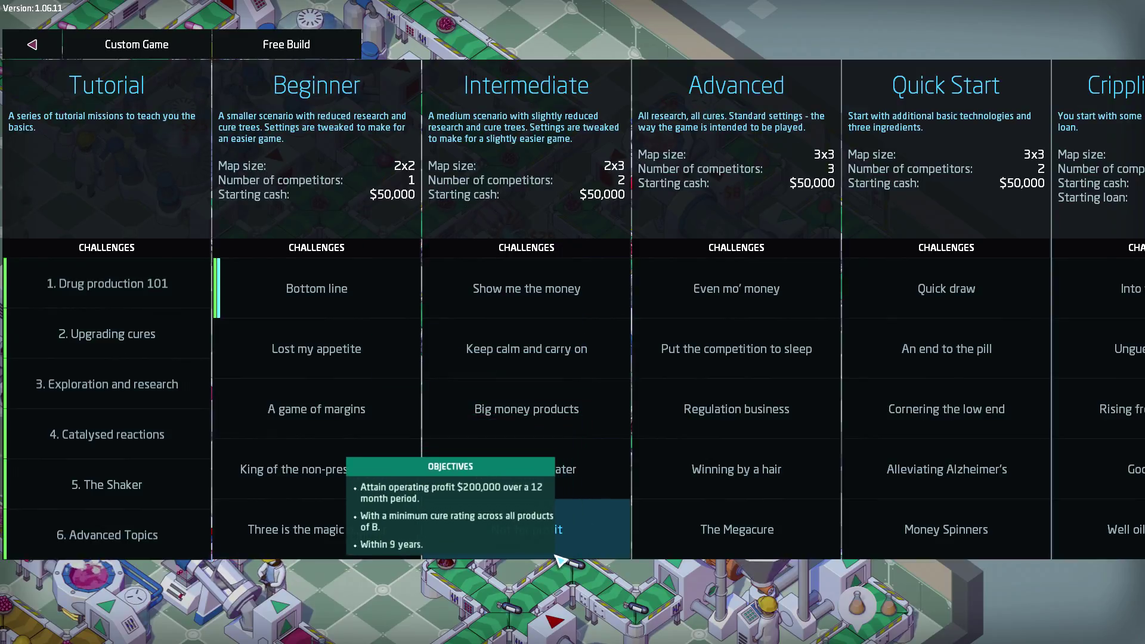
scroll(1047, 295, down, 2)
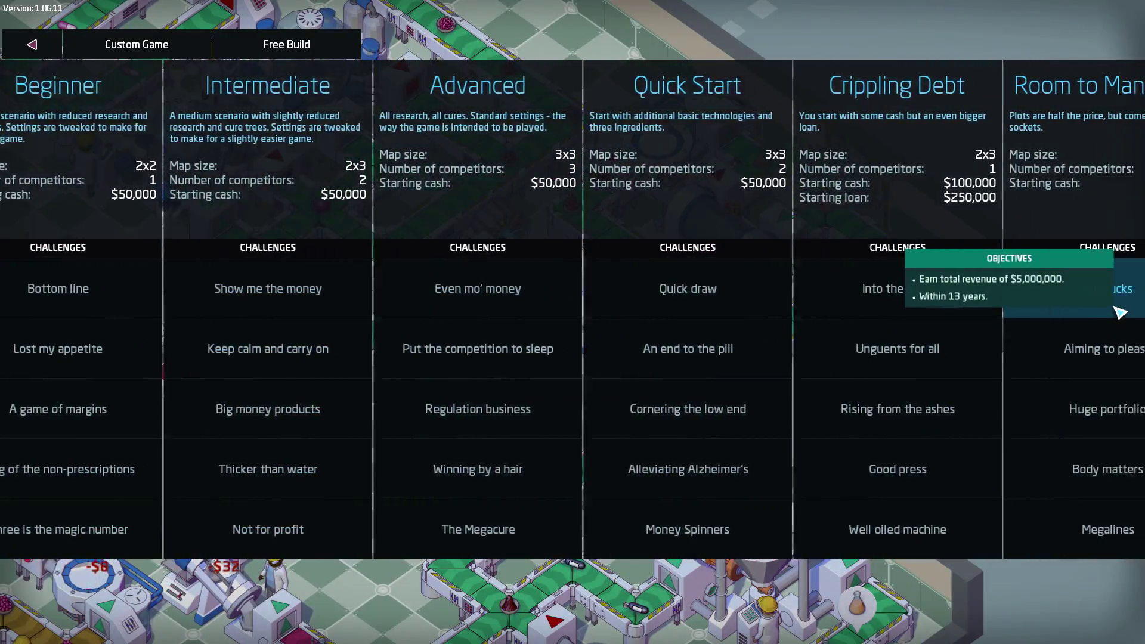
scroll(545, 401, up, 2)
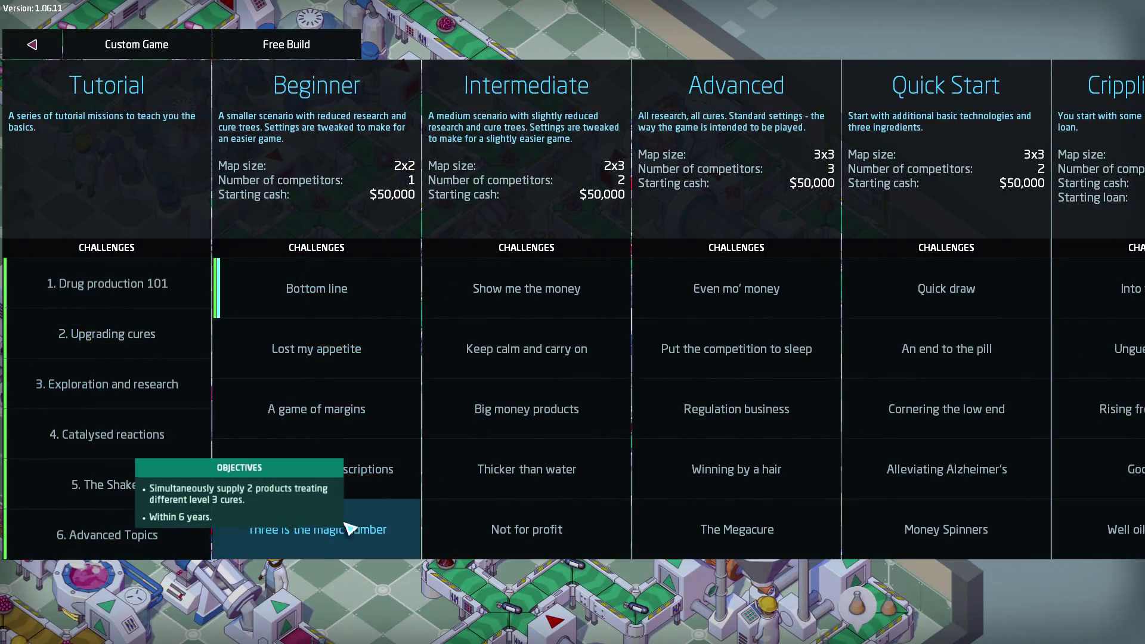
mouse_move(526, 289)
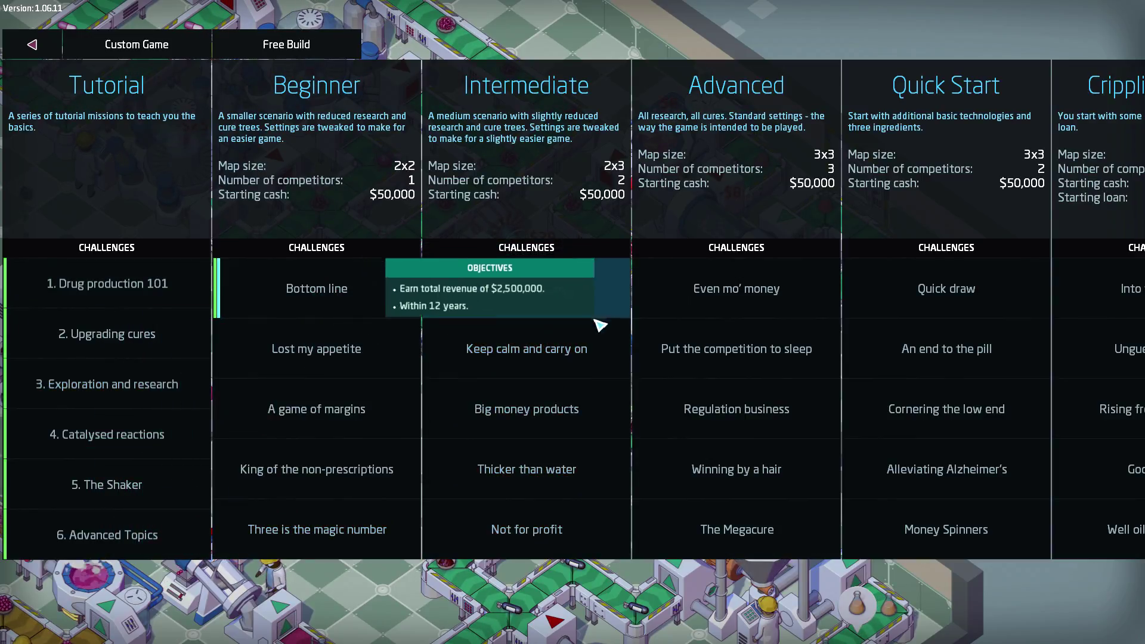
scroll(940, 322, down, 1)
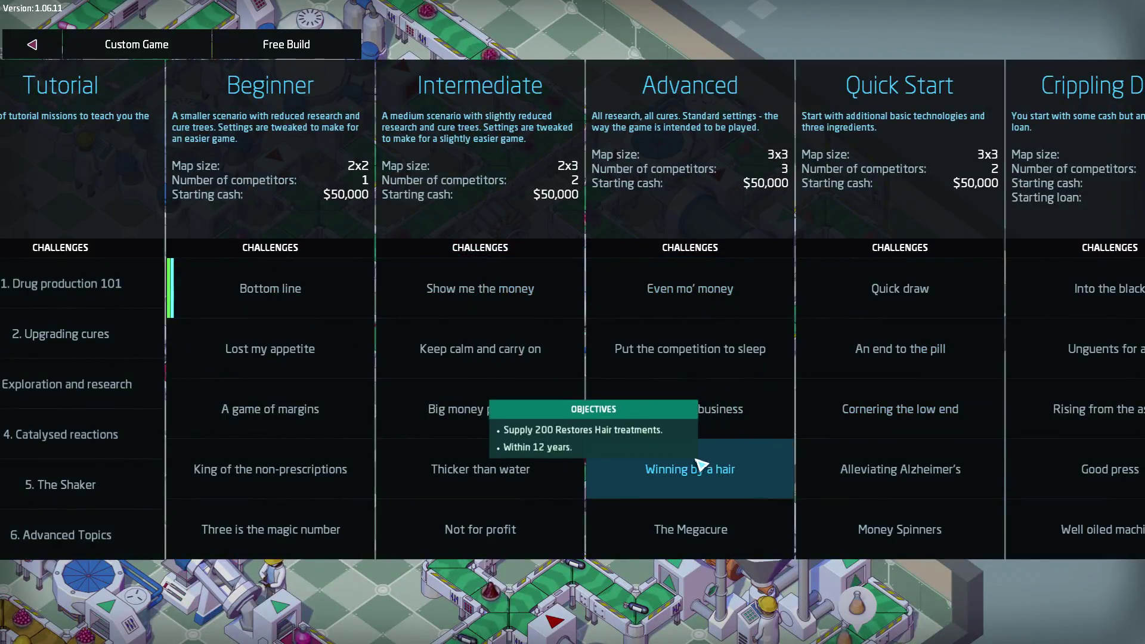
scroll(300, 430, up, 1)
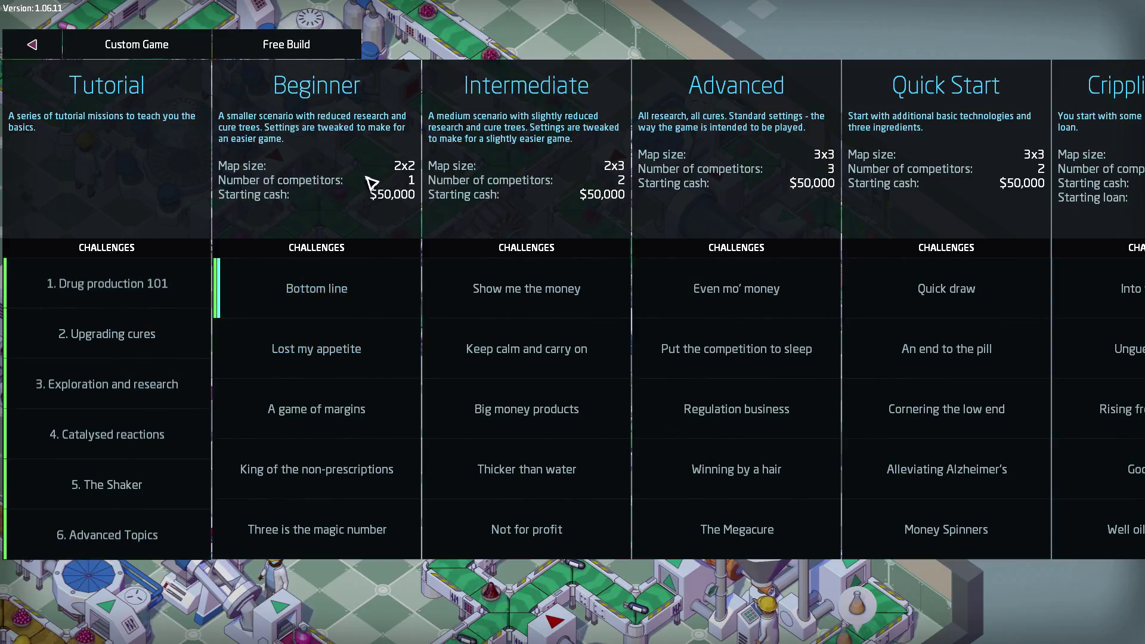
Go back from the scenario selection screen to the main menu.
click(33, 44)
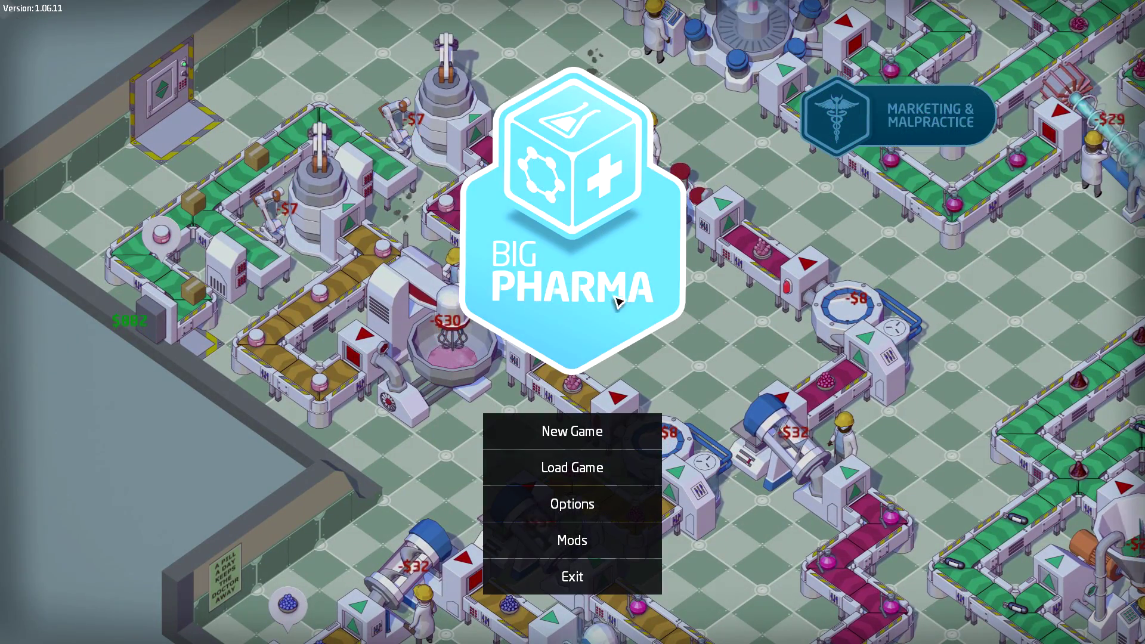